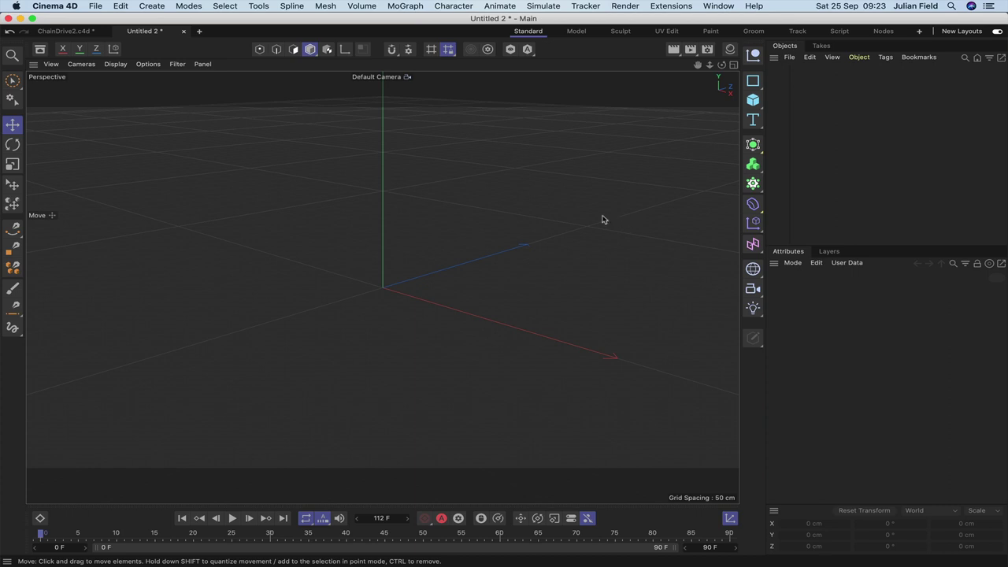
# Step: Add a Rectangle spline and set its width to 925 cm and its height to 310 cm
pyautogui.click(753, 81)
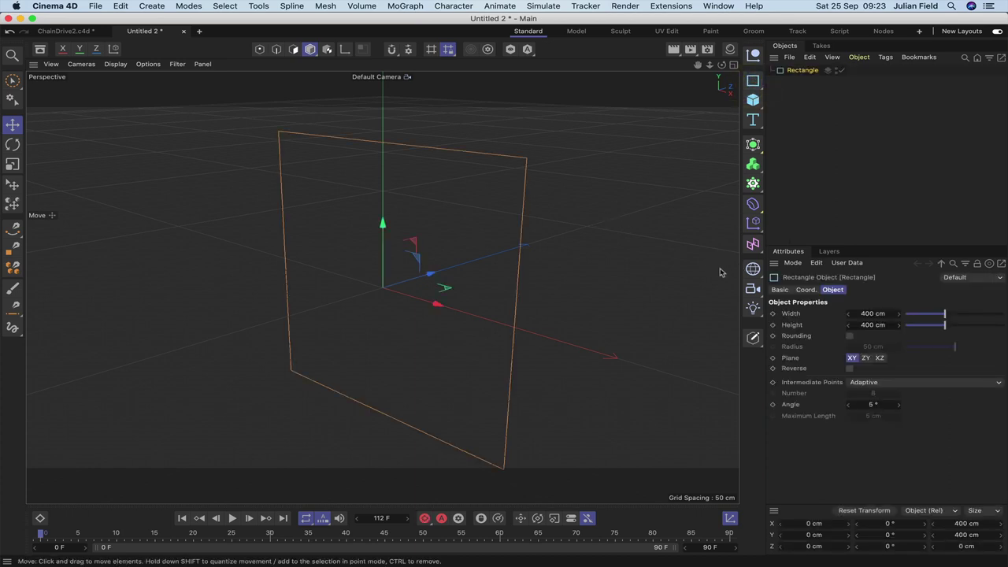
pyautogui.click(872, 314)
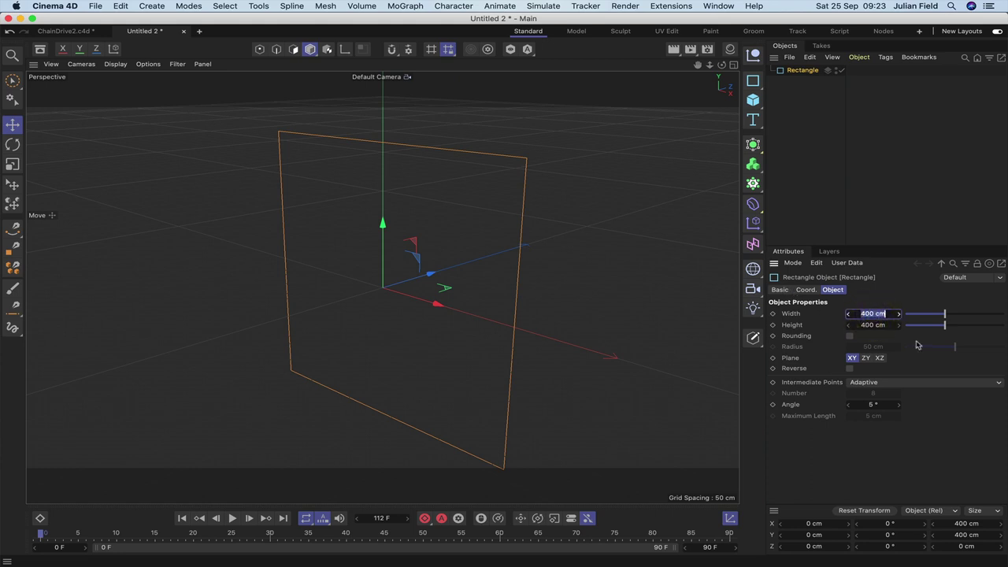
pyautogui.write('925')
pyautogui.press('Return')
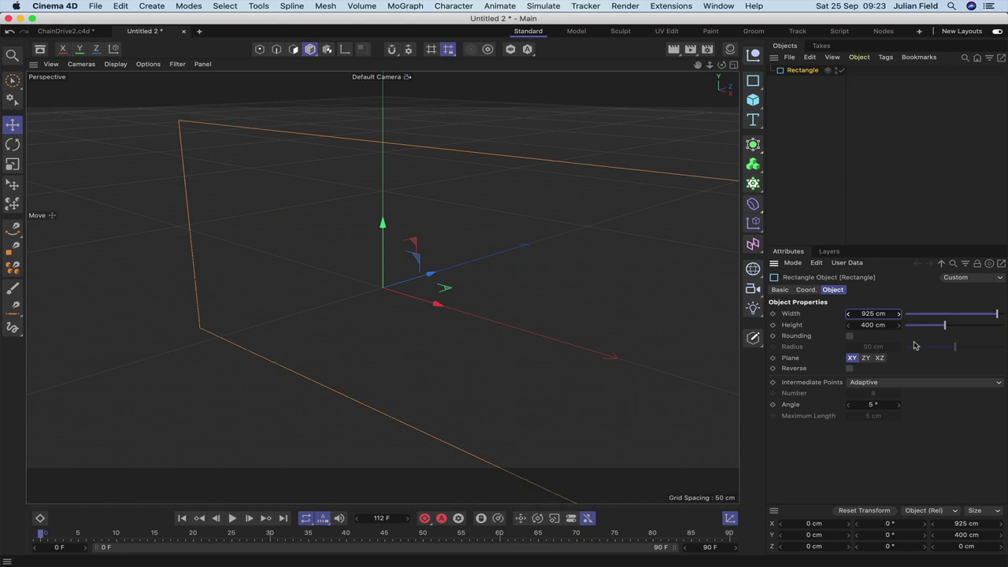
pyautogui.click(875, 324)
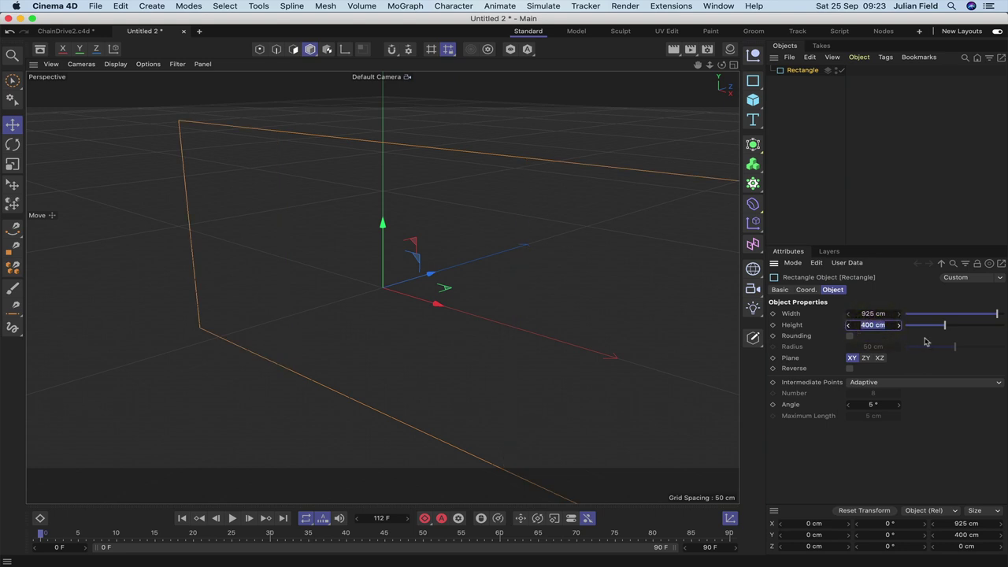
pyautogui.write('5')
pyautogui.write('10')
pyautogui.press('Return')
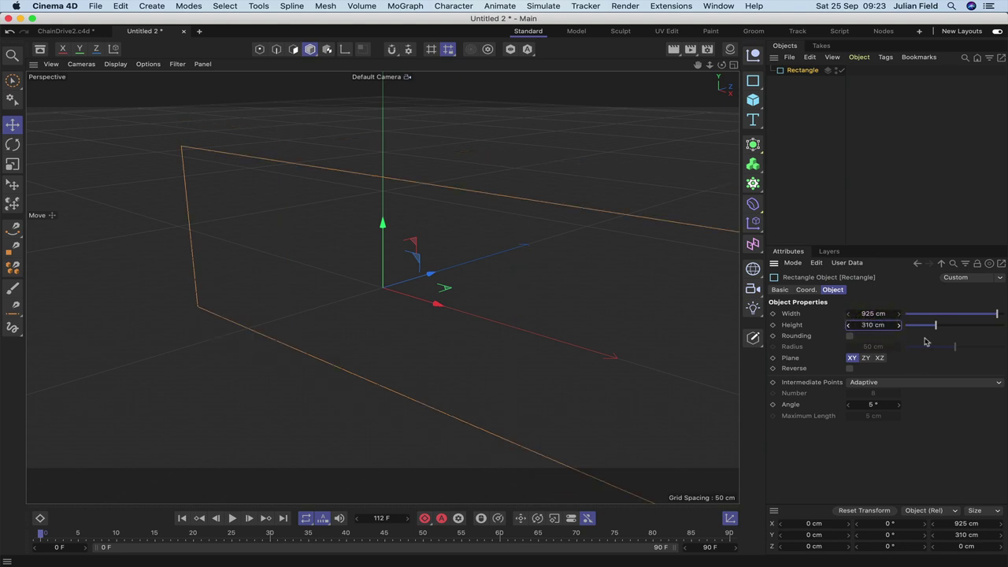
pyautogui.scroll(-2, 694, 137)
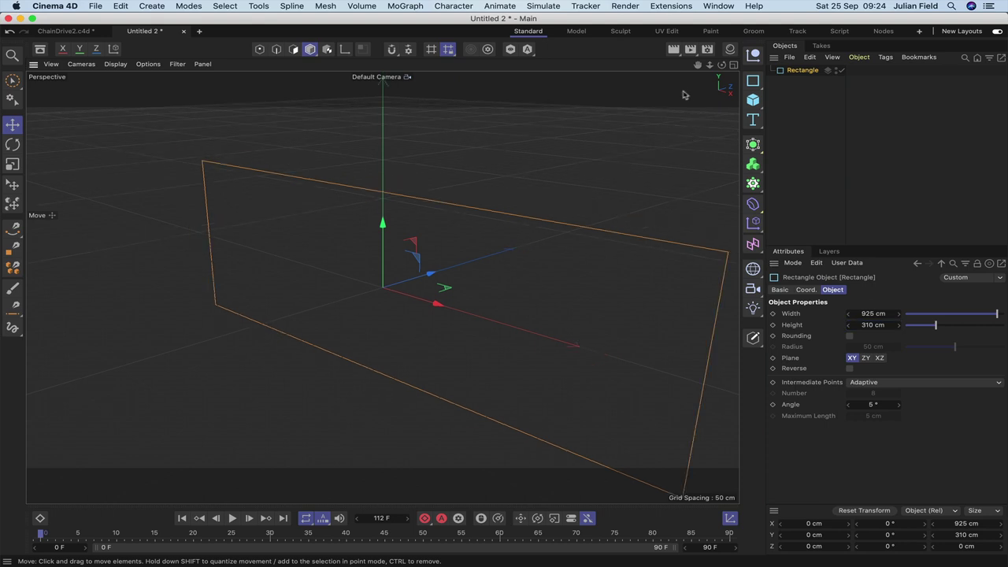
# Step: Round the rectangle's corners with a radius of 155 cm and set its intermediate points to Uniform
pyautogui.moveTo(721, 64); pyautogui.dragTo(764, 72)
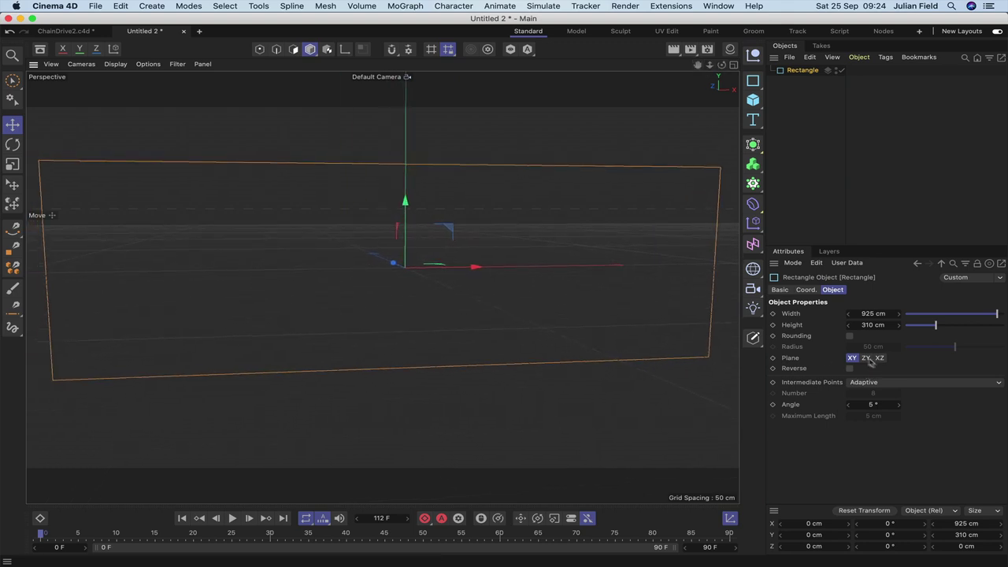
pyautogui.click(849, 335)
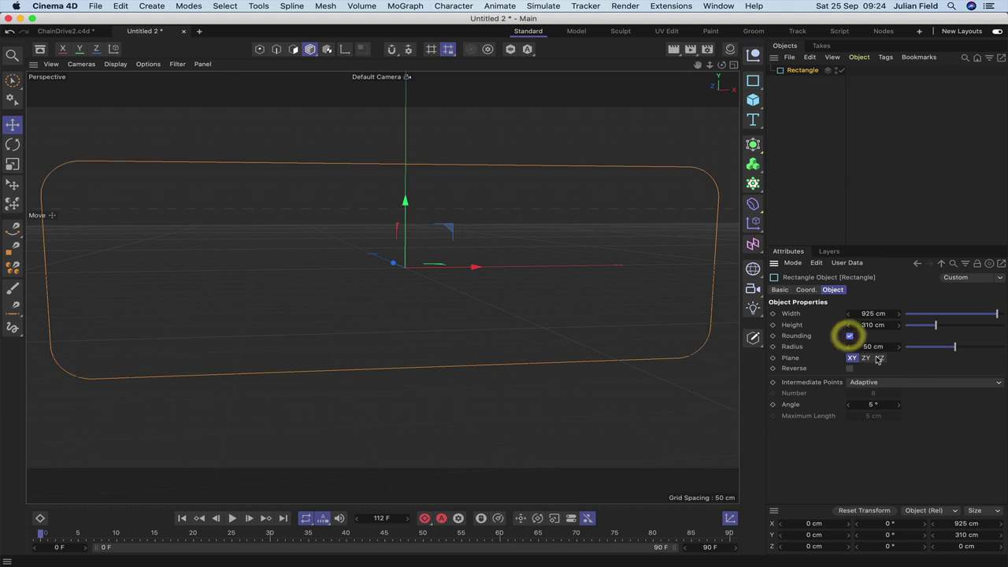
pyautogui.click(870, 347)
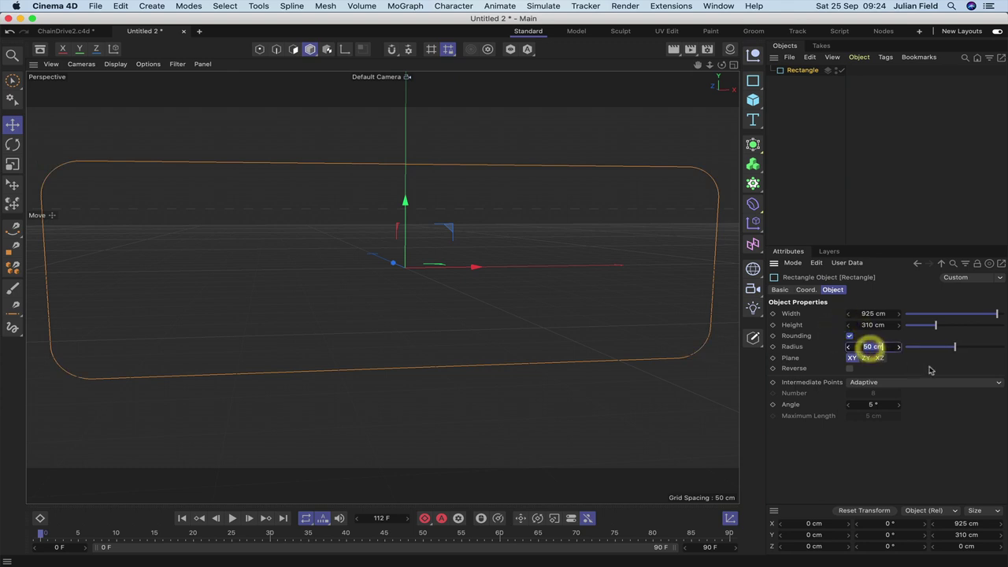
pyautogui.write('3')
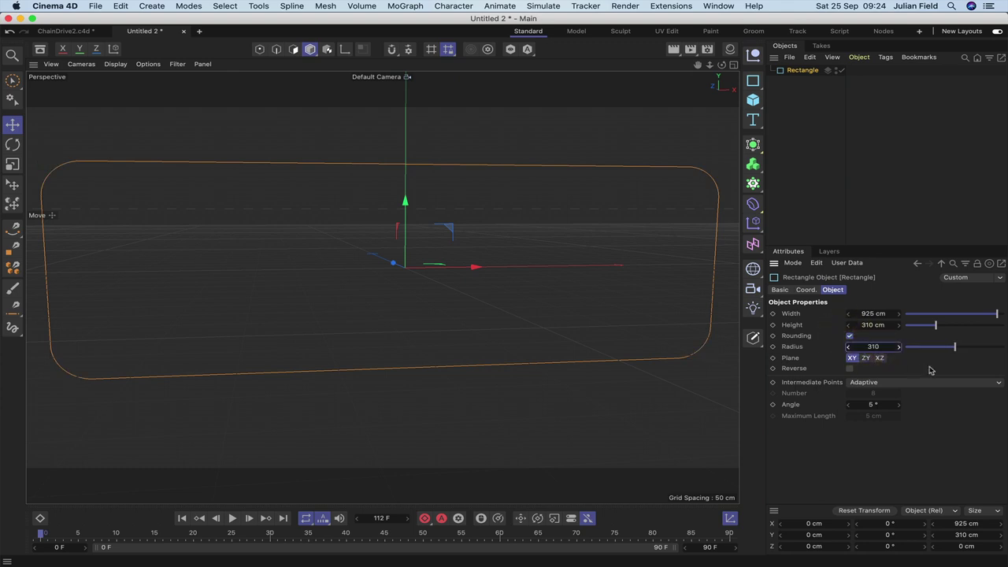
pyautogui.write('10')
pyautogui.press('Return')
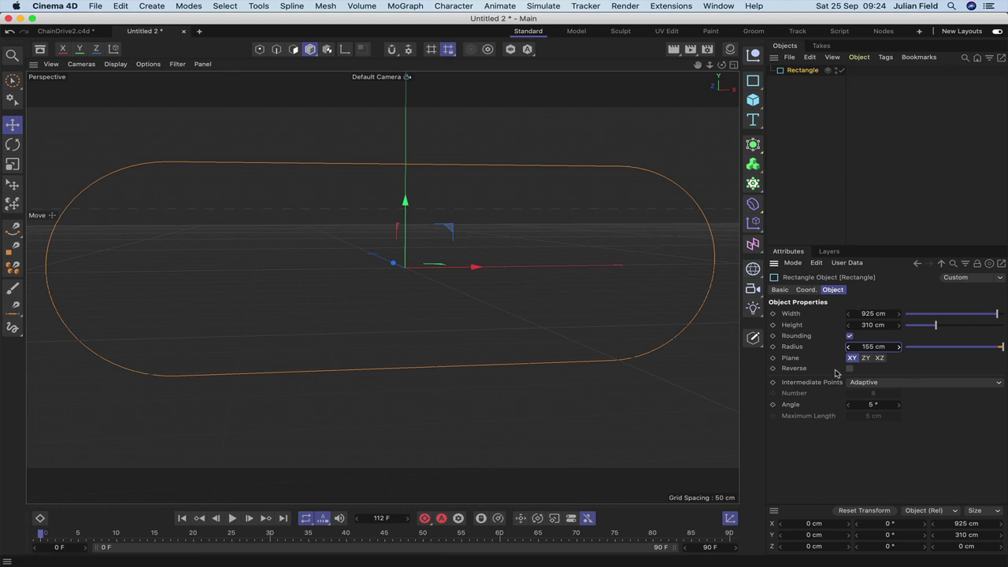
pyautogui.click(865, 383)
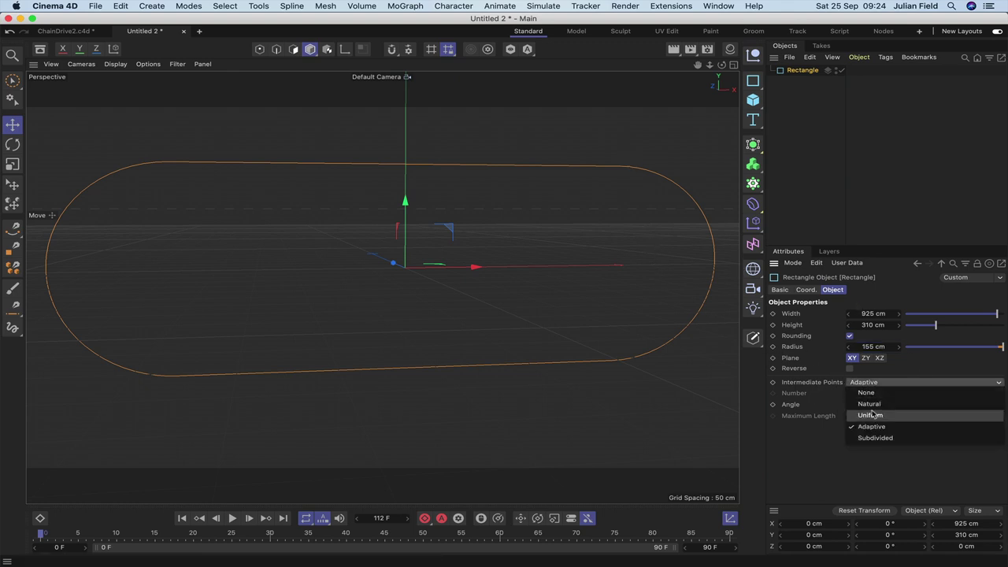
pyautogui.click(874, 416)
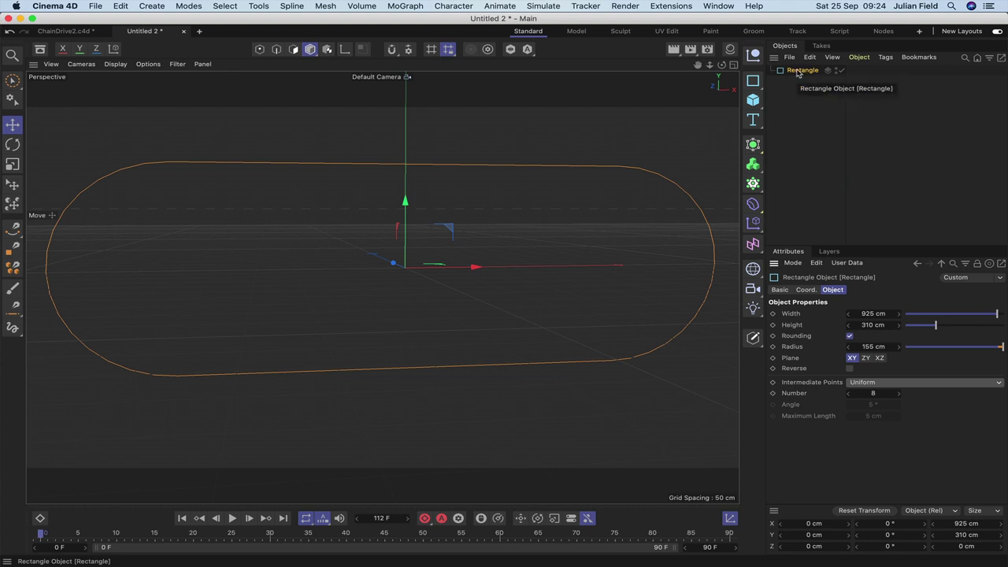
# Step: Add a Circle spline in the XY plane and set its radius to 155 cm
pyautogui.click(753, 81)
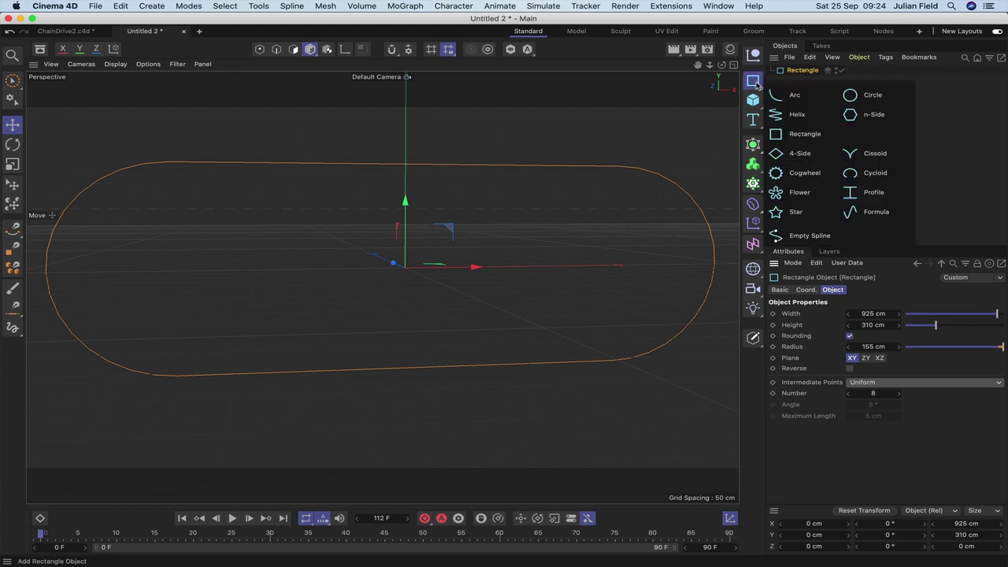
pyautogui.click(856, 99)
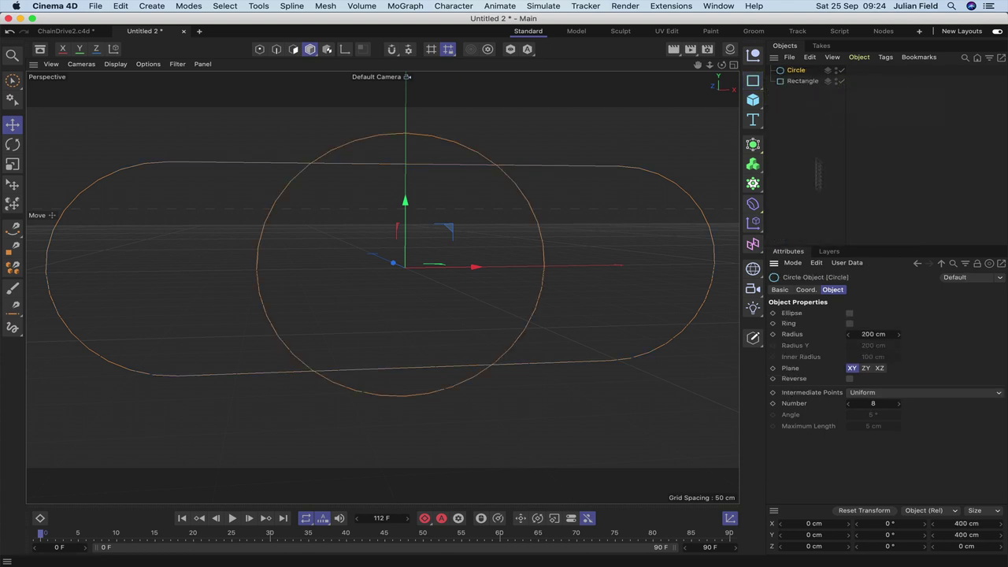
pyautogui.click(873, 334)
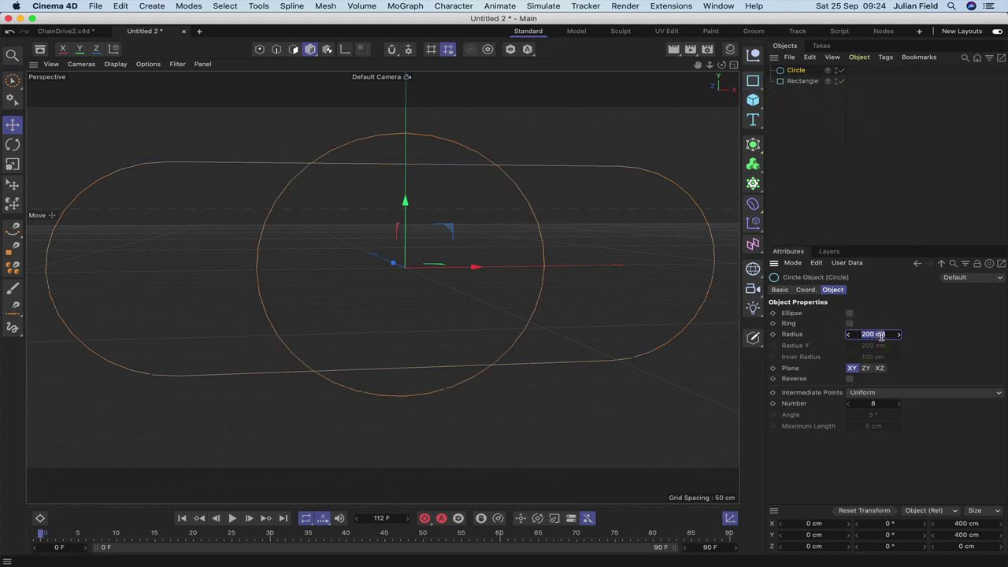
pyautogui.write('310')
pyautogui.press('Return')
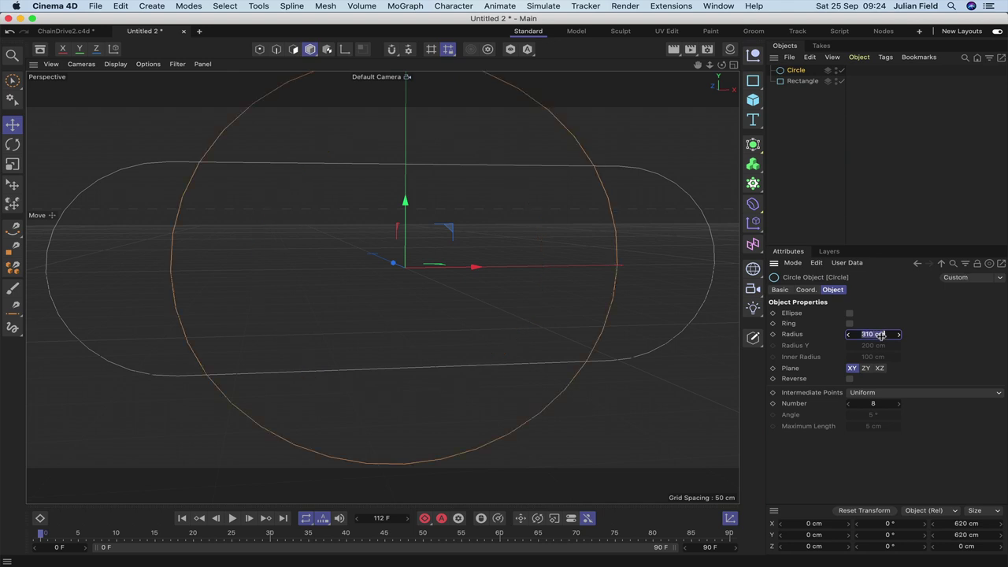
pyautogui.click(875, 334)
pyautogui.click(874, 334)
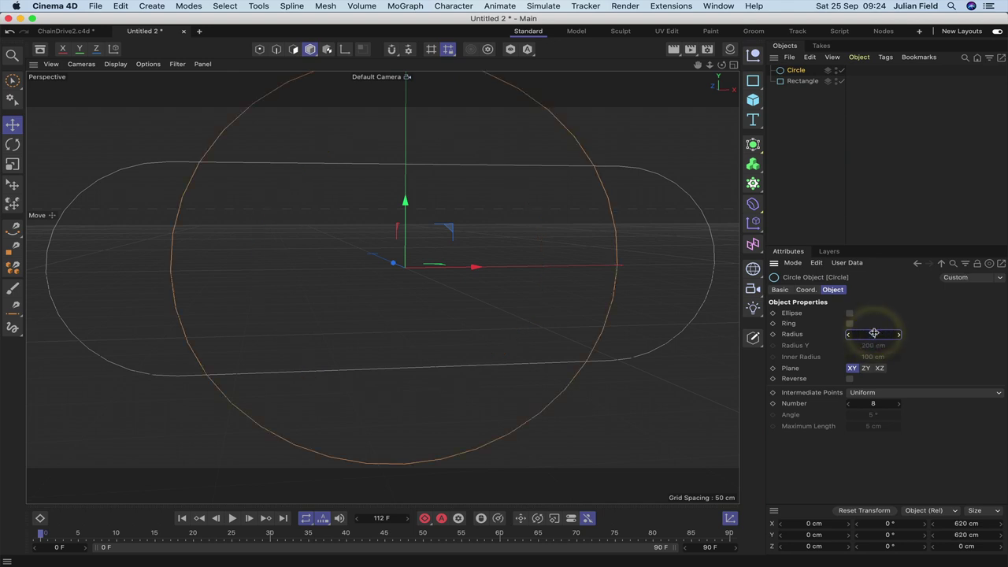
pyautogui.write('1')
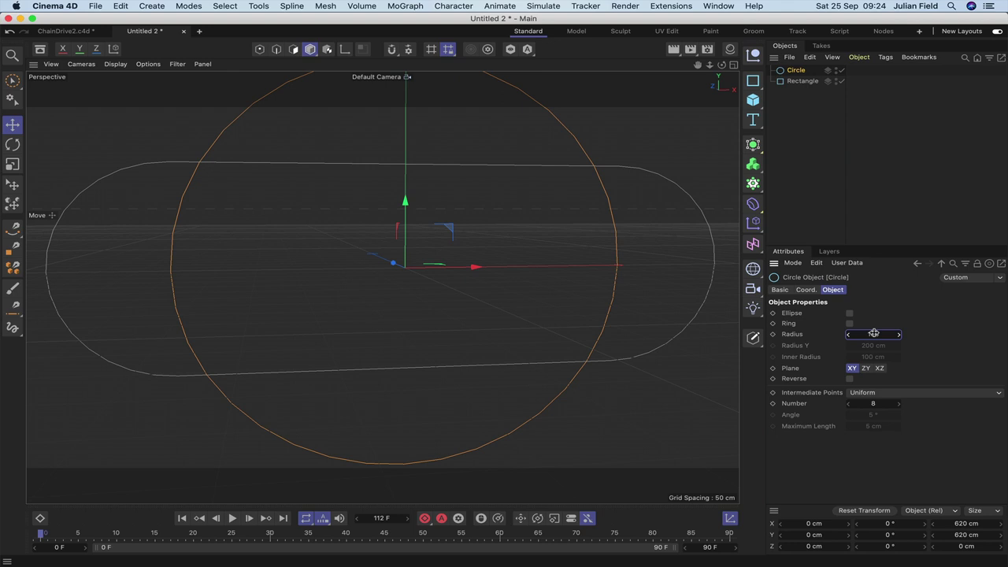
pyautogui.write('55')
pyautogui.press('Return')
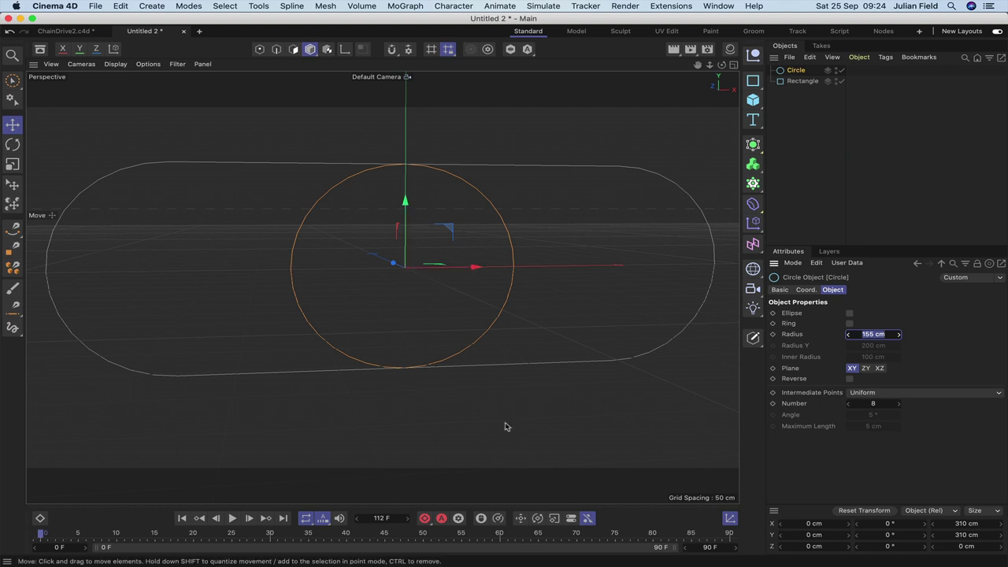
# Step: Switch to Calculator and compute the circle's horizontal offset by dividing 925 by 2 and subtracting 155
pyautogui.click(814, 524)
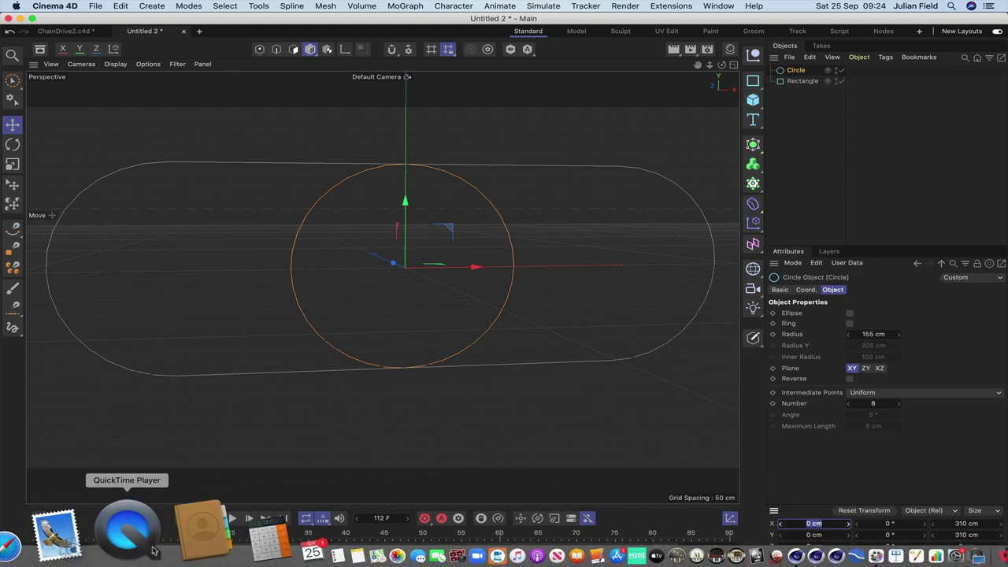
pyautogui.click(185, 535)
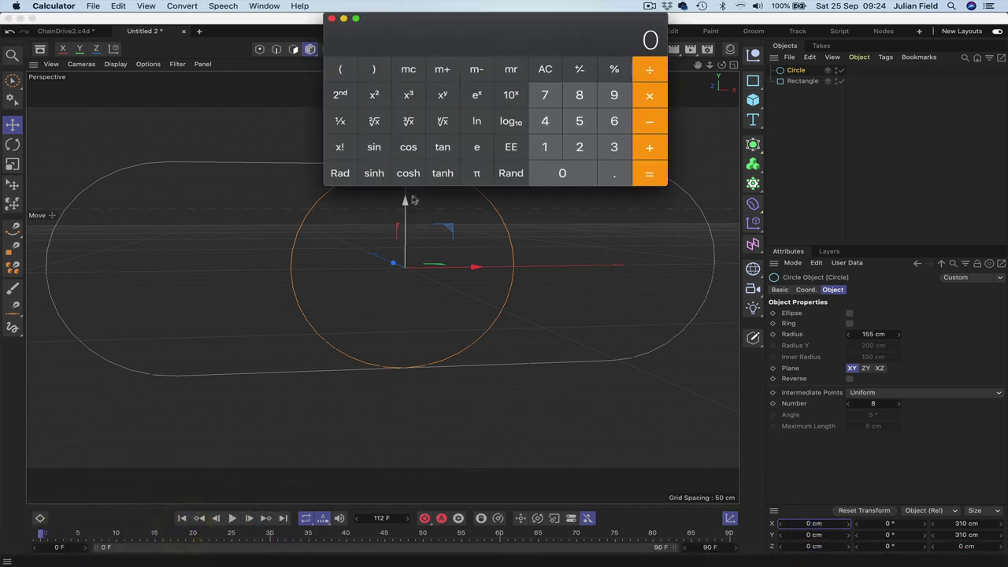
pyautogui.click(614, 95)
pyautogui.click(579, 146)
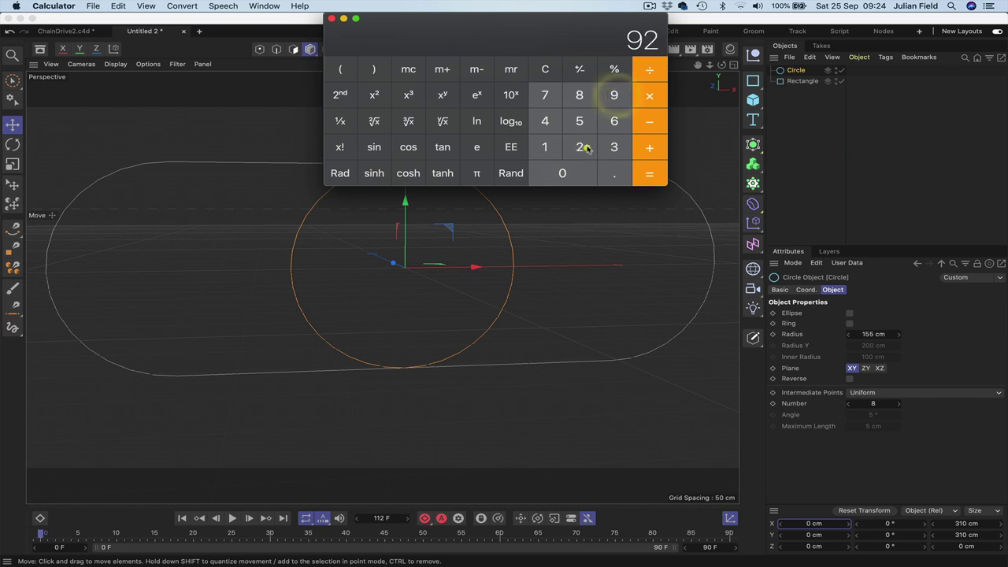
pyautogui.click(580, 121)
pyautogui.click(650, 70)
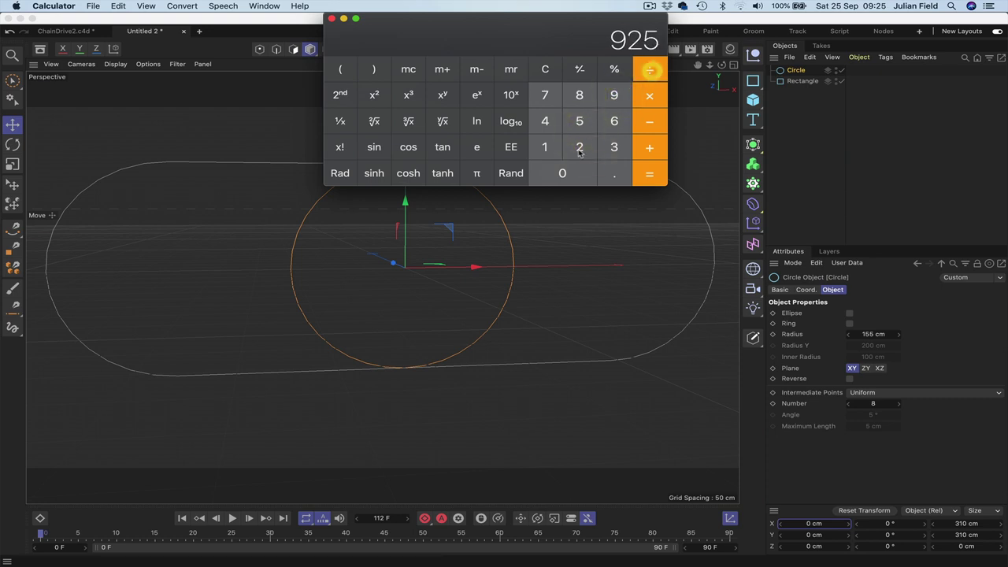
pyautogui.click(579, 147)
pyautogui.click(647, 174)
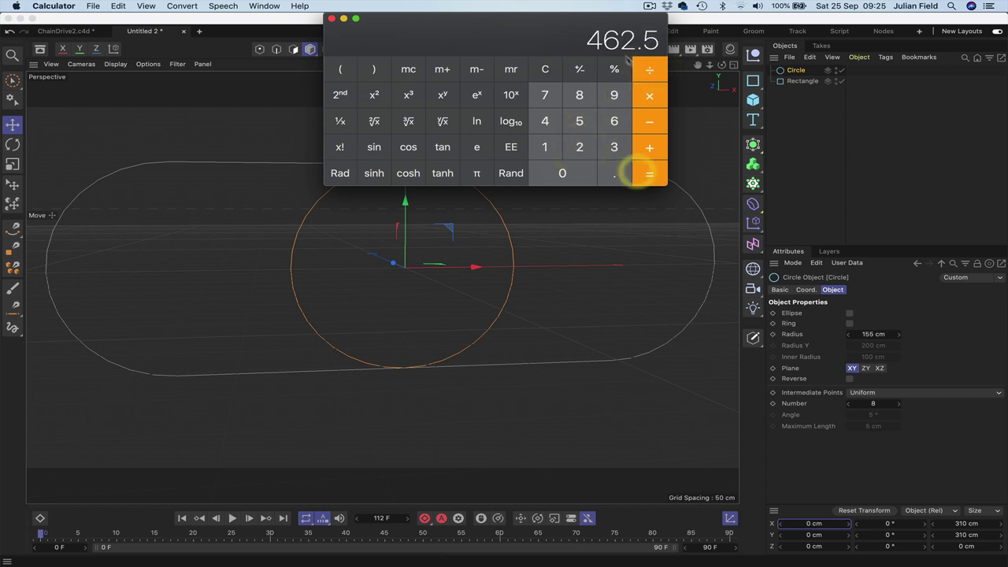
pyautogui.click(648, 125)
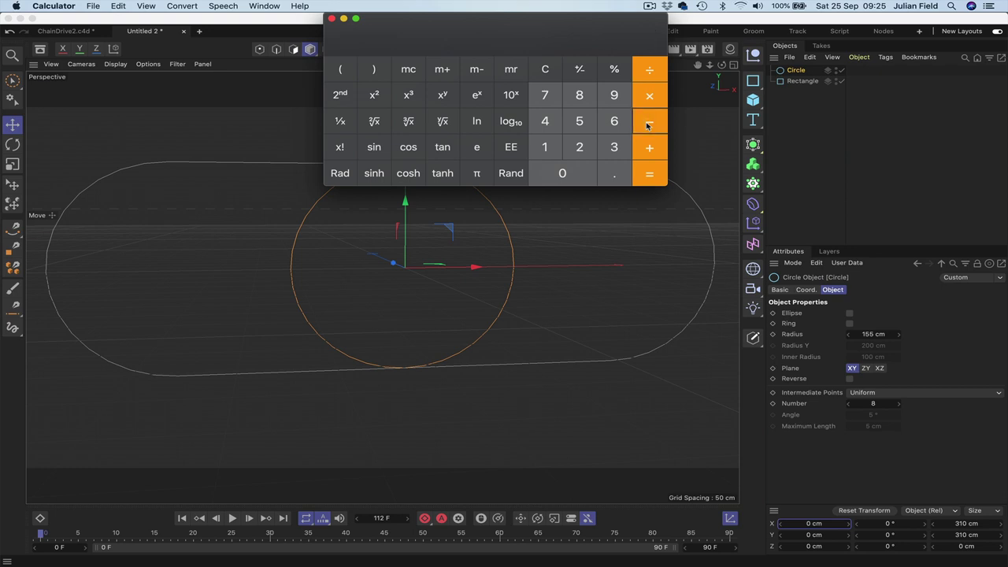
pyautogui.click(545, 146)
pyautogui.click(579, 120)
pyautogui.click(579, 121)
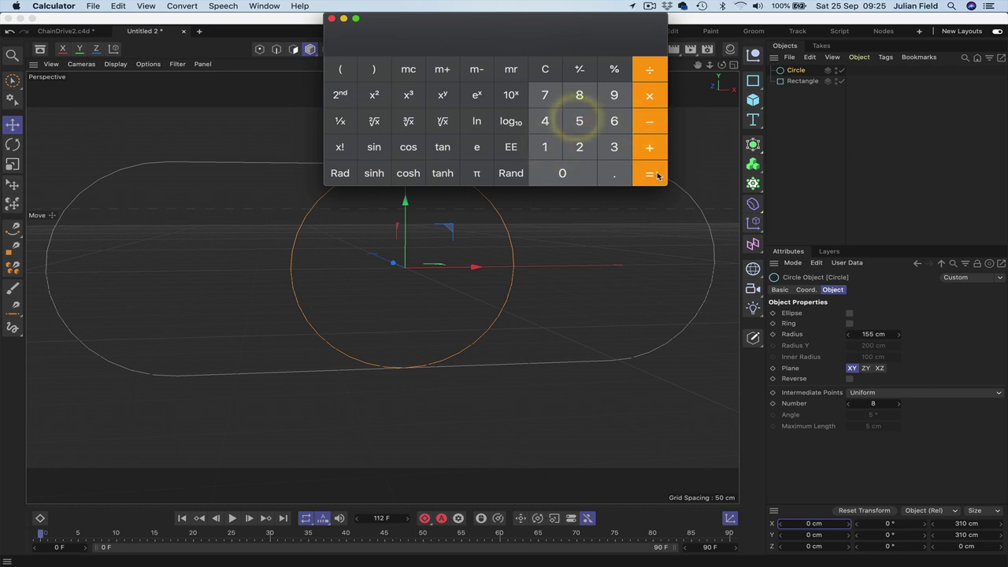
pyautogui.click(650, 172)
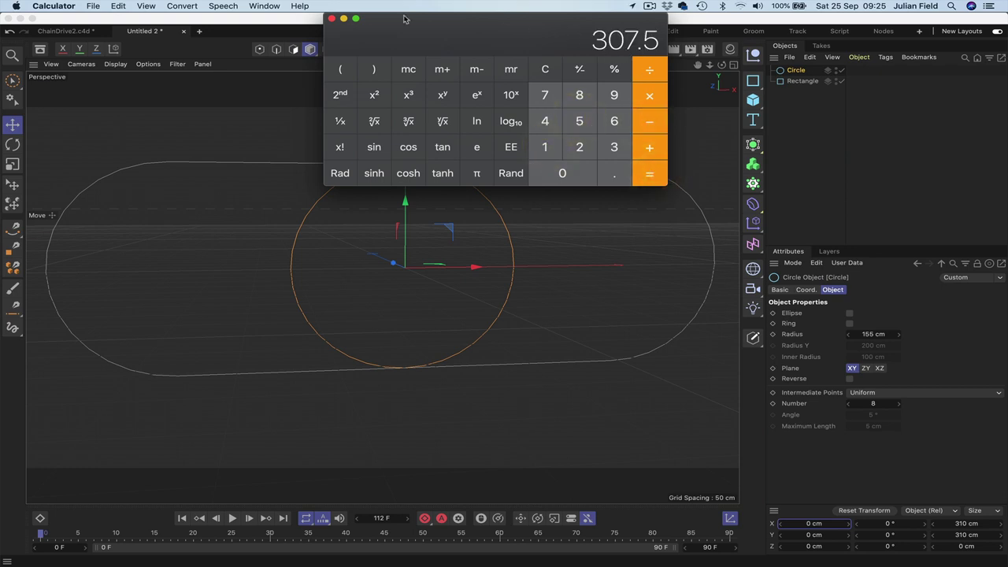
# Step: Close Calculator and set the circle's X position to -307.5 cm
pyautogui.click(332, 18)
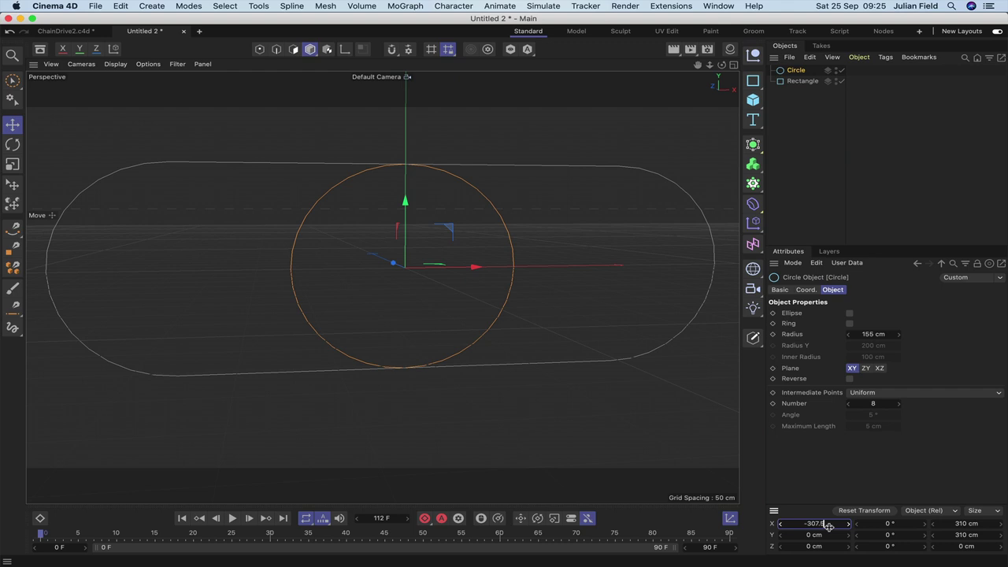
pyautogui.press('Return')
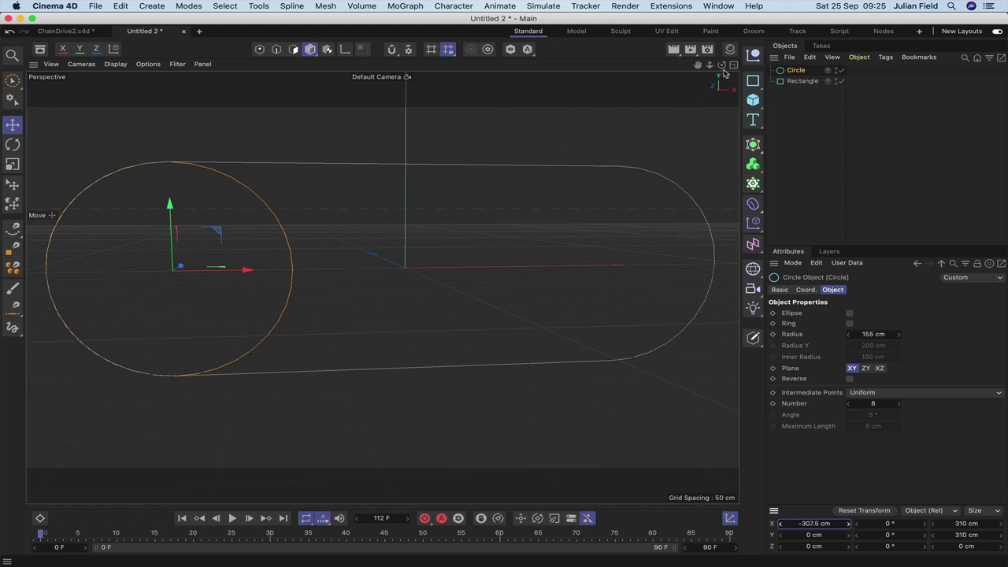
# Step: Add a Cylinder primitive and set its orientation to +Z
pyautogui.moveTo(721, 64); pyautogui.dragTo(699, 67)
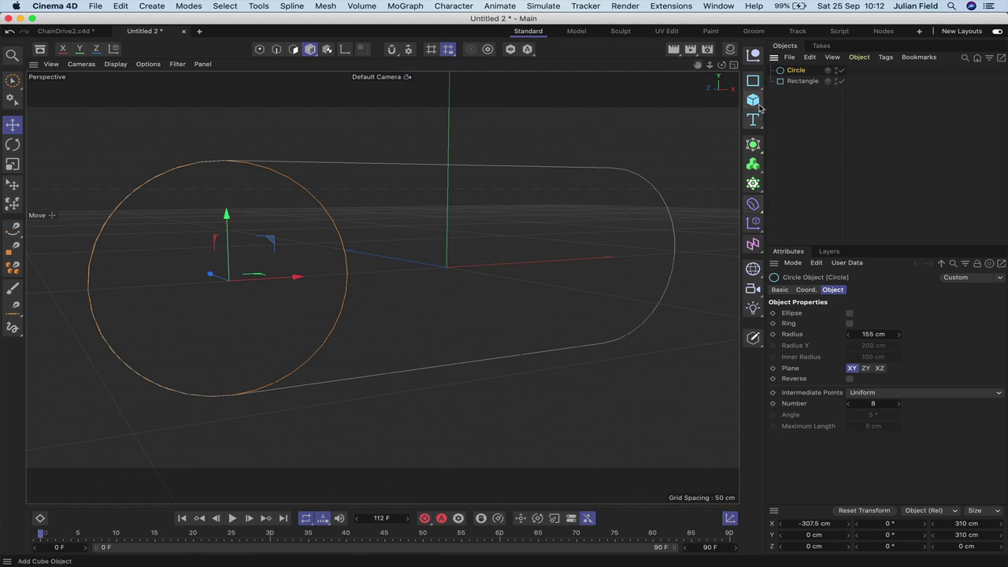
pyautogui.click(758, 107)
pyautogui.click(862, 117)
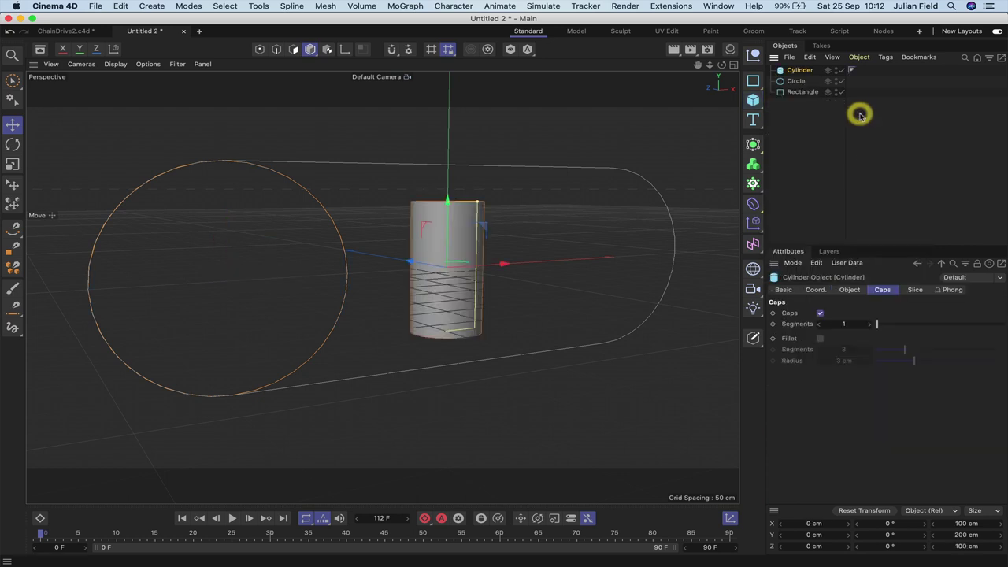
pyautogui.click(885, 291)
pyautogui.click(844, 290)
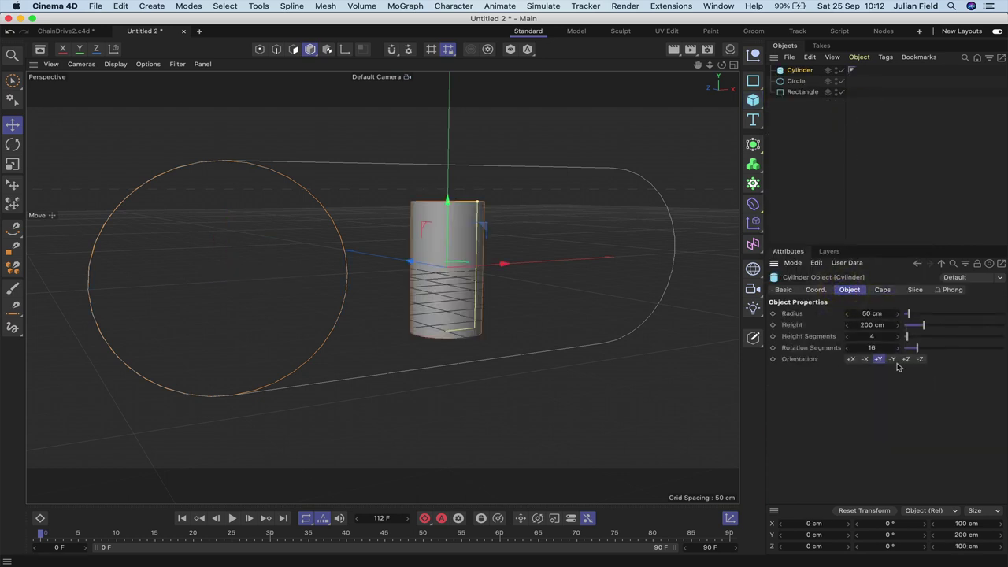
pyautogui.click(907, 359)
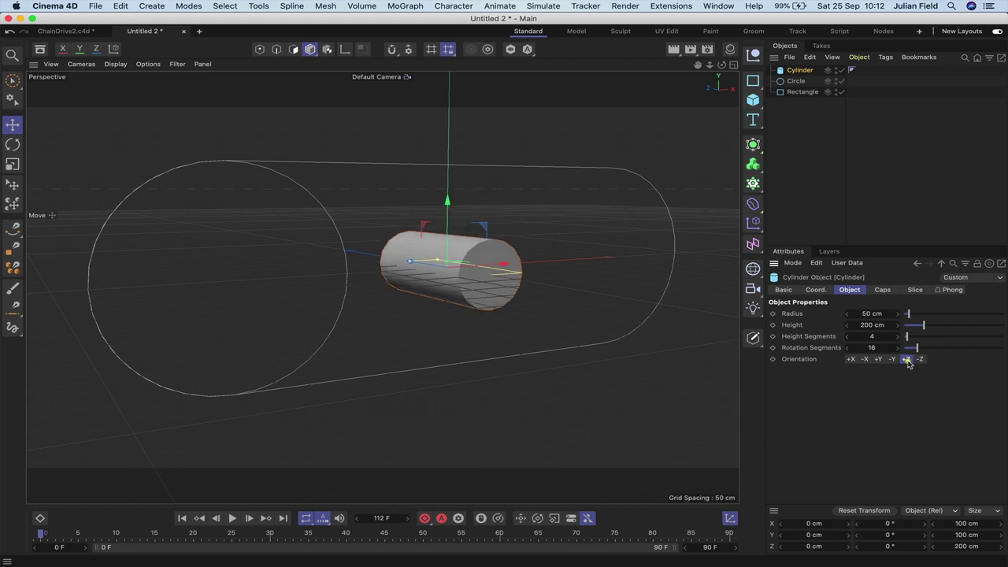
# Step: Set the cylinder's radius to 15 cm and its height to 50 cm
pyautogui.doubleClick(871, 313)
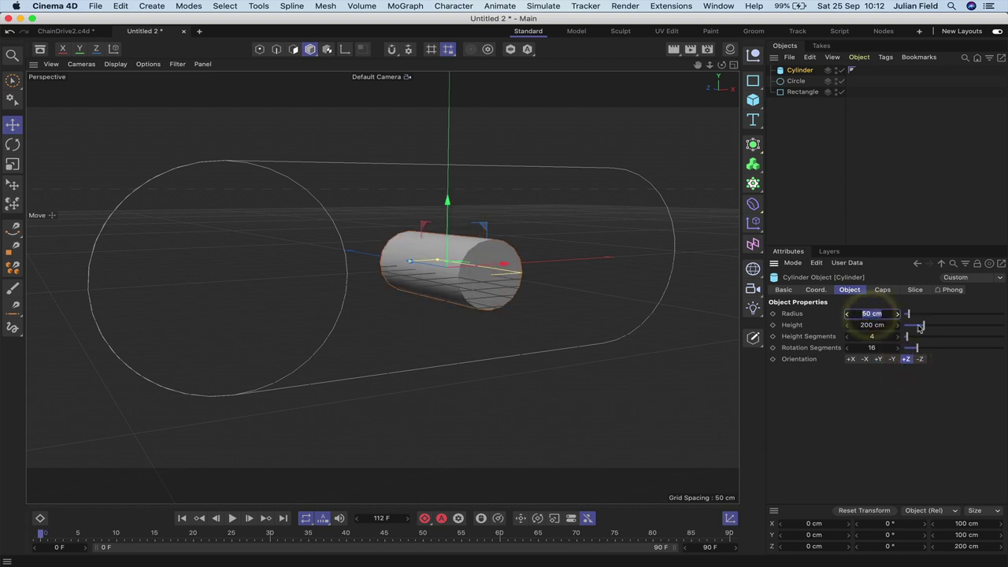
pyautogui.write('15')
pyautogui.press('Return')
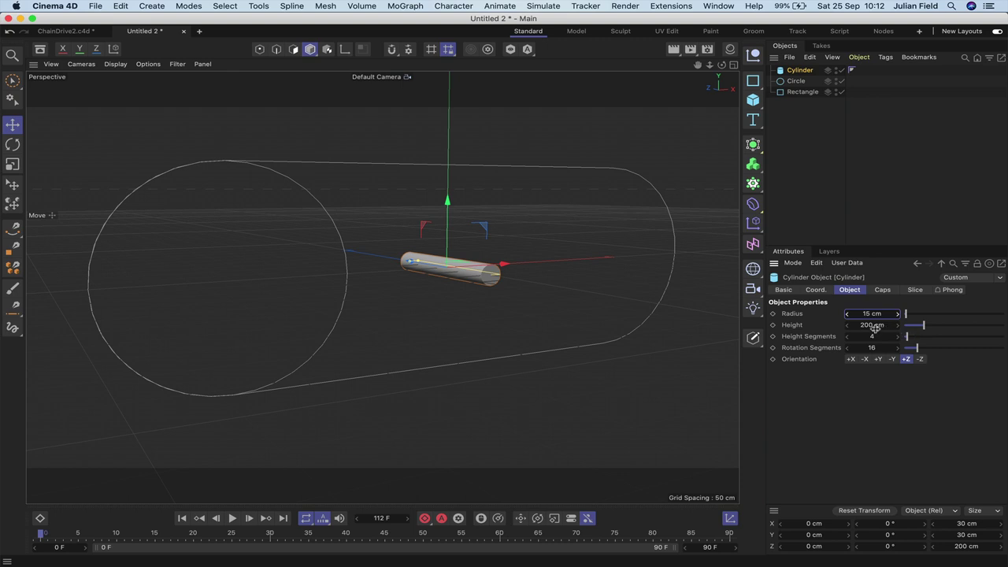
pyautogui.doubleClick(875, 326)
pyautogui.write('50')
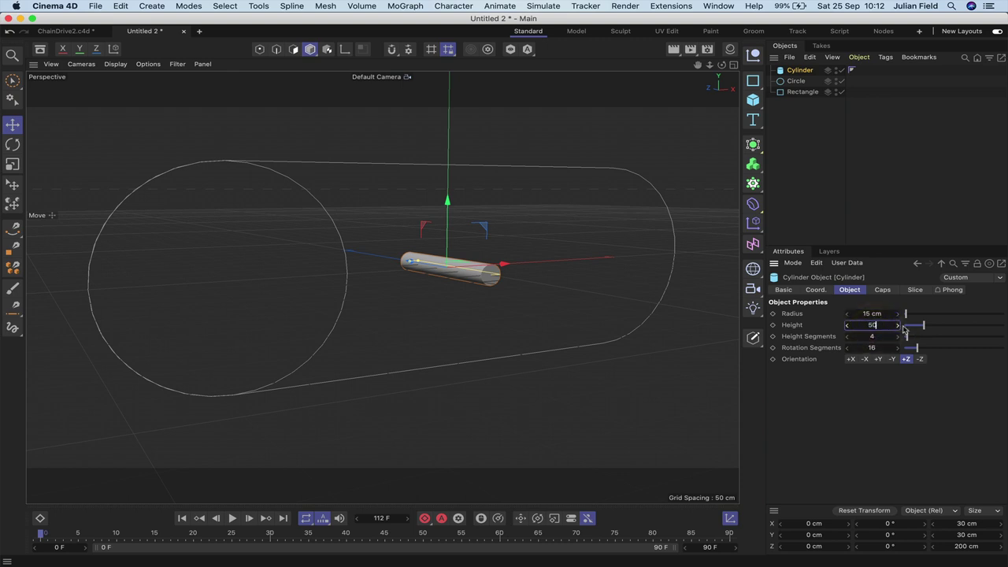
pyautogui.press('Return')
# Step: Set the cylinder to 1 height segment and 60 rotation segments
pyautogui.doubleClick(873, 337)
pyautogui.write('1')
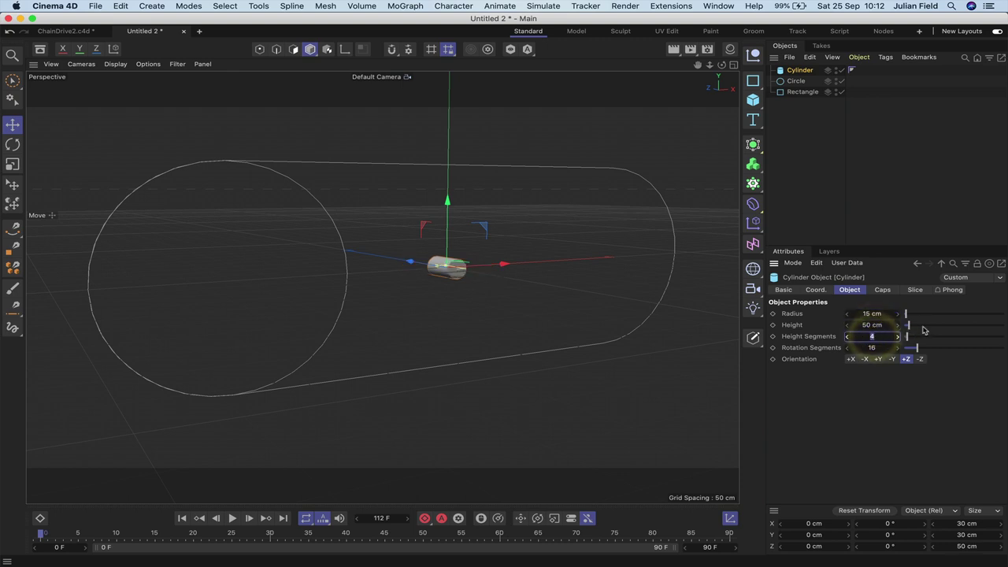
pyautogui.doubleClick(884, 347)
pyautogui.write('60')
pyautogui.press('Return')
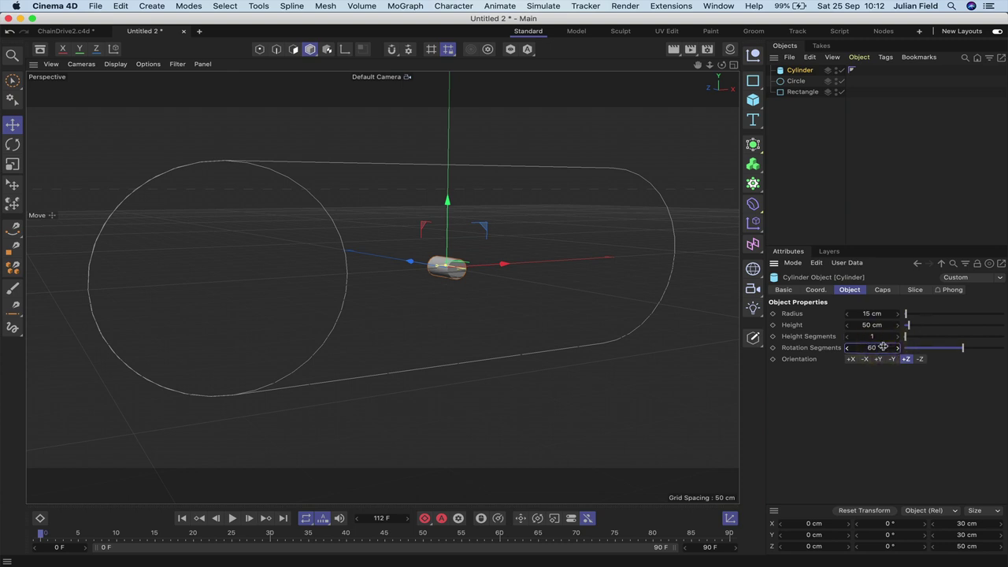
pyautogui.doubleClick(883, 347)
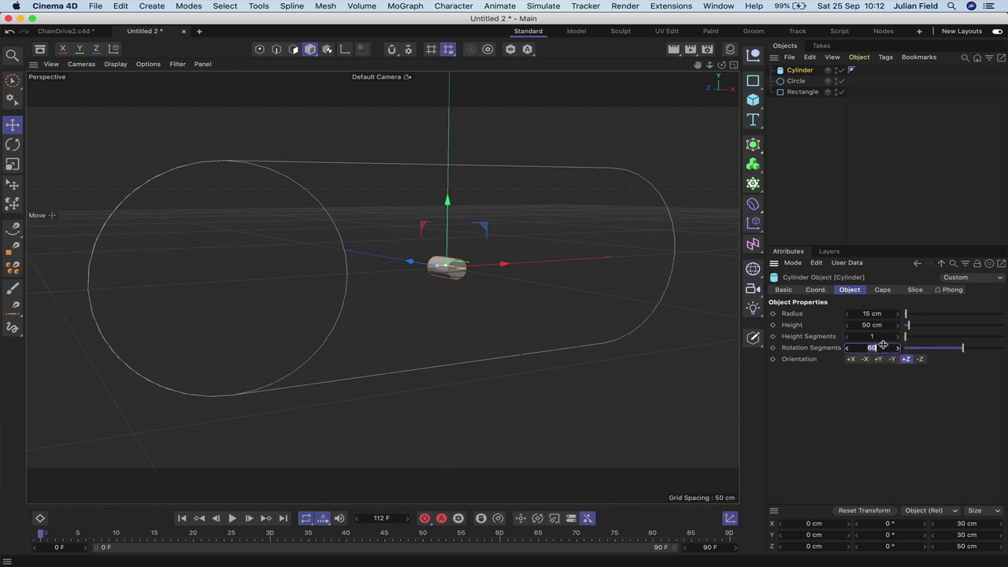
# Step: Enable the fillet on the cylinder's caps and reduce its radius to 1 cm
pyautogui.click(883, 290)
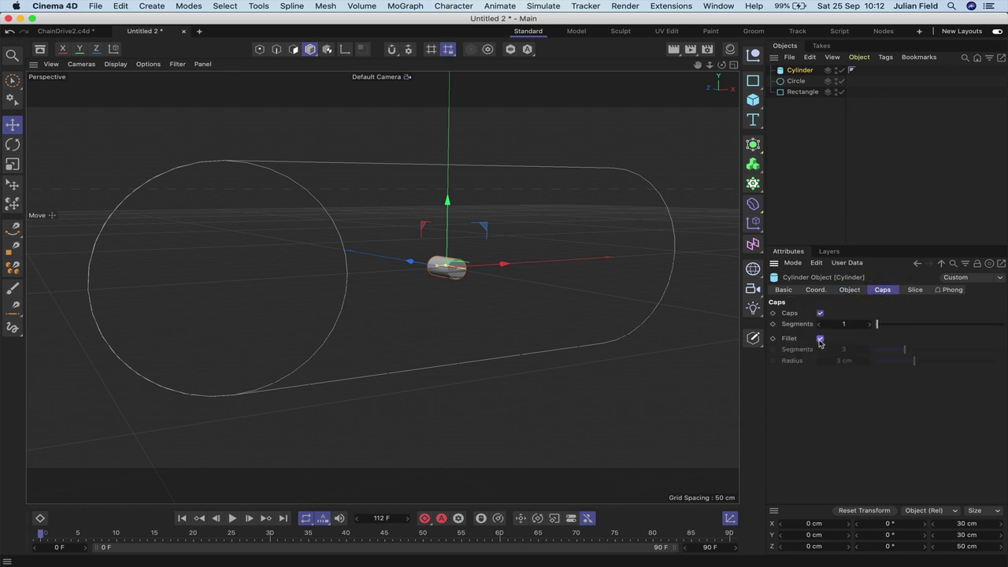
pyautogui.click(820, 339)
pyautogui.moveTo(914, 363); pyautogui.dragTo(893, 364)
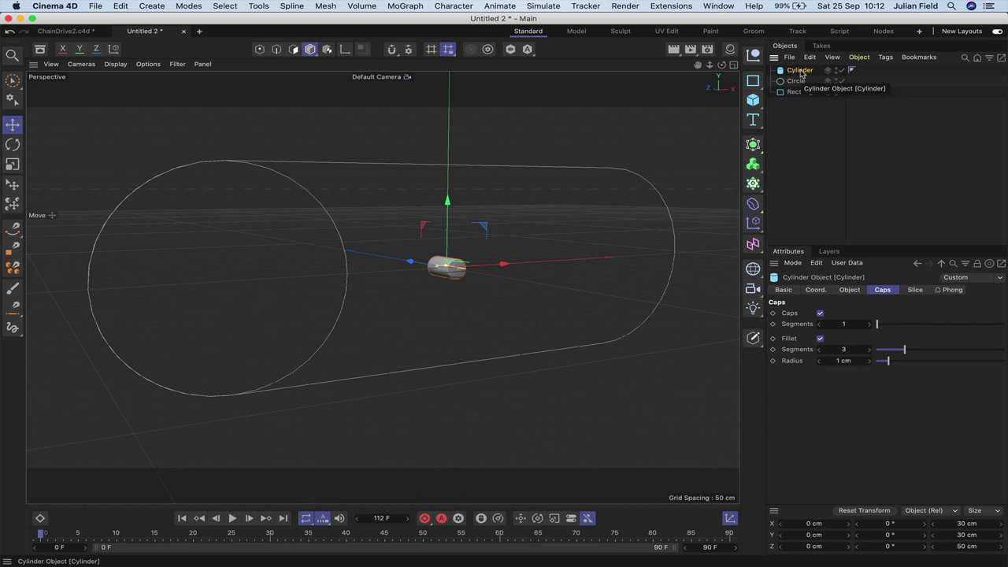
# Step: Group the cylinder under a null named Chain and move the group below Rectangle in the object hierarchy
pyautogui.hotkey('alt', 'g')
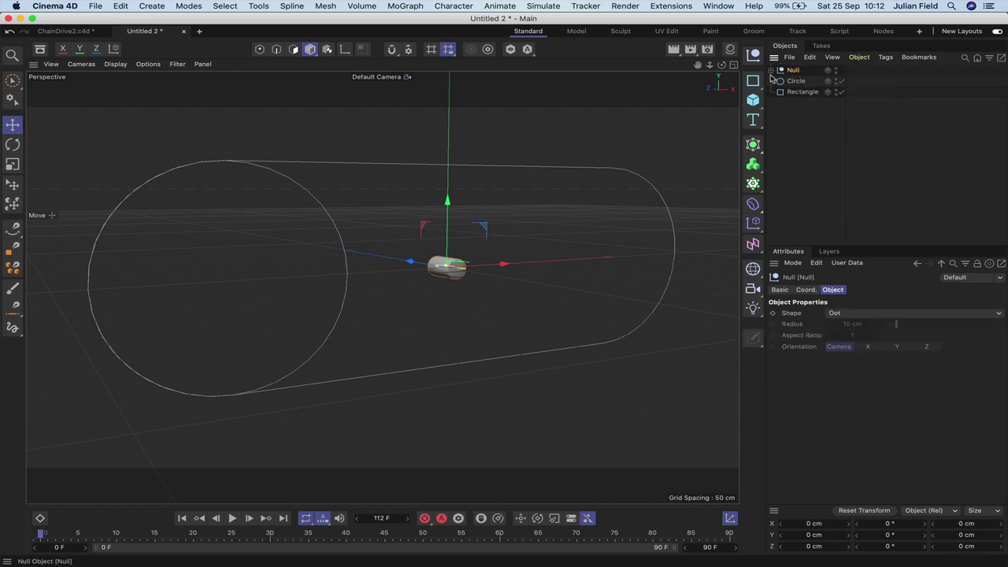
pyautogui.click(774, 70)
pyautogui.doubleClick(795, 71)
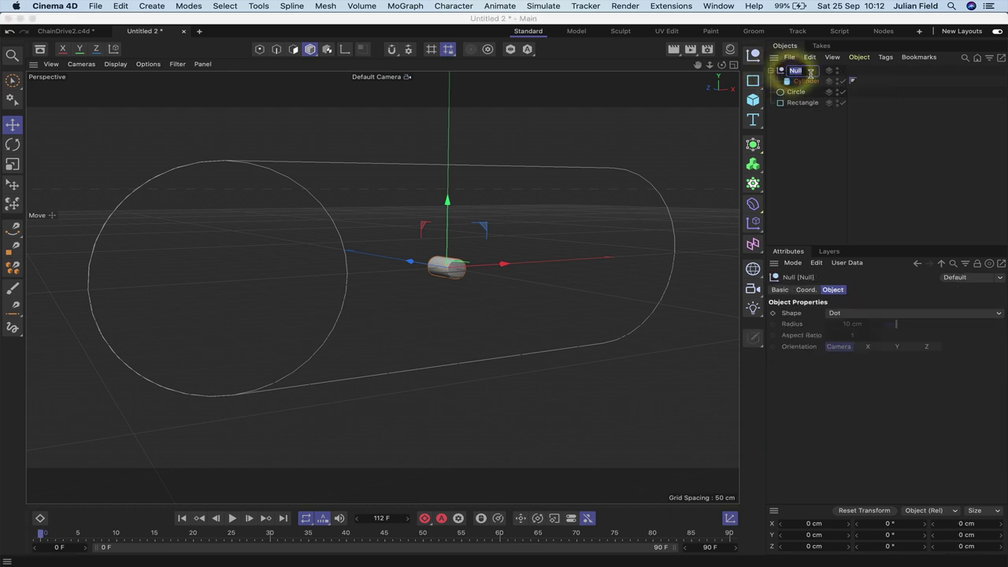
pyautogui.write('Chain')
pyautogui.press('Return')
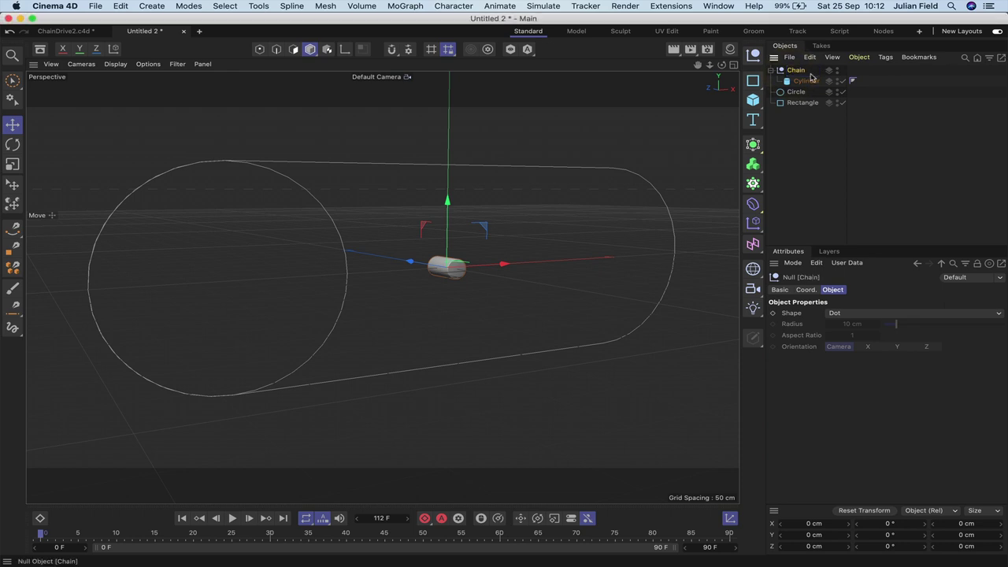
pyautogui.moveTo(800, 71); pyautogui.dragTo(806, 113)
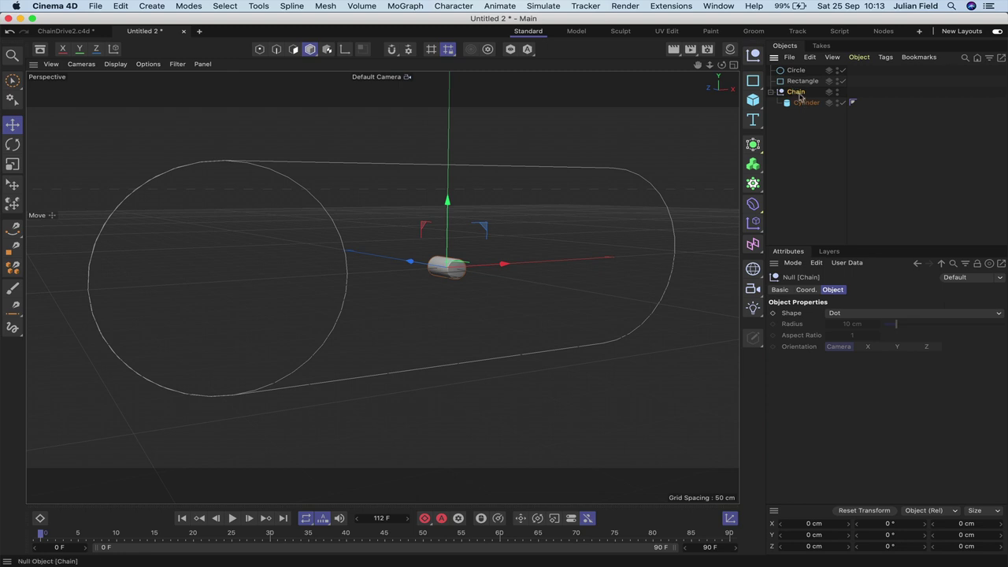
# Step: Add an Align to Spline tag to the cylinder and set Rectangle as its spline path
pyautogui.click(804, 105)
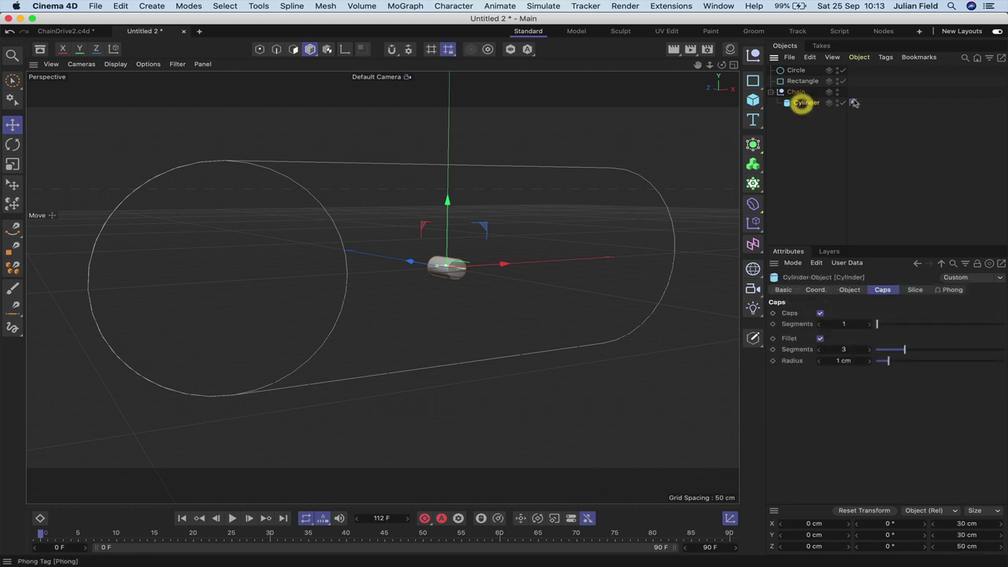
pyautogui.click(887, 58)
pyautogui.moveTo(906, 74)
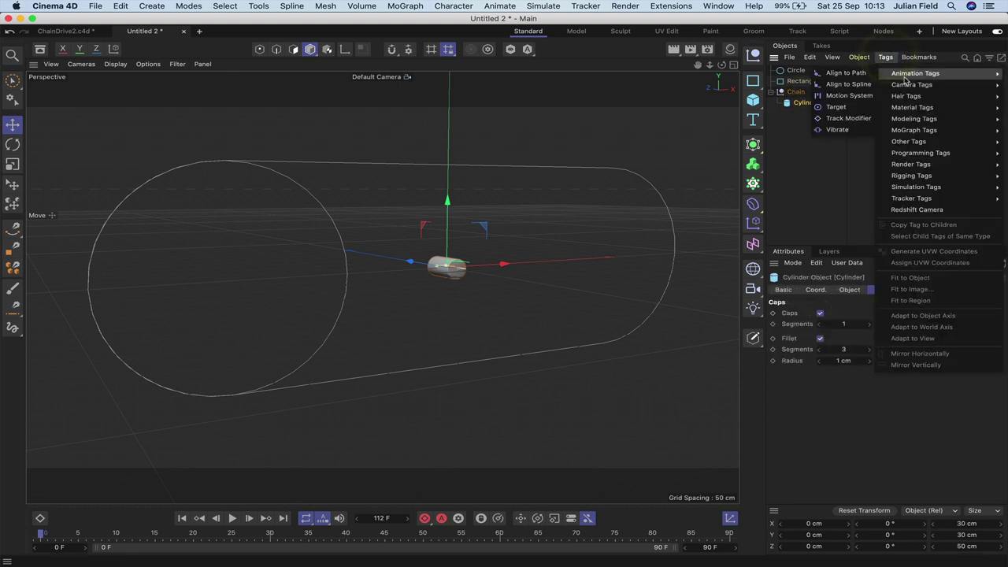
pyautogui.click(862, 84)
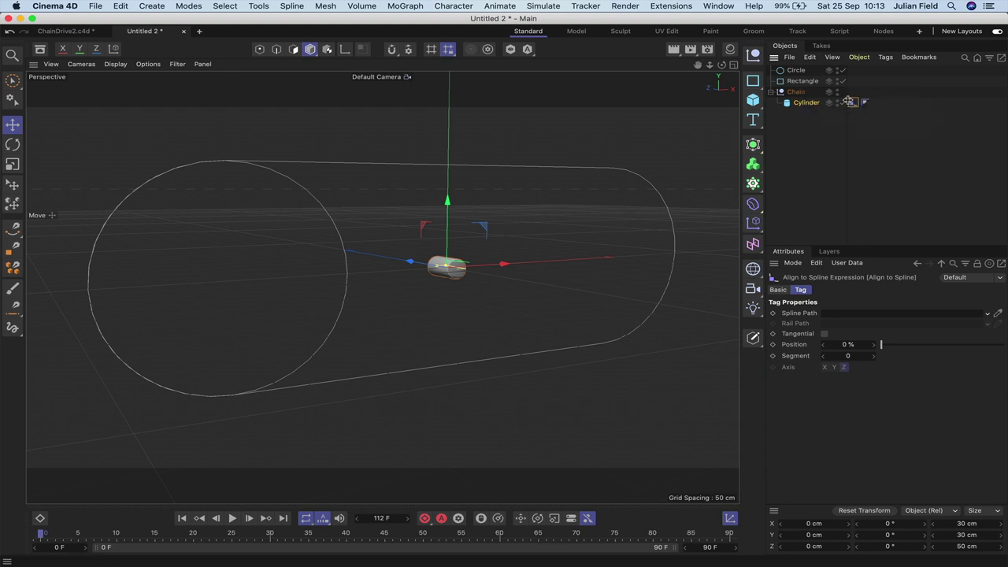
pyautogui.click(997, 311)
pyautogui.click(803, 82)
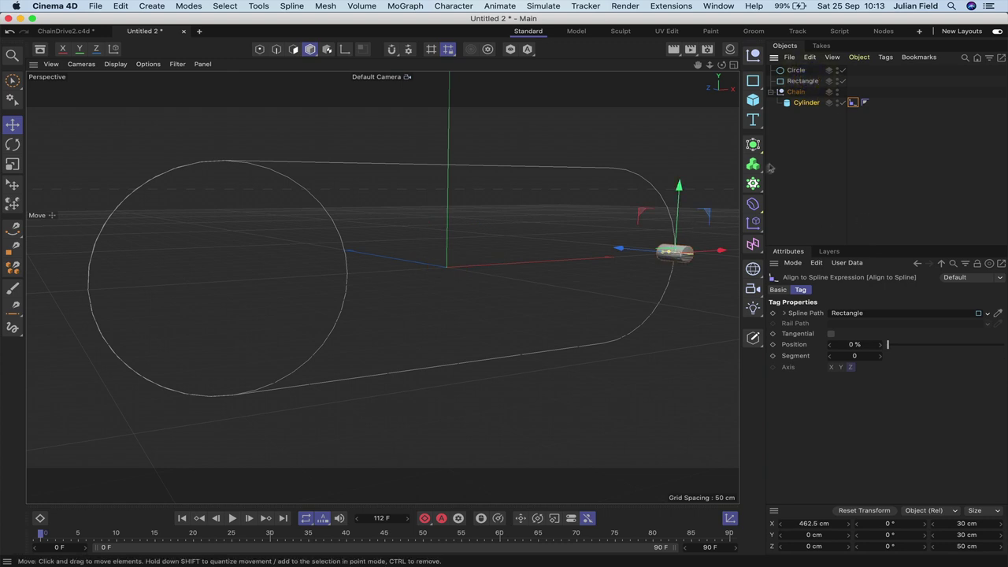
# Step: Duplicate the cylinder with its tags inside Chain, doubling the set until there are 16 cylinders
pyautogui.click(802, 128)
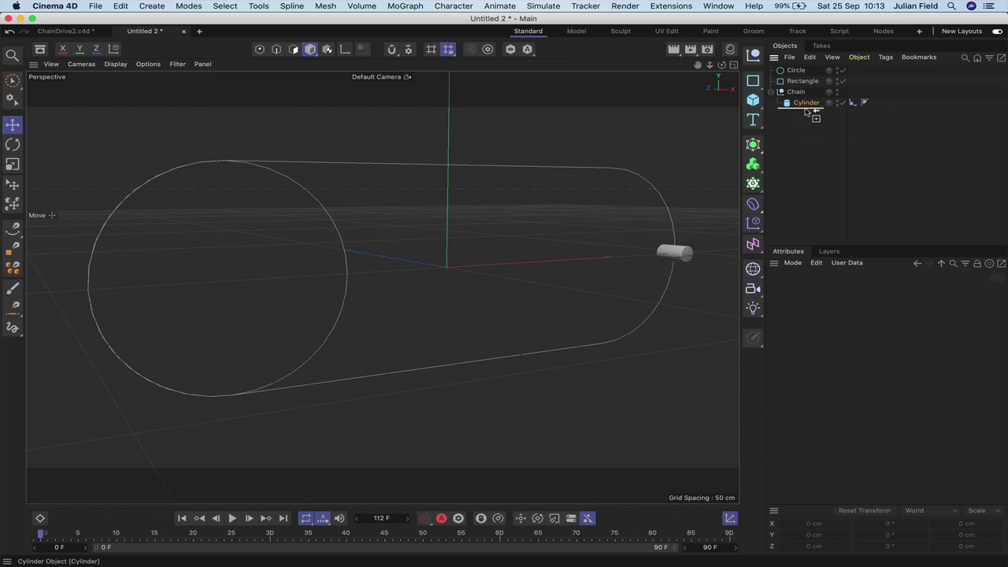
pyautogui.keyDown('ctrl'); pyautogui.moveTo(808, 111); pyautogui.dragTo(805, 111); pyautogui.keyUp('ctrl')
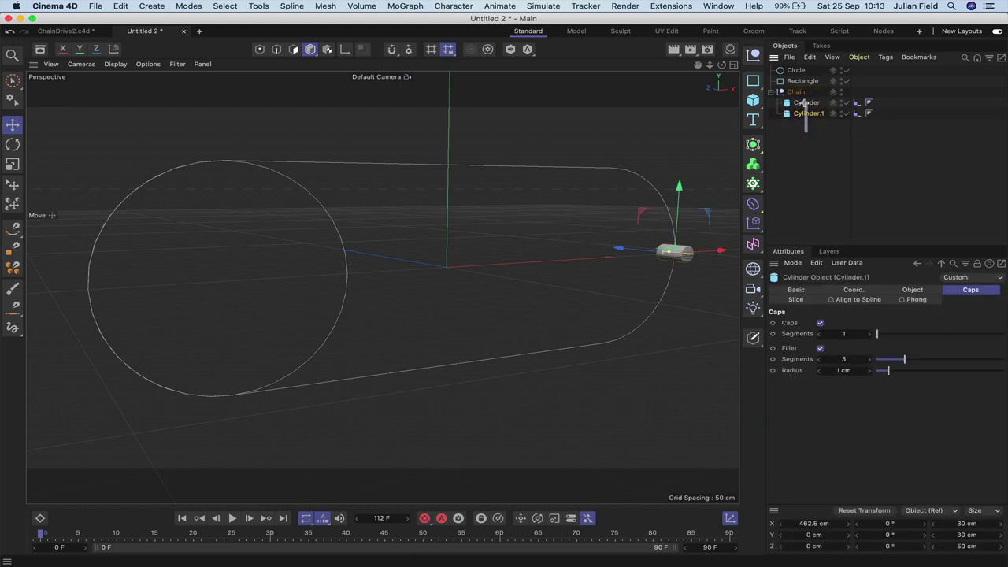
pyautogui.keyDown('shift'); pyautogui.click(806, 103); pyautogui.keyUp('shift')
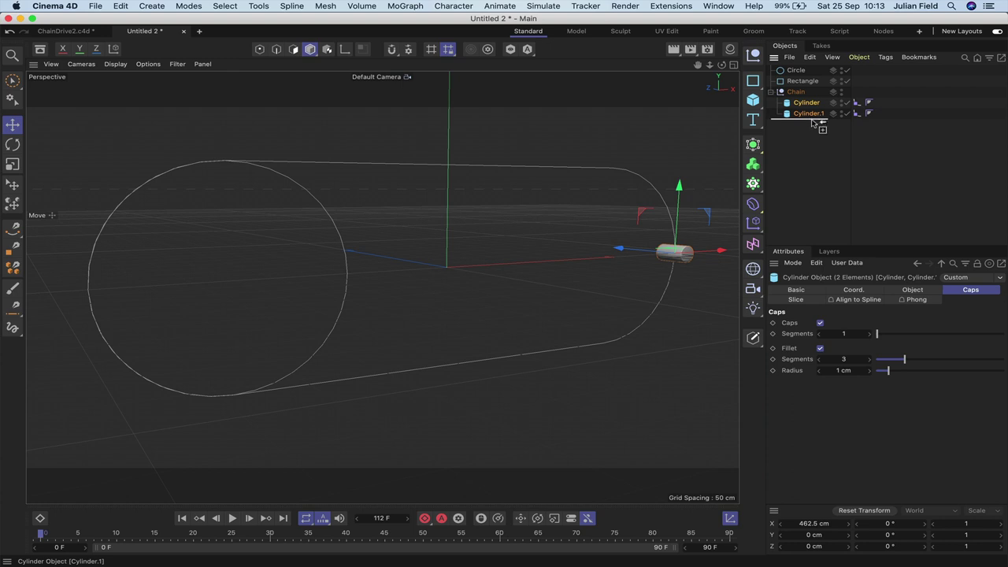
pyautogui.keyDown('ctrl'); pyautogui.moveTo(815, 123); pyautogui.dragTo(815, 121); pyautogui.keyUp('ctrl')
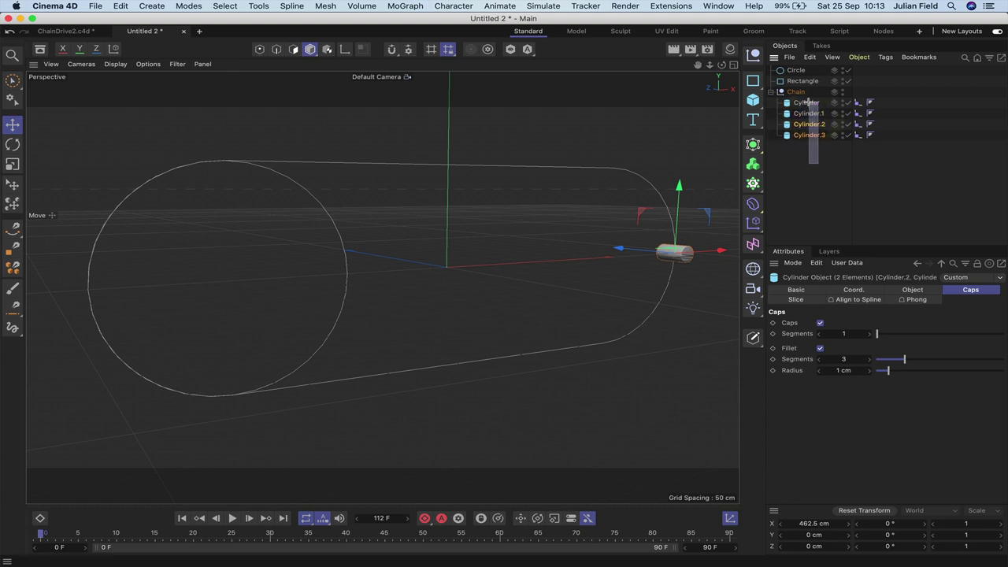
pyautogui.keyDown('shift'); pyautogui.click(807, 102); pyautogui.keyUp('shift')
pyautogui.moveTo(811, 125)
pyautogui.keyDown('ctrl'); pyautogui.mouseDown()
pyautogui.moveTo(821, 148)
pyautogui.moveTo(811, 140)
pyautogui.mouseUp(); pyautogui.keyUp('ctrl')
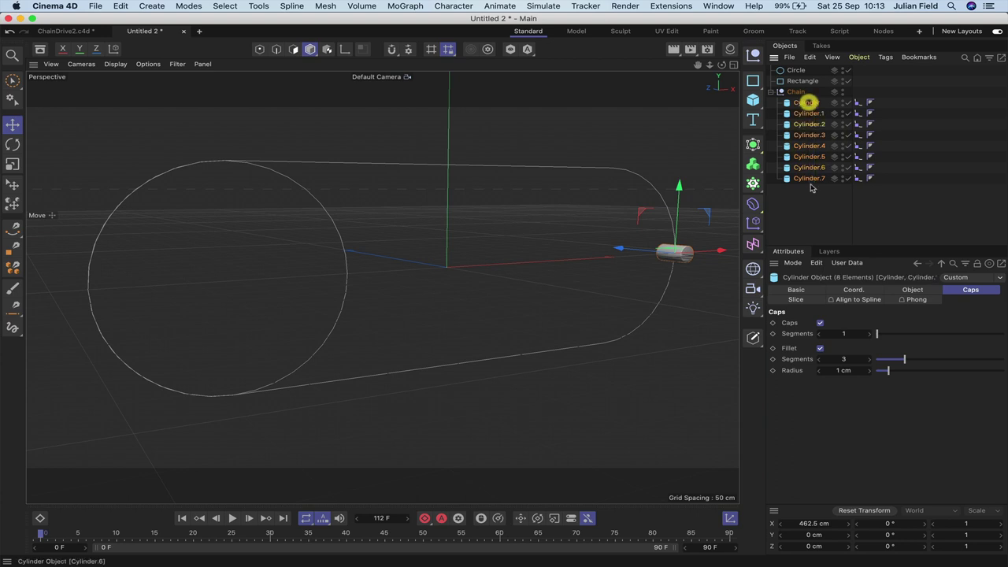
pyautogui.keyDown('ctrl'); pyautogui.moveTo(820, 102); pyautogui.dragTo(815, 185); pyautogui.keyUp('ctrl')
pyautogui.scroll(-1, 811, 183)
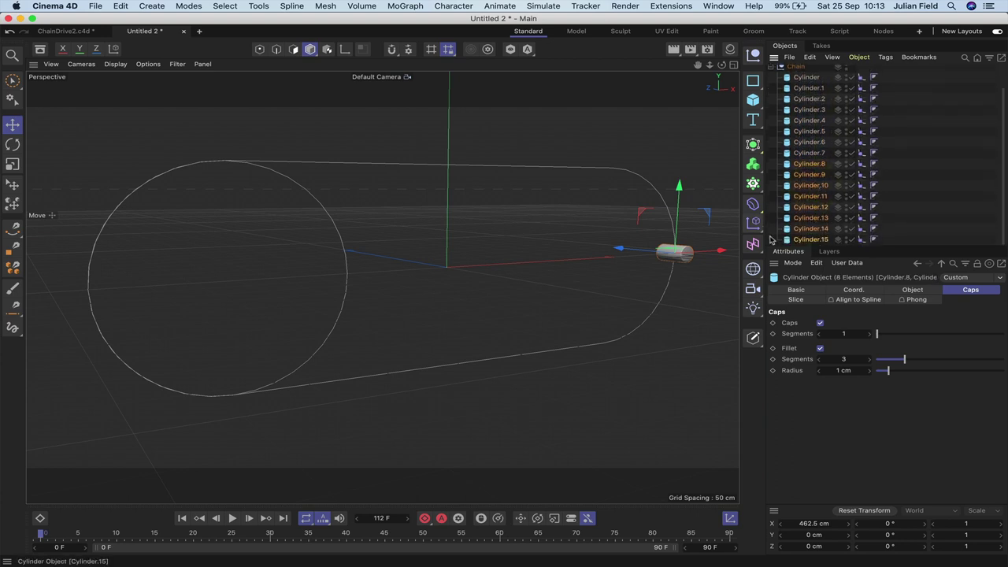
# Step: Duplicate all 16 cylinders inside Chain and add four single copies to make 36 cylinders in total
pyautogui.scroll(1, 809, 91)
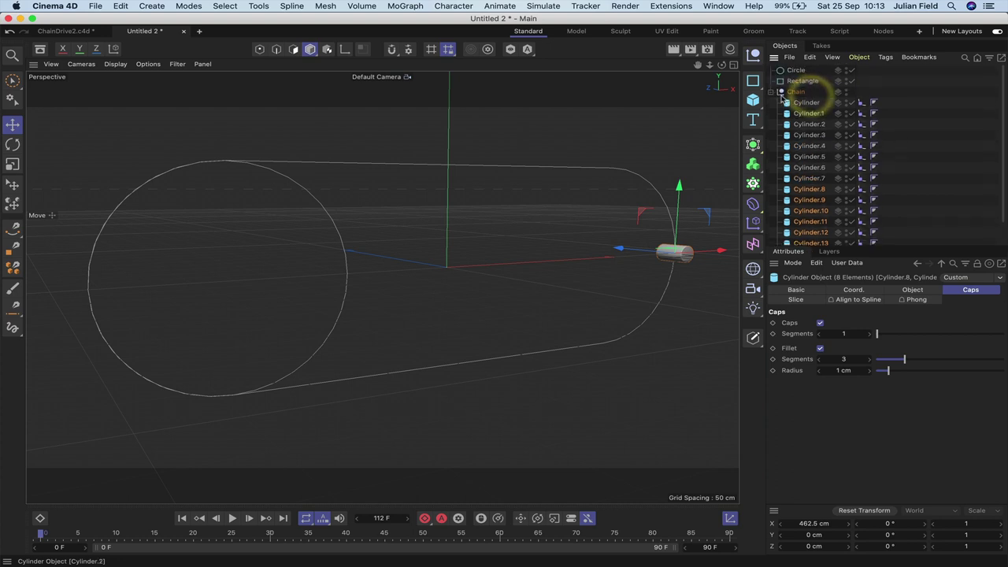
pyautogui.moveTo(795, 113); pyautogui.dragTo(815, 228)
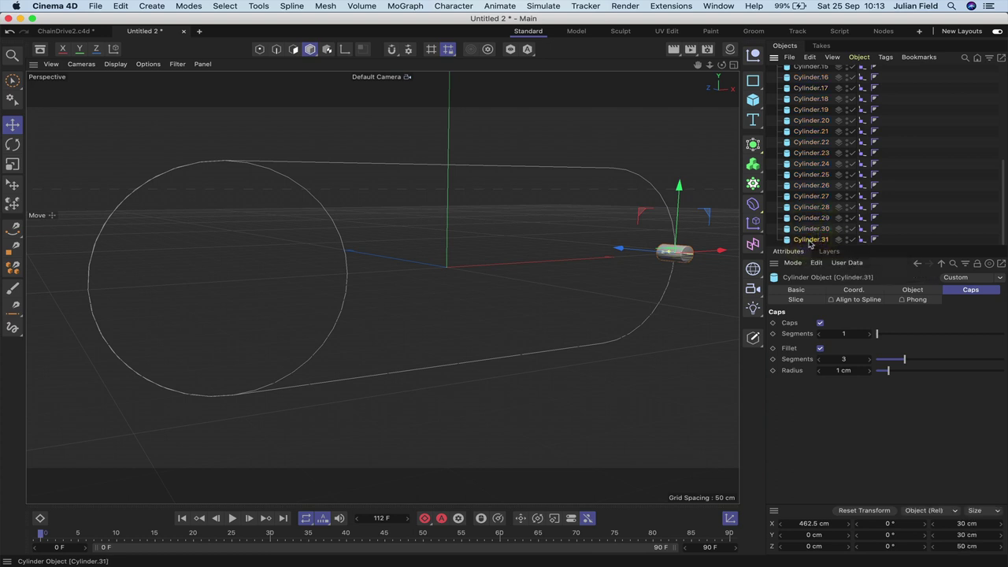
pyautogui.click(811, 244)
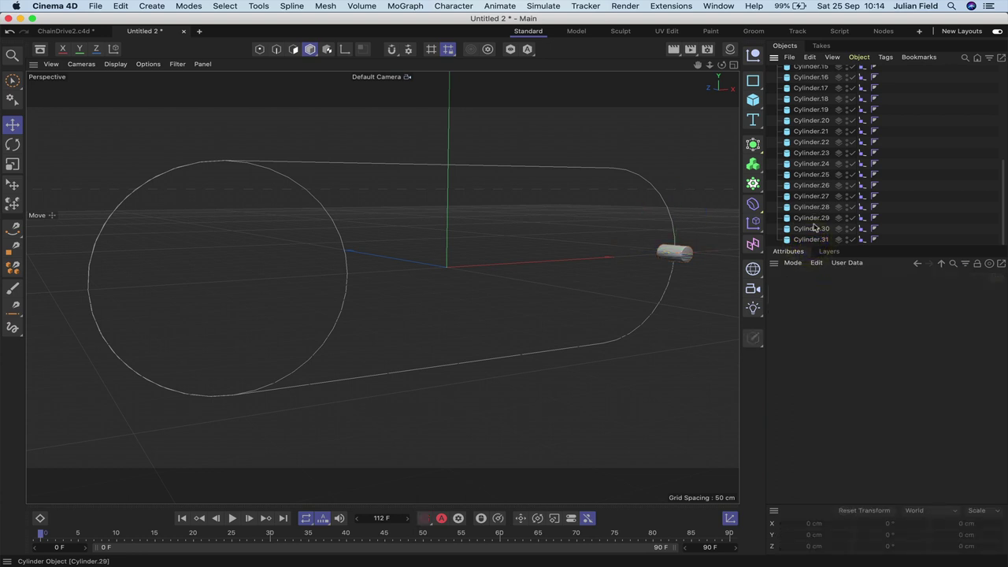
pyautogui.moveTo(814, 240); pyautogui.dragTo(819, 253)
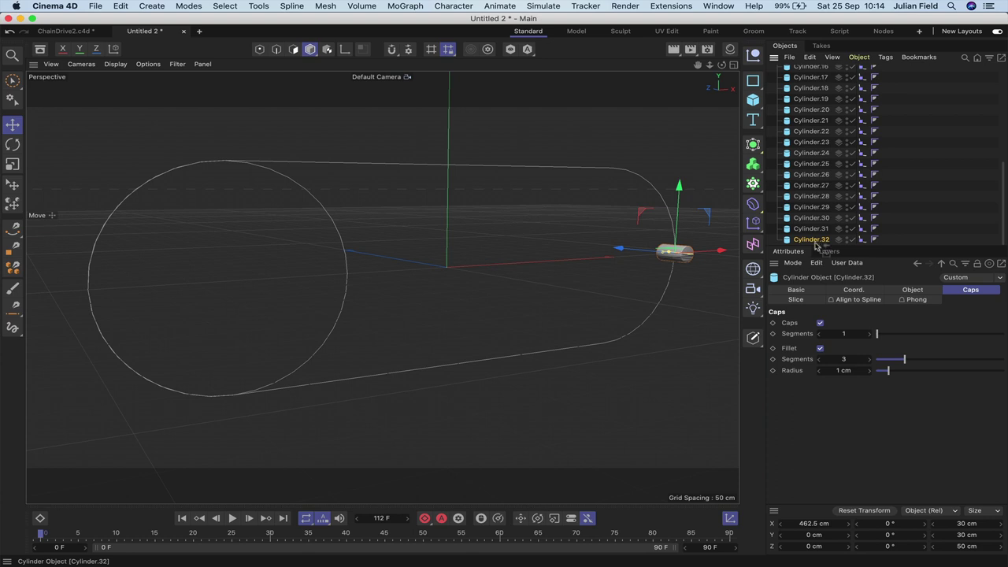
pyautogui.moveTo(816, 246)
pyautogui.mouseDown()
pyautogui.moveTo(819, 254)
pyautogui.moveTo(817, 223)
pyautogui.moveTo(817, 245)
pyautogui.mouseUp()
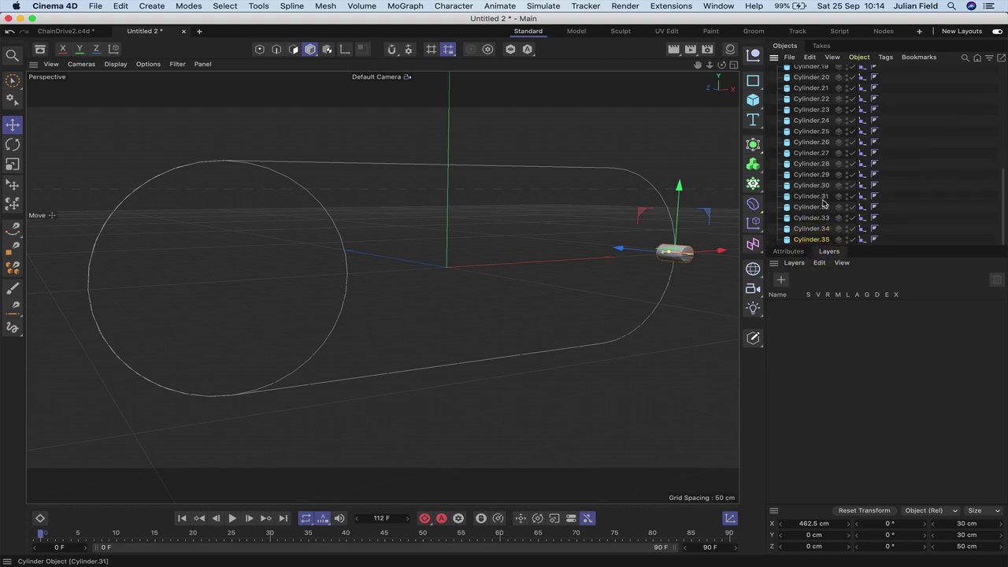
# Step: Examine the Align to Spline settings of Cylinder.4 and the original cylinder, along with the Chain null
pyautogui.scroll(10, 823, 202)
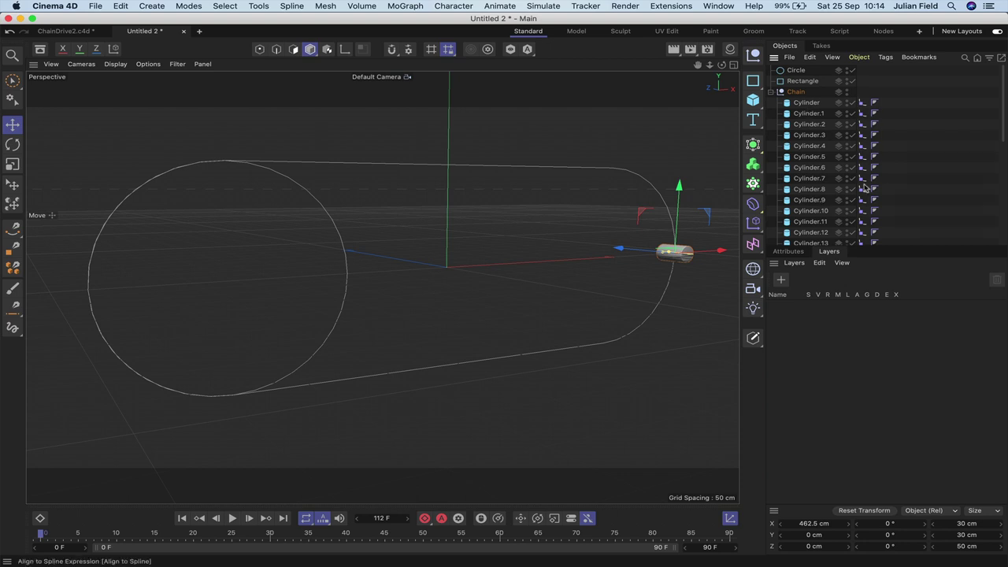
pyautogui.click(863, 146)
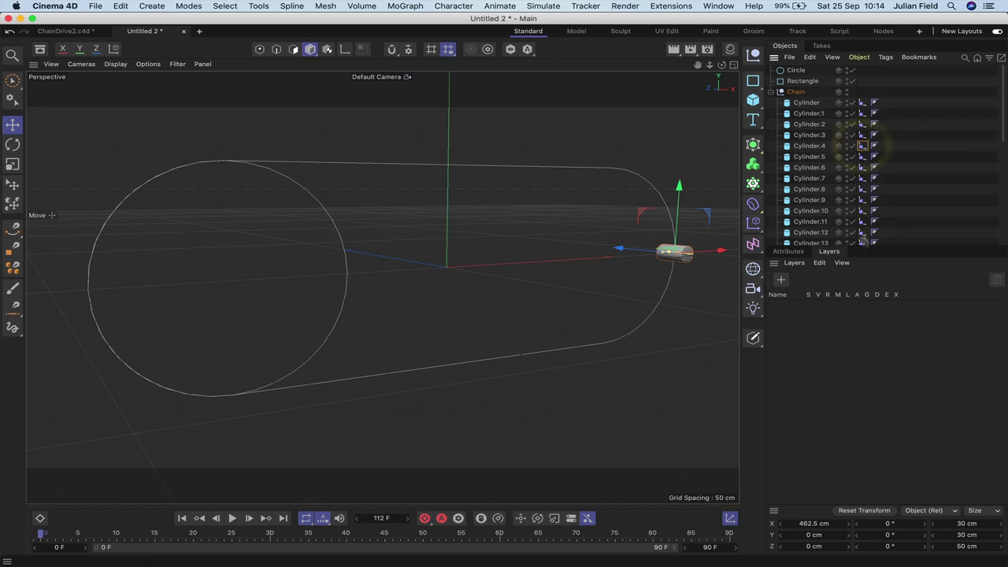
pyautogui.click(788, 252)
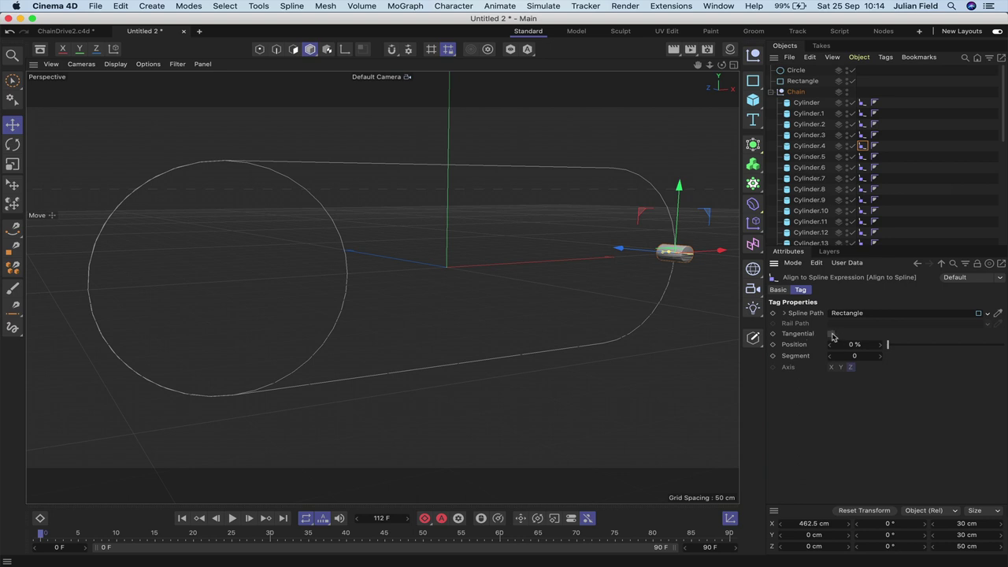
pyautogui.click(796, 91)
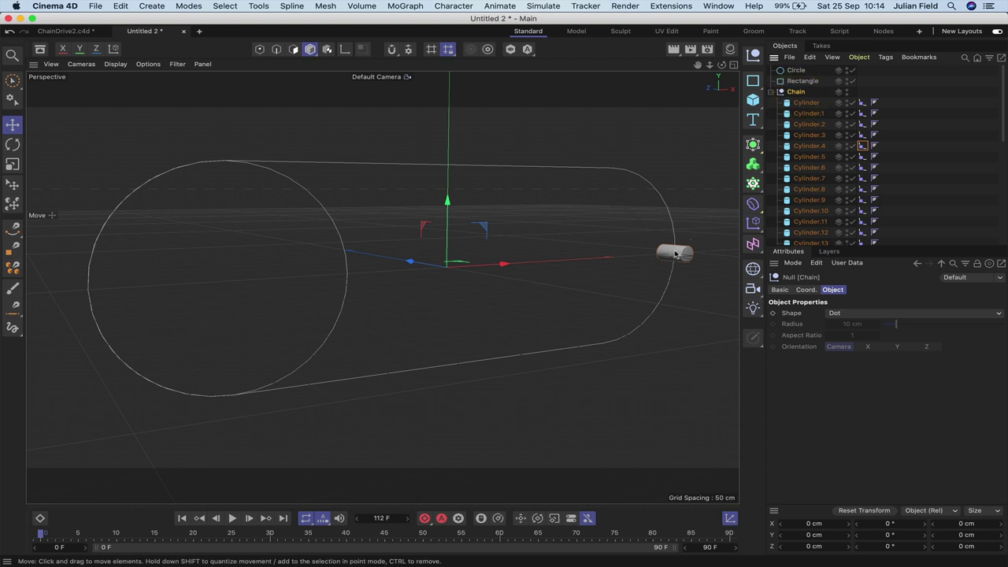
pyautogui.click(863, 103)
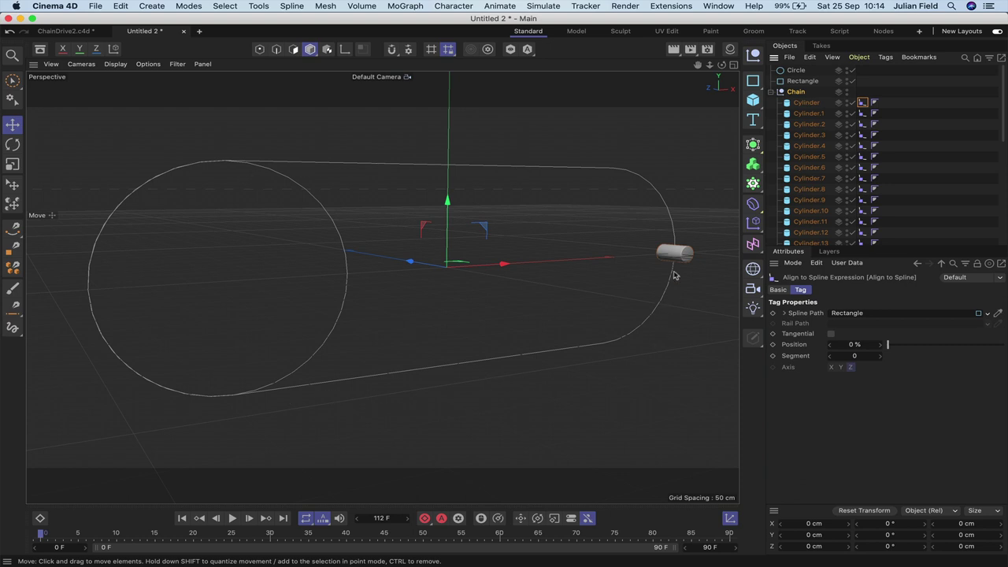
# Step: Add an XPresso tag to the Chain null and reposition its editor window over the viewport
pyautogui.click(812, 92)
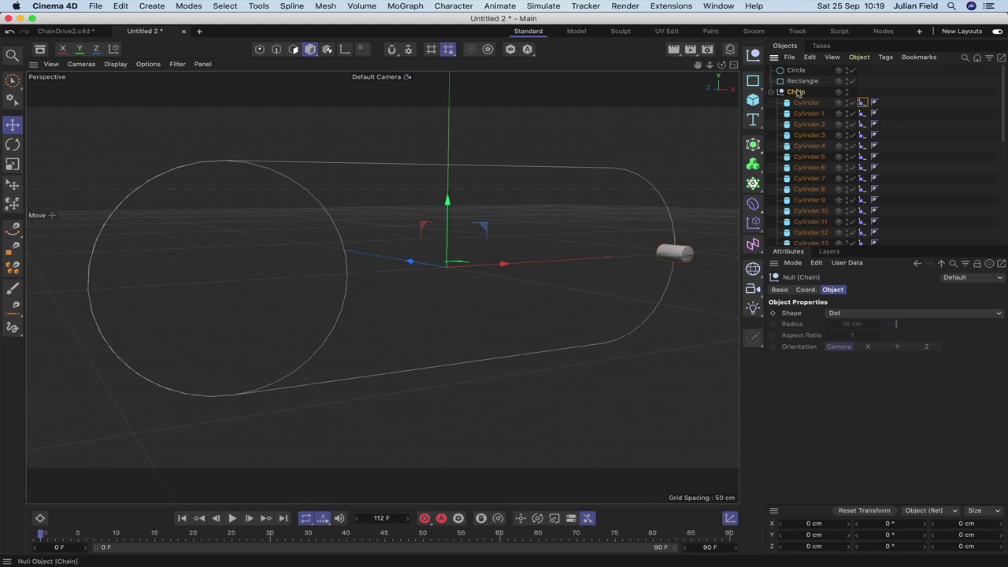
pyautogui.click(885, 57)
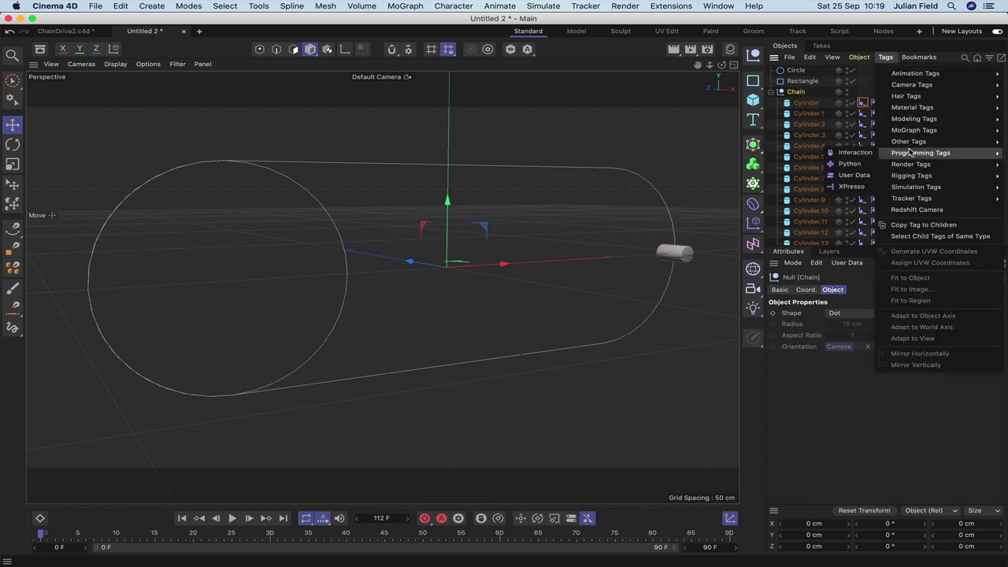
pyautogui.moveTo(902, 153)
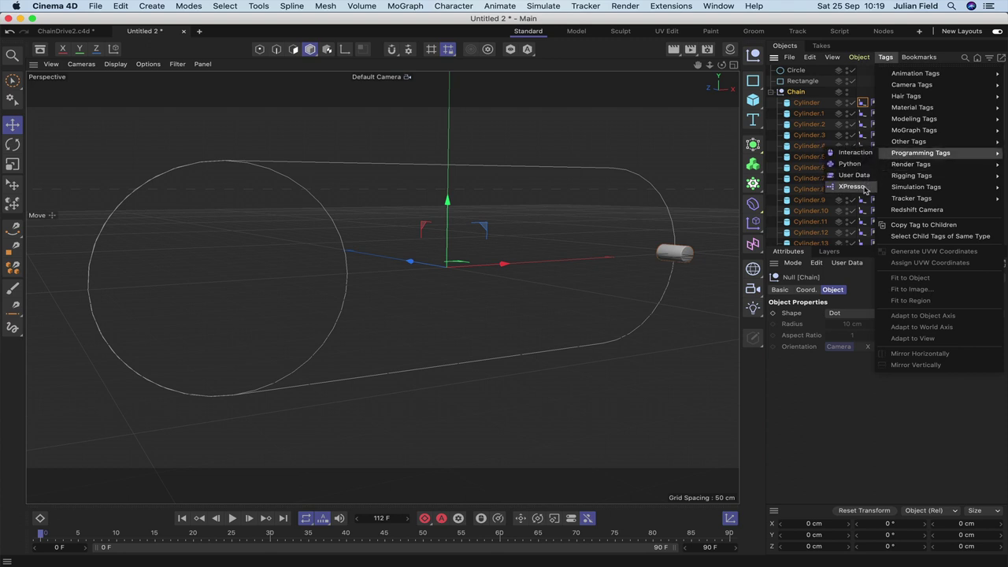
pyautogui.click(852, 187)
pyautogui.moveTo(770, 183); pyautogui.dragTo(454, 108)
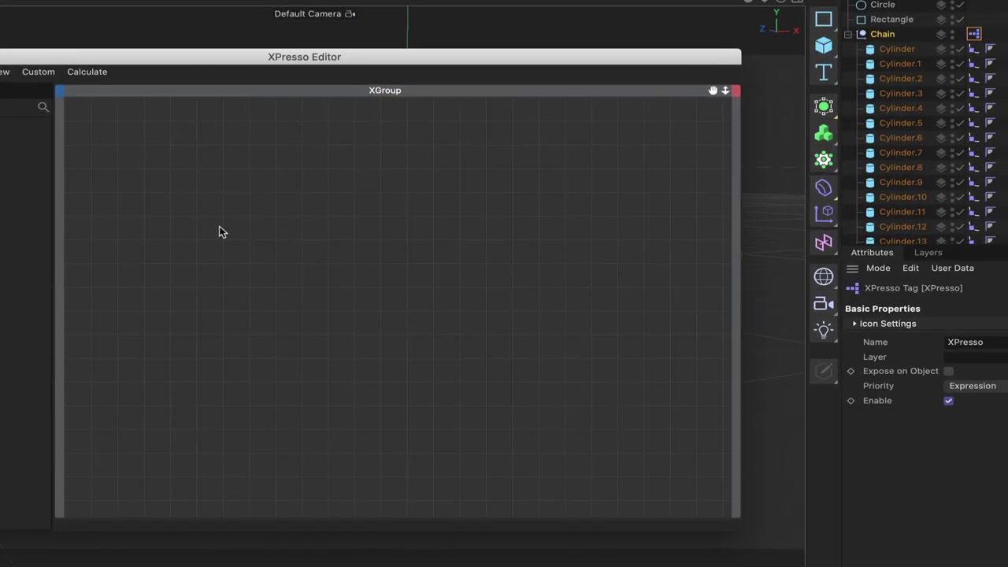
# Step: Add a Hierarchy iterator node to the XGroup, referencing the Chain null
pyautogui.rightClick(220, 231)
pyautogui.moveTo(282, 254)
pyautogui.moveTo(344, 256)
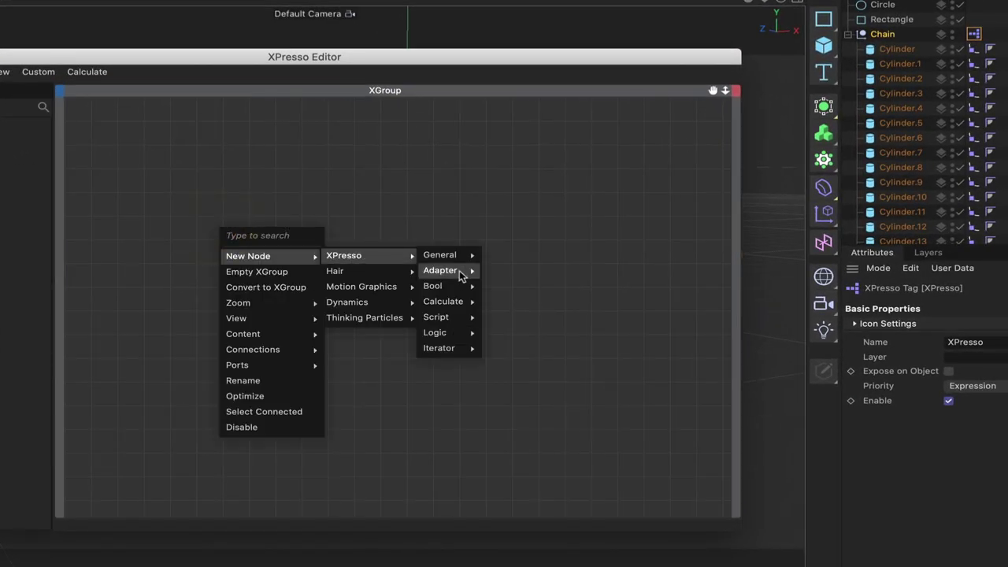
pyautogui.moveTo(462, 348)
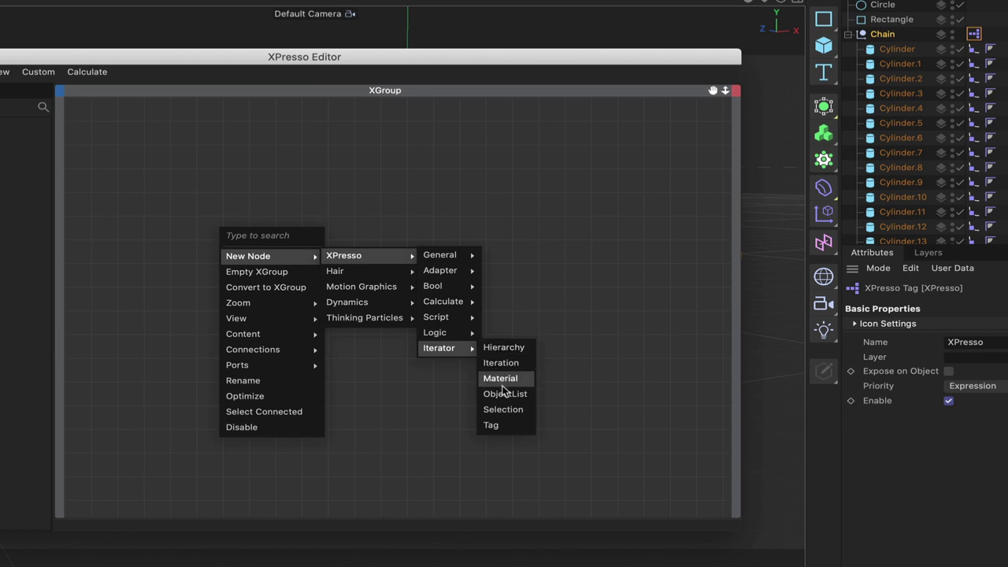
pyautogui.click(499, 348)
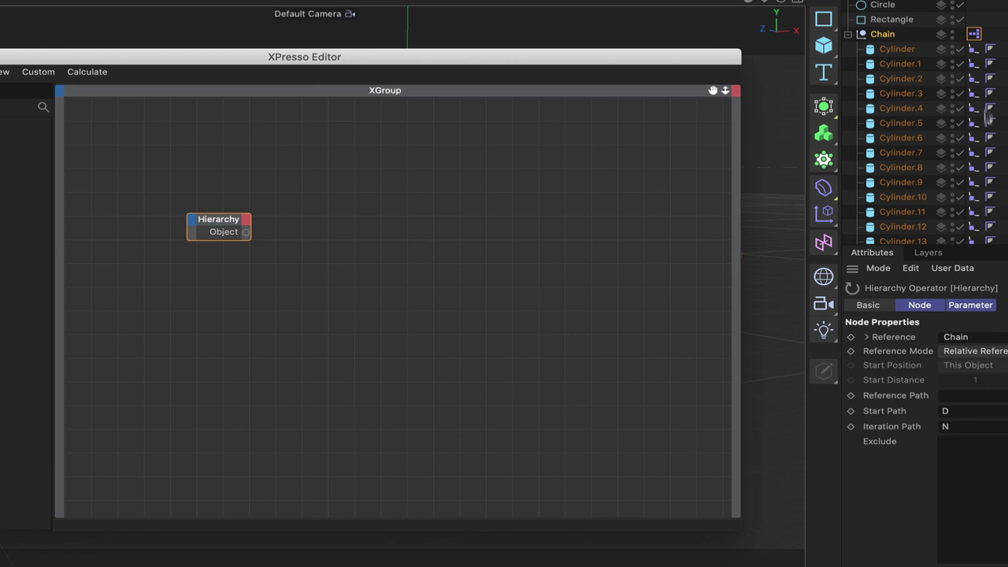
pyautogui.moveTo(979, 42); pyautogui.dragTo(530, 119)
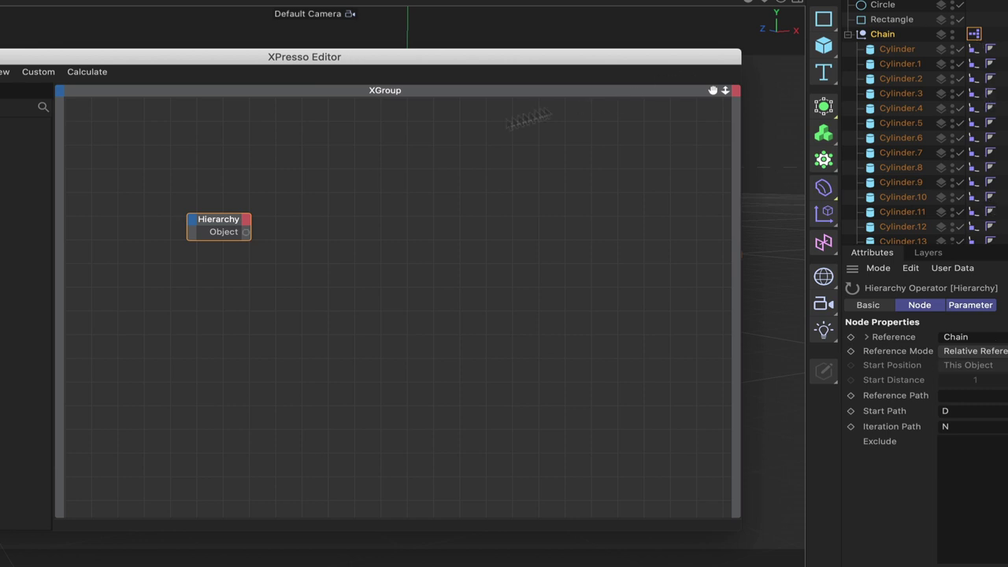
# Step: Add an Object Index node below the Hierarchy node and connect Hierarchy's Object output to its Instance input
pyautogui.rightClick(306, 233)
pyautogui.moveTo(360, 258)
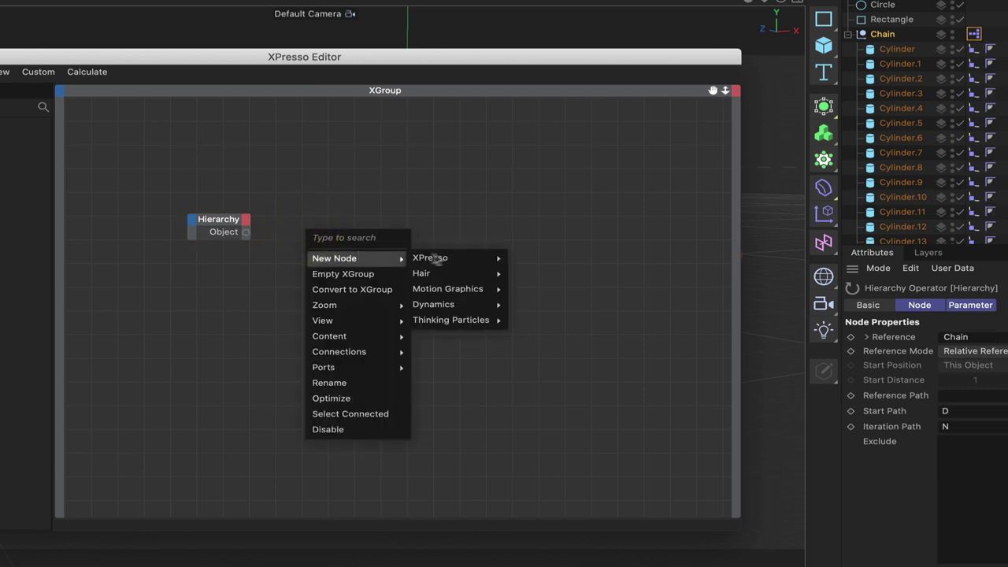
pyautogui.moveTo(442, 258)
pyautogui.moveTo(536, 265)
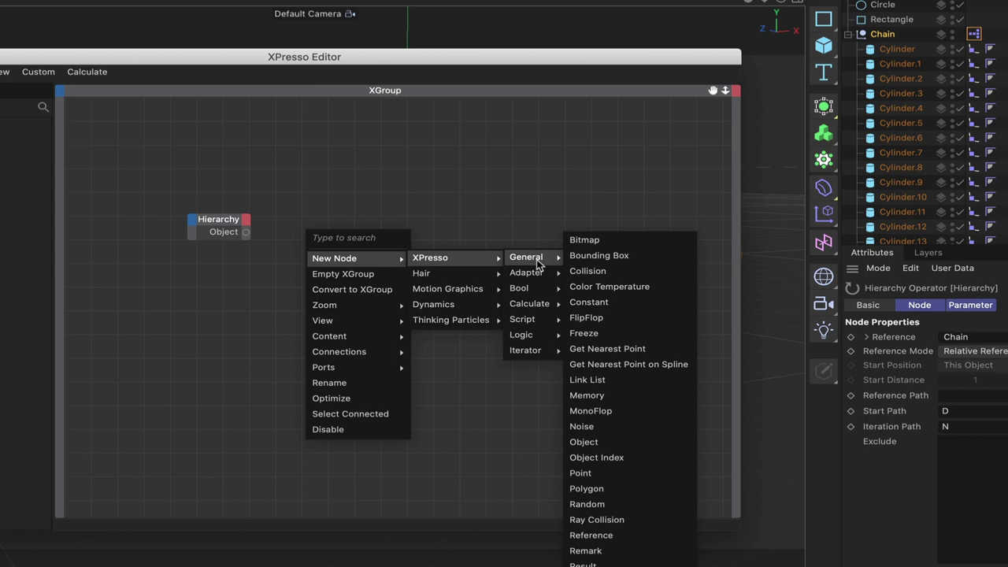
pyautogui.click(597, 459)
pyautogui.moveTo(283, 210); pyautogui.dragTo(322, 261)
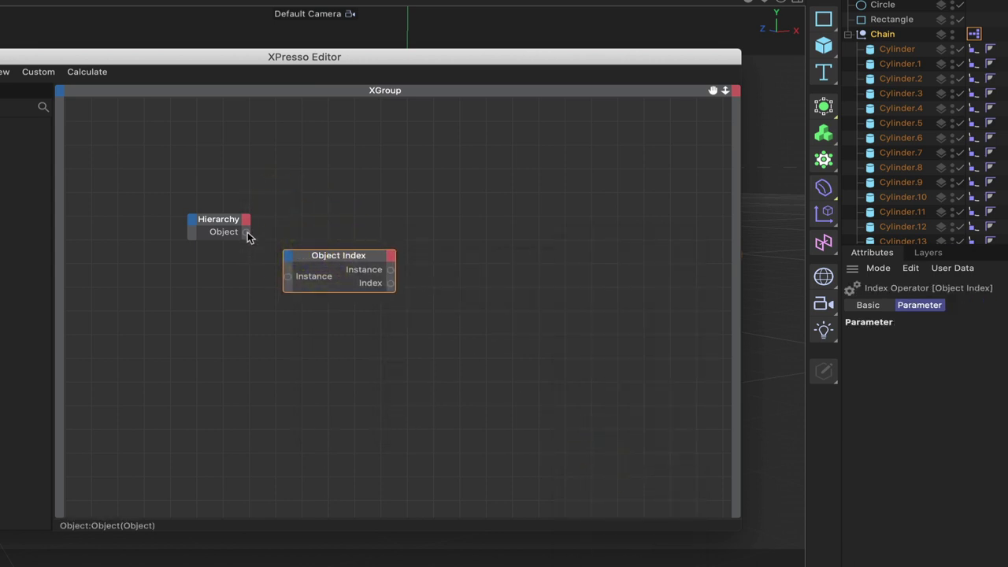
pyautogui.moveTo(247, 234); pyautogui.dragTo(321, 261)
pyautogui.click(329, 260)
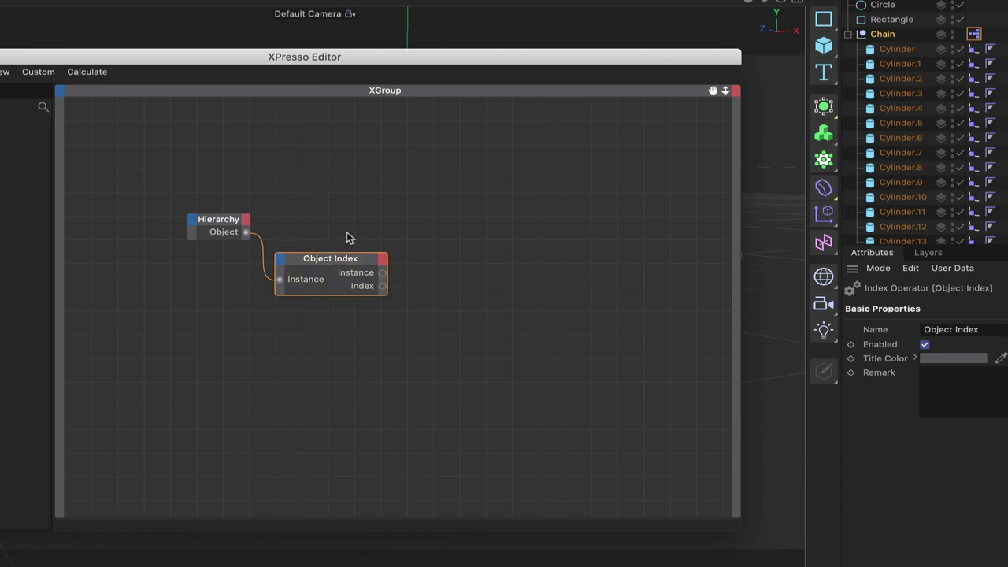
# Step: Add a Tag iterator node beyond the Object Index node and connect Hierarchy's Object output to its Object input
pyautogui.rightClick(350, 224)
pyautogui.moveTo(432, 252)
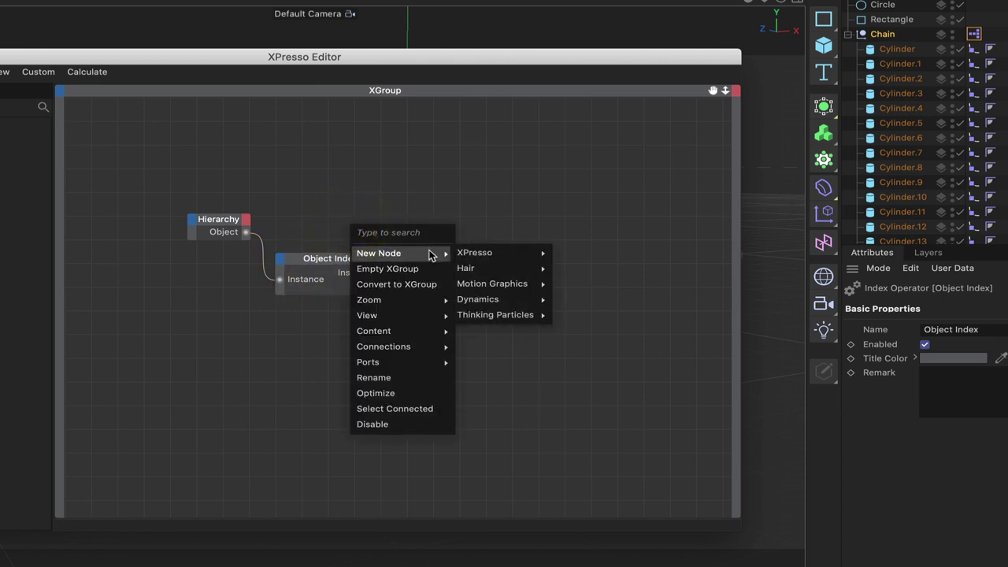
pyautogui.moveTo(536, 256)
pyautogui.moveTo(577, 348)
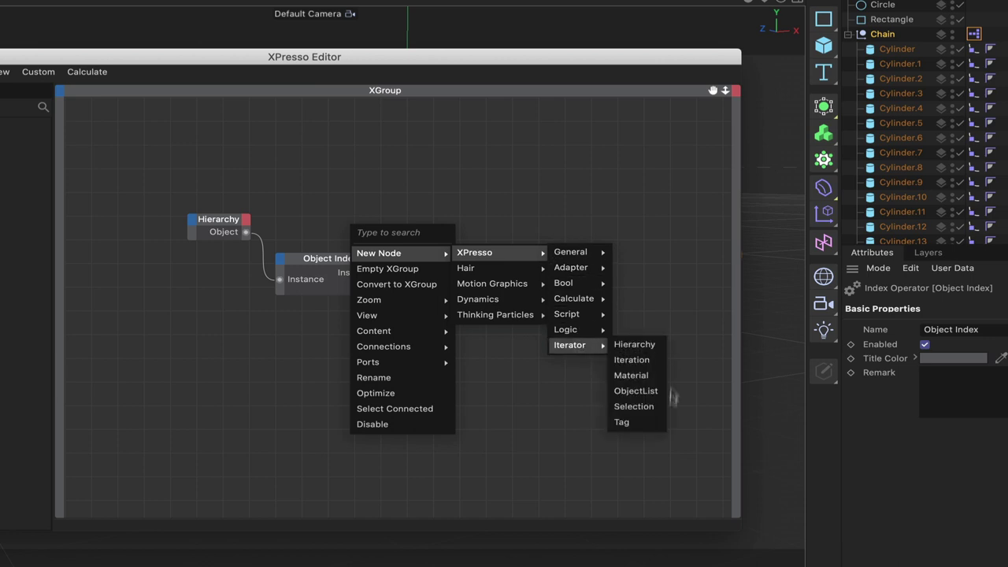
pyautogui.click(659, 423)
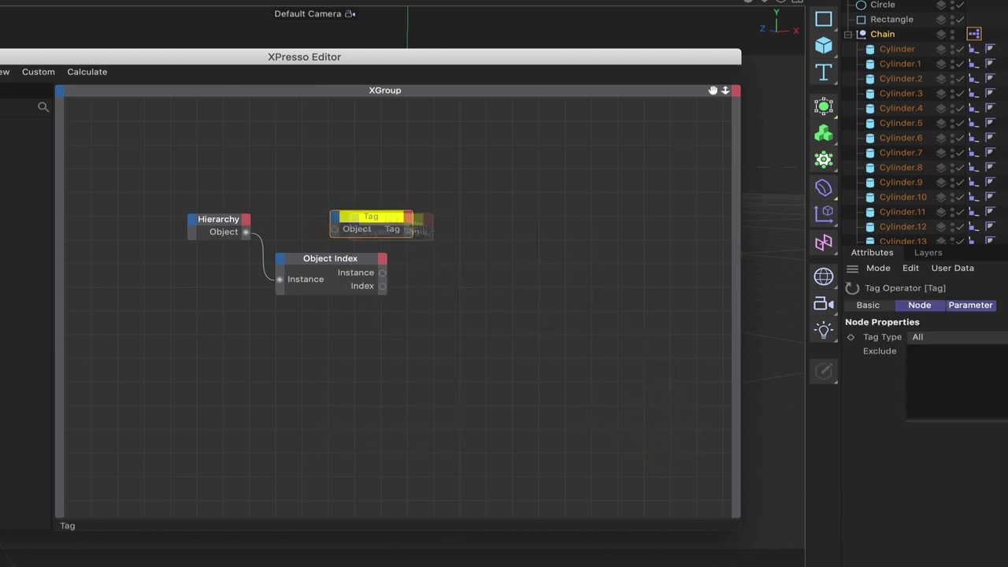
pyautogui.moveTo(378, 220); pyautogui.dragTo(485, 215)
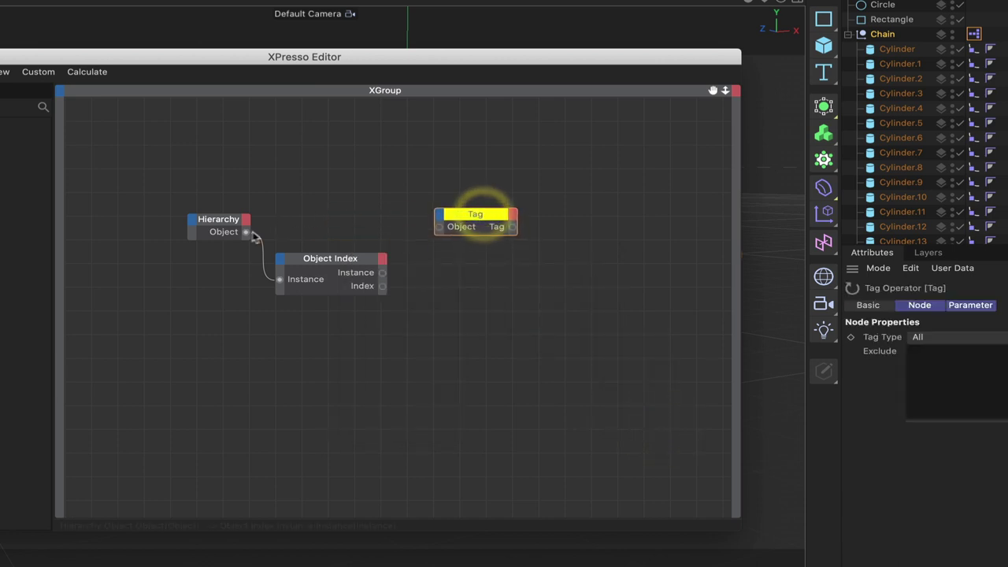
pyautogui.moveTo(246, 234); pyautogui.dragTo(494, 224)
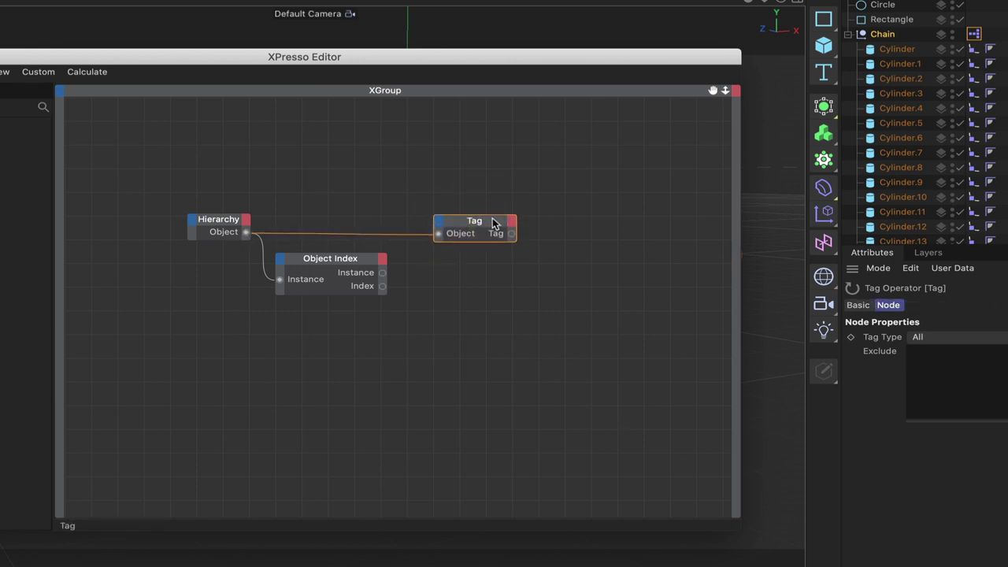
# Step: Set the Tag node's tag type to Align to Spline and shift the node slightly closer to Object Index
pyautogui.click(493, 222)
pyautogui.click(921, 338)
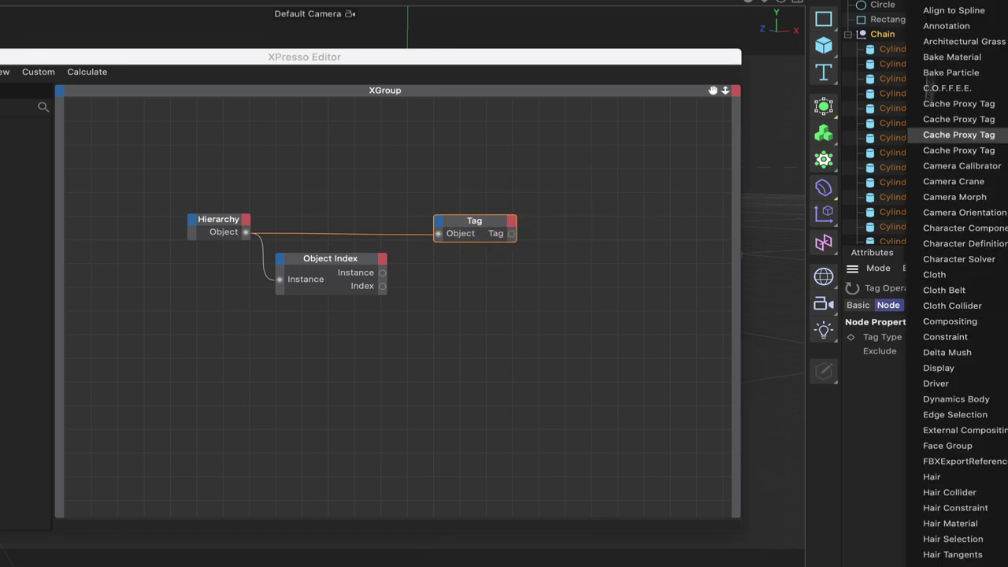
pyautogui.click(934, 16)
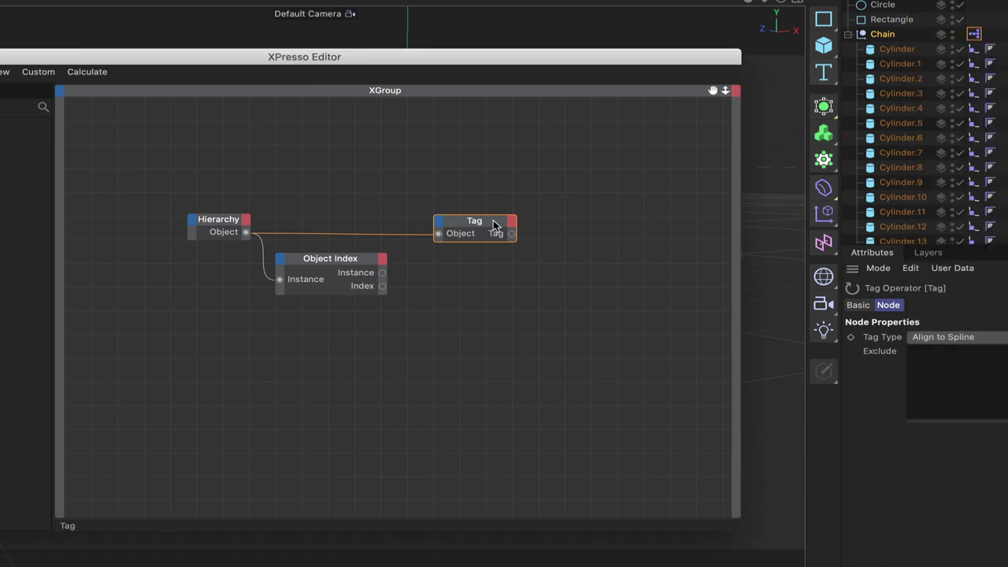
pyautogui.moveTo(493, 227); pyautogui.dragTo(480, 228)
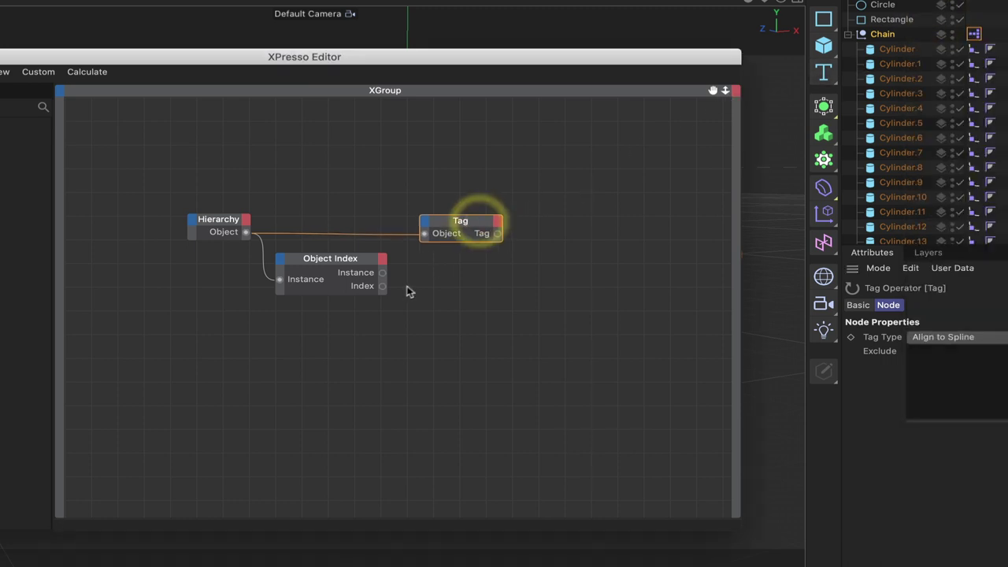
# Step: Add a Math node below the Tag node and set its function to Divide
pyautogui.rightClick(475, 293)
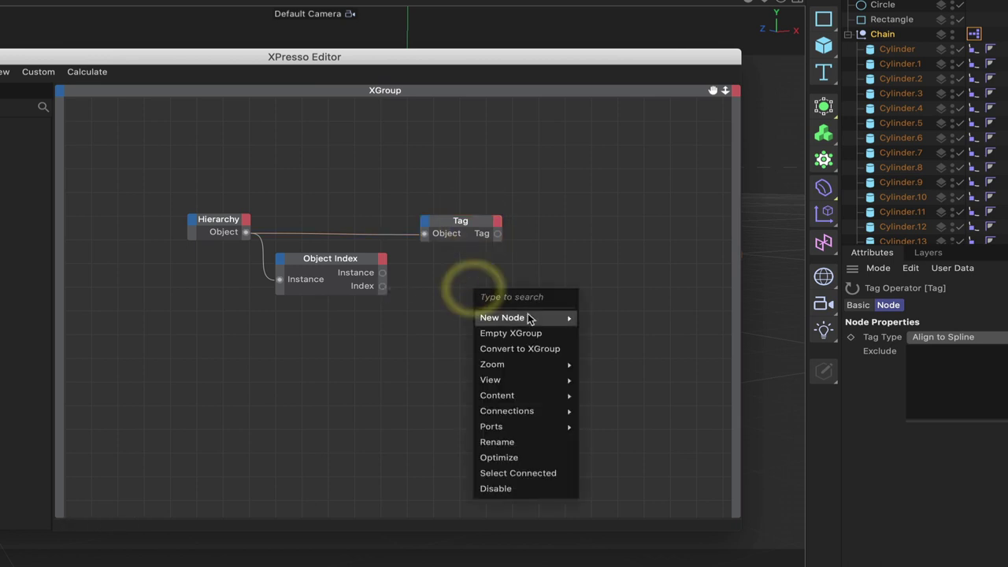
pyautogui.moveTo(529, 318)
pyautogui.moveTo(598, 317)
pyautogui.moveTo(697, 363)
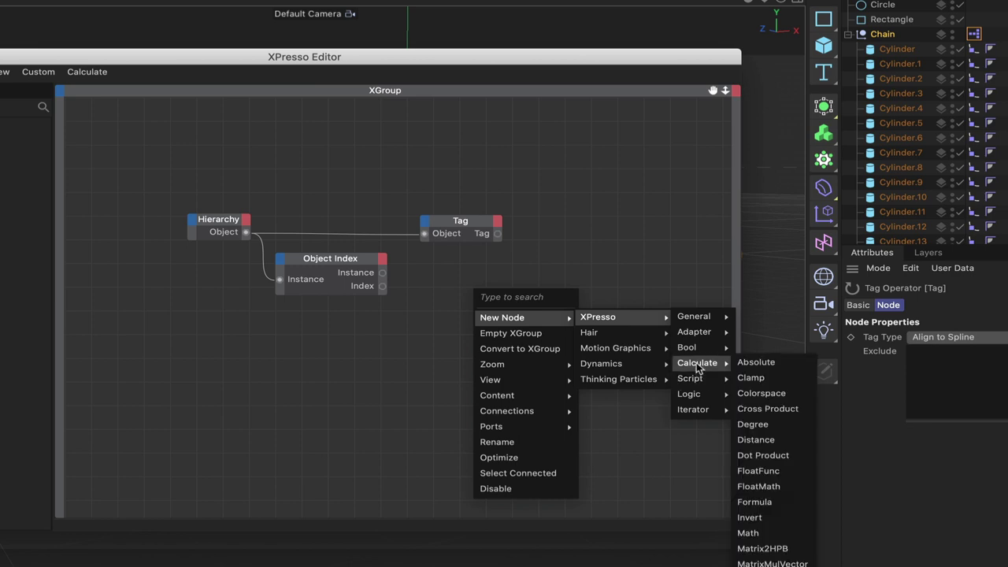
pyautogui.click(773, 534)
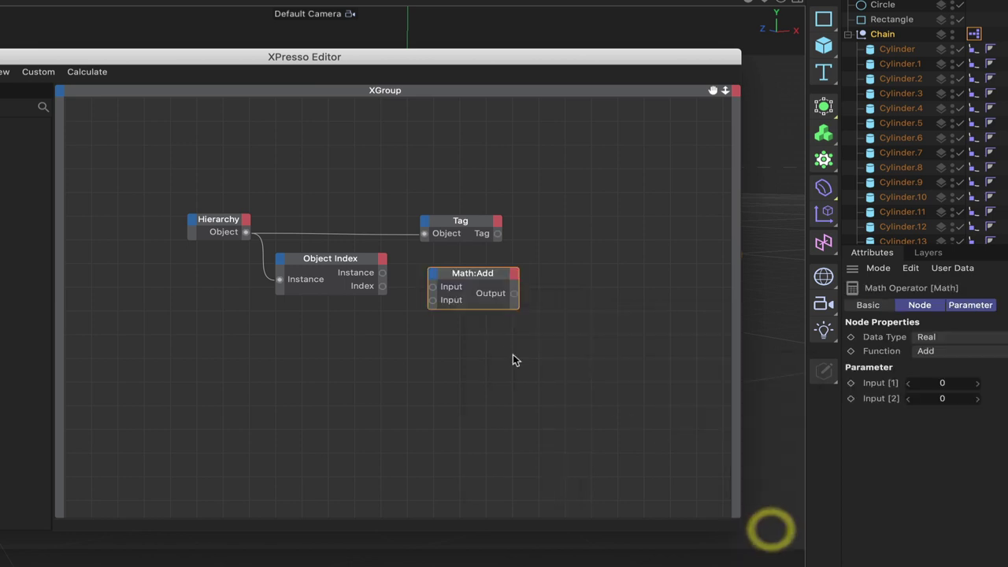
pyautogui.moveTo(498, 277); pyautogui.dragTo(490, 300)
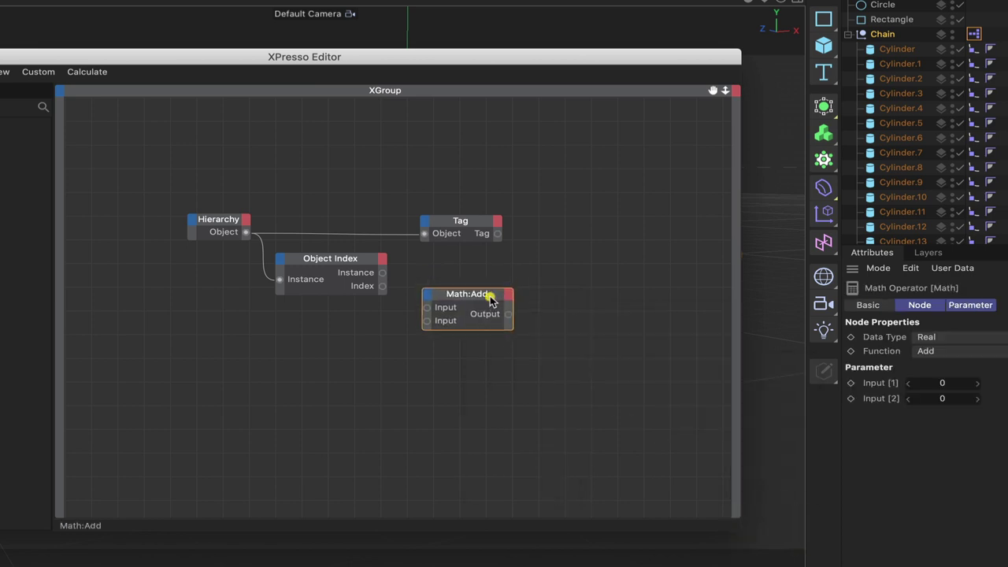
pyautogui.click(960, 351)
pyautogui.click(962, 404)
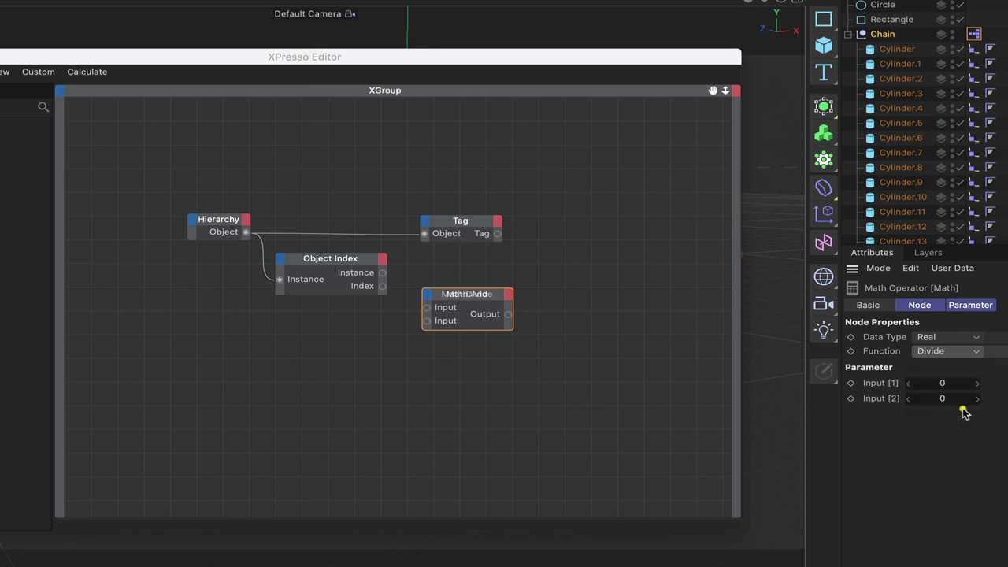
# Step: Connect Object Index's Index output to the Divide node's first input and set its second input to 36
pyautogui.moveTo(383, 286); pyautogui.dragTo(427, 307)
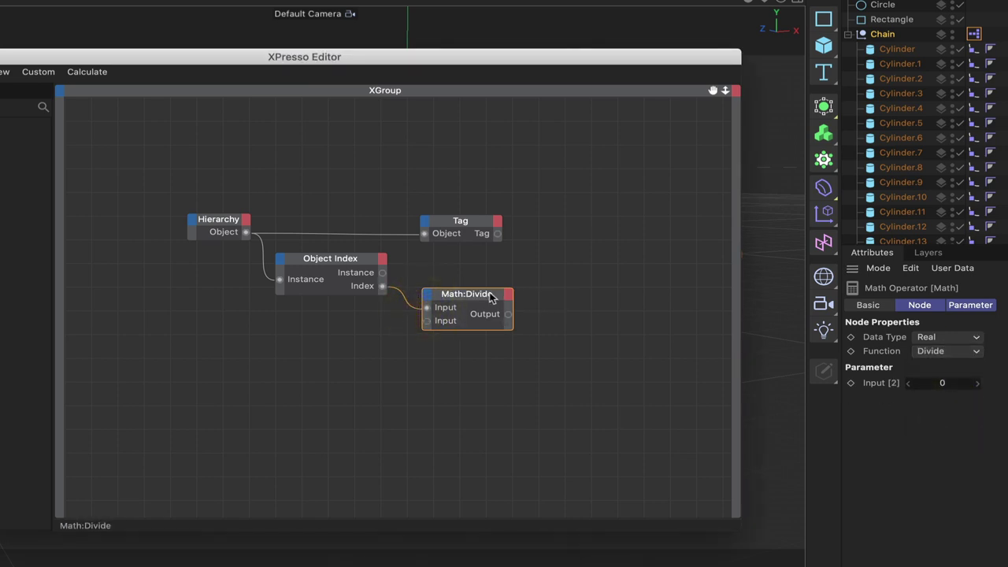
pyautogui.moveTo(489, 293); pyautogui.dragTo(478, 300)
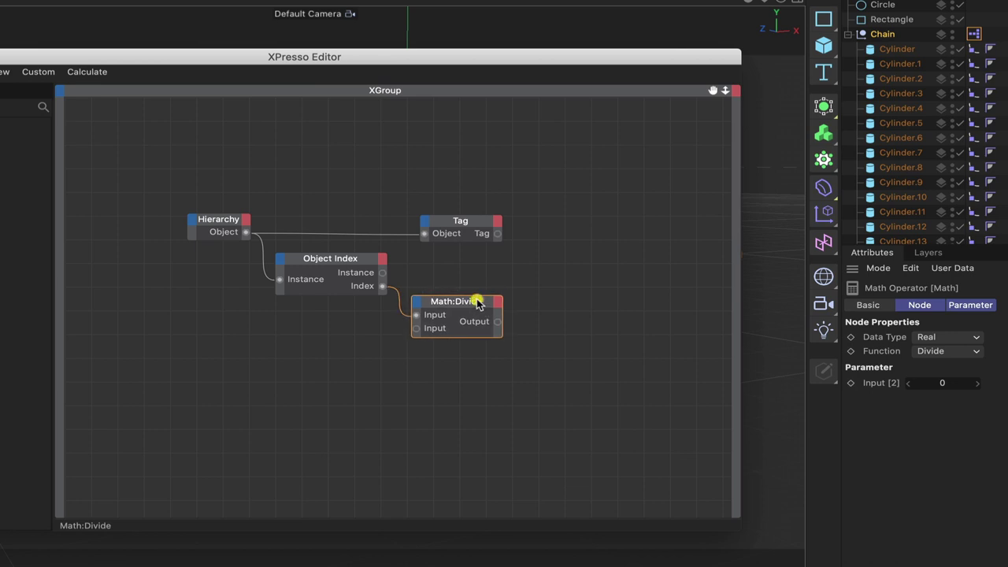
pyautogui.click(946, 383)
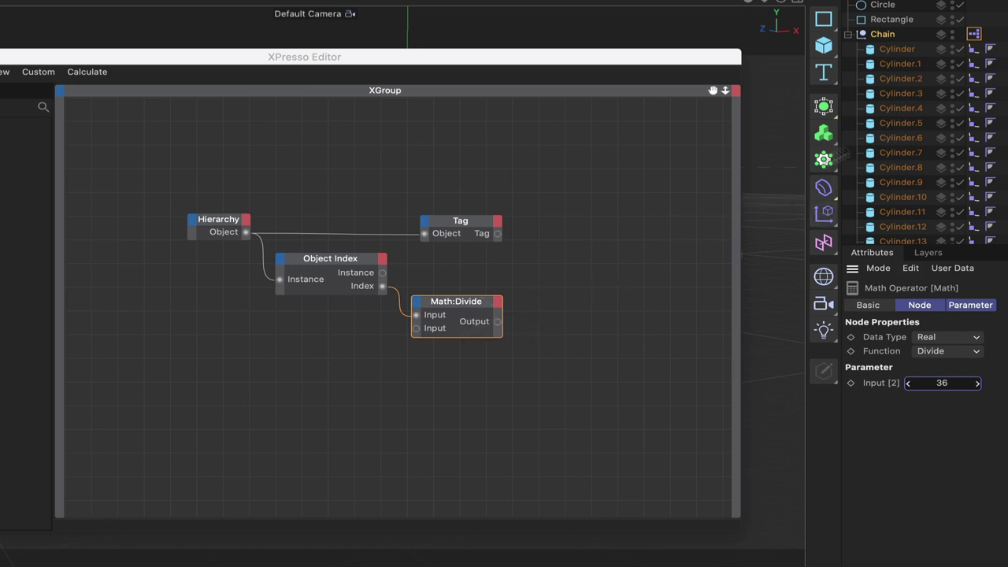
# Step: Add the first cylinder's Align to Spline tag as a node in the XGroup and enlarge it
pyautogui.click(974, 48)
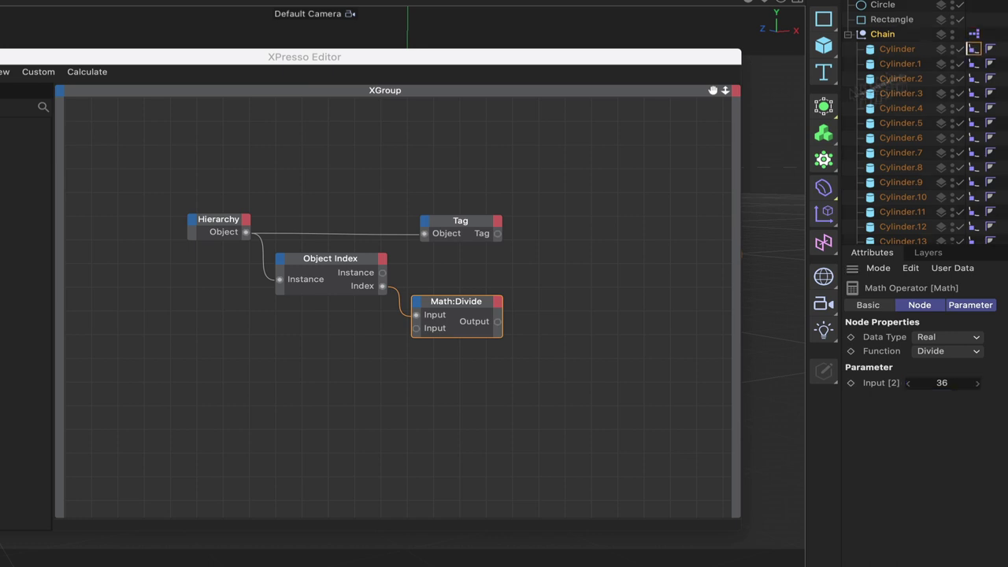
pyautogui.moveTo(597, 298); pyautogui.dragTo(603, 277)
pyautogui.click(605, 276)
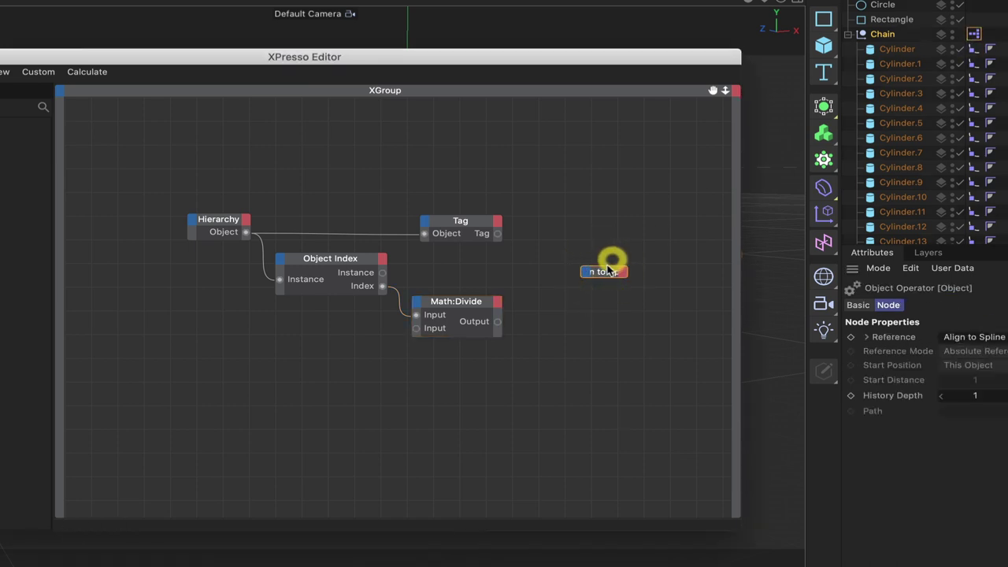
pyautogui.click(594, 276)
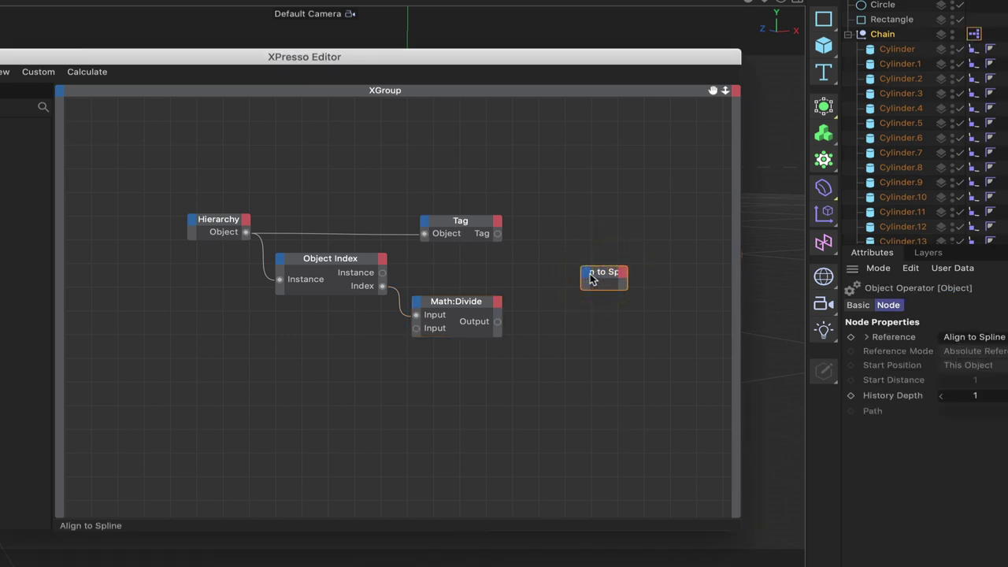
pyautogui.click(591, 277)
# Step: Add an Object input port to the Align to Spline node and connect the Tag node's Tag output to it
pyautogui.click(587, 274)
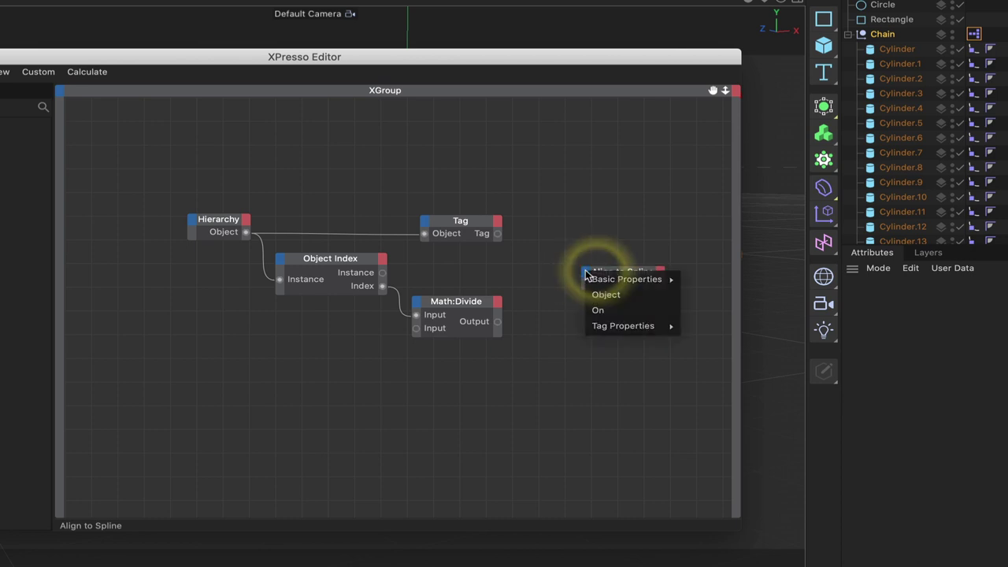
pyautogui.click(603, 295)
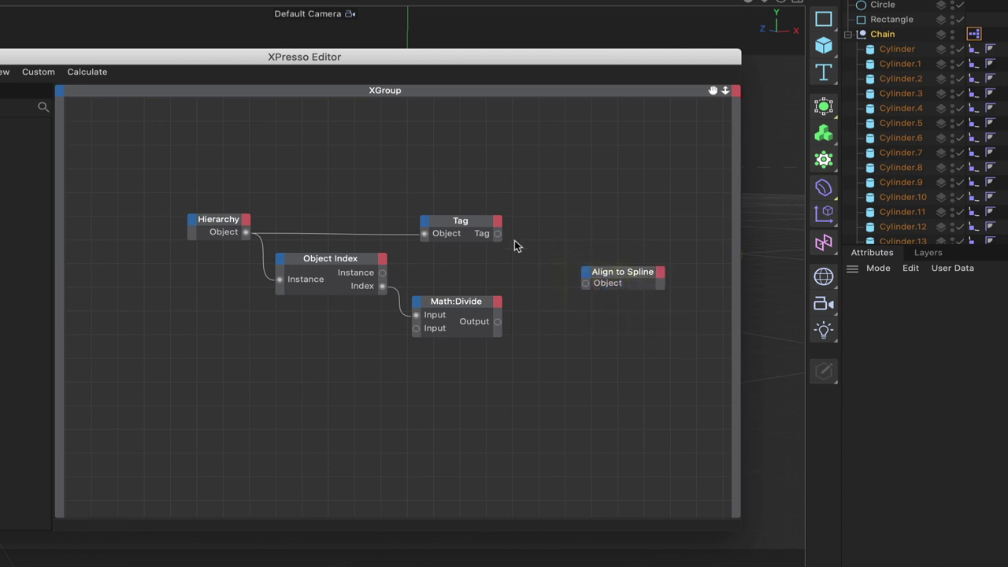
pyautogui.moveTo(498, 234); pyautogui.dragTo(620, 265)
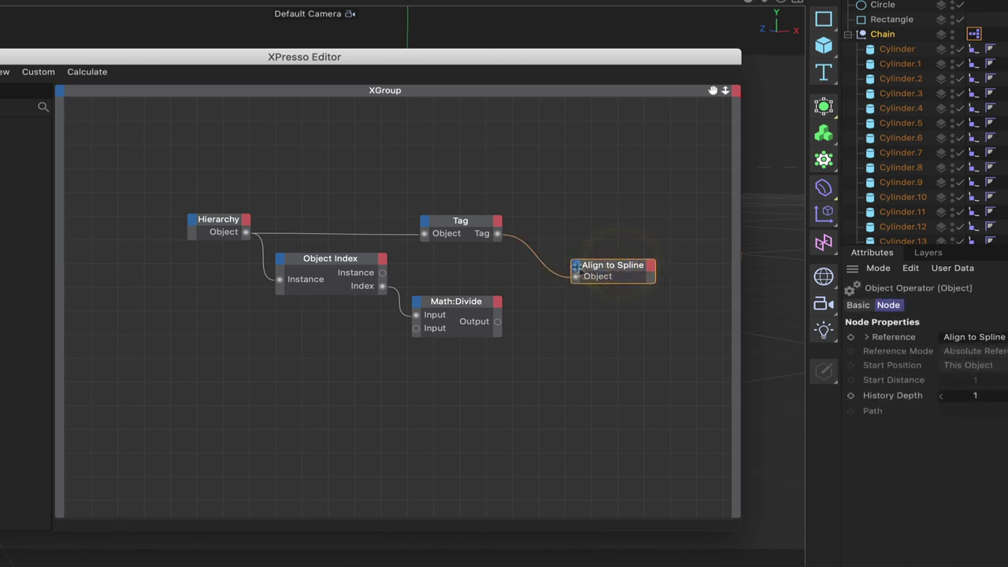
# Step: Add a Position input port to the Align to Spline node and connect the Divide node's Output to it
pyautogui.click(577, 270)
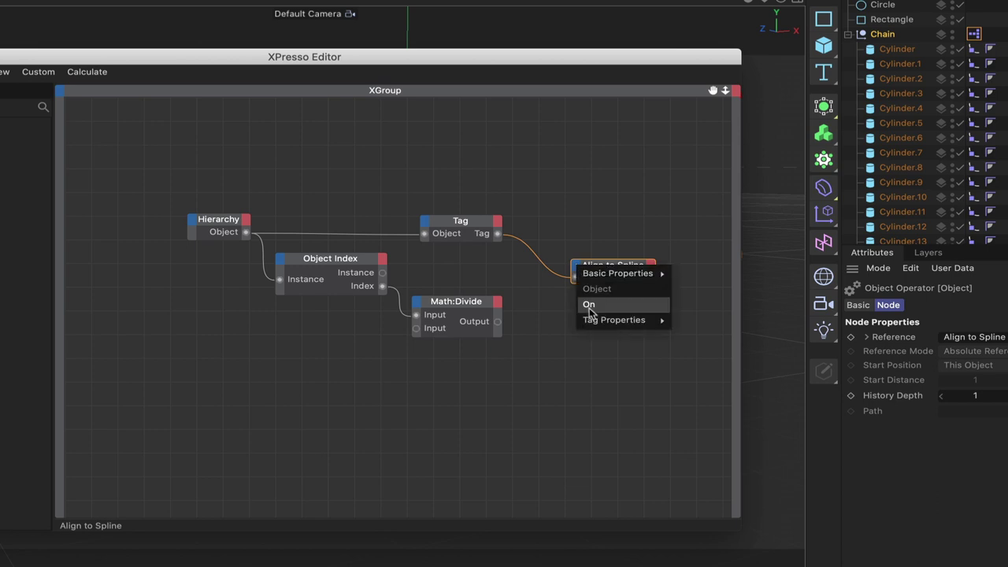
pyautogui.moveTo(591, 320)
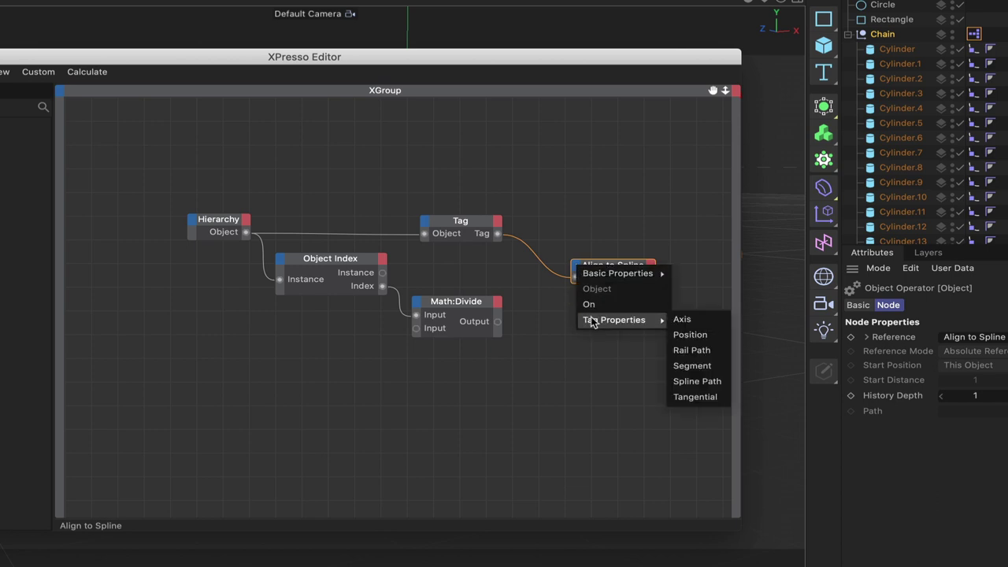
pyautogui.click(682, 337)
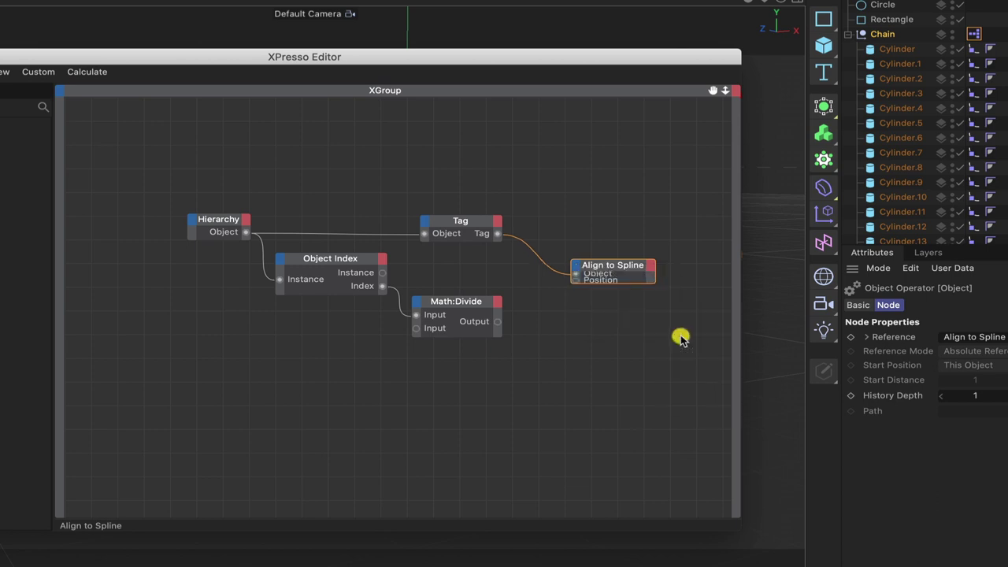
pyautogui.click(605, 254)
pyautogui.moveTo(497, 320); pyautogui.dragTo(575, 293)
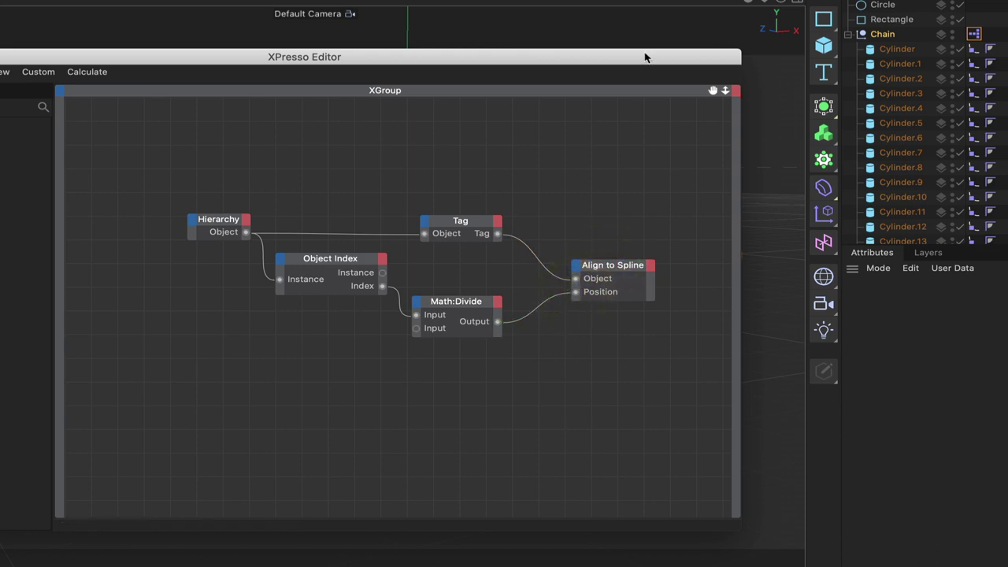
pyautogui.moveTo(646, 58); pyautogui.dragTo(617, 453)
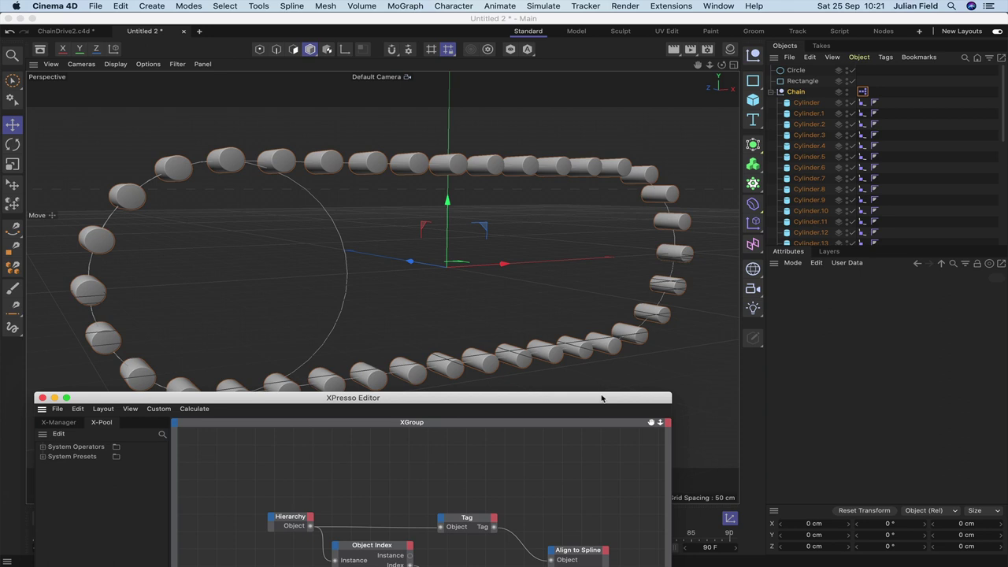
pyautogui.moveTo(602, 398); pyautogui.dragTo(740, 224)
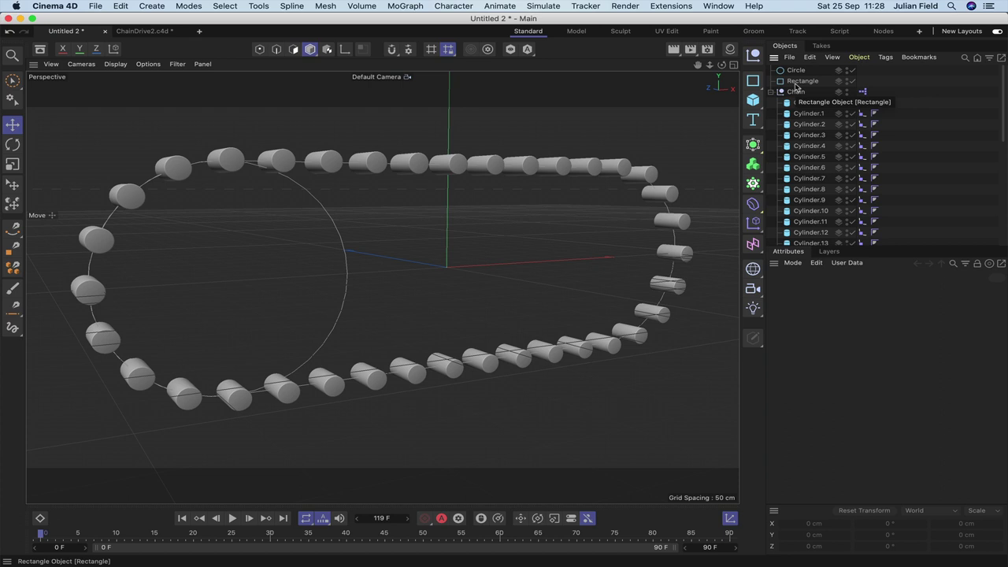
# Step: Add a Cogwheel spline, make it a child of the Circle and set its X position to 0 cm
pyautogui.click(753, 81)
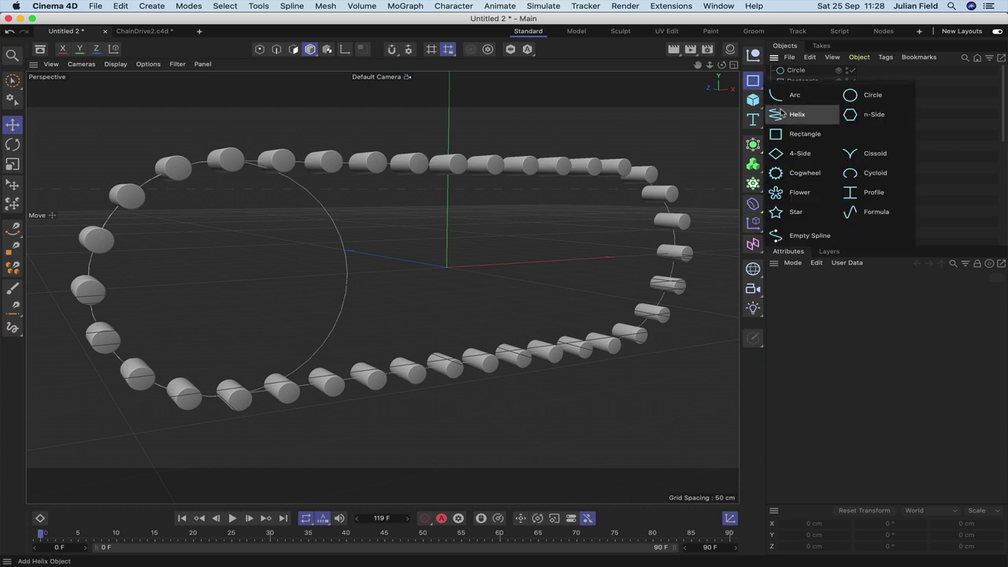
pyautogui.click(804, 173)
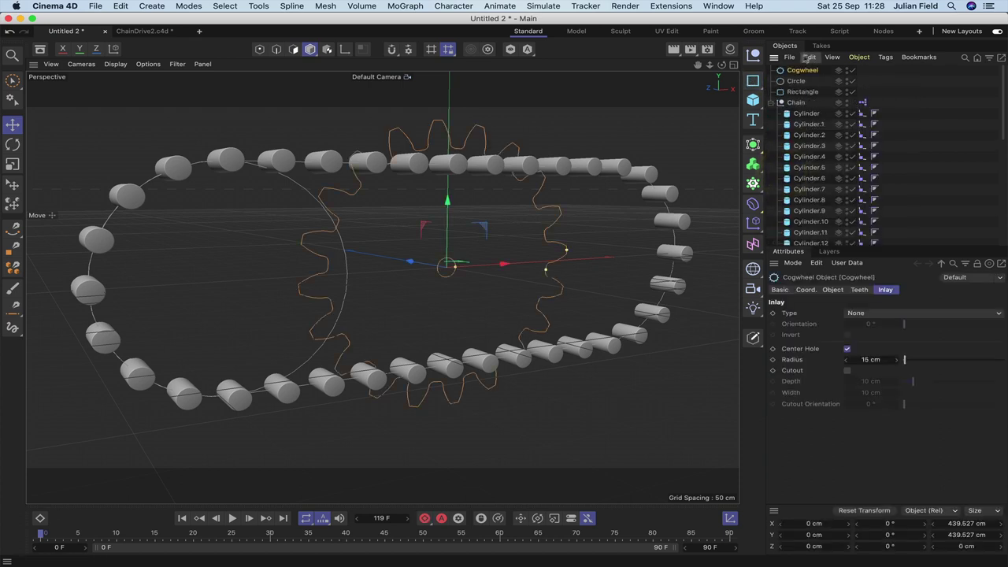
pyautogui.moveTo(797, 73); pyautogui.dragTo(797, 82)
pyautogui.click(820, 523)
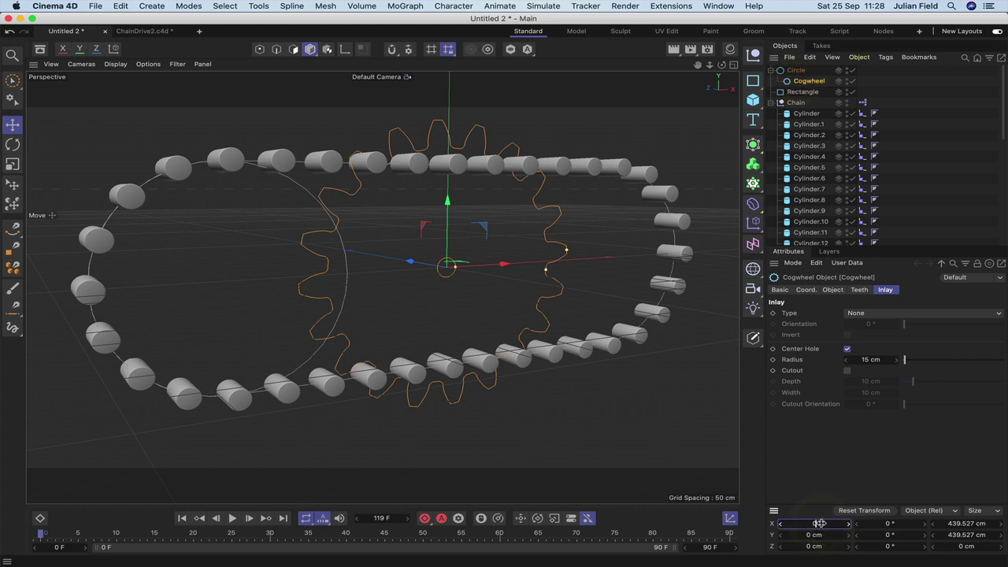
pyautogui.write('0')
pyautogui.press('Return')
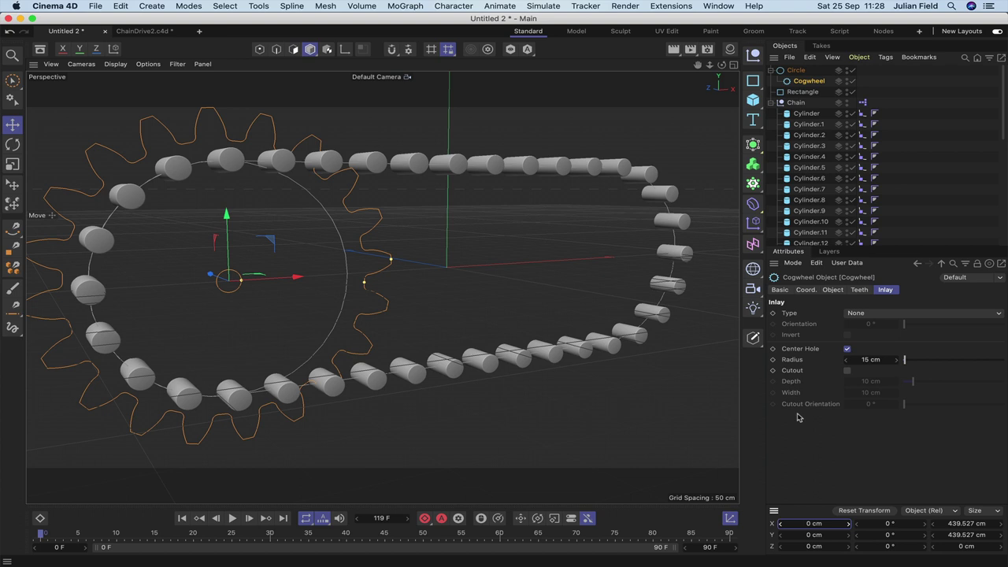
# Step: Set the Cogwheel's number of teeth to 16, working in the Front view
pyautogui.press('F4')
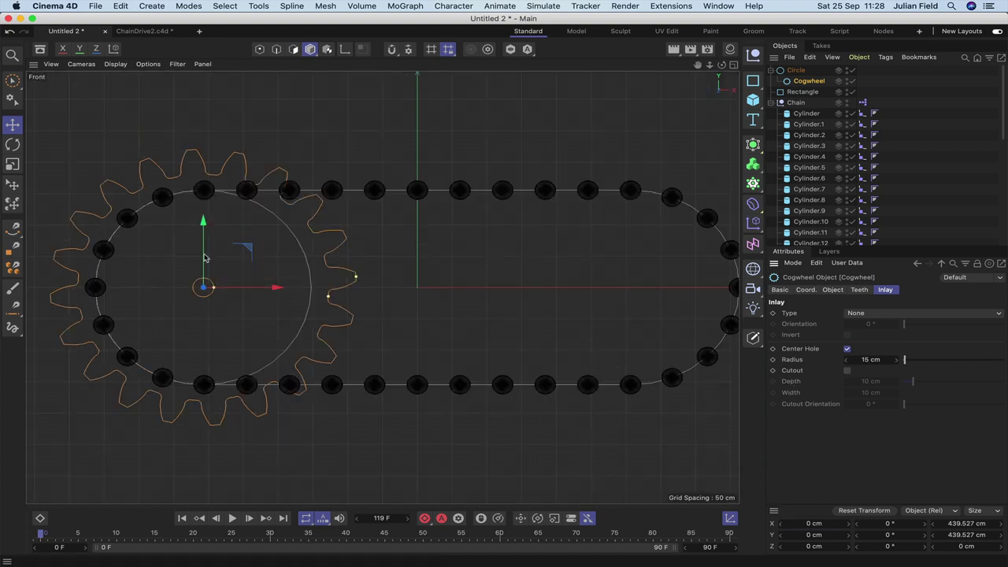
pyautogui.click(810, 80)
pyautogui.click(858, 289)
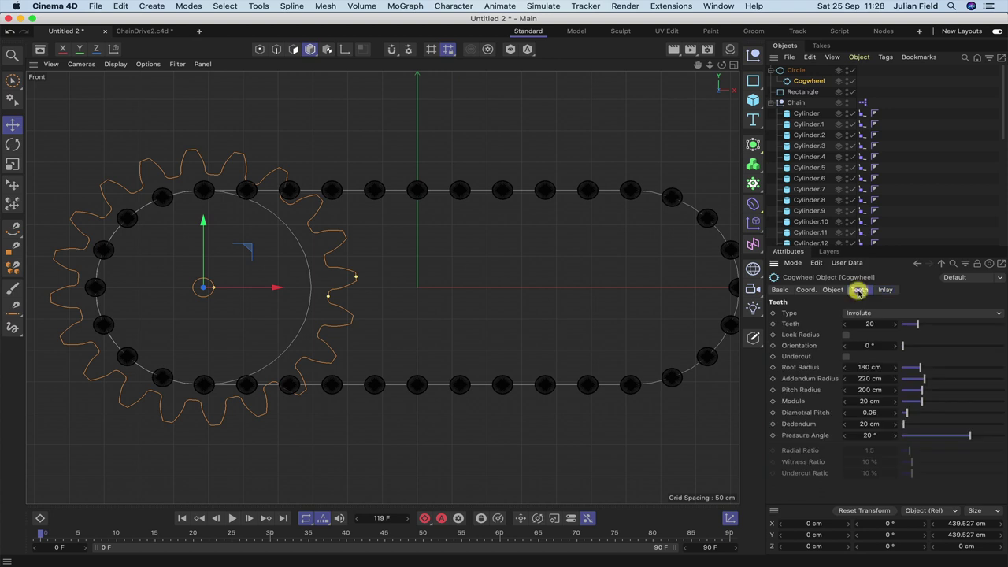
pyautogui.click(870, 324)
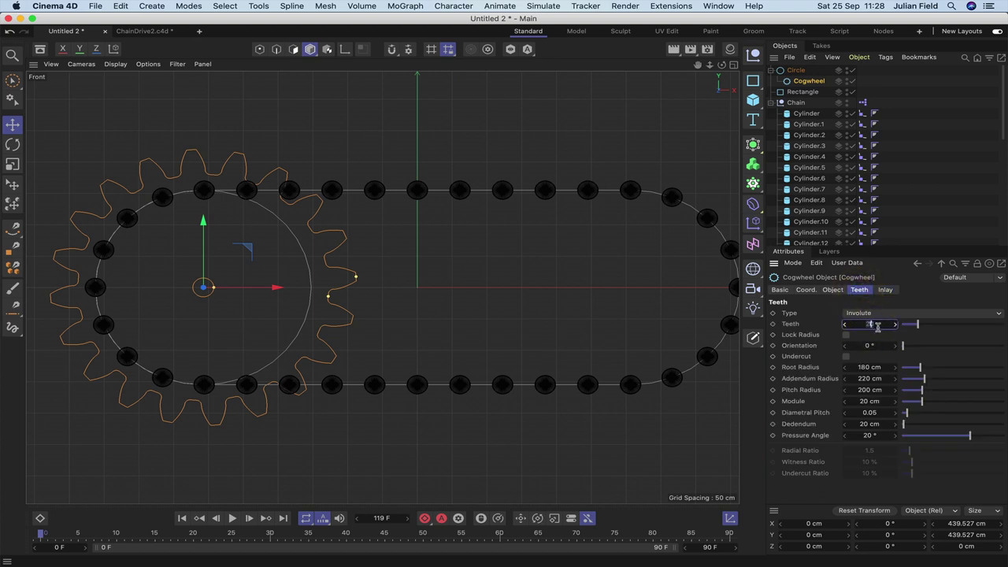
pyautogui.press('Return')
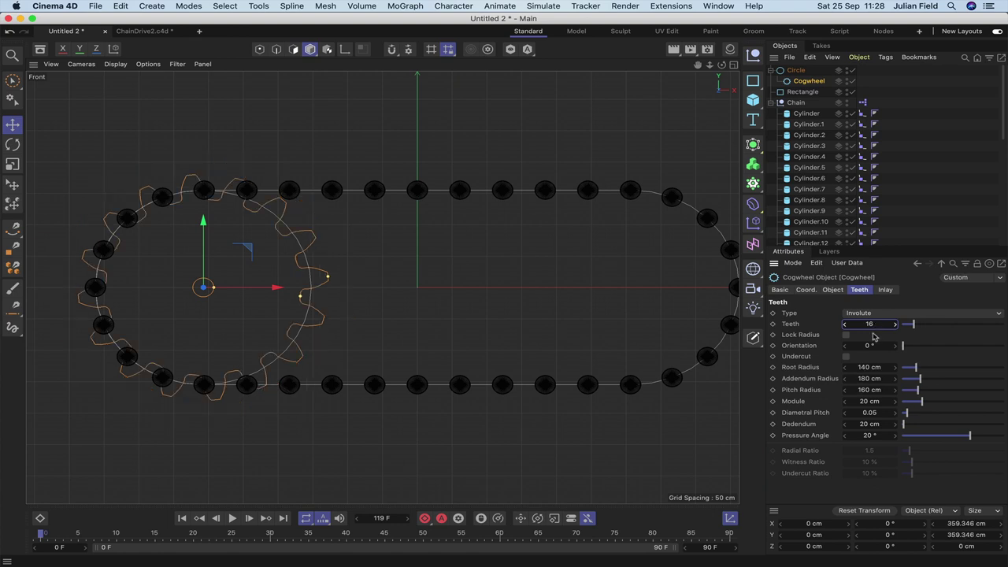
# Step: Set the Cogwheel's Root Radius to 141 cm and its Addendum Radius to 168.75 cm
pyautogui.click(870, 368)
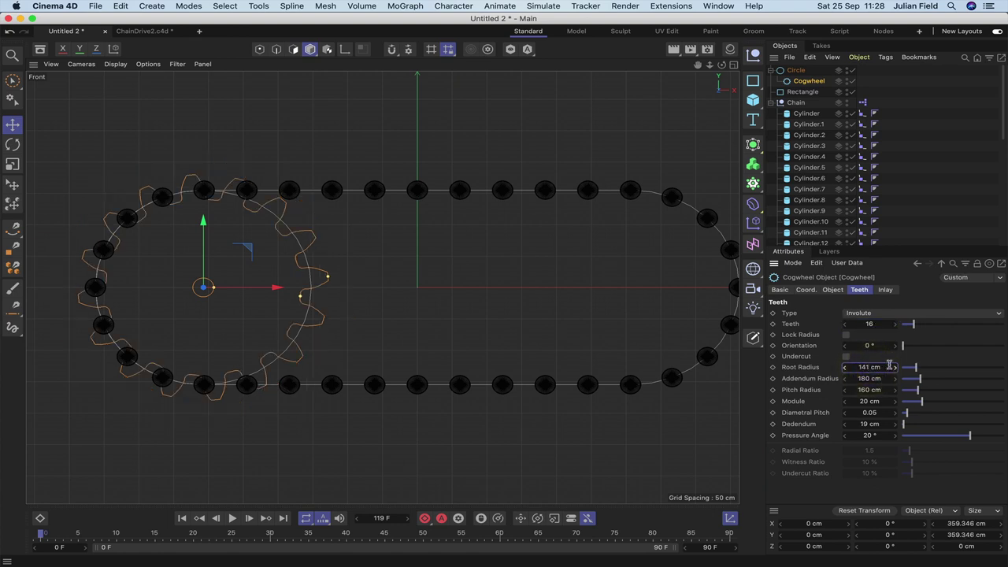
pyautogui.doubleClick(889, 367)
pyautogui.click(870, 379)
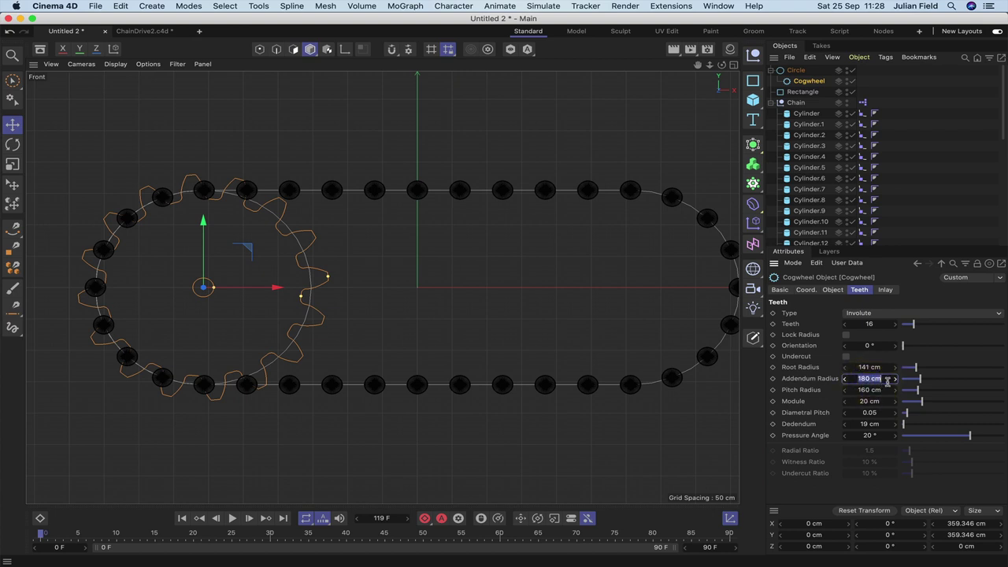
pyautogui.write('168.75')
pyautogui.press('Return')
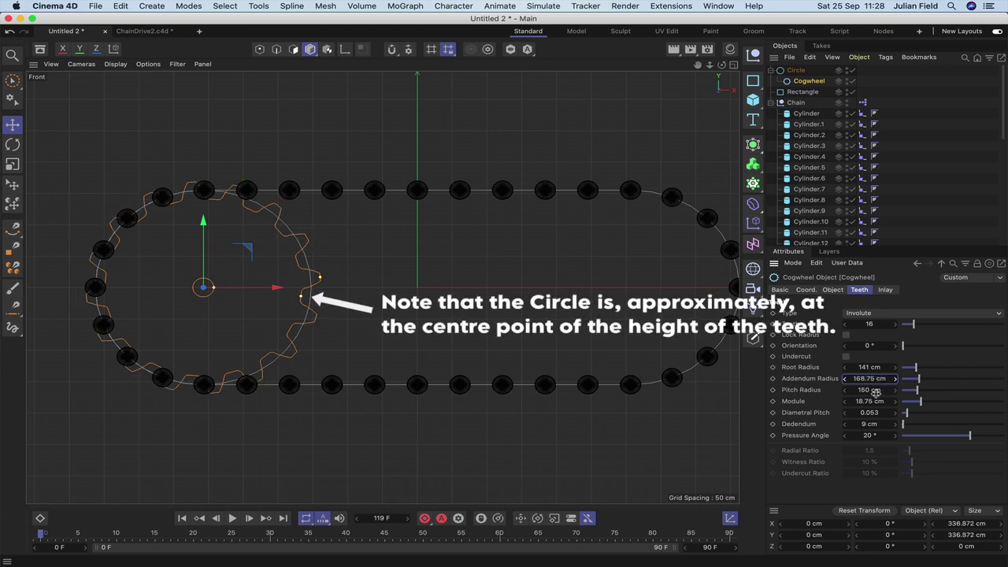
# Step: Set the Cogwheel teeth's Pressure Angle to 10° and their Orientation to 5.5°
pyautogui.click(867, 435)
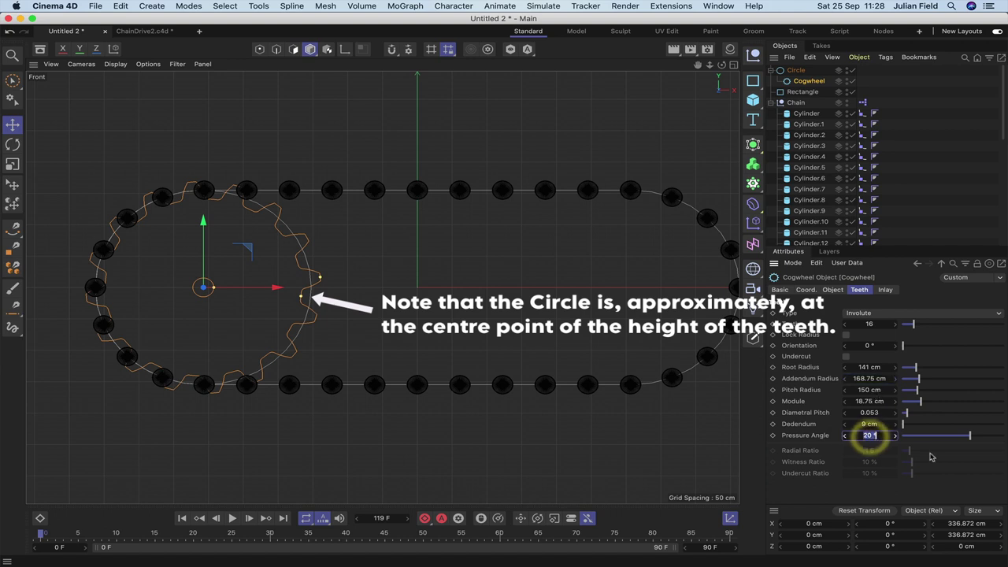
pyautogui.write('10')
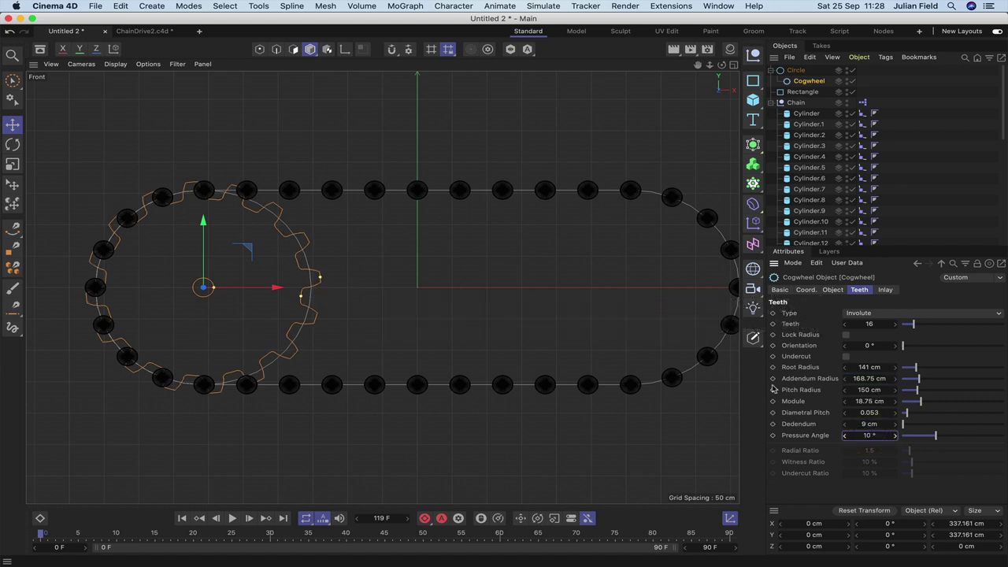
pyautogui.press('Return')
pyautogui.doubleClick(871, 345)
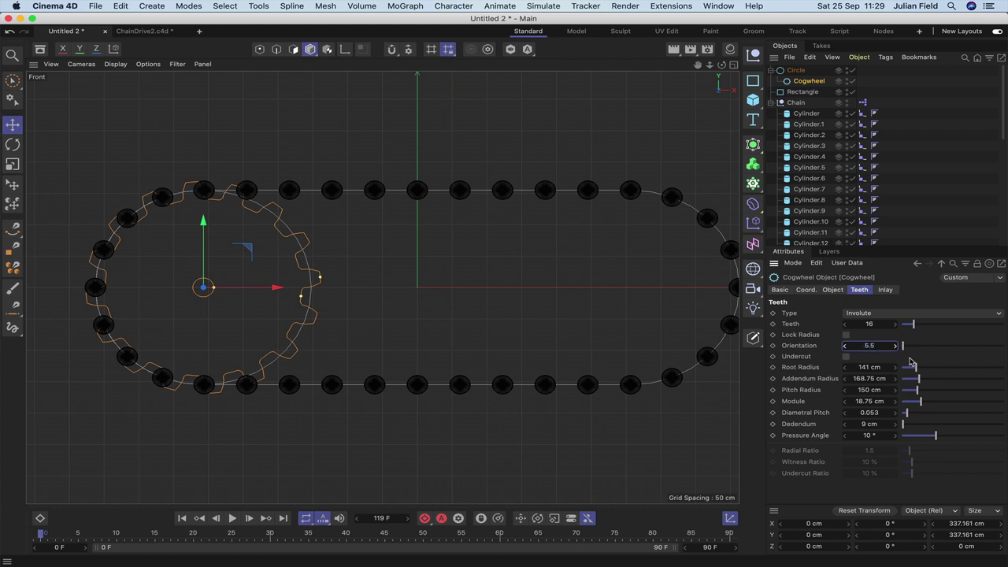
pyautogui.press('Return')
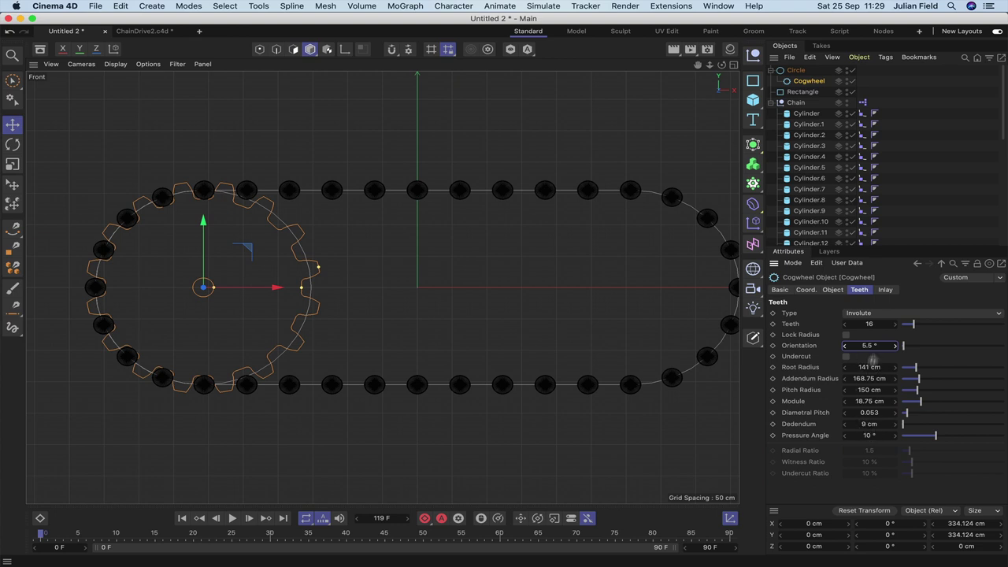
# Step: Give the Cogwheel a Spokes inlay with an Outer Radius of 114 cm and an Inner Radius of 39 cm
pyautogui.click(885, 290)
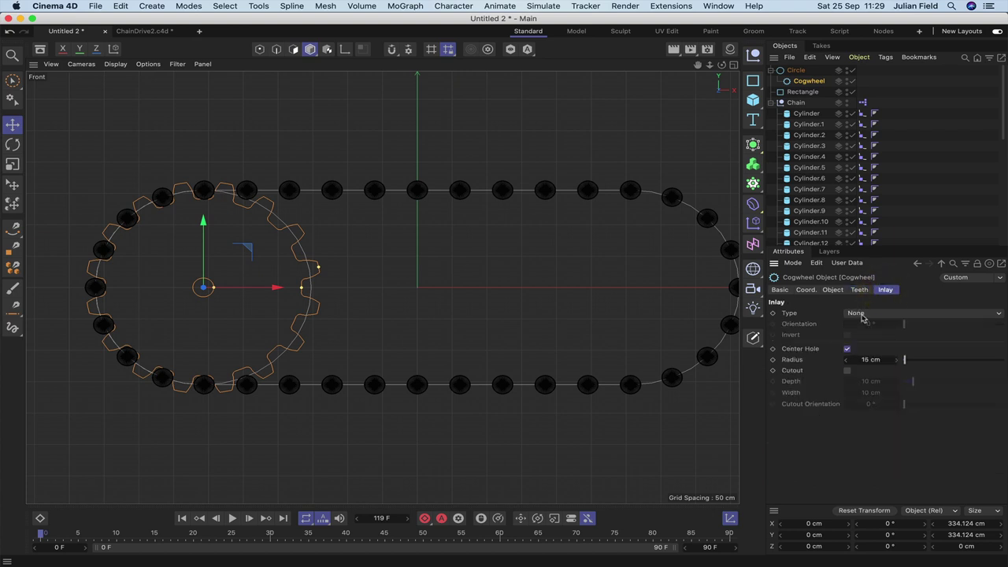
pyautogui.click(861, 314)
pyautogui.click(866, 333)
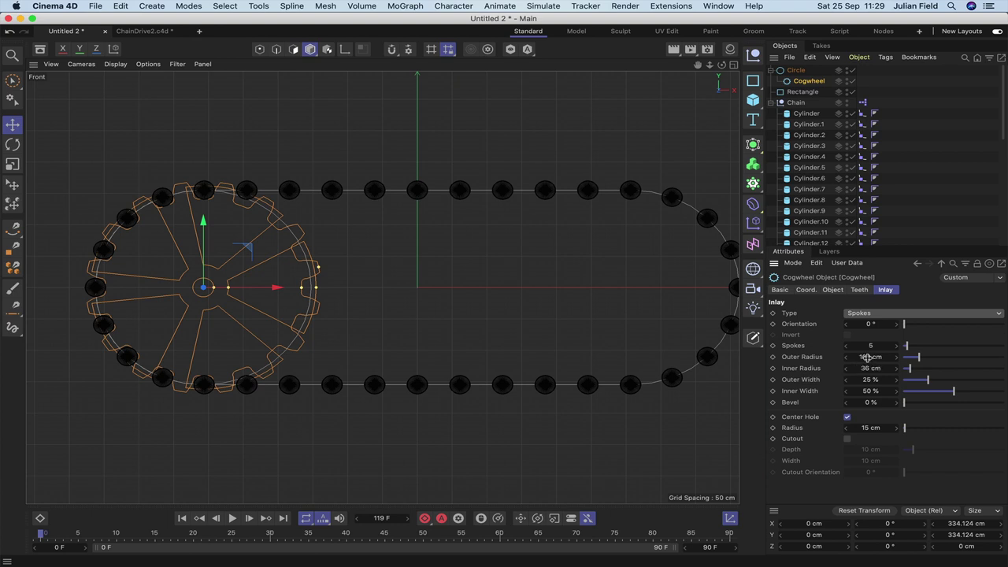
pyautogui.doubleClick(867, 357)
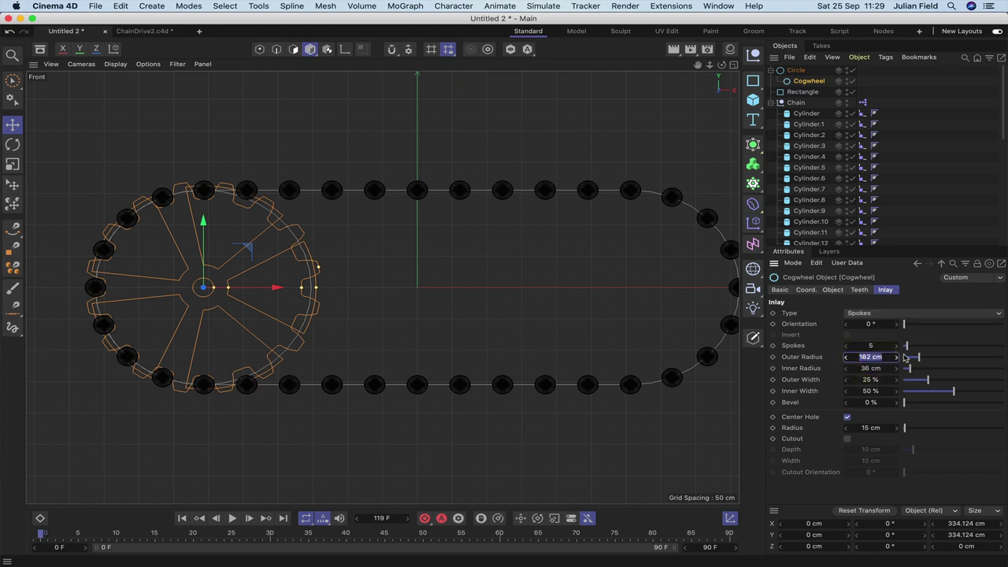
pyautogui.write('114')
pyautogui.press('Return')
pyautogui.doubleClick(870, 368)
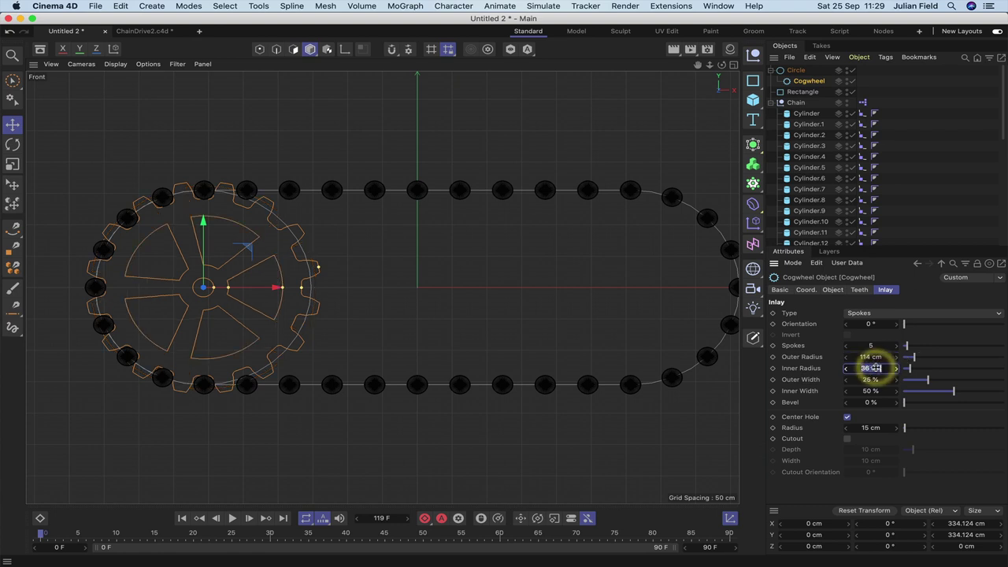
pyautogui.press('BackSpace')
pyautogui.write('39')
pyautogui.press('Return')
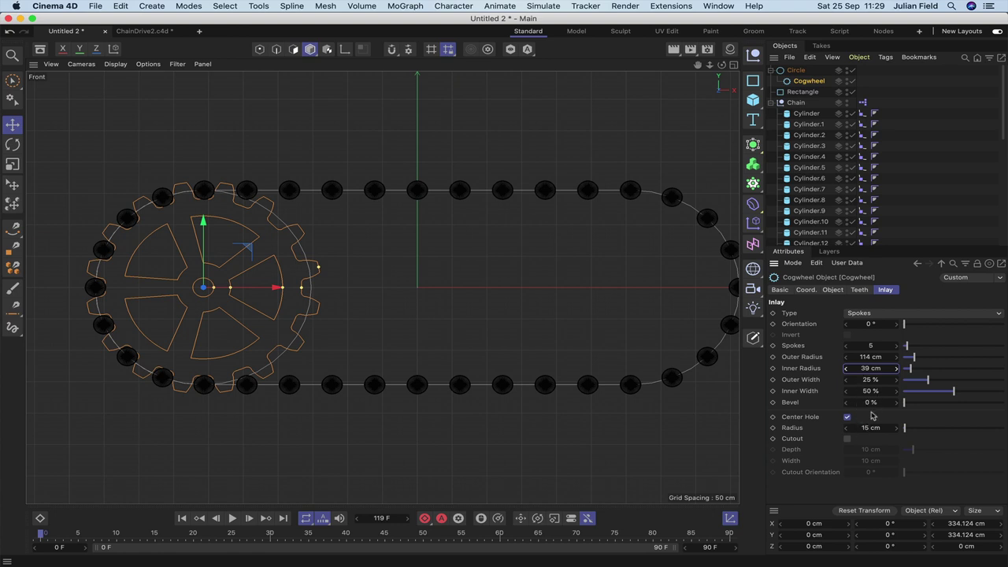
# Step: In the Perspective view, move the Cogwheel out of the Circle to the top level and parent it to a new Extrude object
pyautogui.press('F1')
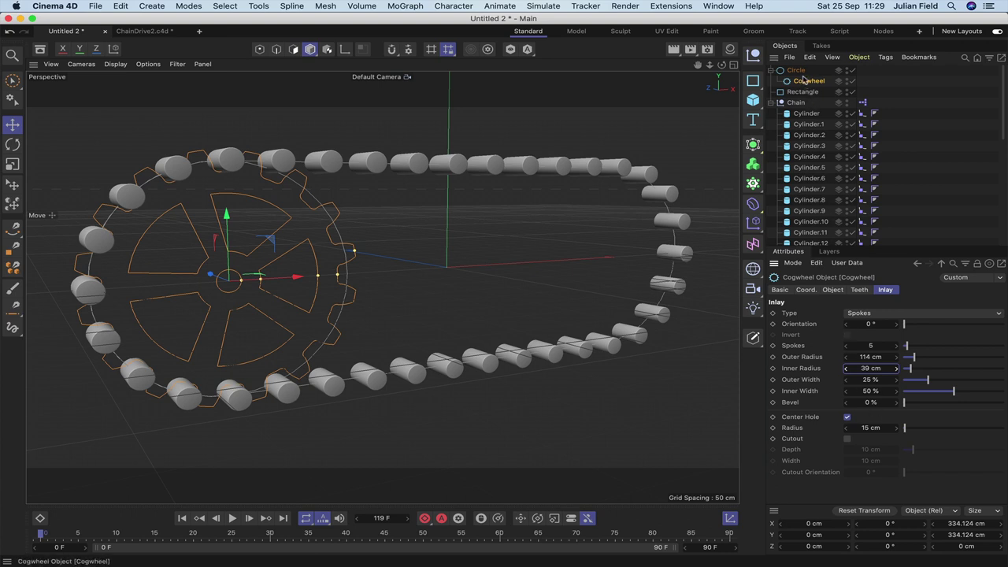
pyautogui.moveTo(805, 80); pyautogui.dragTo(799, 64)
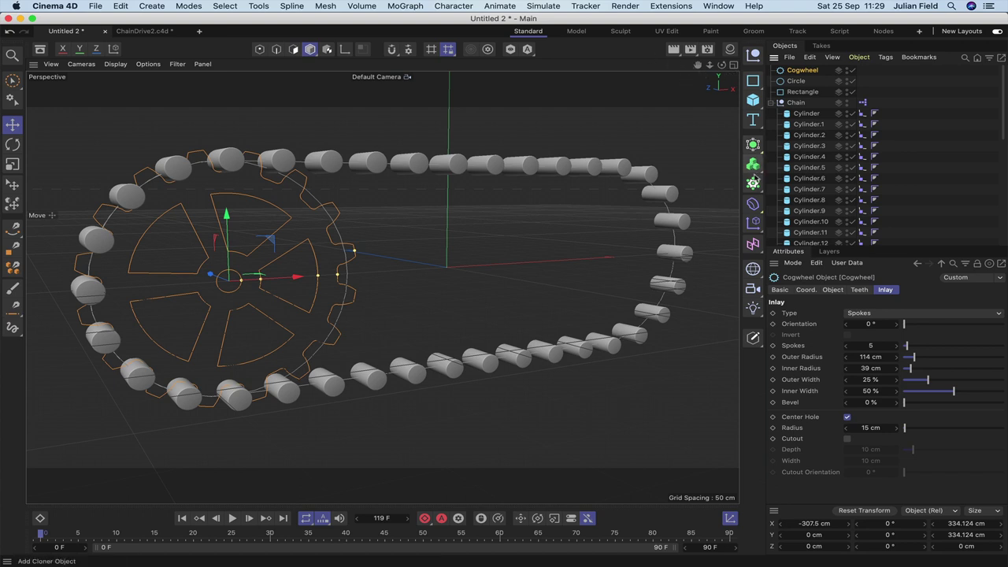
pyautogui.click(753, 145)
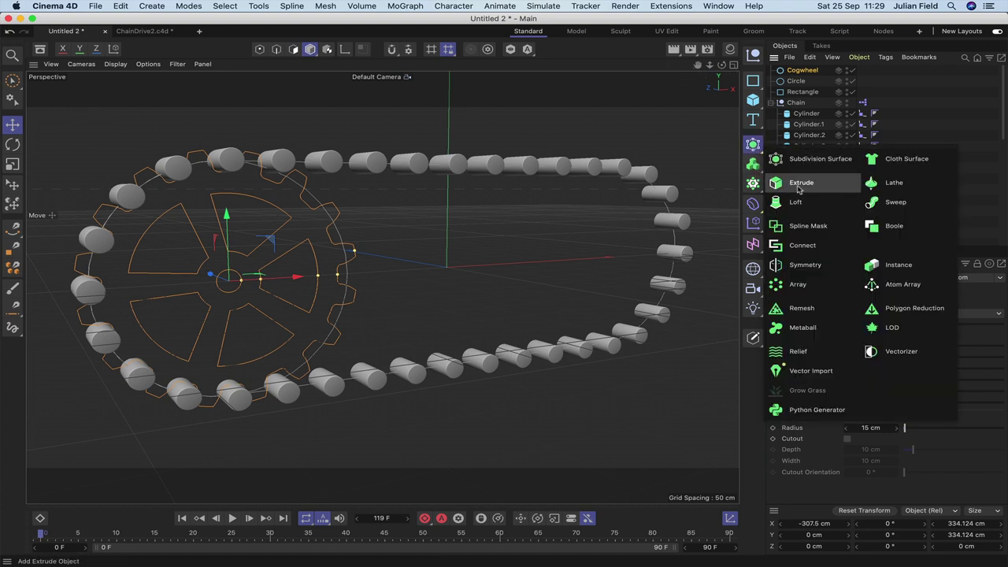
pyautogui.keyDown('alt'); pyautogui.click(800, 187); pyautogui.keyUp('alt')
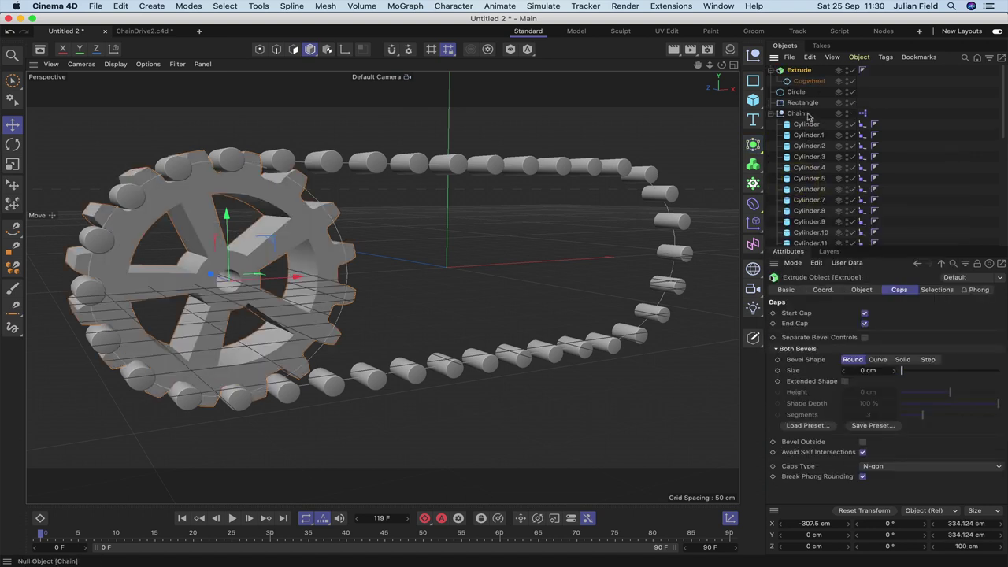
# Step: Set the Extrude object's Offset to 20 cm
pyautogui.click(799, 70)
pyautogui.click(862, 289)
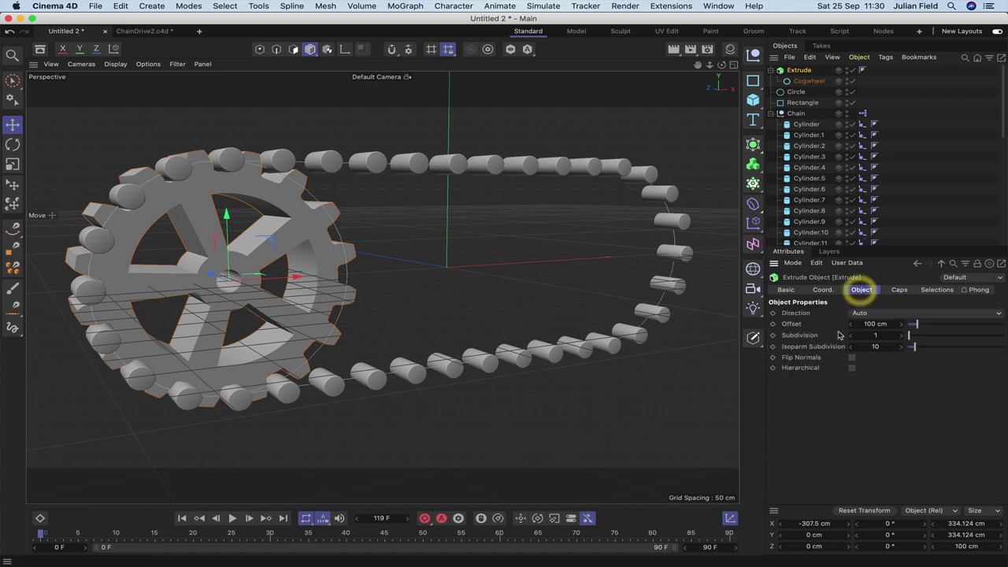
pyautogui.doubleClick(870, 325)
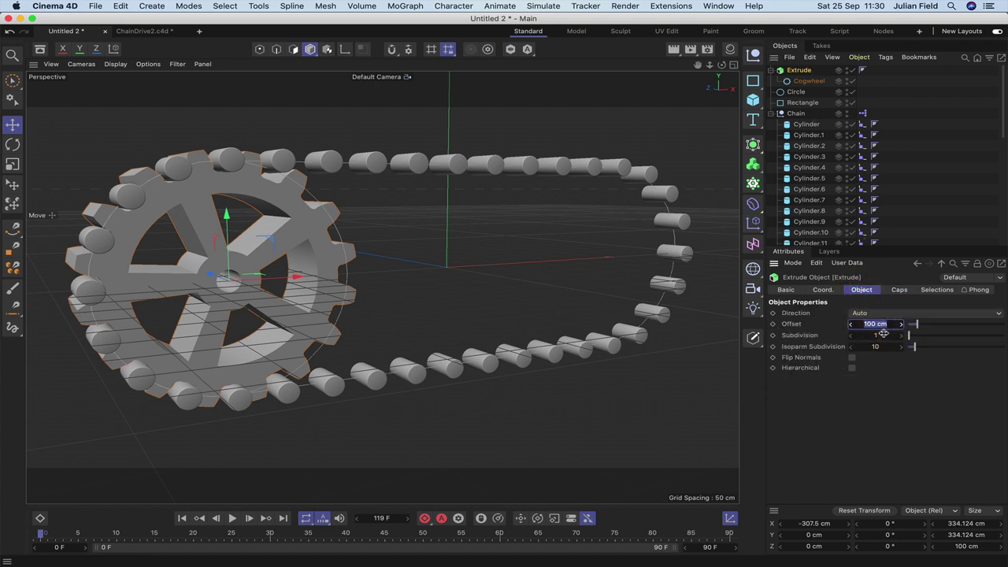
pyautogui.write('20')
pyautogui.press('Return')
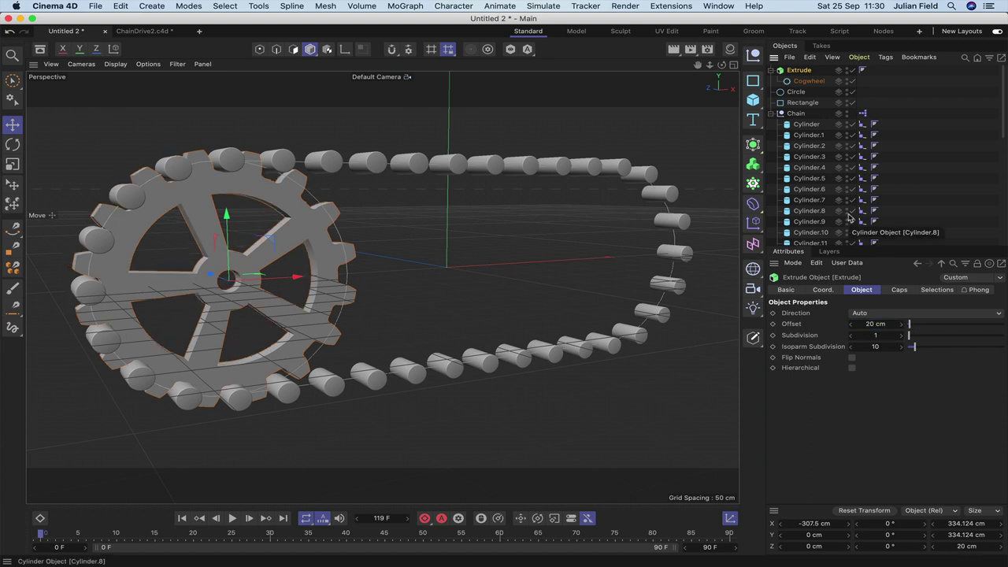
# Step: Shift the Extrude object to a Z position of -10 cm, checking in the Top view, and return to the Perspective view
pyautogui.press('F2')
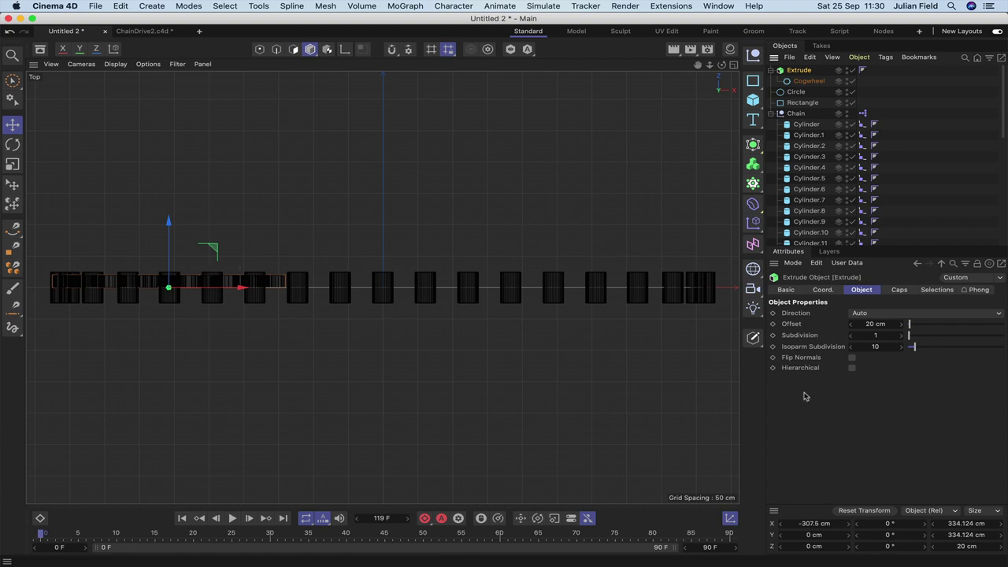
pyautogui.click(807, 546)
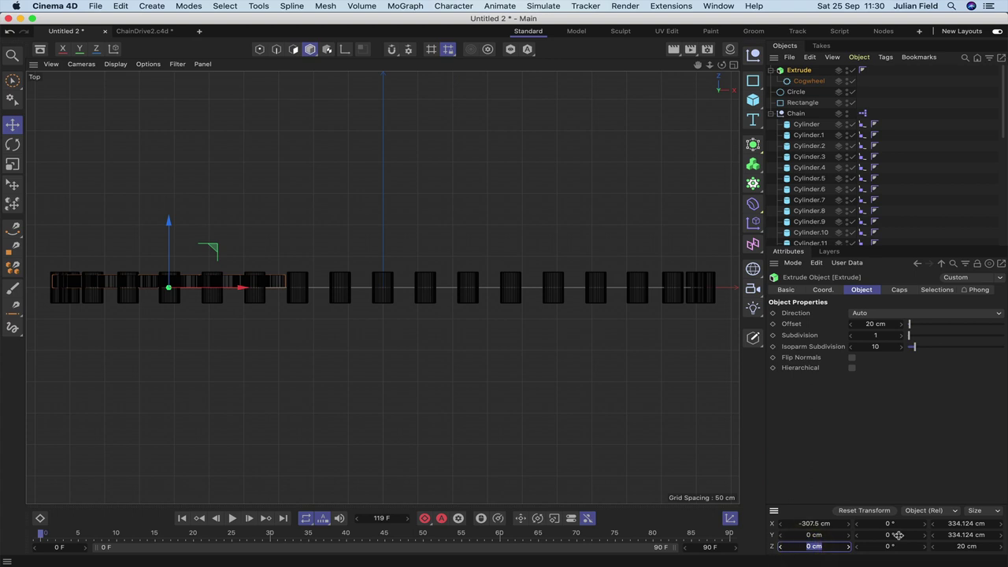
pyautogui.press('Return')
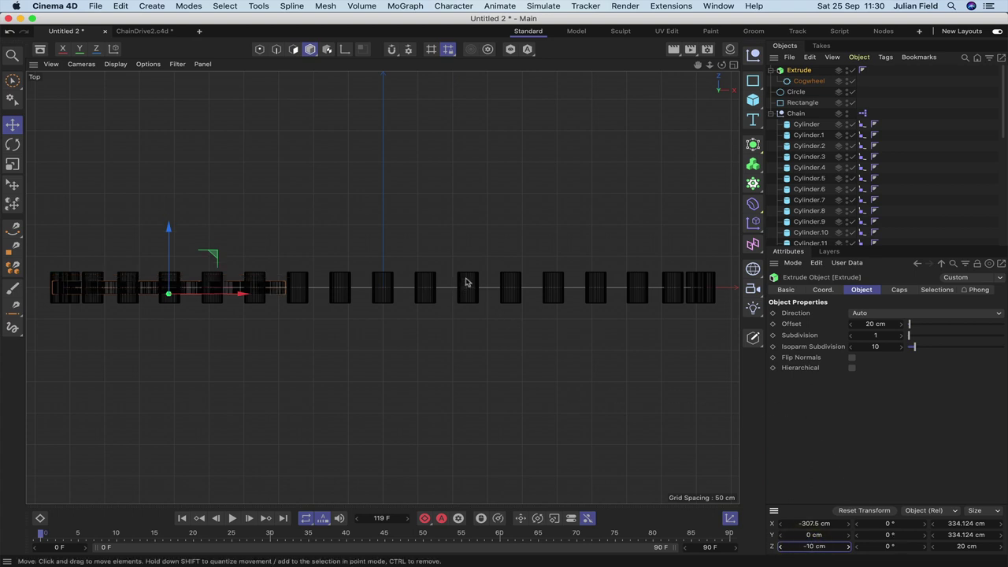
pyautogui.press('F1')
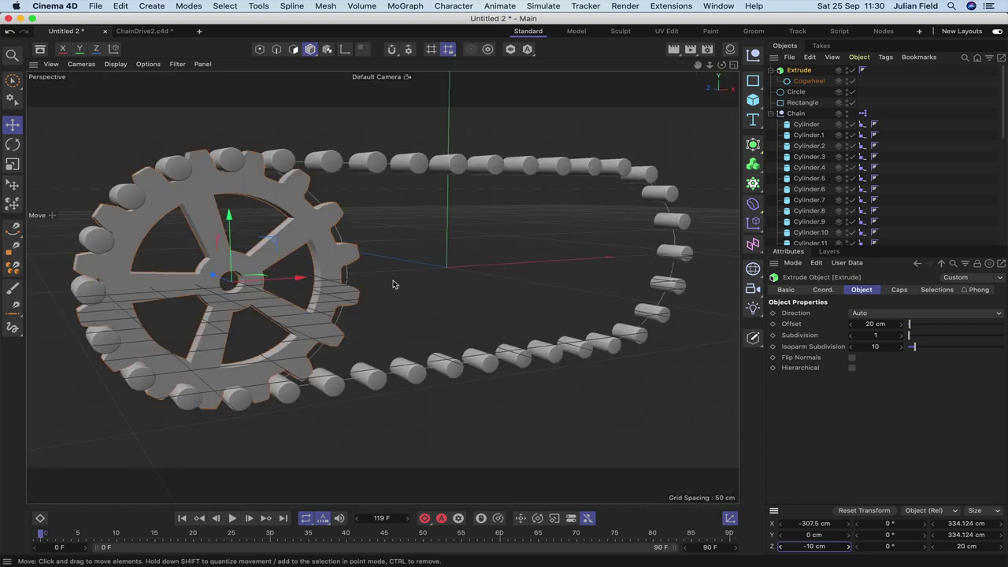
# Step: Give the Extrude object's caps a Round bevel with a Size of 2 cm
pyautogui.click(899, 290)
pyautogui.click(867, 370)
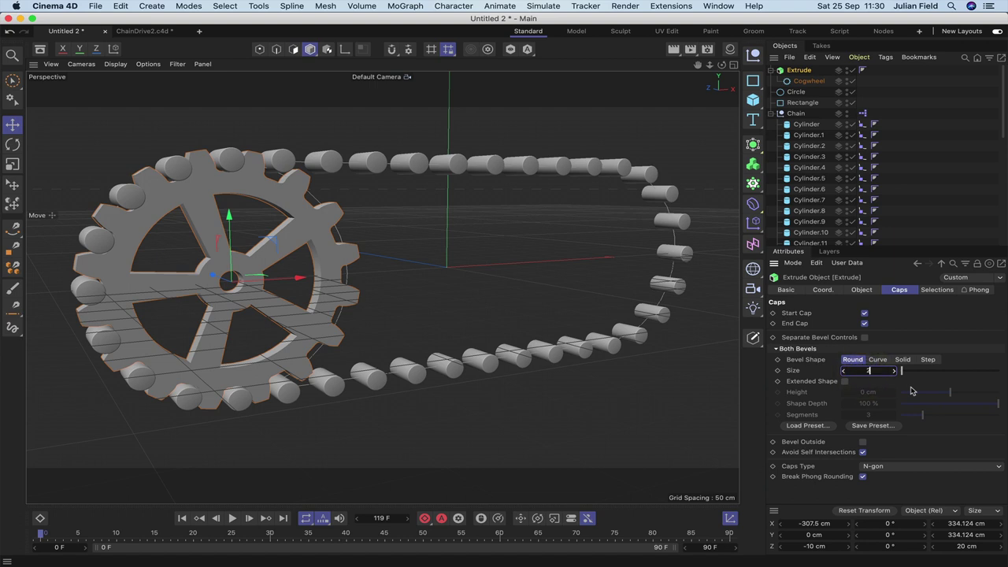
pyautogui.write('2')
pyautogui.press('Return')
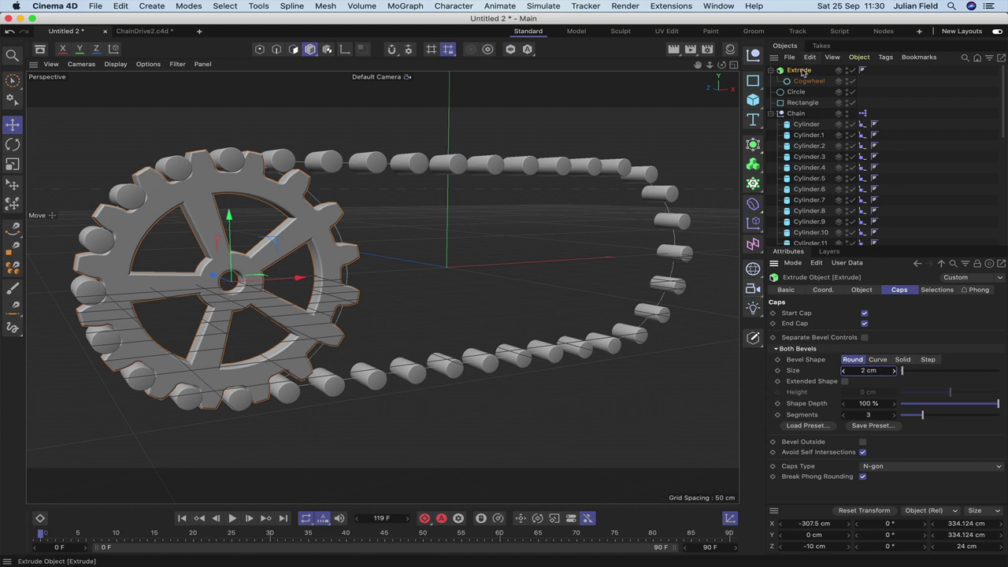
# Step: Rename the Extrude object as Driver and collapse its hierarchy
pyautogui.doubleClick(801, 70)
pyautogui.write('D')
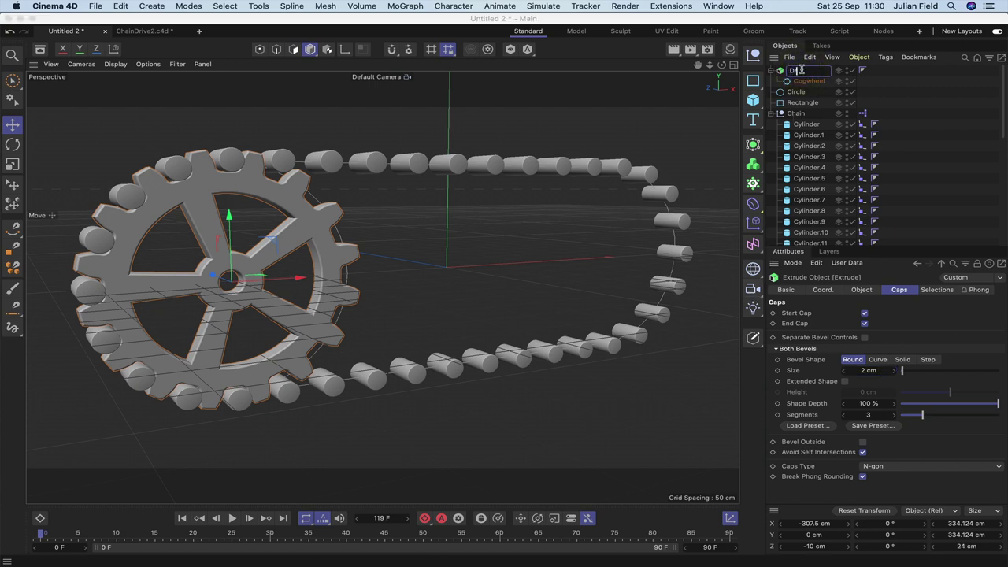
pyautogui.write('river')
pyautogui.press('Return')
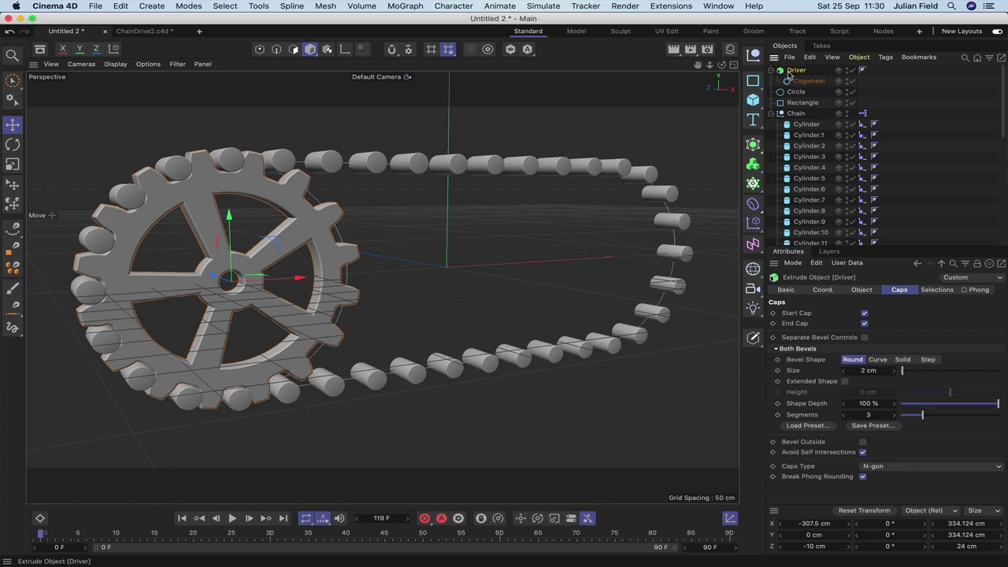
pyautogui.click(772, 71)
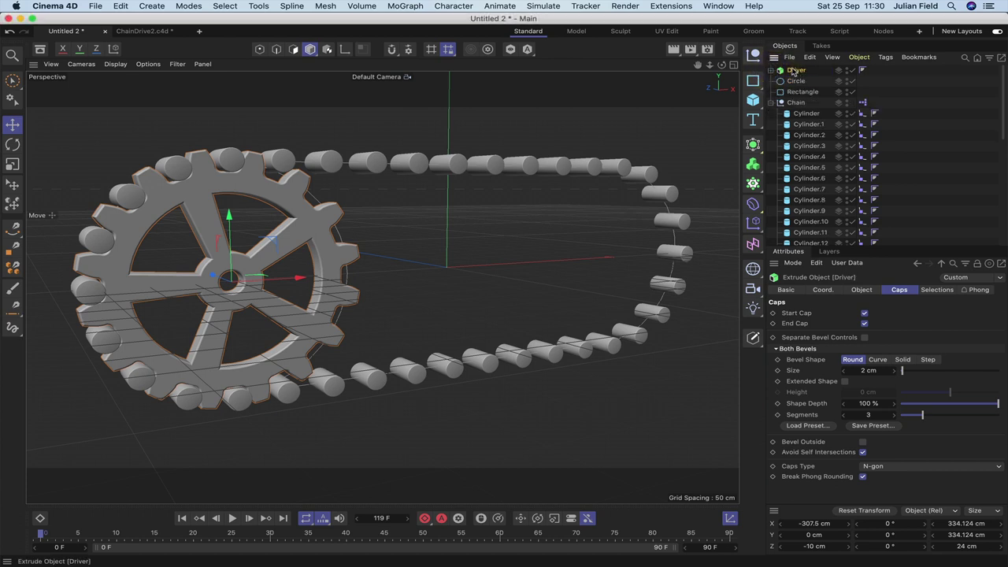
# Step: Duplicate the Driver object directly below the original and rename the copy as Driven
pyautogui.keyDown('ctrl'); pyautogui.moveTo(794, 70); pyautogui.dragTo(828, 82); pyautogui.keyUp('ctrl')
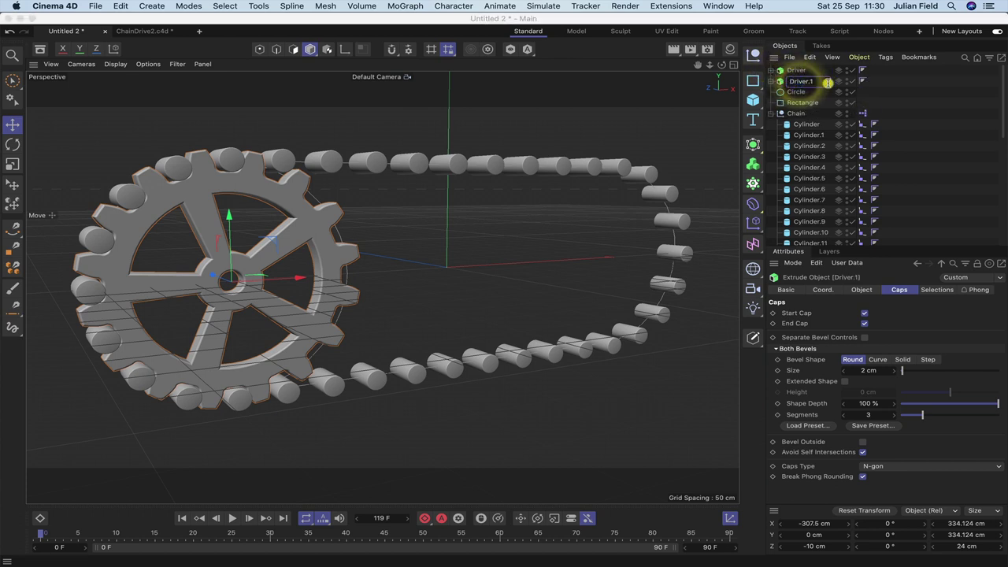
pyautogui.write('Driven')
pyautogui.press('Return')
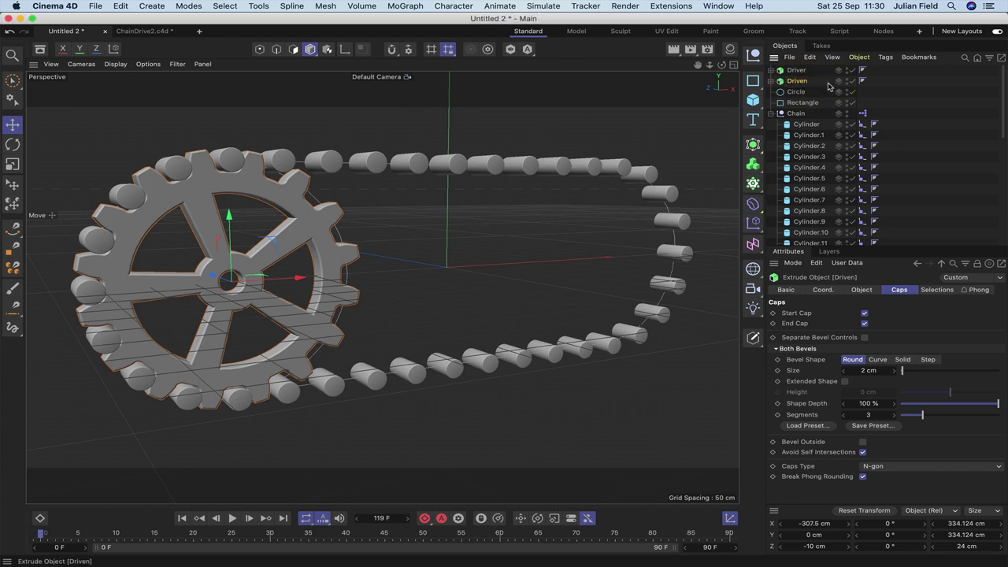
# Step: Set the Driven gear's X position to 307.5 cm and check its fit with the chain in the Front view
pyautogui.click(802, 85)
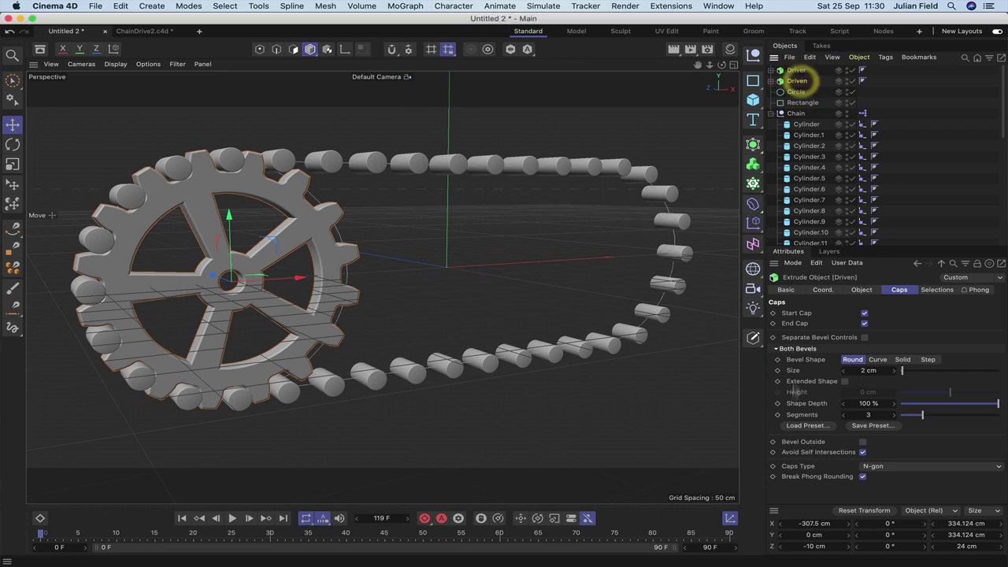
pyautogui.doubleClick(805, 524)
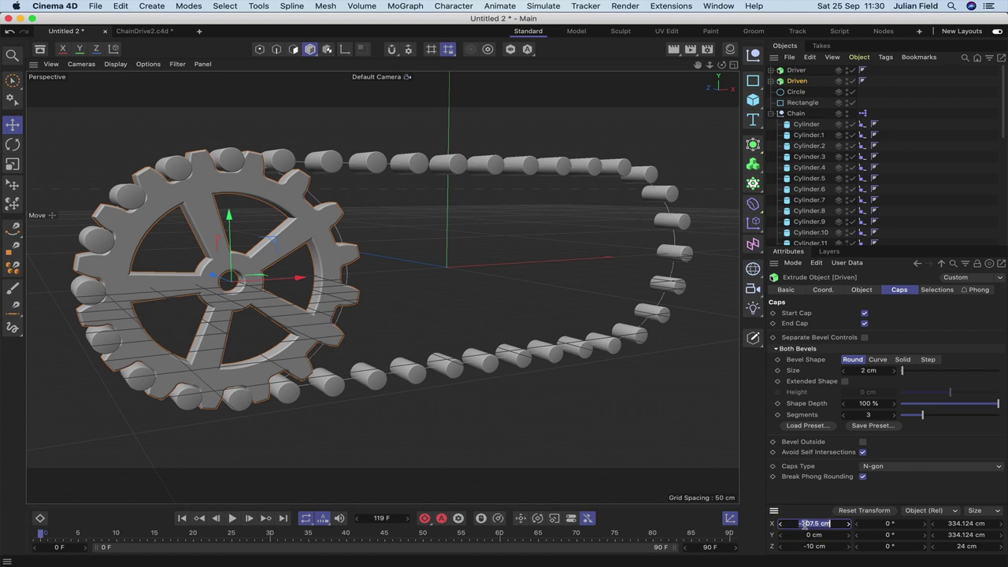
pyautogui.write('-307.5')
pyautogui.press('Return')
pyautogui.press('Return')
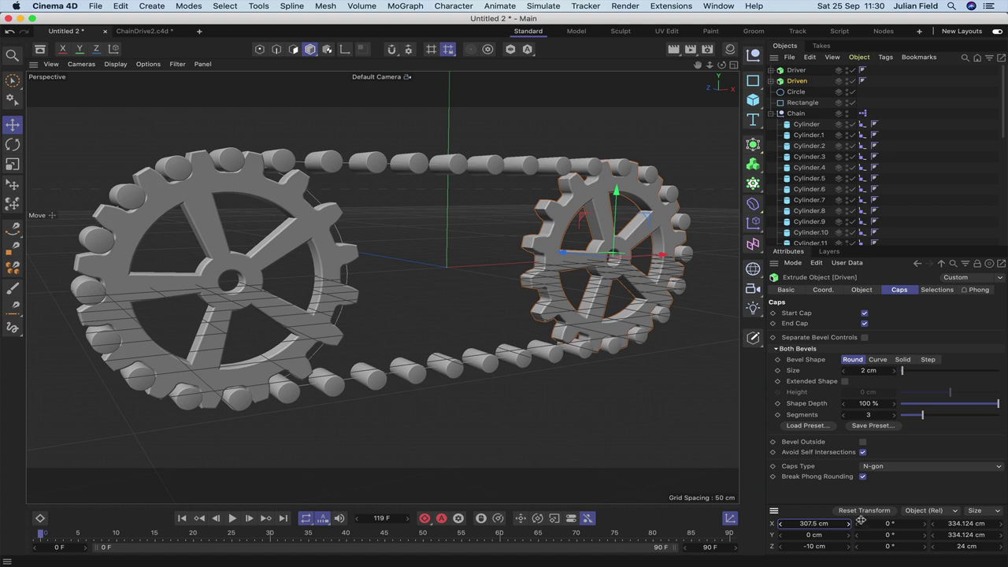
pyautogui.press('F4')
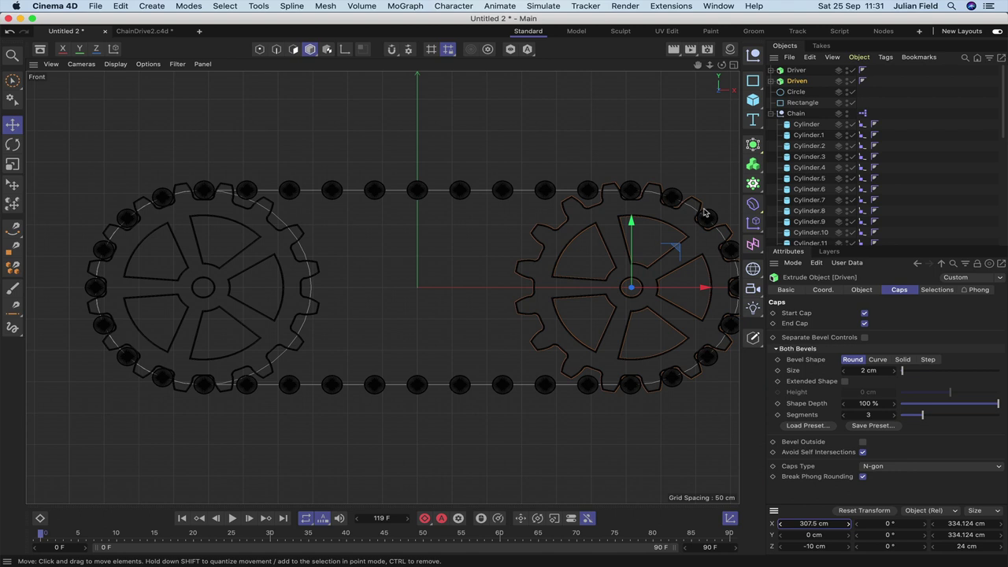
pyautogui.press('F1')
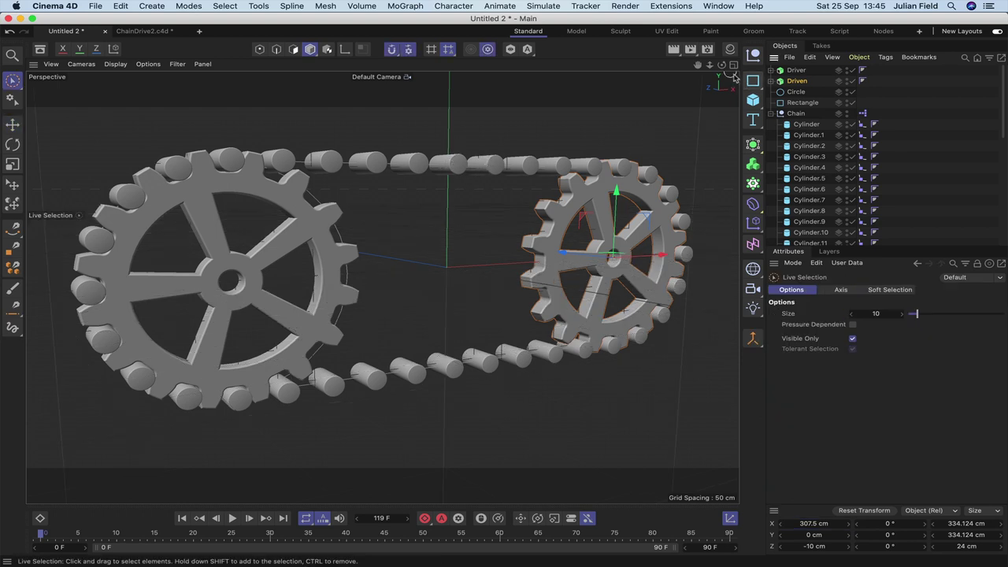
# Step: Add a new Circle spline on the XZ plane with a Radius of 15 cm
pyautogui.click(754, 80)
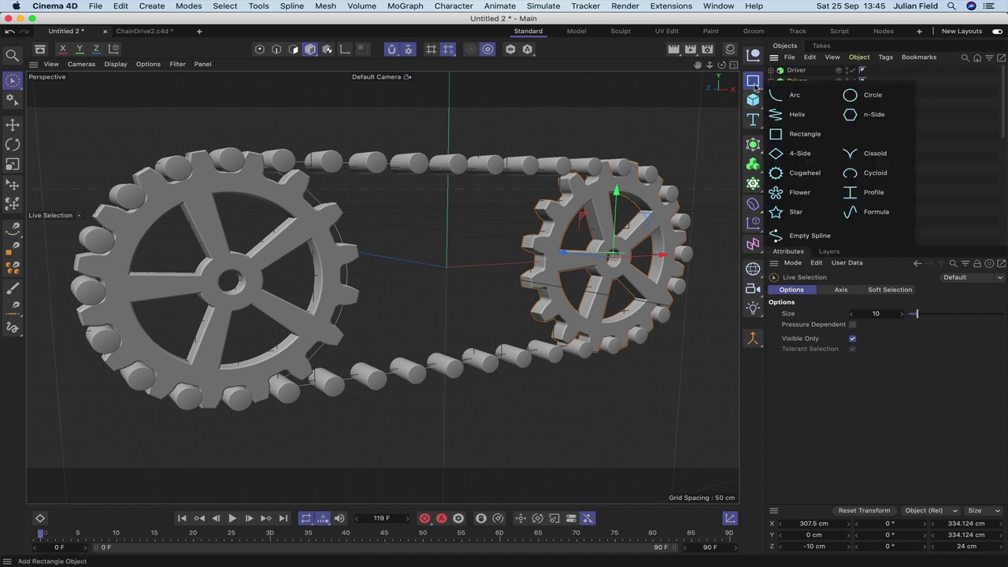
pyautogui.click(873, 96)
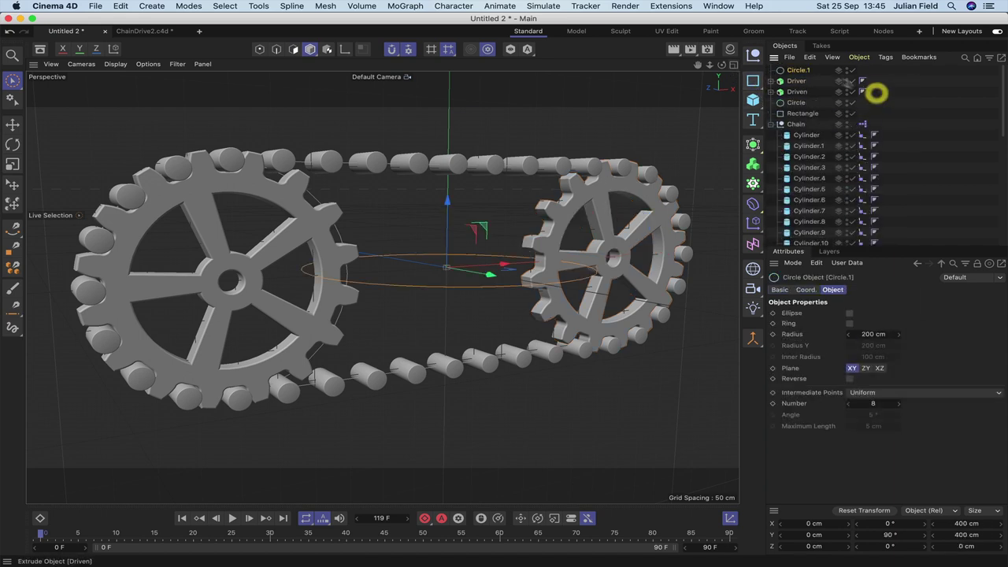
pyautogui.click(880, 368)
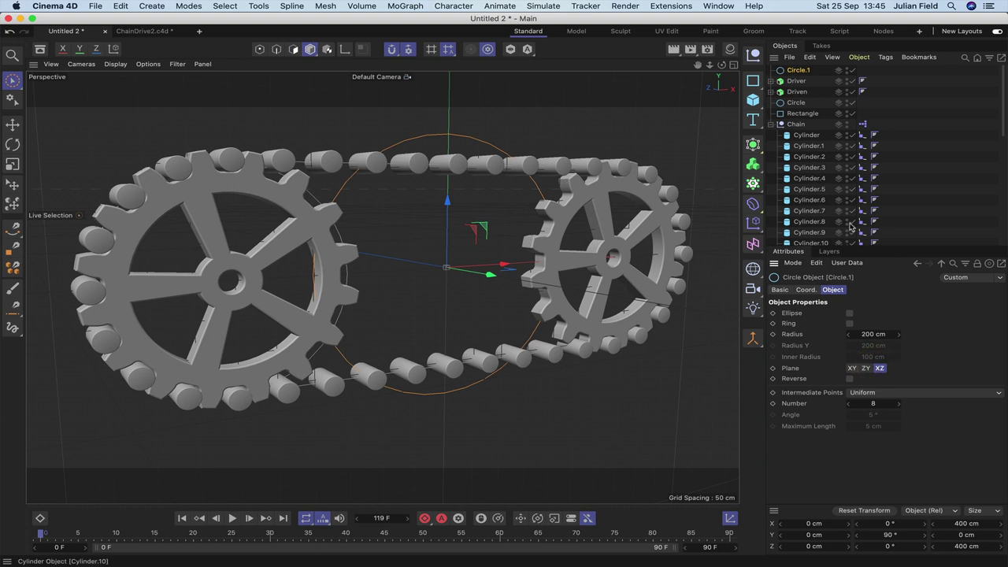
pyautogui.click(799, 71)
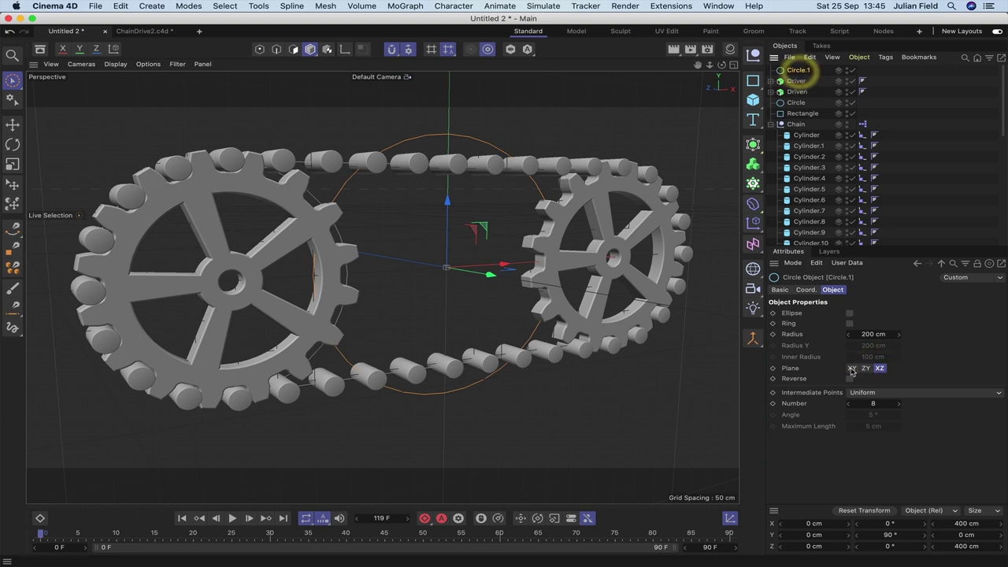
pyautogui.doubleClick(873, 334)
pyautogui.write('15')
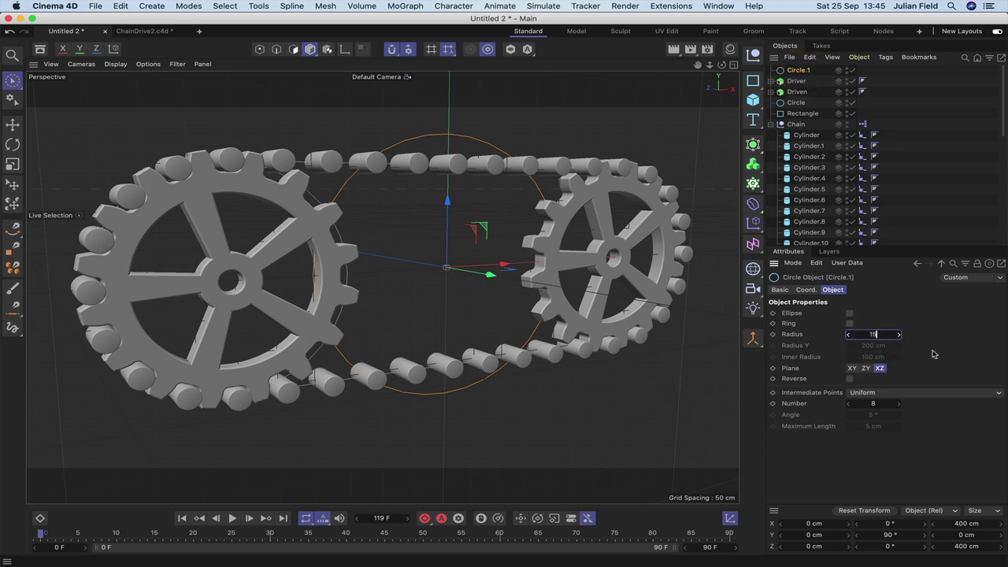
pyautogui.press('Return')
# Step: Parent the new circle to Cylinder.8 and set its X and Y positions to 0 cm
pyautogui.moveTo(800, 73); pyautogui.dragTo(811, 222)
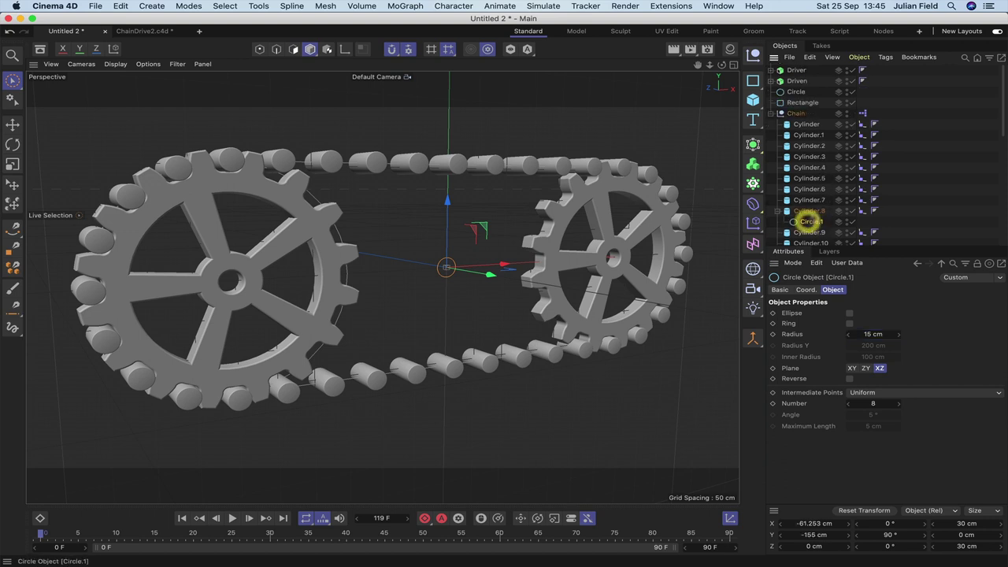
pyautogui.doubleClick(816, 523)
pyautogui.write('0')
pyautogui.press('Return')
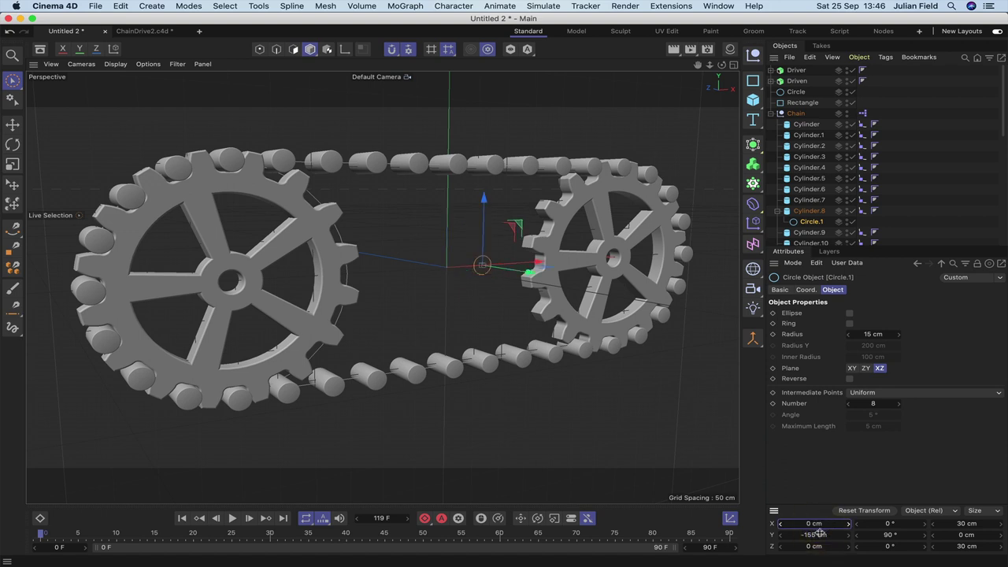
pyautogui.doubleClick(819, 535)
pyautogui.write('0')
pyautogui.press('Return')
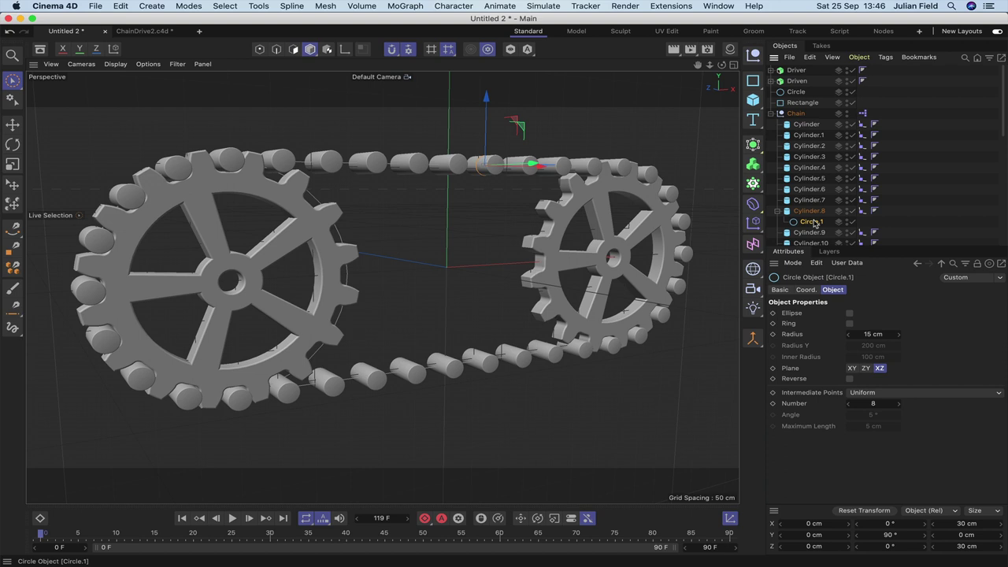
# Step: Copy the small circle into Cylinder.9 as a child and set the copy's X position to 0 cm
pyautogui.moveTo(814, 223); pyautogui.dragTo(817, 234)
pyautogui.doubleClick(823, 523)
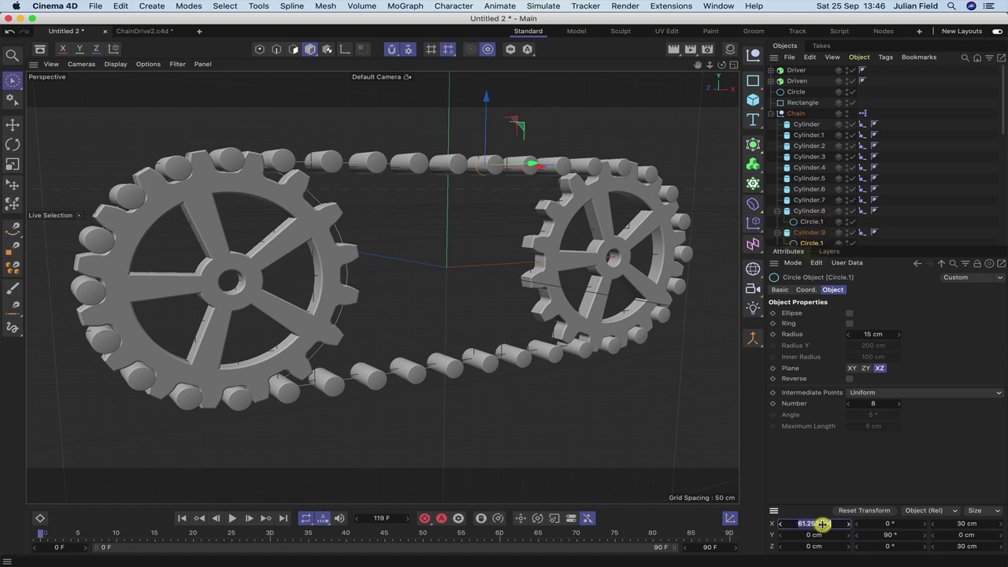
pyautogui.write('0')
pyautogui.press('Return')
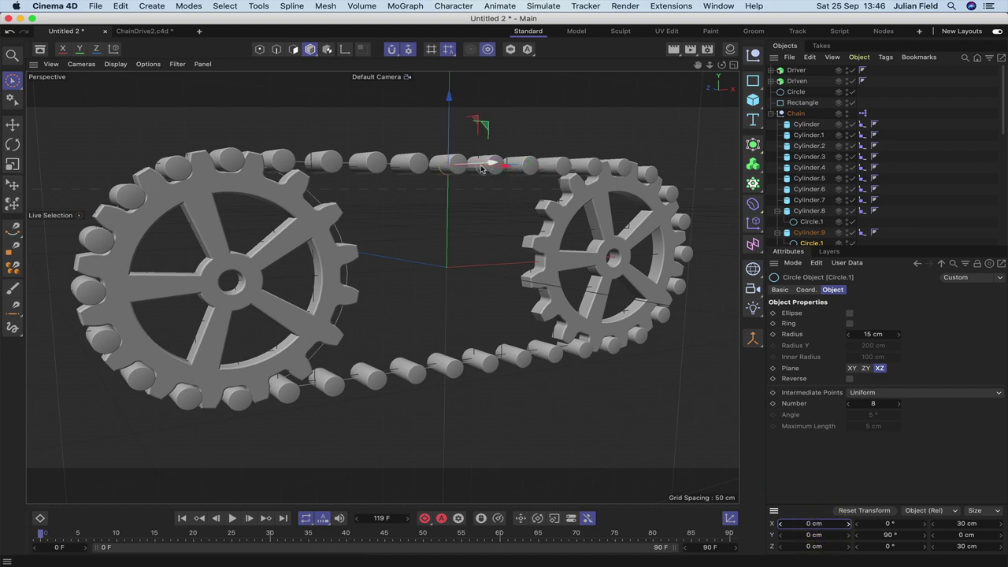
# Step: Set the bank rotation of the circle under Cylinder.9 to -180°
pyautogui.scroll(-1, 804, 178)
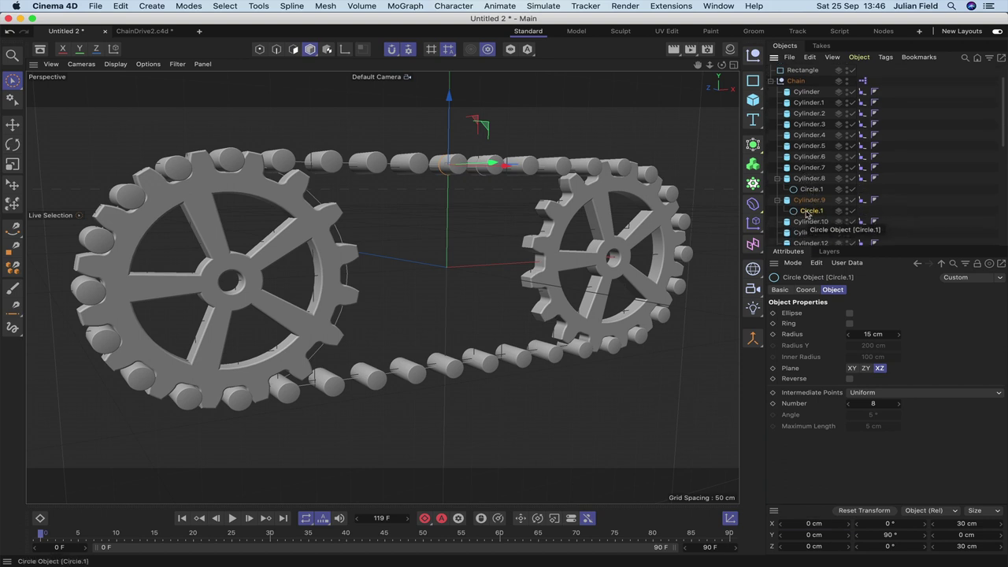
pyautogui.click(812, 213)
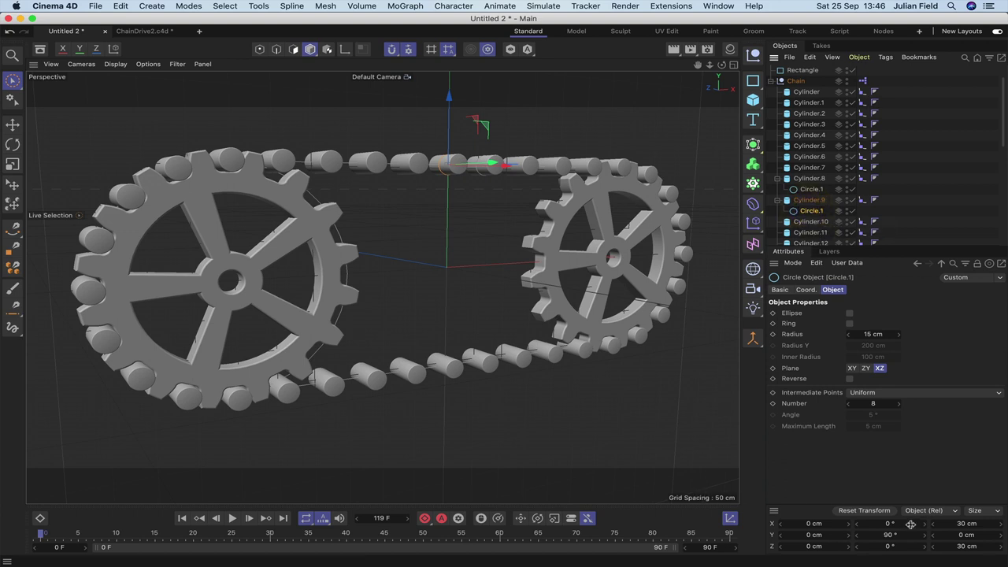
pyautogui.click(896, 545)
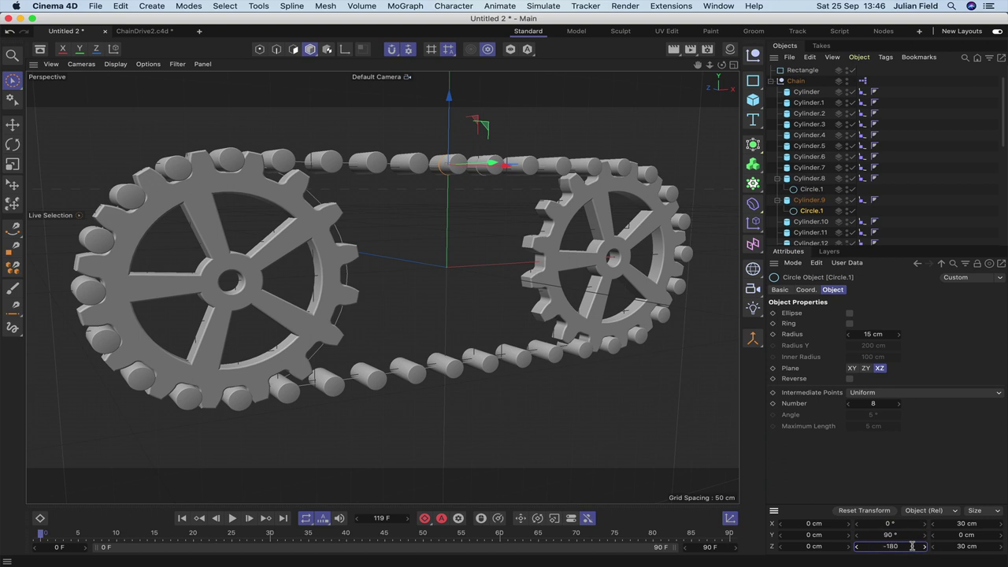
pyautogui.press('Return')
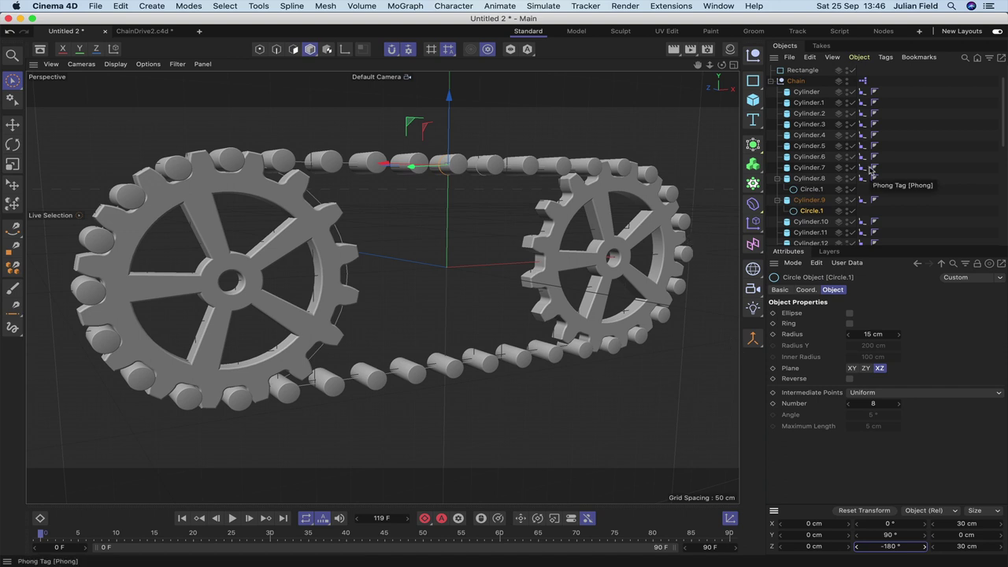
# Step: In the Front view, disable Cylinder.8 and Cylinder.9 and select the circles parented under both of them
pyautogui.press('F4')
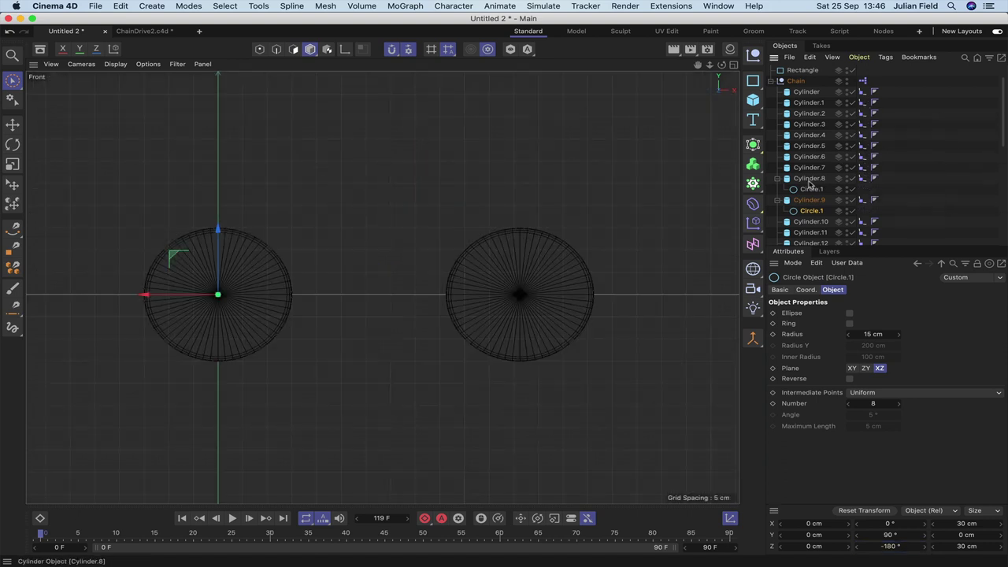
pyautogui.click(853, 178)
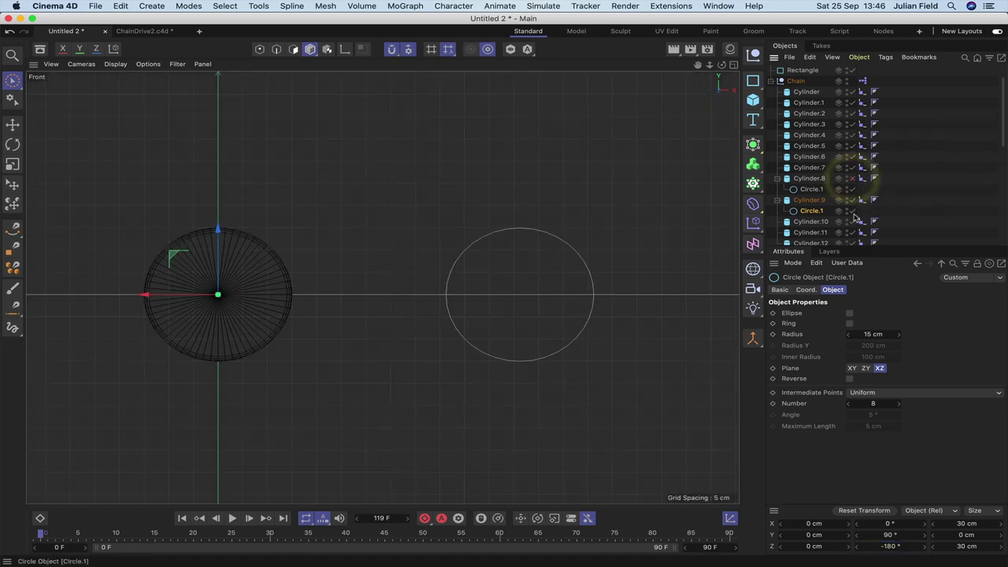
pyautogui.click(852, 200)
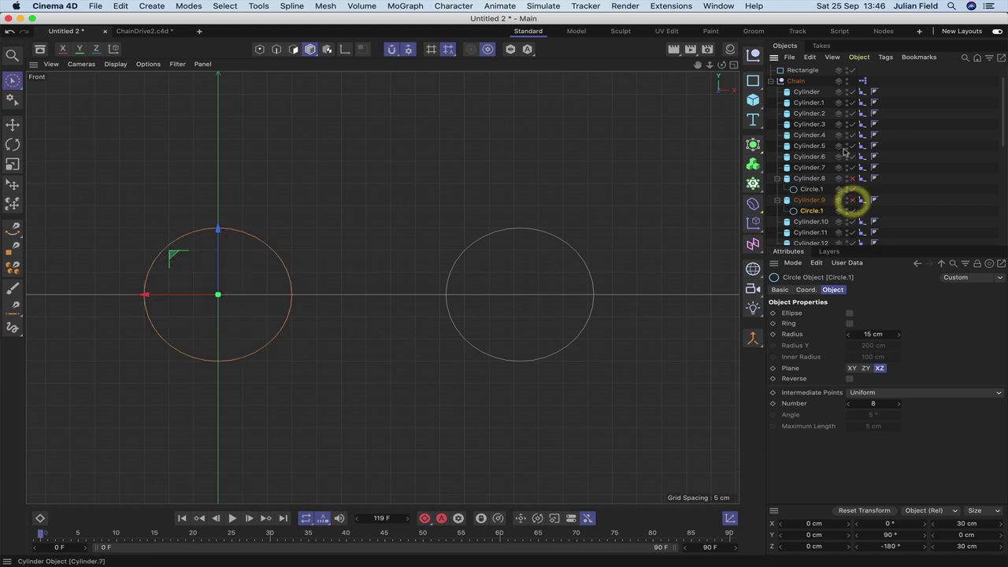
pyautogui.click(816, 190)
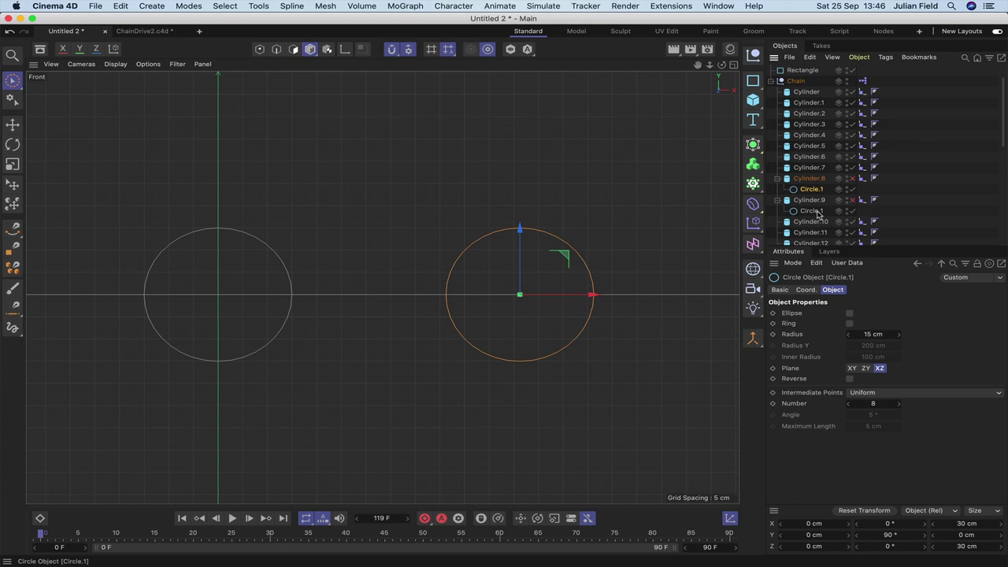
pyautogui.keyDown('shift'); pyautogui.click(817, 211); pyautogui.keyUp('shift')
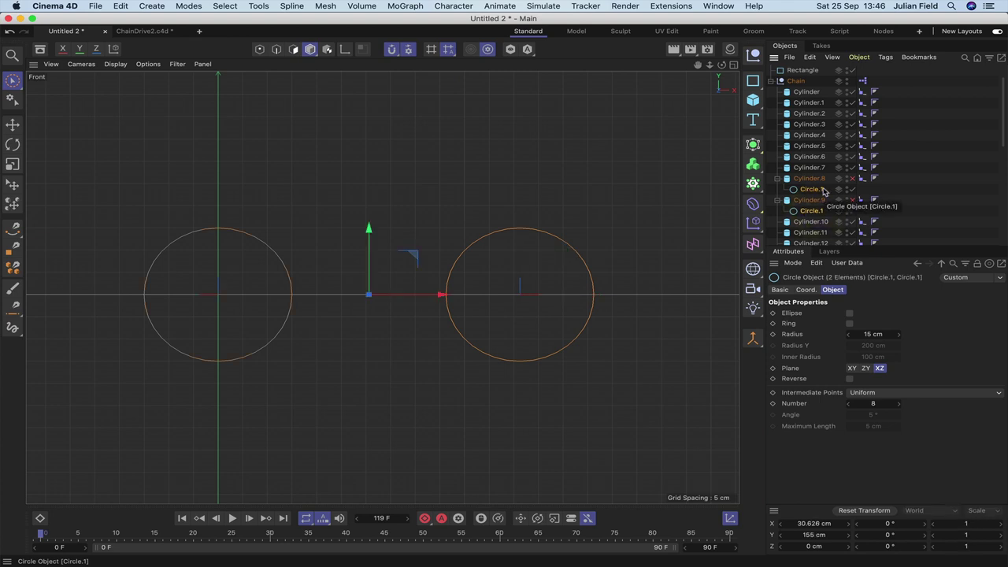
# Step: Make both circles editable and move them out of Cylinder.8 and Cylinder.9 to the head of the object hierarchy
pyautogui.press('c')
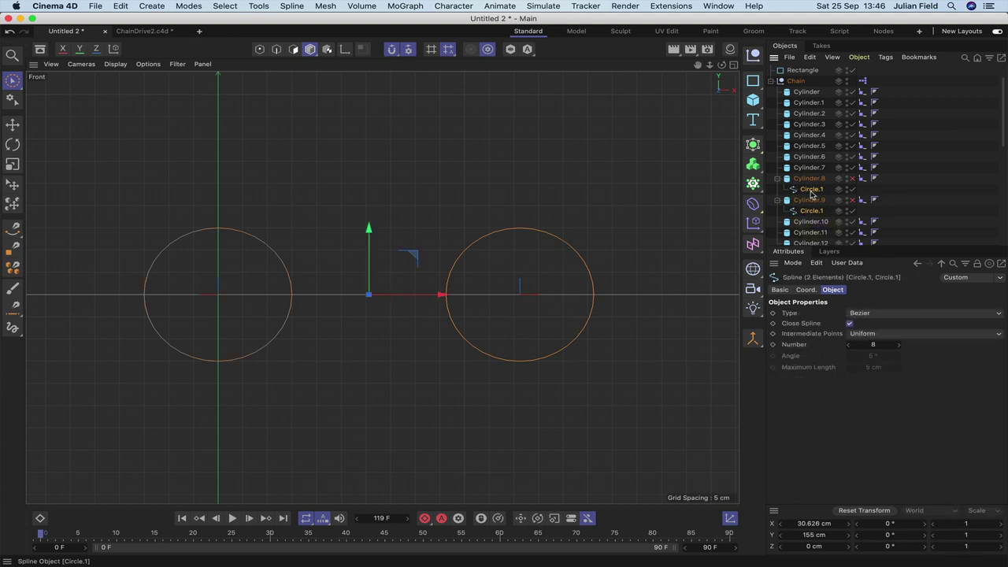
pyautogui.moveTo(813, 196); pyautogui.dragTo(804, 66)
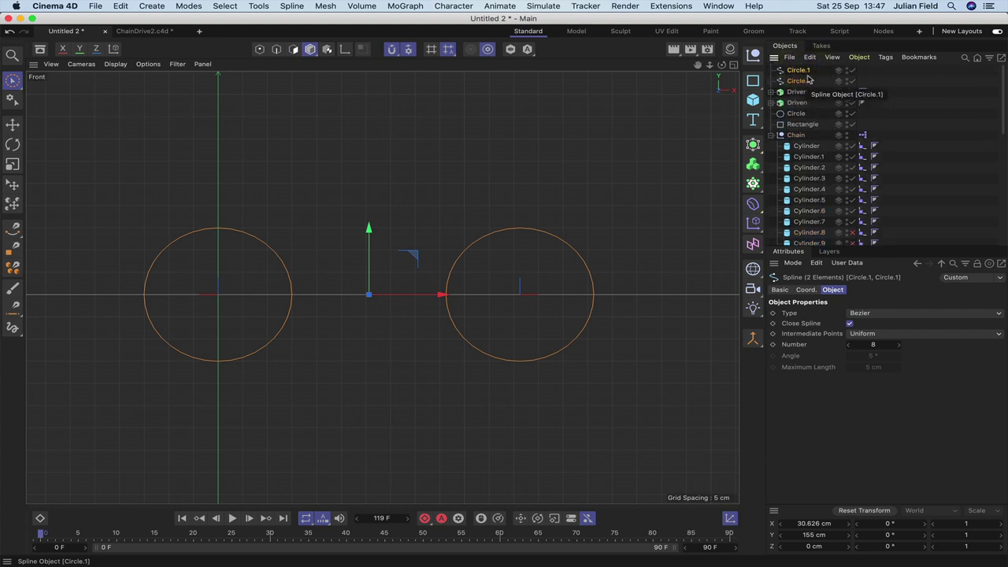
pyautogui.click(850, 323)
pyautogui.click(850, 323)
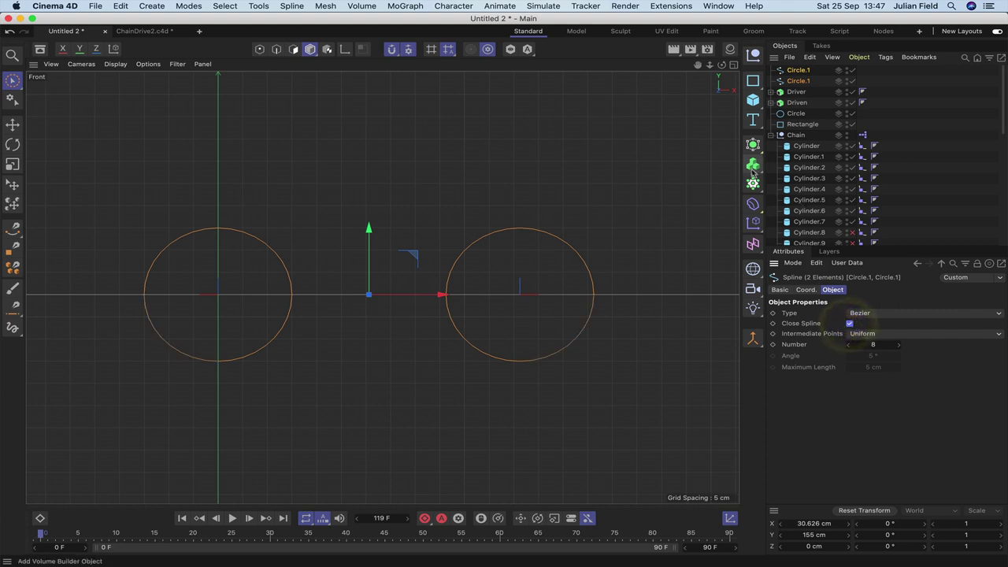
# Step: Create an outline of the right circle spline at a distance of 6 cm within the same object
pyautogui.click(798, 70)
pyautogui.click(288, 5)
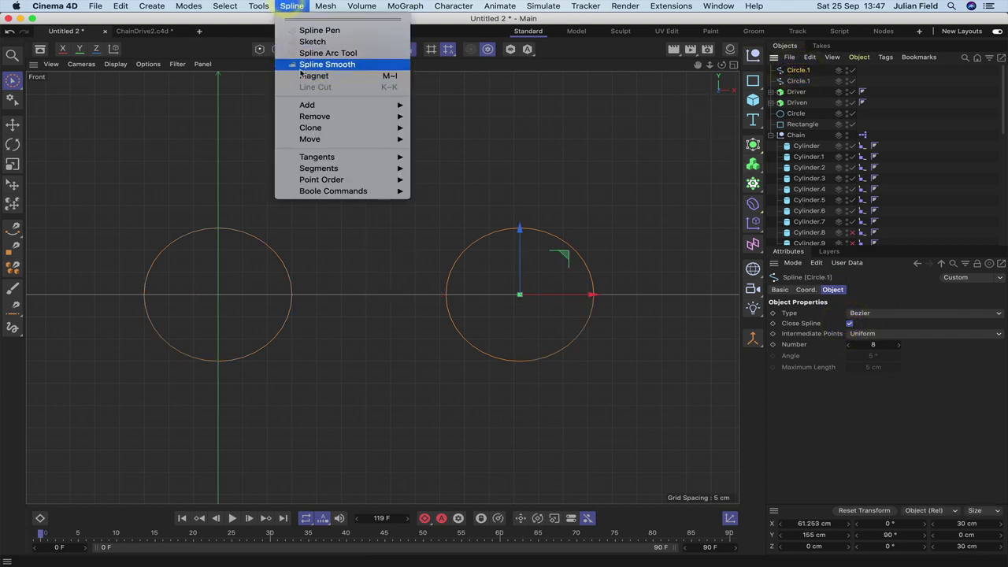
pyautogui.moveTo(308, 129)
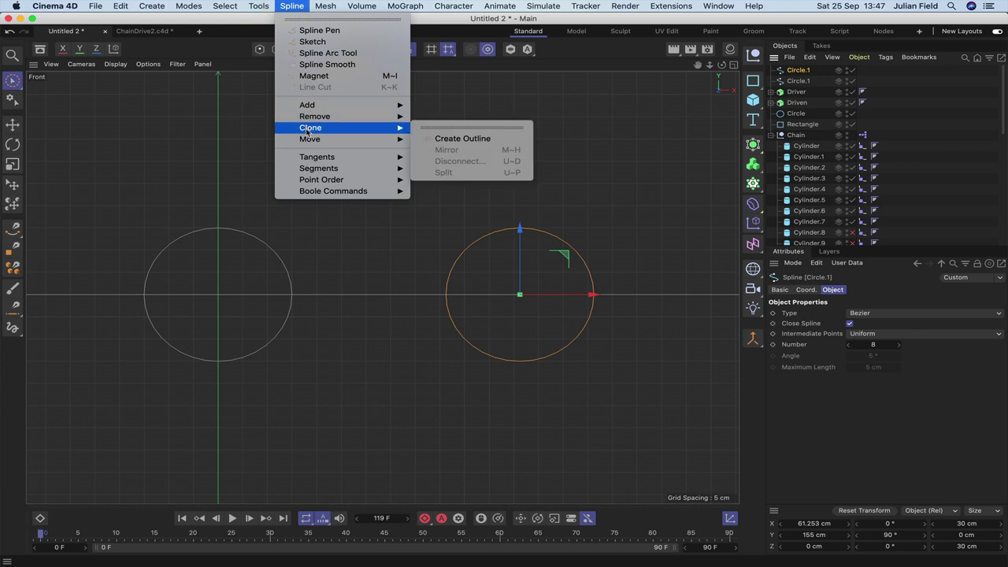
pyautogui.click(457, 138)
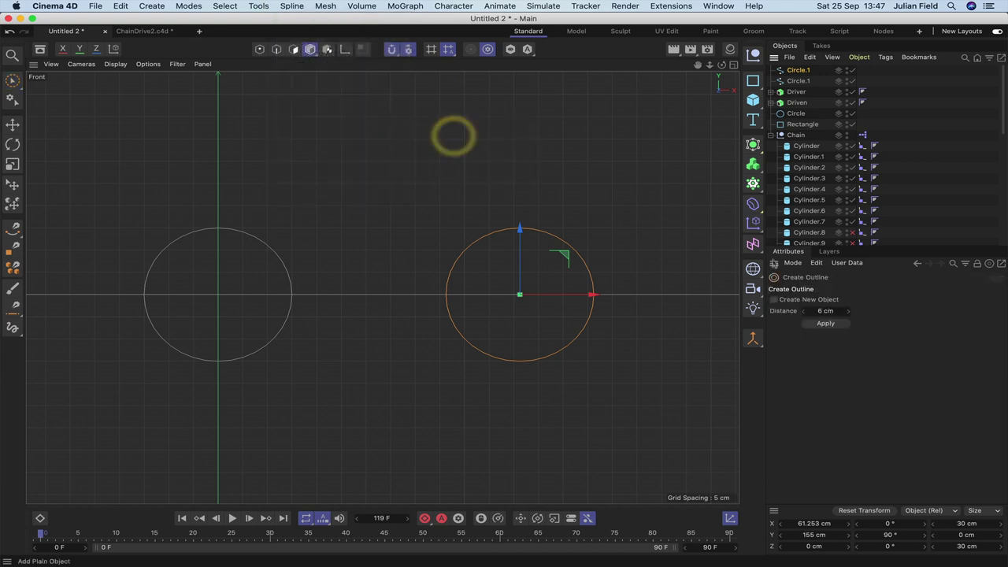
pyautogui.click(827, 323)
# Step: Apply Create Outline to the left circle spline with a distance of 6 cm
pyautogui.click(800, 81)
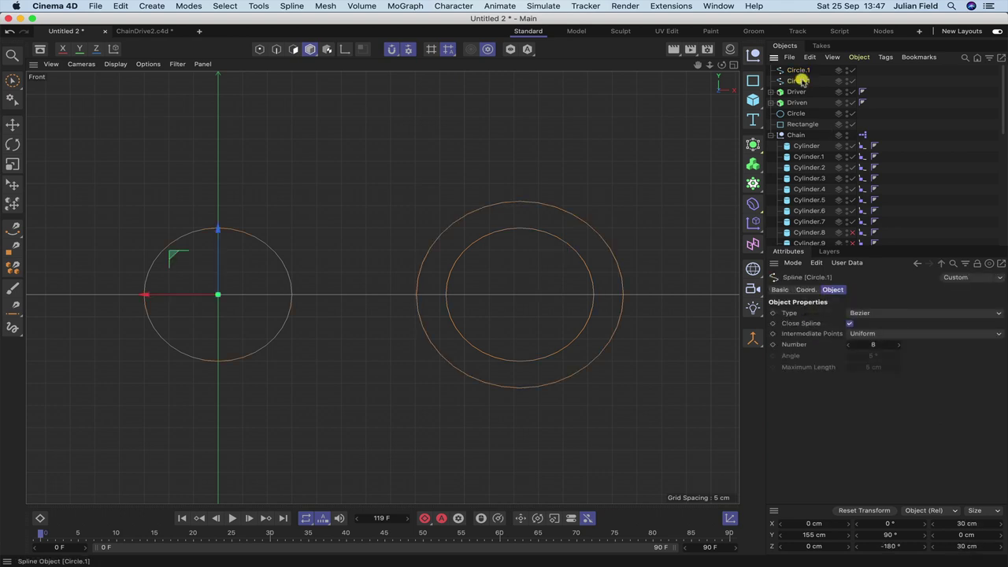
pyautogui.press('space')
pyautogui.press('space')
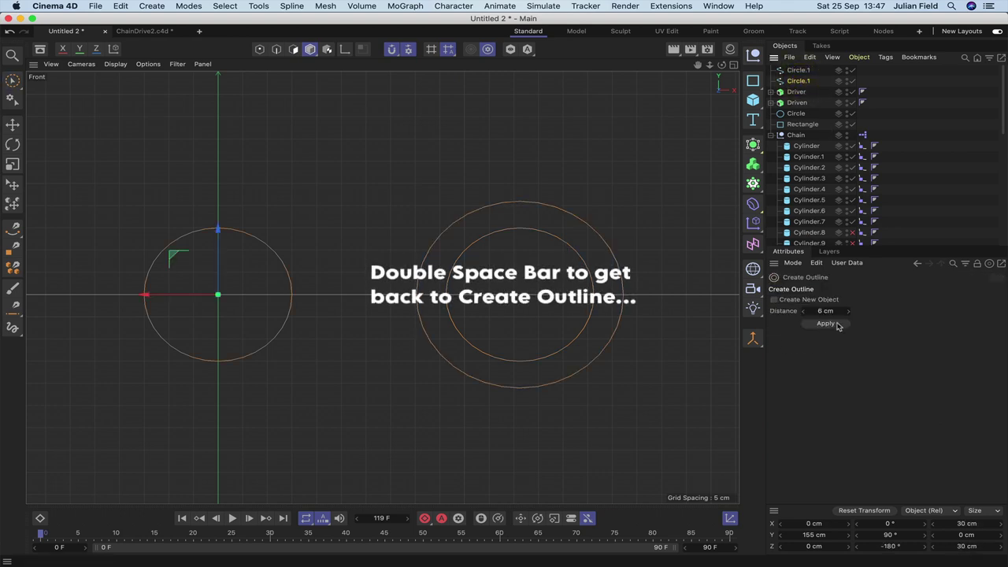
pyautogui.click(839, 325)
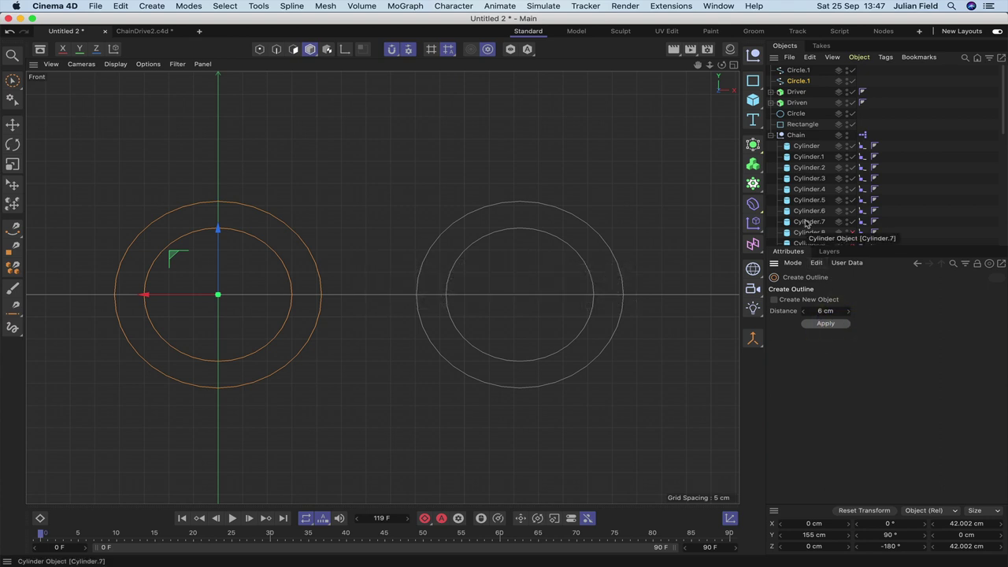
# Step: Turn off Close Spline for both outlined circles together and switch to point mode
pyautogui.keyDown('shift'); pyautogui.click(805, 71); pyautogui.keyUp('shift')
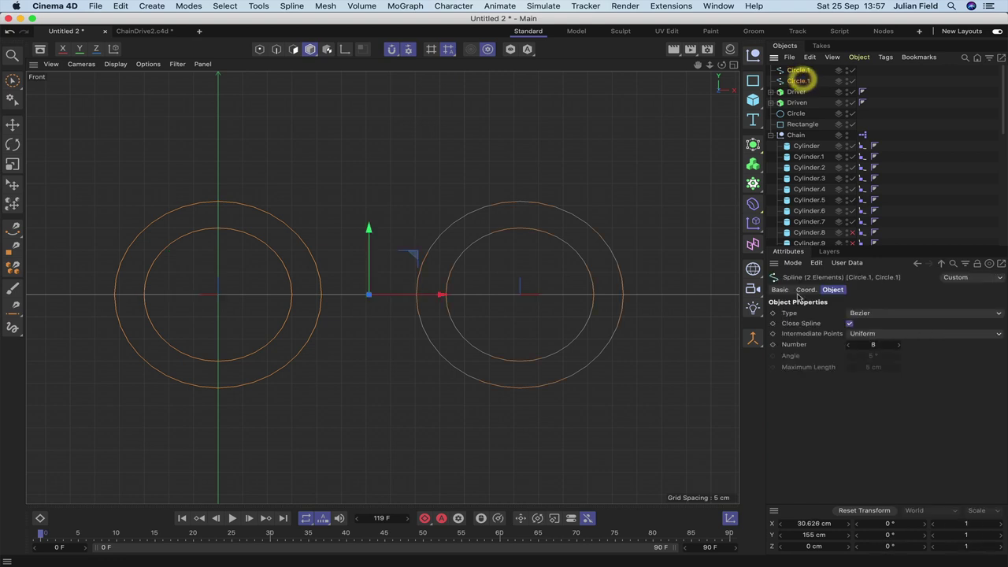
pyautogui.click(850, 323)
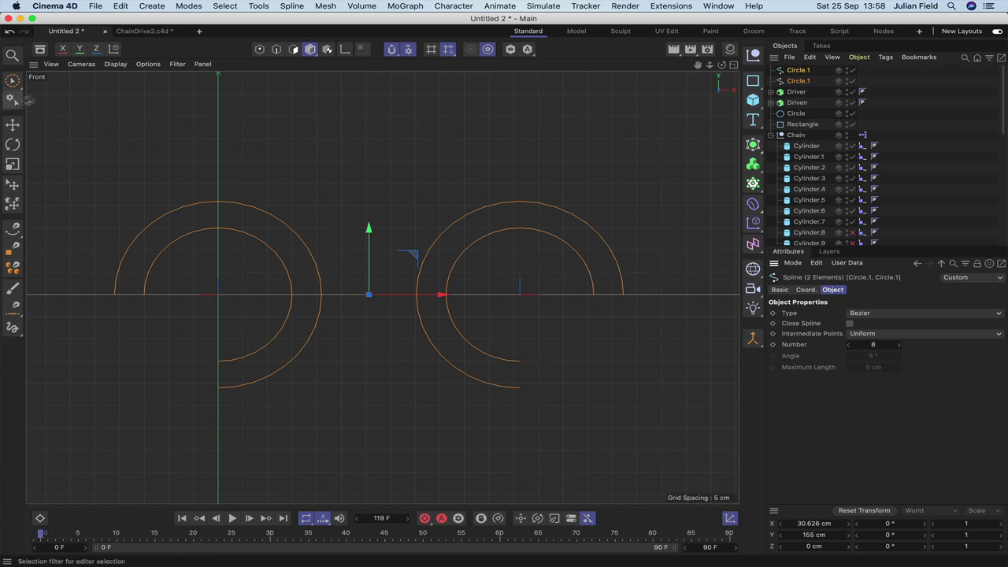
pyautogui.click(258, 50)
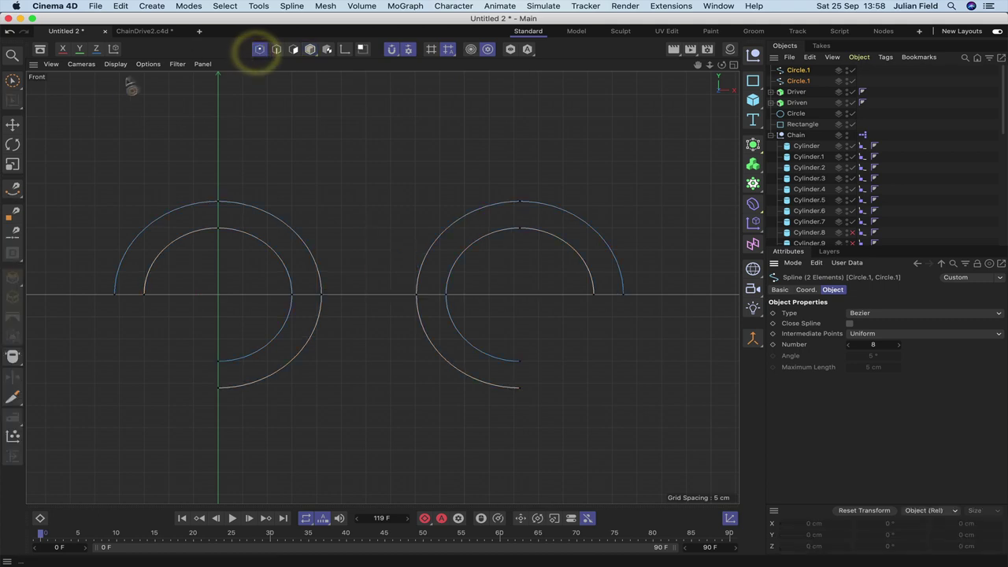
pyautogui.click(289, 6)
pyautogui.click(314, 32)
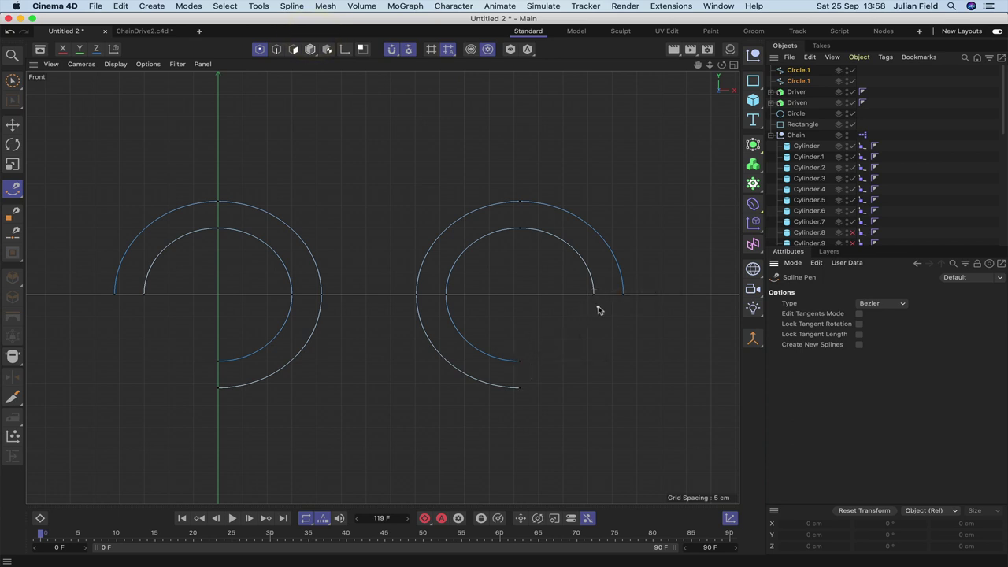
pyautogui.click(293, 6)
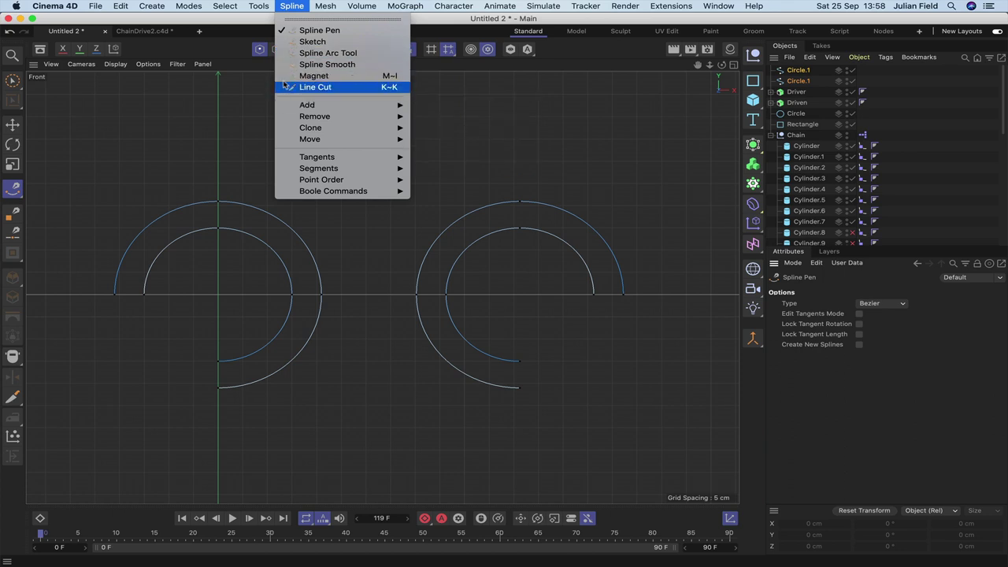
pyautogui.moveTo(286, 108)
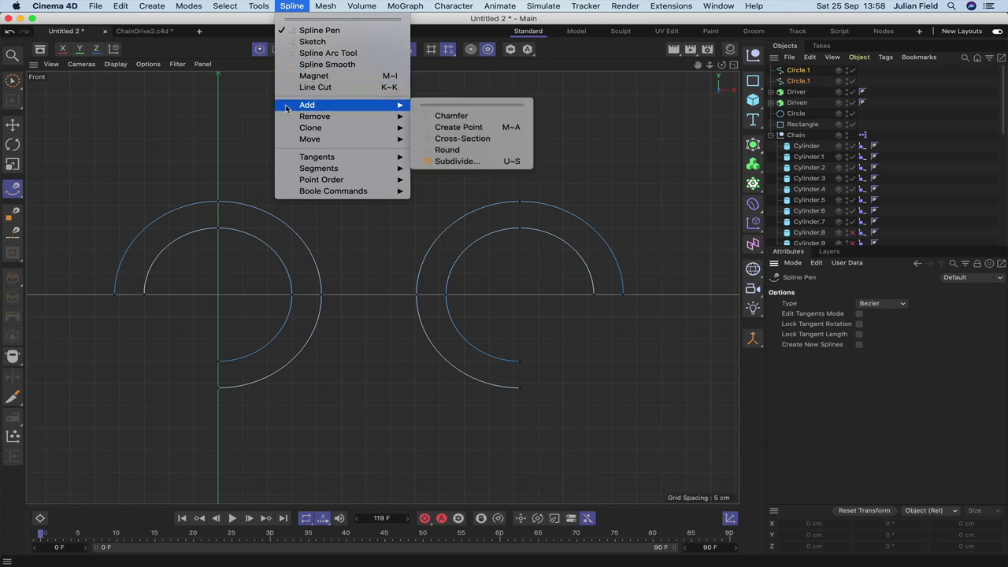
pyautogui.click(218, 118)
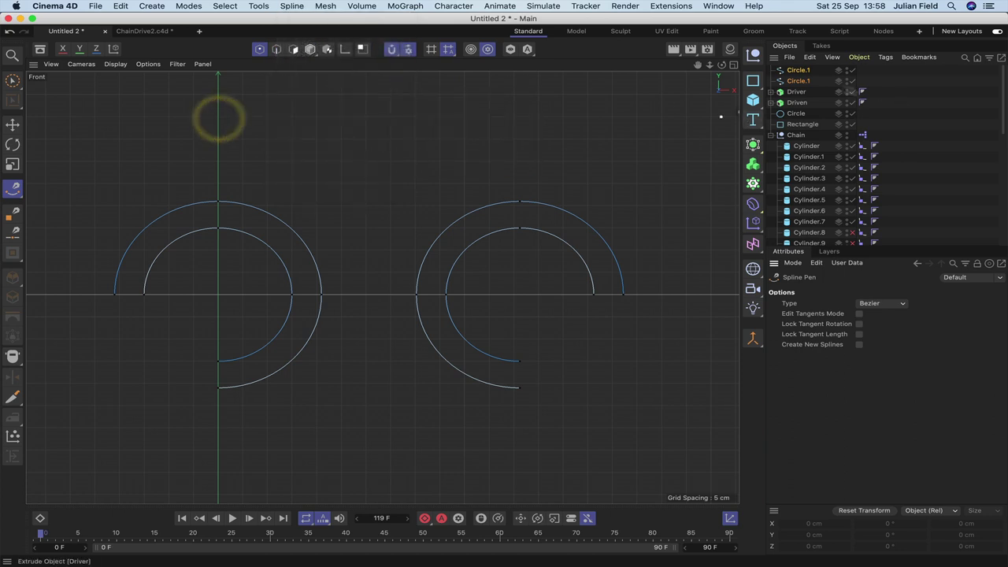
# Step: Shift the point order of the right circle spline with Move Down Sequence twice, so its gap sits in the upper-left quarter
pyautogui.click(798, 70)
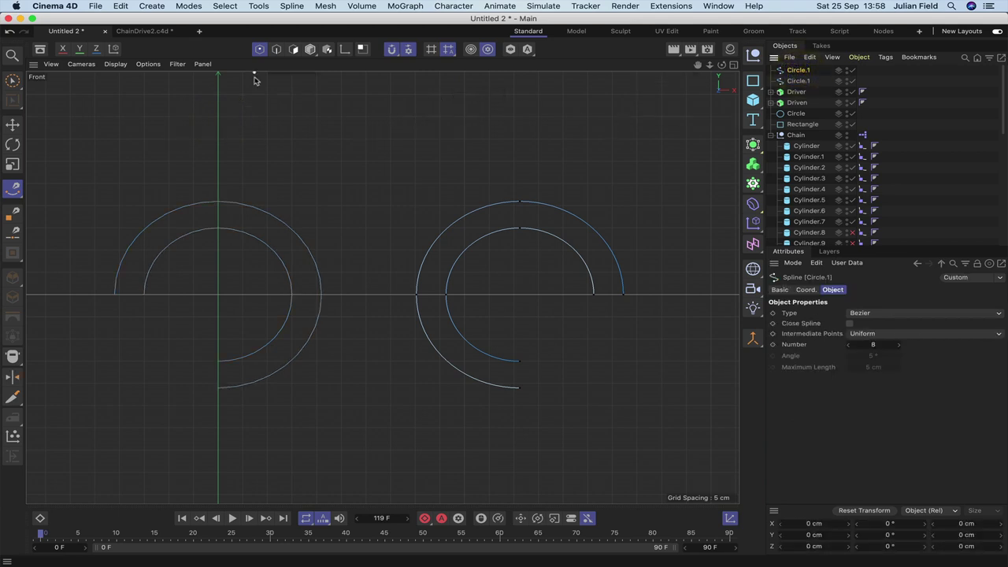
pyautogui.click(13, 123)
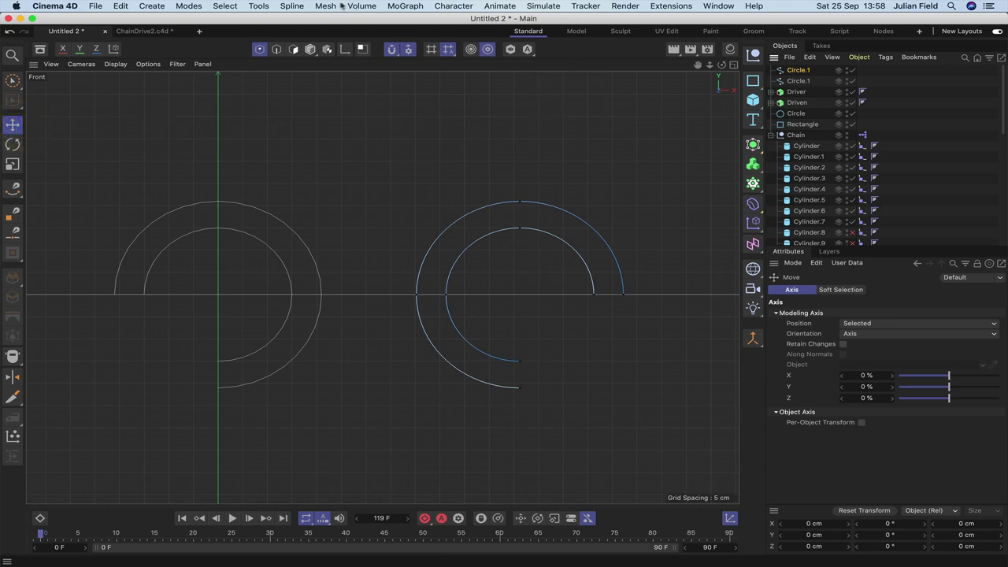
pyautogui.click(302, 6)
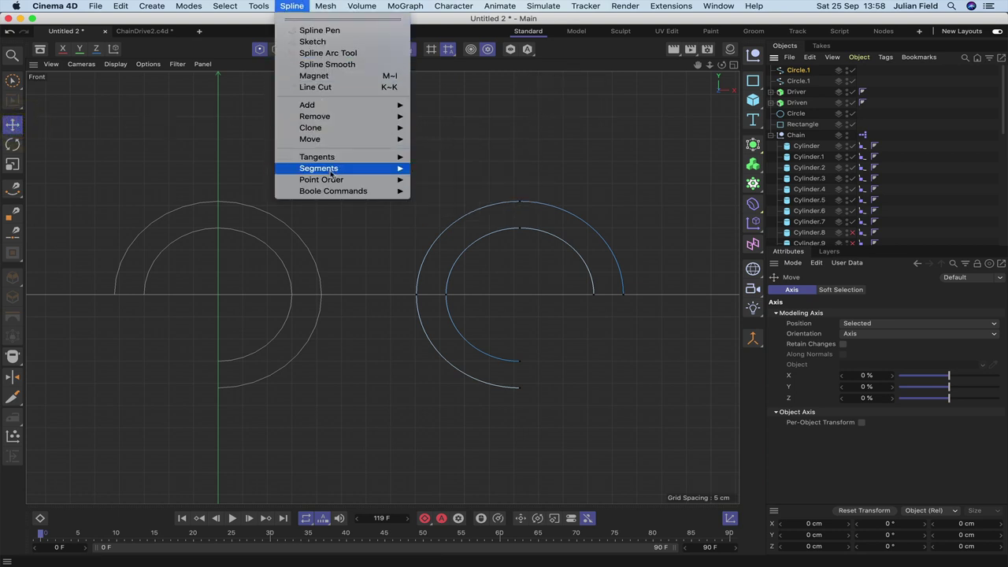
pyautogui.moveTo(329, 180)
pyautogui.click(471, 213)
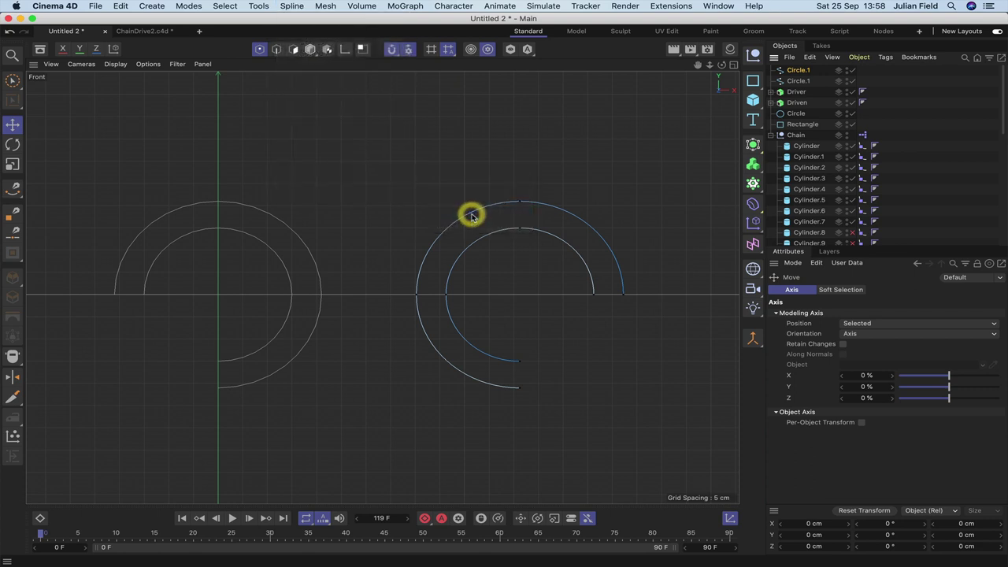
pyautogui.click(285, 7)
pyautogui.moveTo(329, 180)
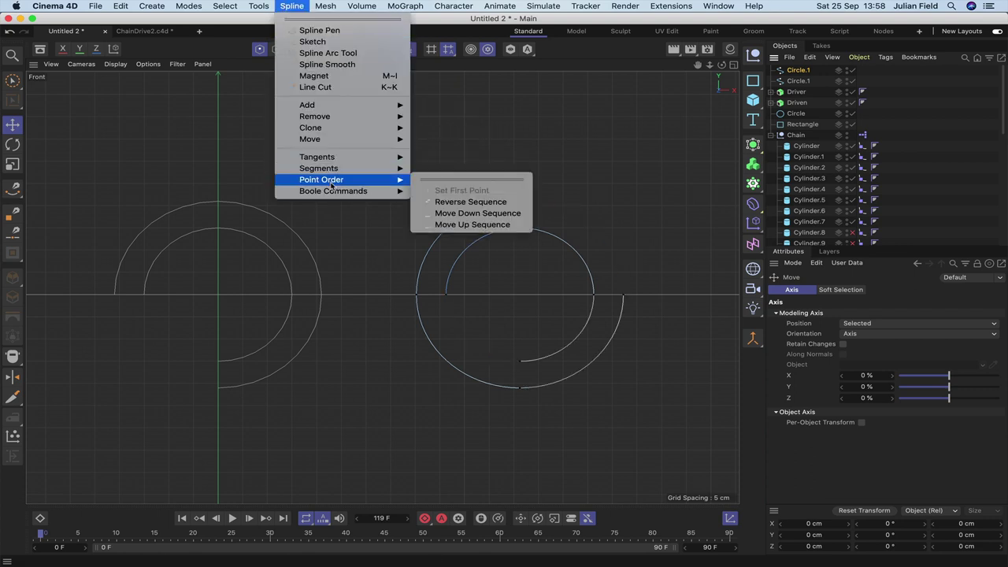
pyautogui.click(471, 214)
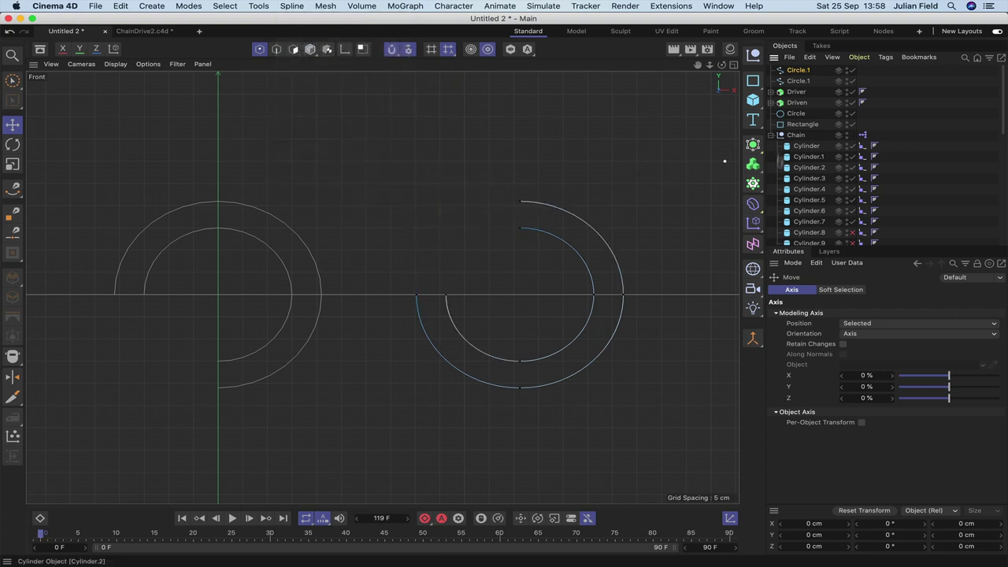
# Step: Shift the left circle spline's point order with Move Down Sequence twice, so its gap sits in the upper-right quarter
pyautogui.click(795, 81)
pyautogui.click(794, 83)
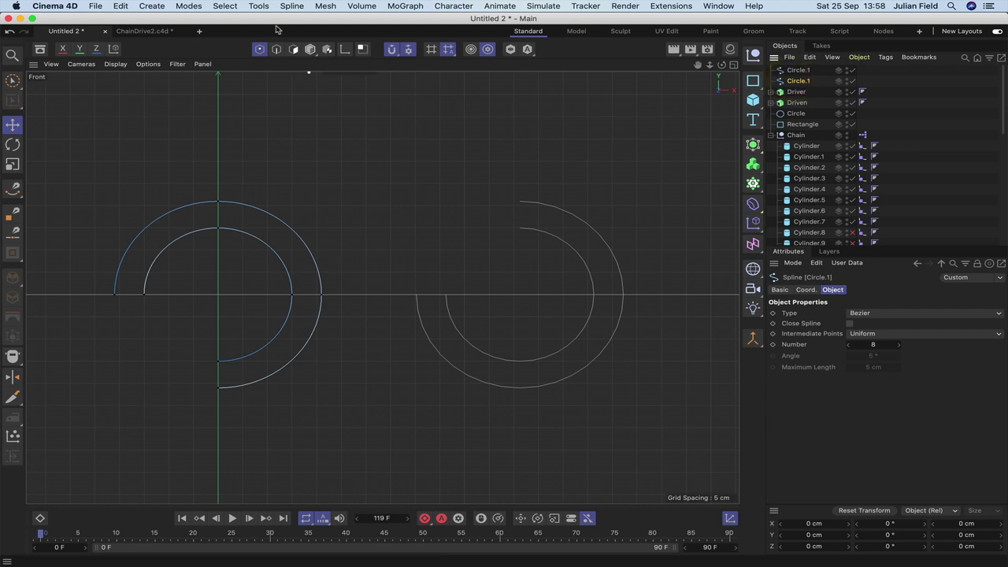
pyautogui.click(291, 5)
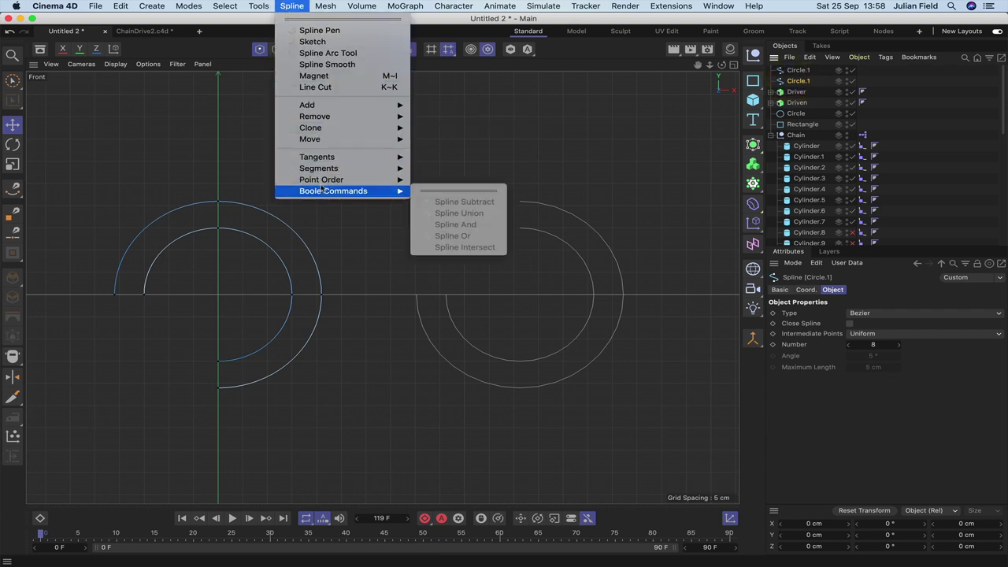
pyautogui.moveTo(331, 180)
pyautogui.click(433, 213)
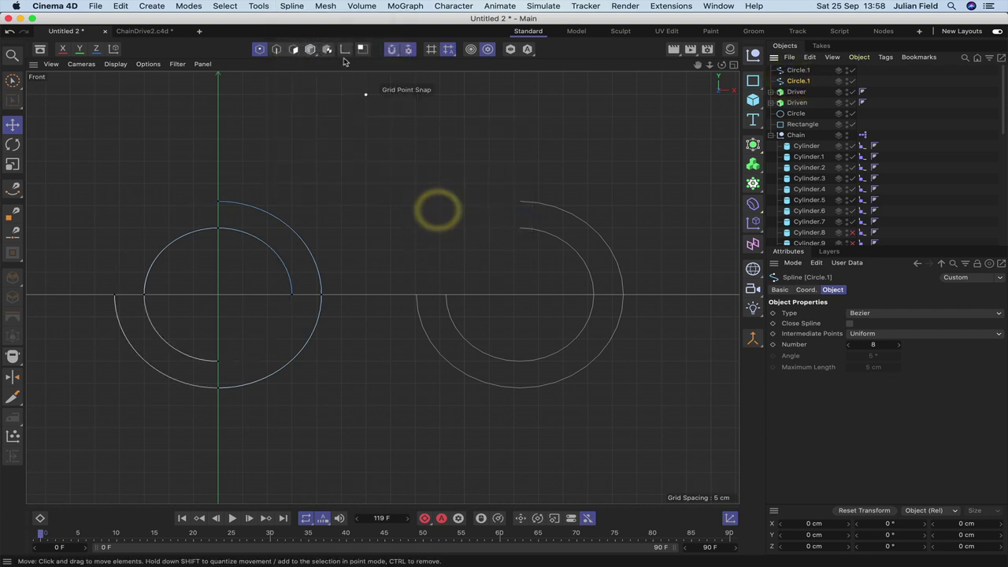
pyautogui.click(289, 6)
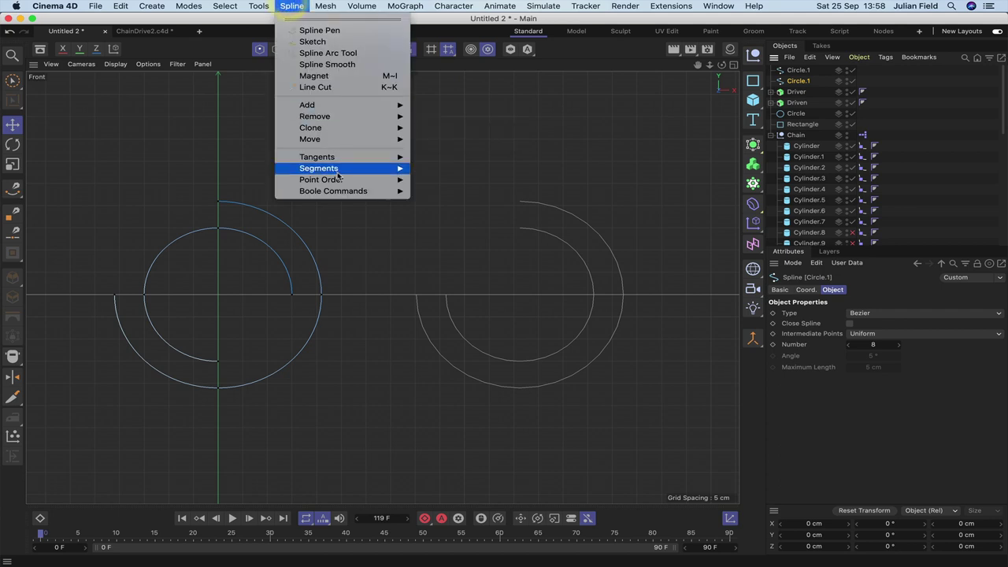
pyautogui.moveTo(337, 181)
pyautogui.click(450, 212)
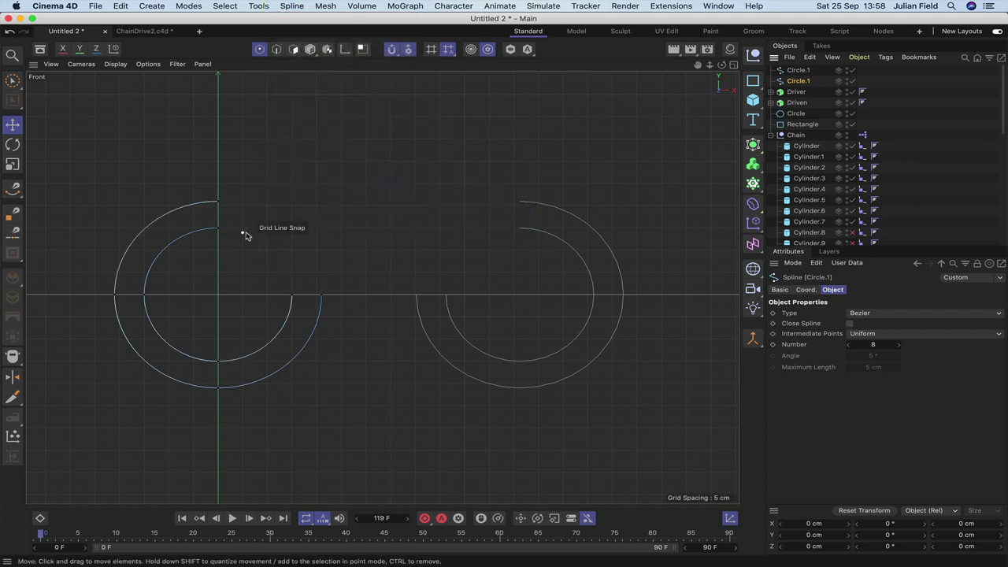
# Step: Join the two open ends of the left inner arc into a full circle with the Spline Pen
pyautogui.click(297, 6)
pyautogui.click(319, 31)
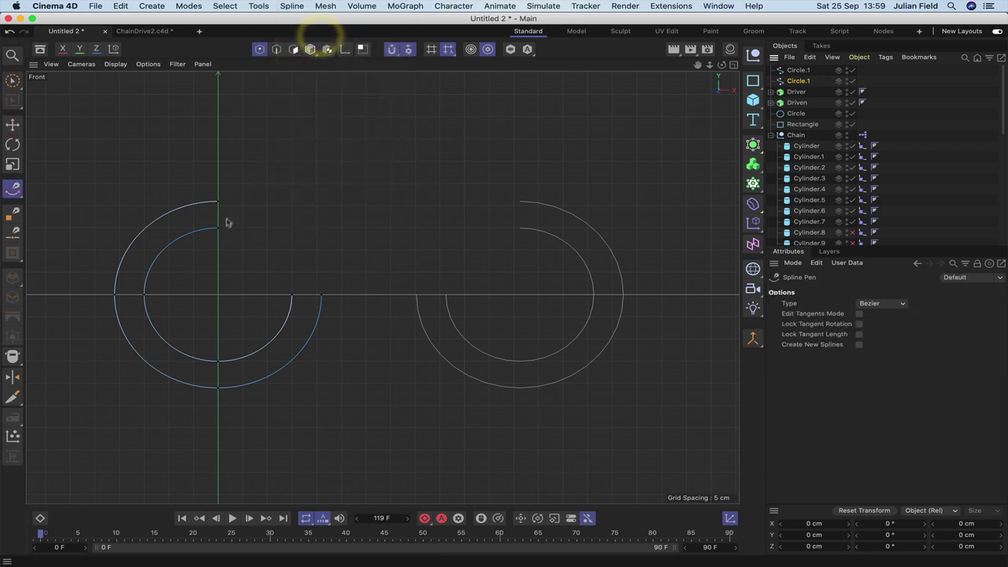
pyautogui.click(219, 228)
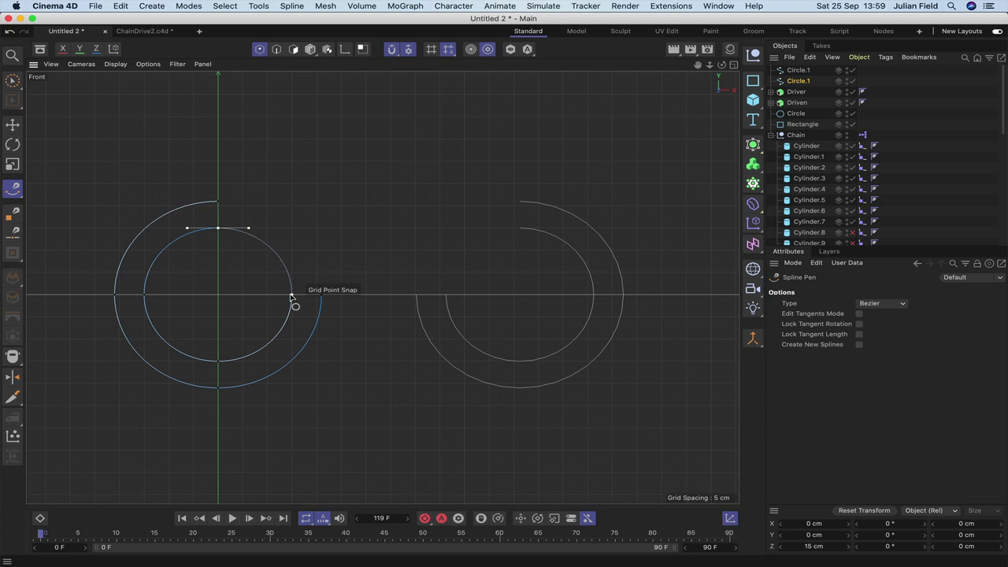
pyautogui.click(290, 296)
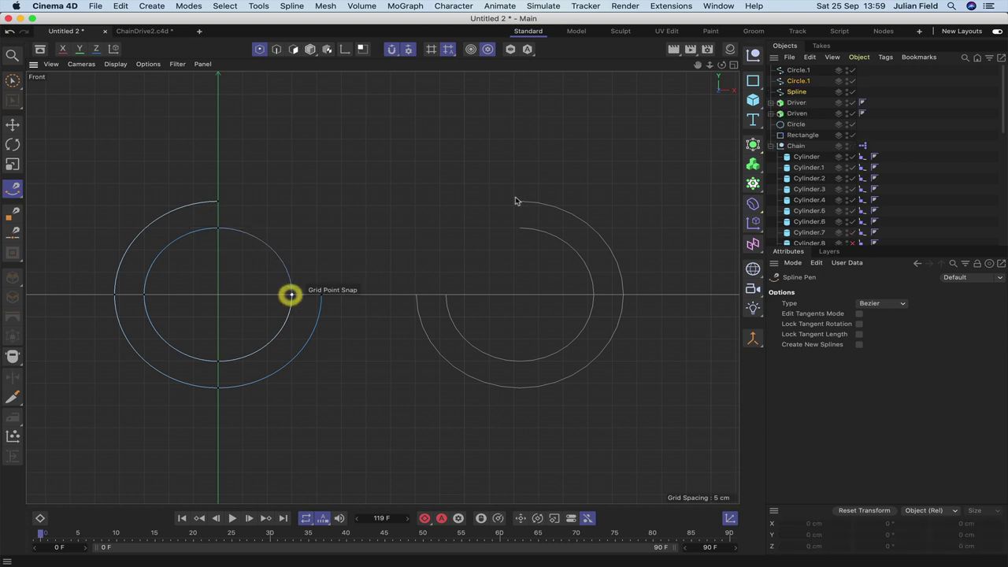
# Step: Join the two open ends of the right inner arc into a full circle with the Spline Pen
pyautogui.click(796, 71)
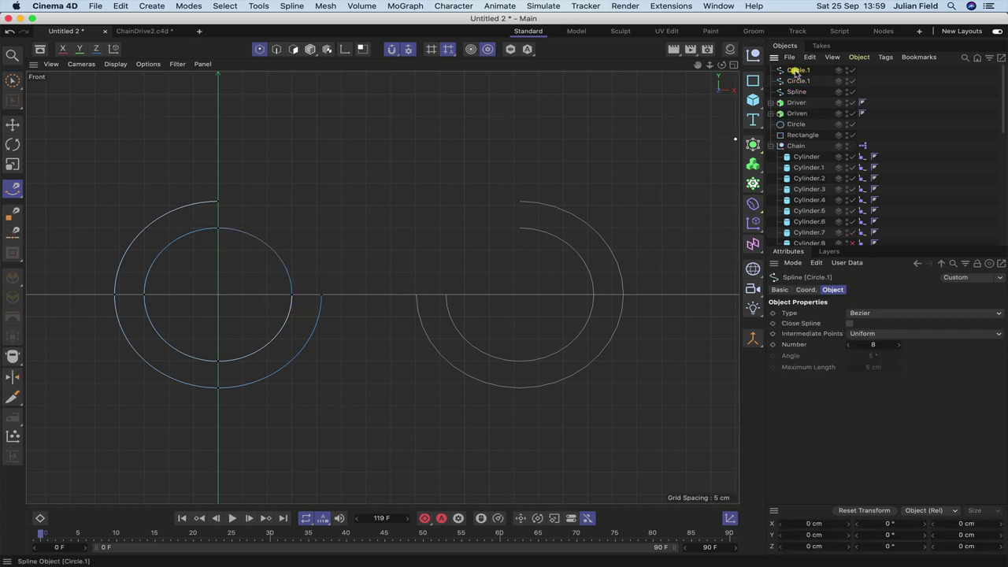
pyautogui.click(519, 229)
pyautogui.click(447, 296)
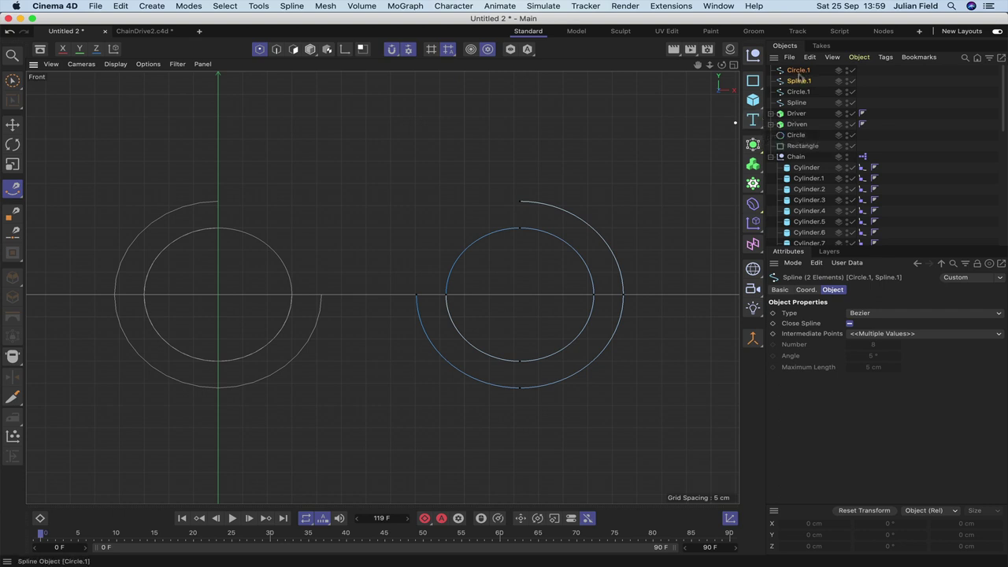
# Step: Place the two Circle.1 splines together in the hierarchy, and delete the right end point of the left outer arc
pyautogui.moveTo(800, 87); pyautogui.dragTo(799, 75)
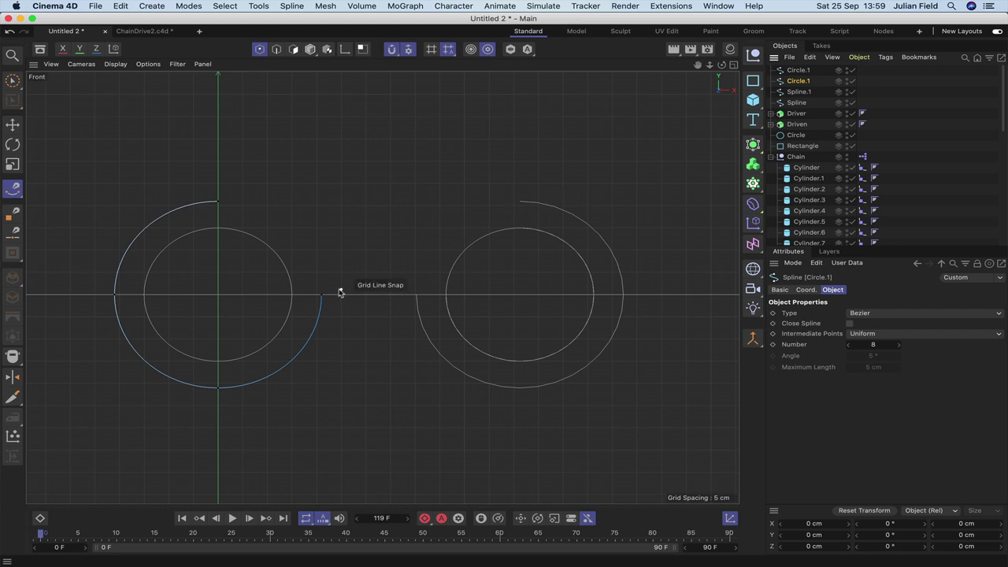
pyautogui.click(11, 82)
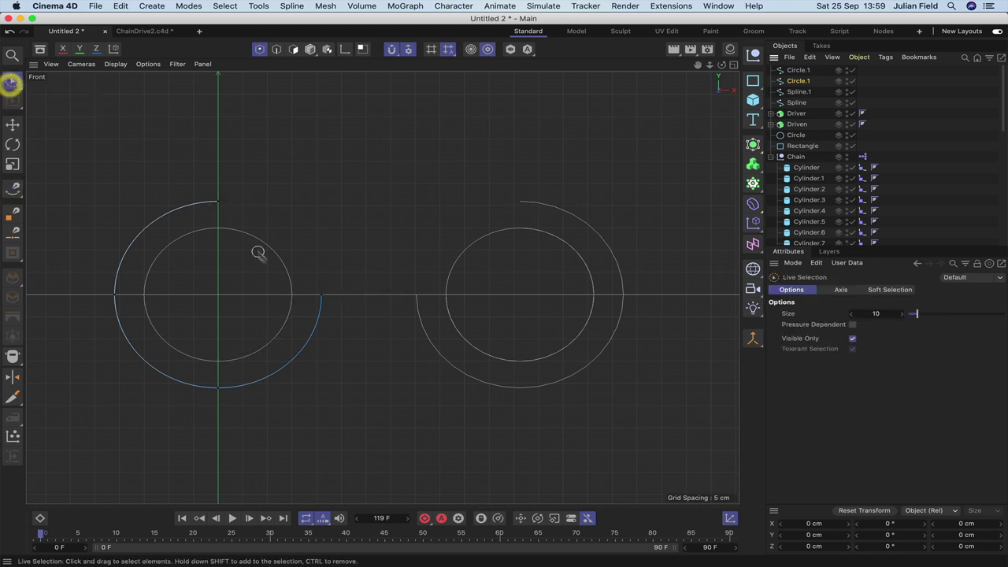
pyautogui.click(320, 296)
pyautogui.press('Delete')
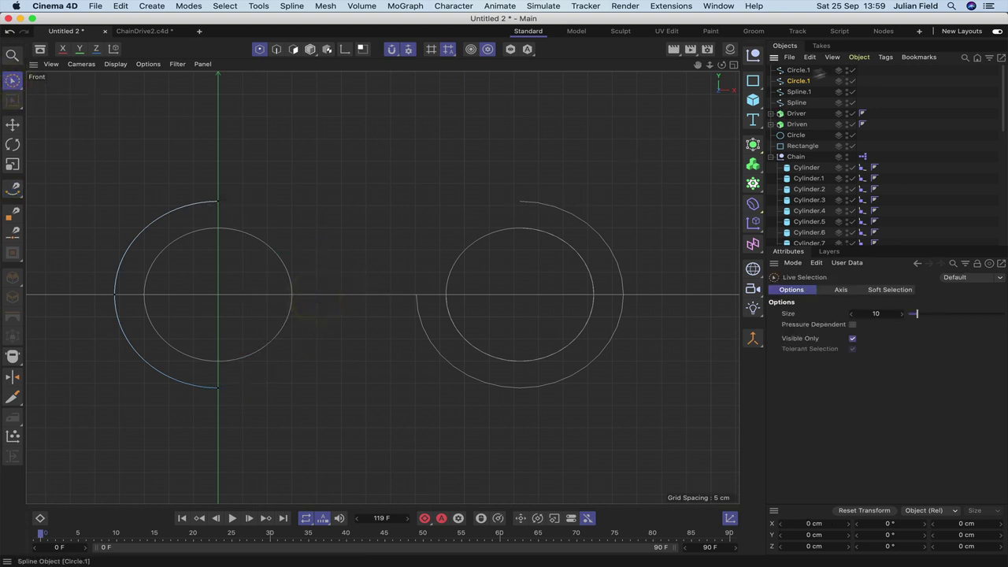
# Step: Delete the left end point of the right outer arc, leaving a half circle facing away from the left one
pyautogui.click(799, 70)
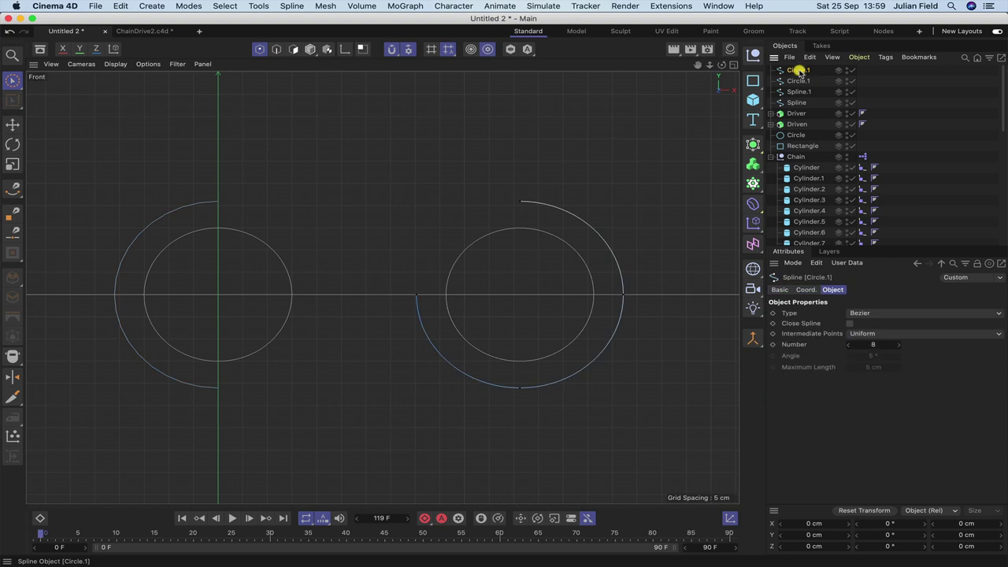
pyautogui.click(415, 297)
pyautogui.press('Delete')
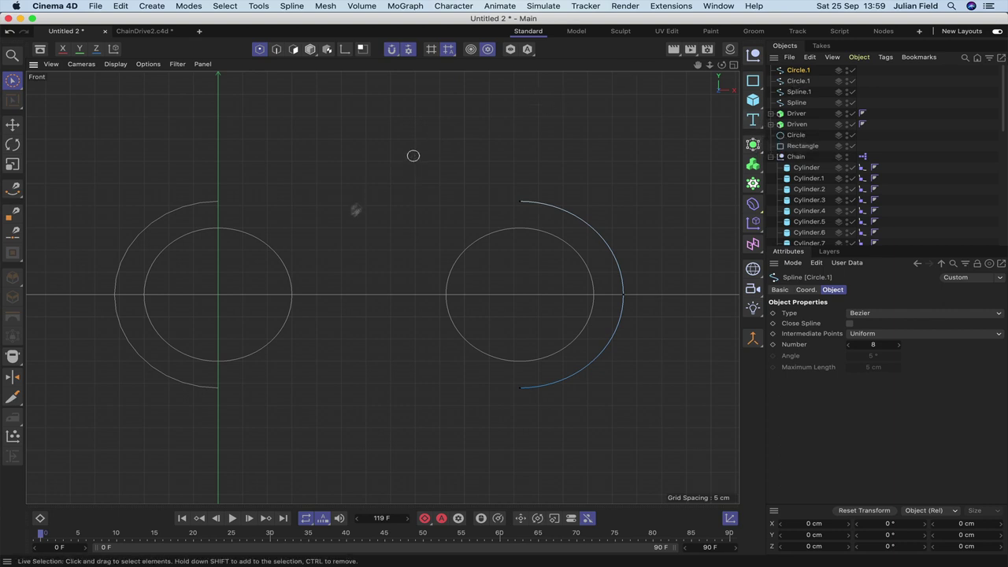
# Step: Check the snap settings for point and grid/workplane snapping, toggling Snap off and back on
pyautogui.click(392, 50)
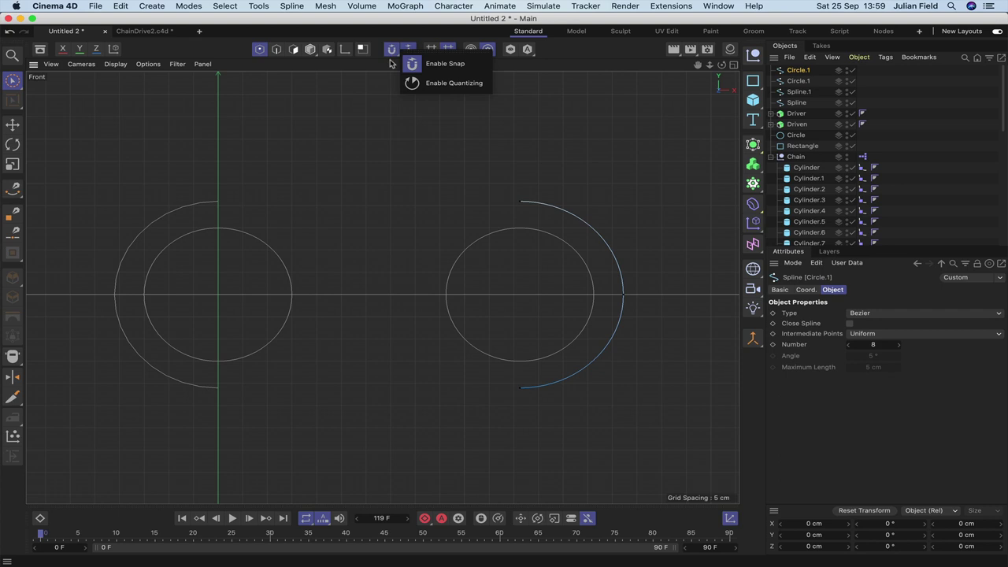
pyautogui.click(390, 61)
pyautogui.click(409, 50)
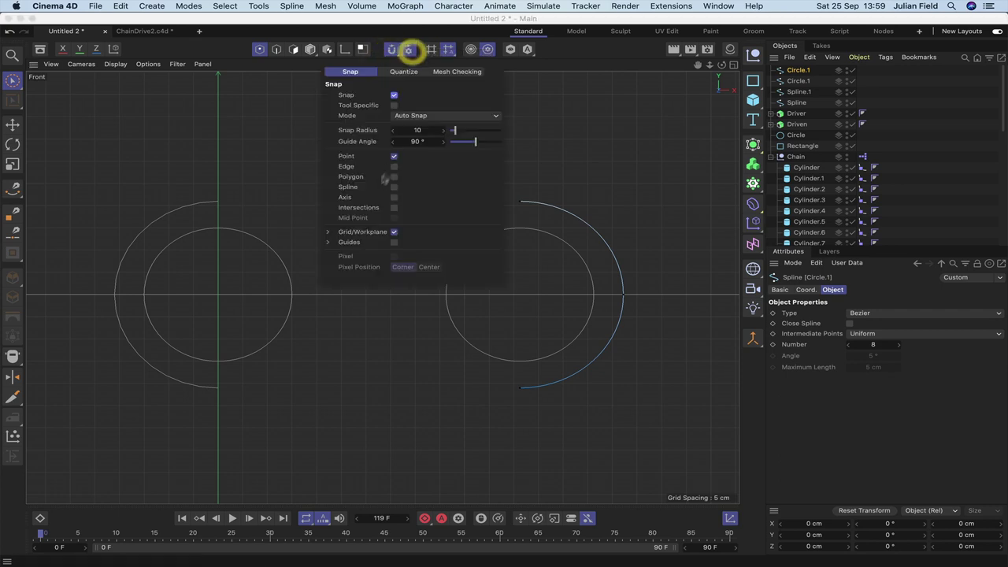
pyautogui.click(392, 52)
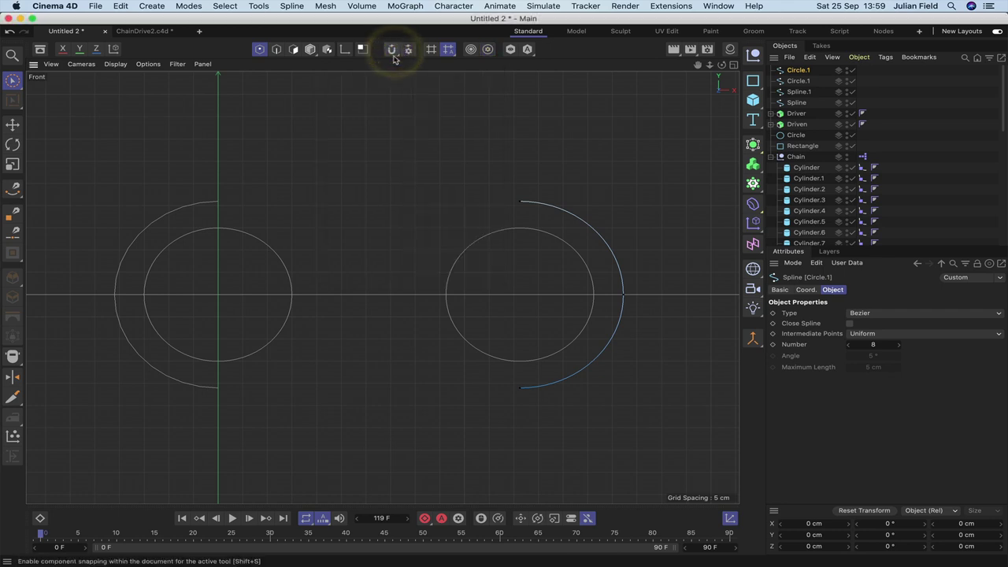
pyautogui.click(392, 52)
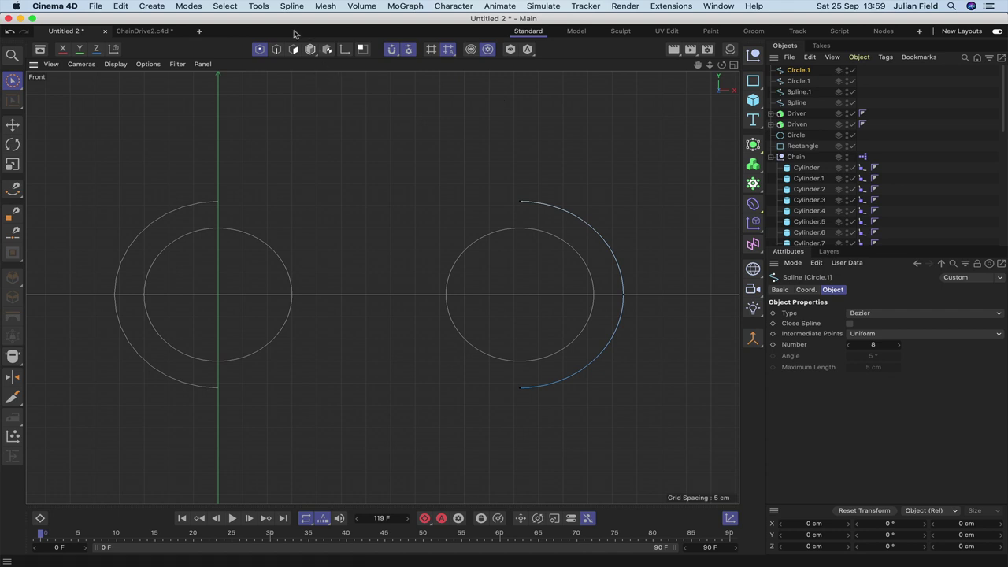
# Step: Select both Circle.1 splines, Spline.1 and Spline, and combine them into a single spline object
pyautogui.click(292, 5)
pyautogui.click(301, 33)
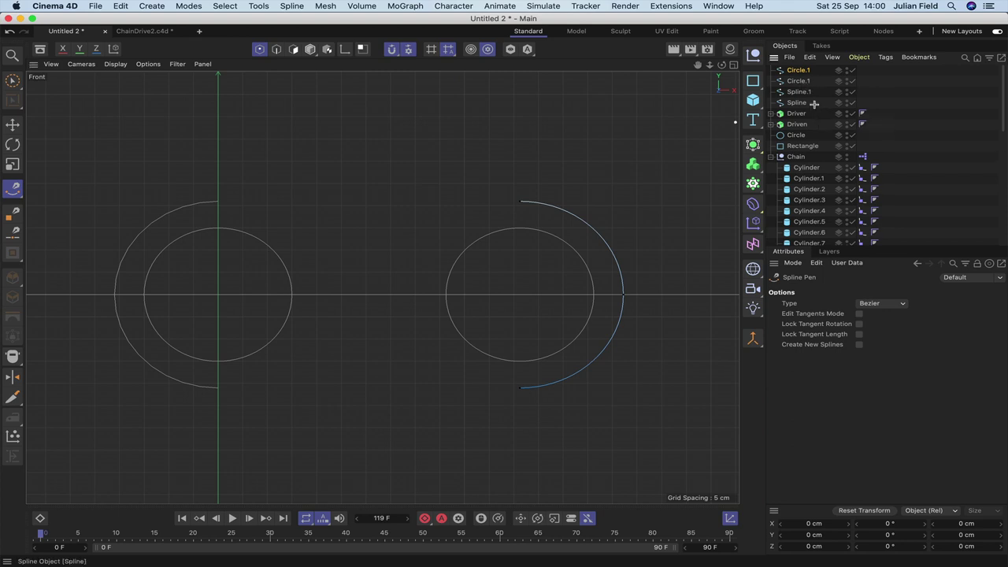
pyautogui.moveTo(815, 108); pyautogui.dragTo(795, 70)
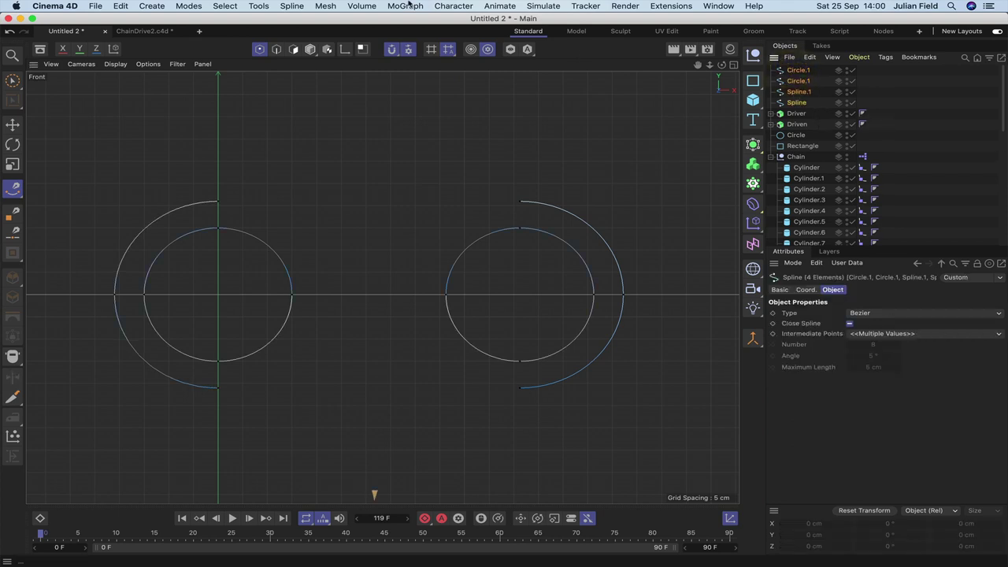
pyautogui.click(753, 341)
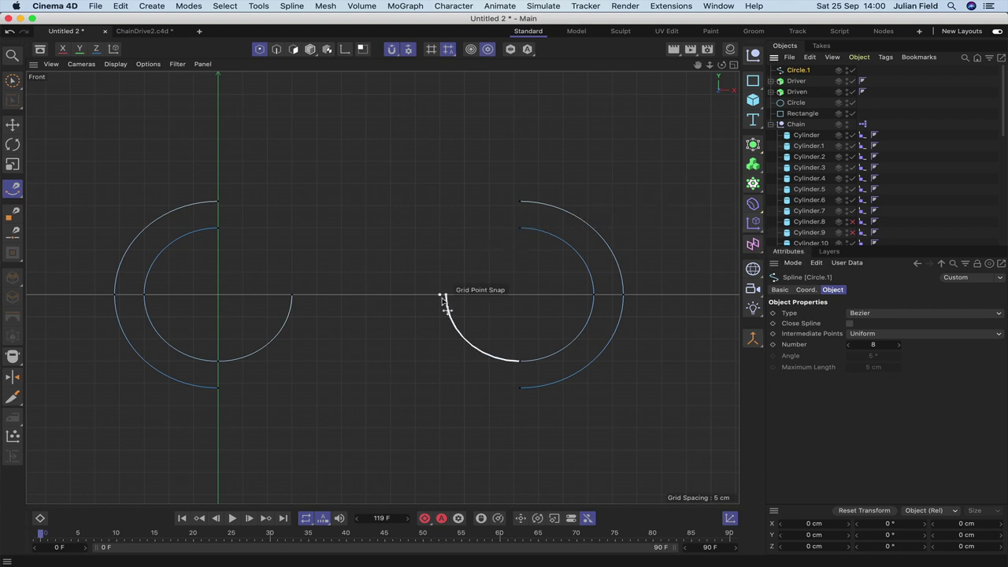
# Step: Close the open upper quarters of both inner circles between their end points with the Spline Pen
pyautogui.click(291, 7)
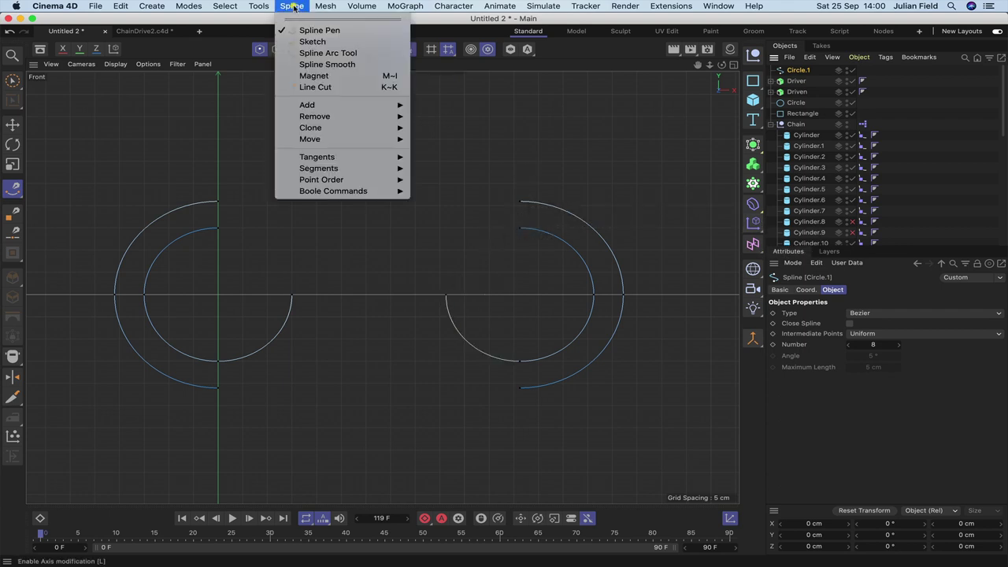
pyautogui.click(330, 31)
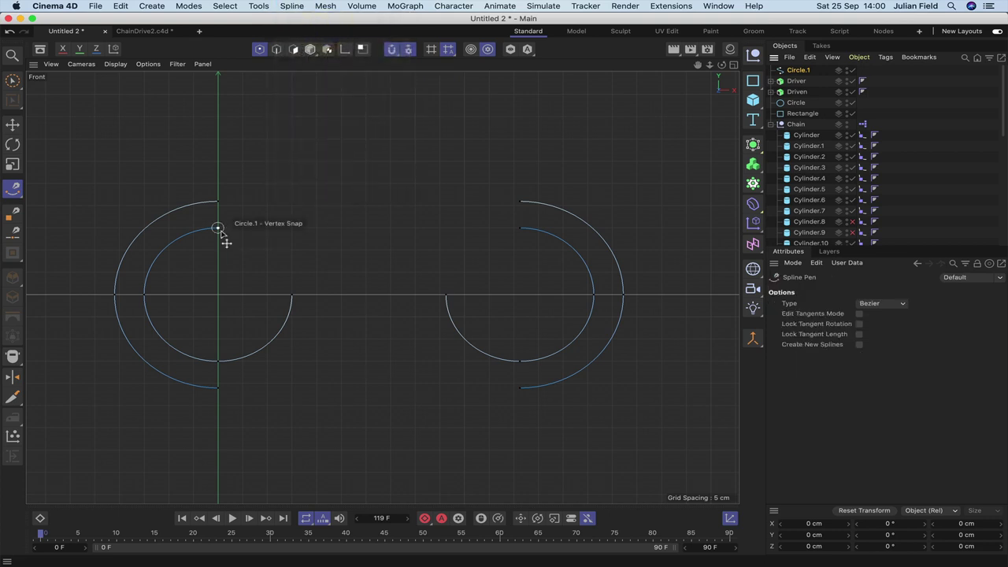
pyautogui.click(220, 230)
pyautogui.click(292, 295)
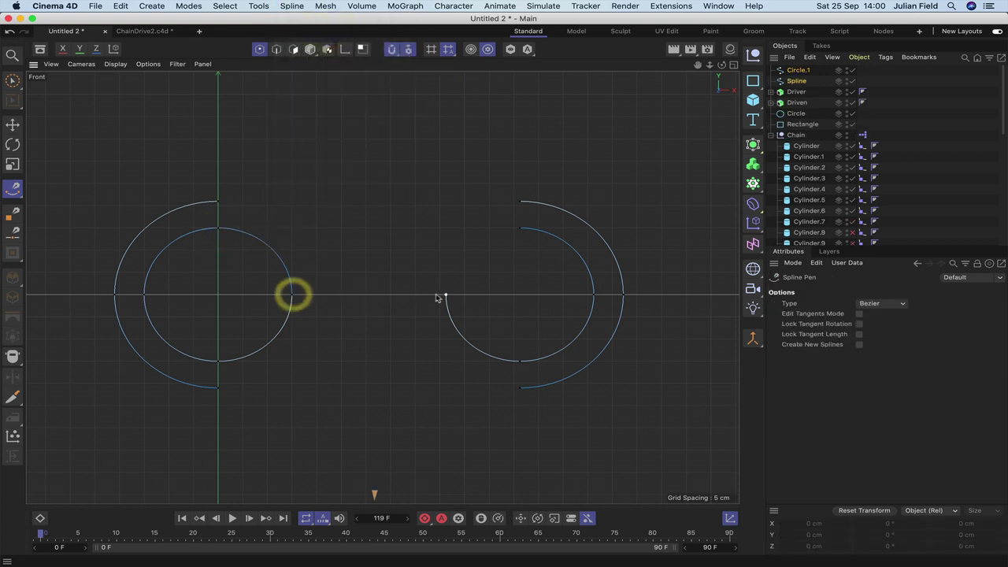
pyautogui.click(446, 295)
pyautogui.click(520, 228)
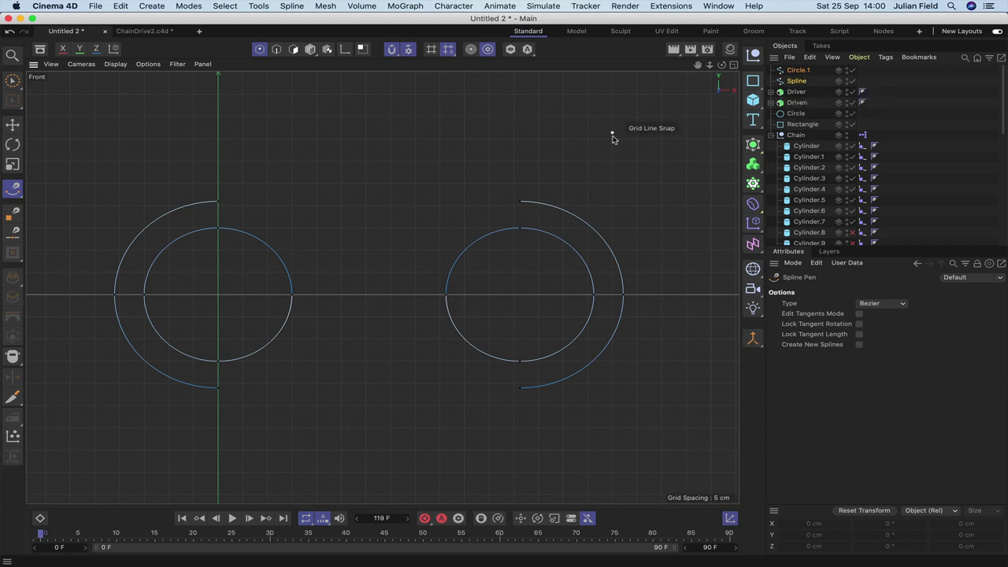
# Step: Join the two outer arcs into one closed outline with the Spline Pen, adding an inset midpoint above and below between the circles
pyautogui.click(218, 203)
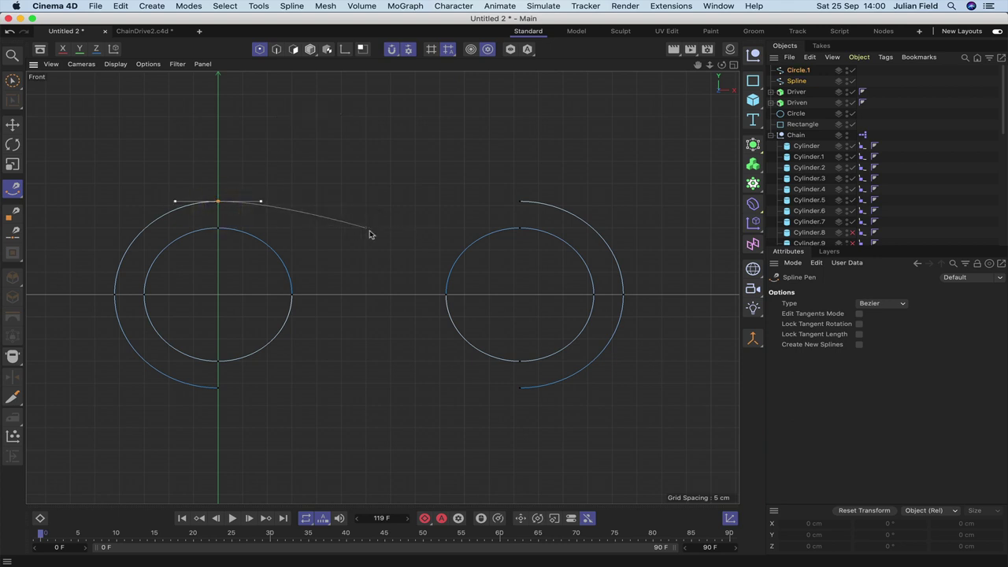
pyautogui.click(367, 228)
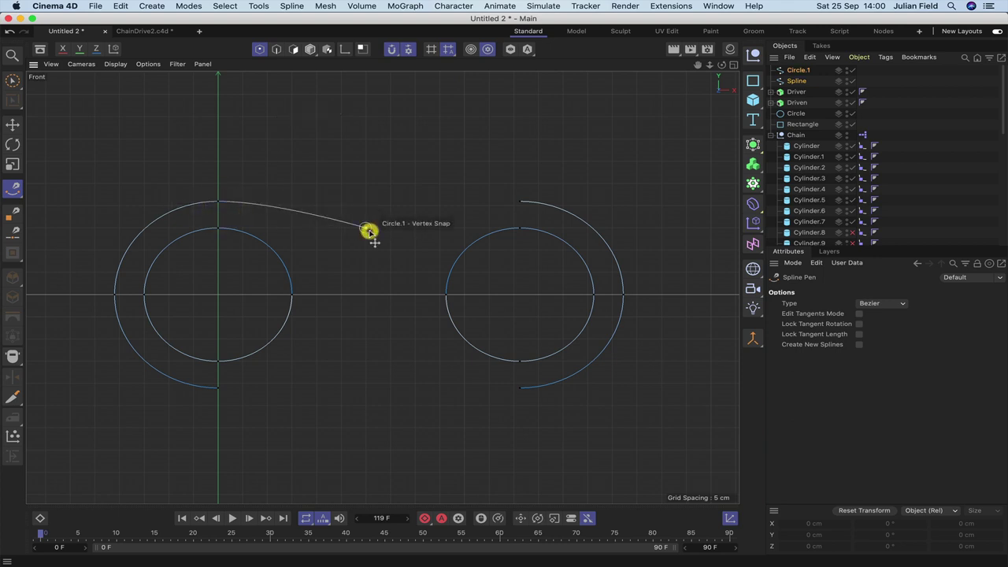
pyautogui.click(522, 206)
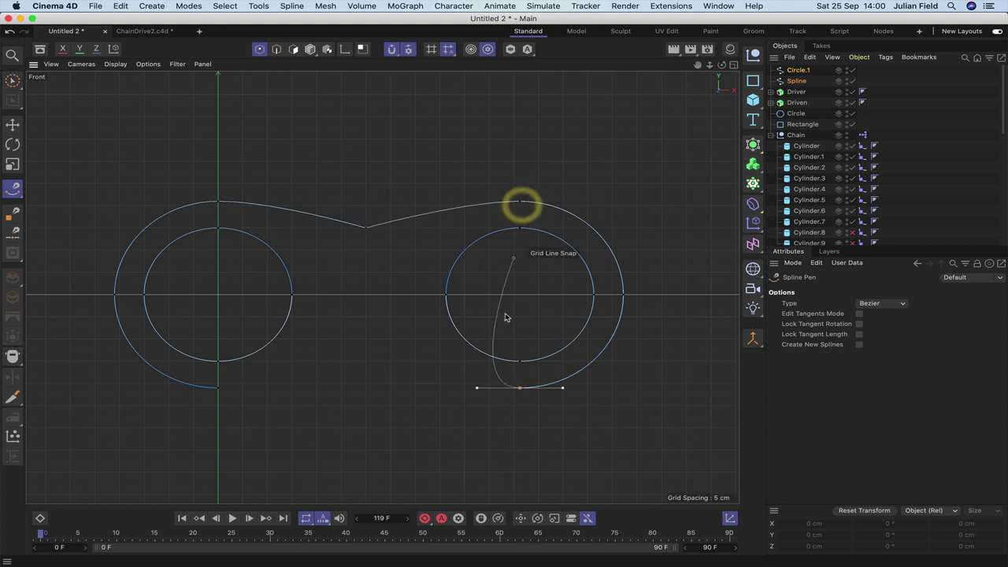
pyautogui.click(366, 364)
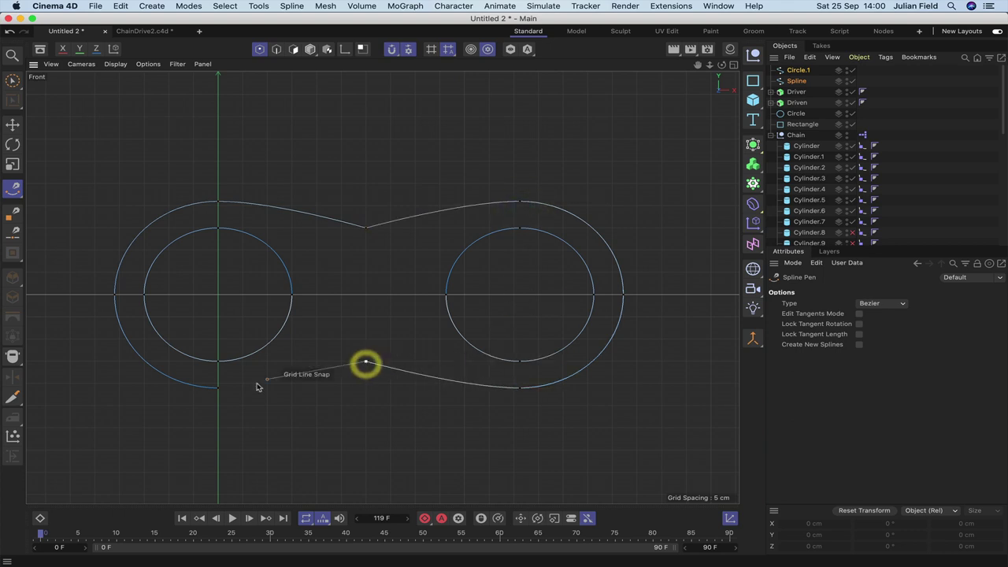
pyautogui.click(219, 388)
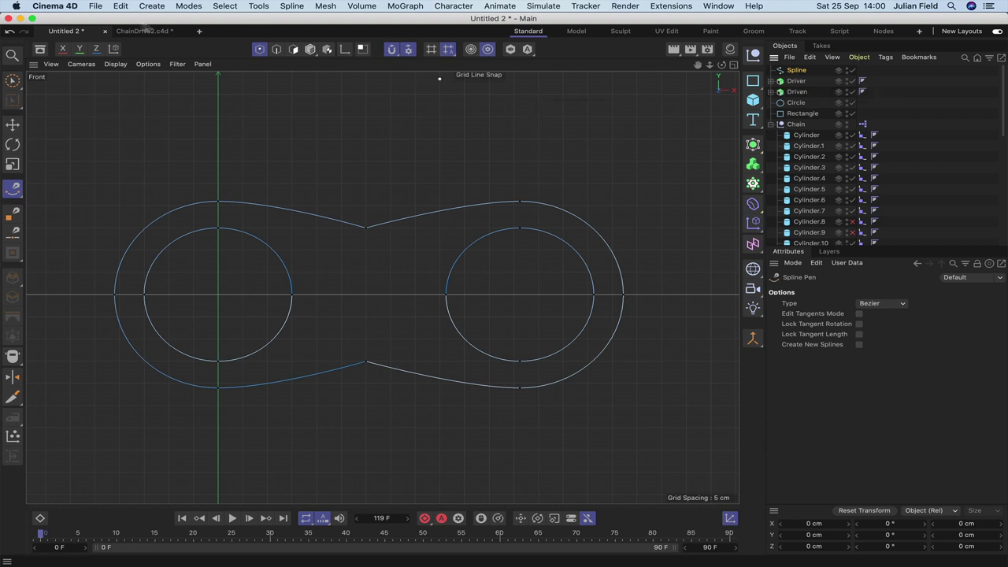
# Step: Apply Soft Interpolation to the outline's upper and lower midpoints to round the link's waist, and deselect the spline
pyautogui.click(12, 79)
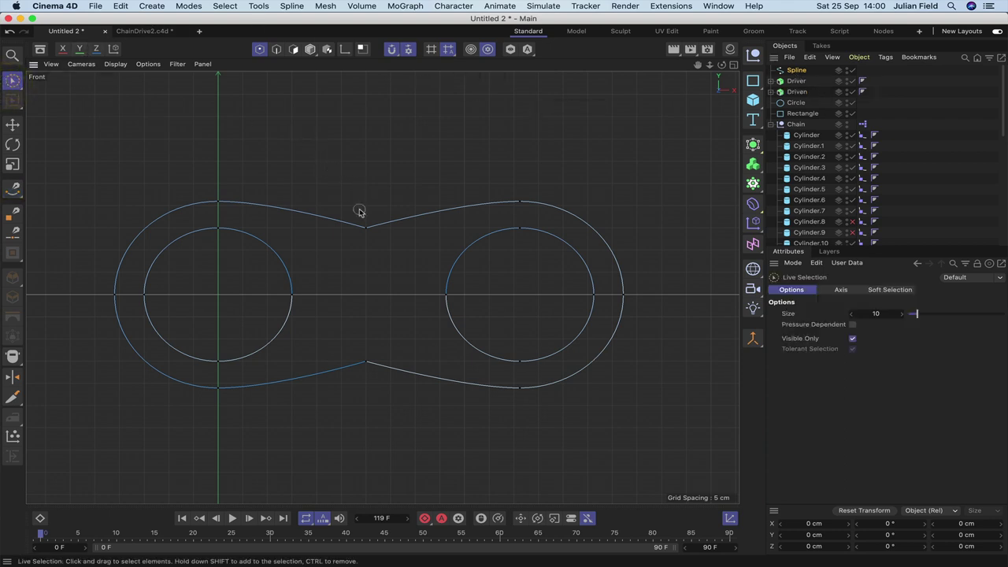
pyautogui.keyDown('shift'); pyautogui.click(366, 363); pyautogui.keyUp('shift')
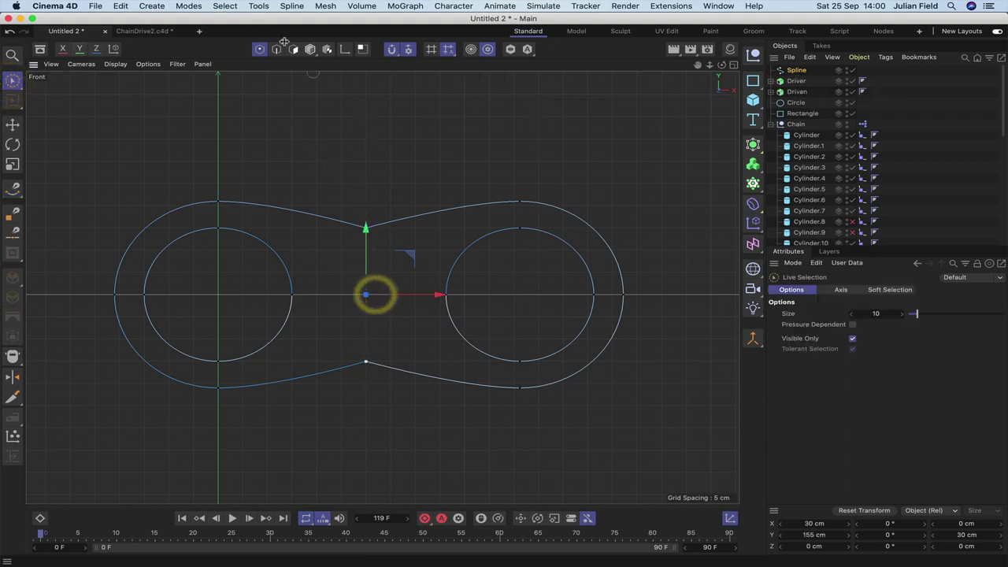
pyautogui.click(290, 5)
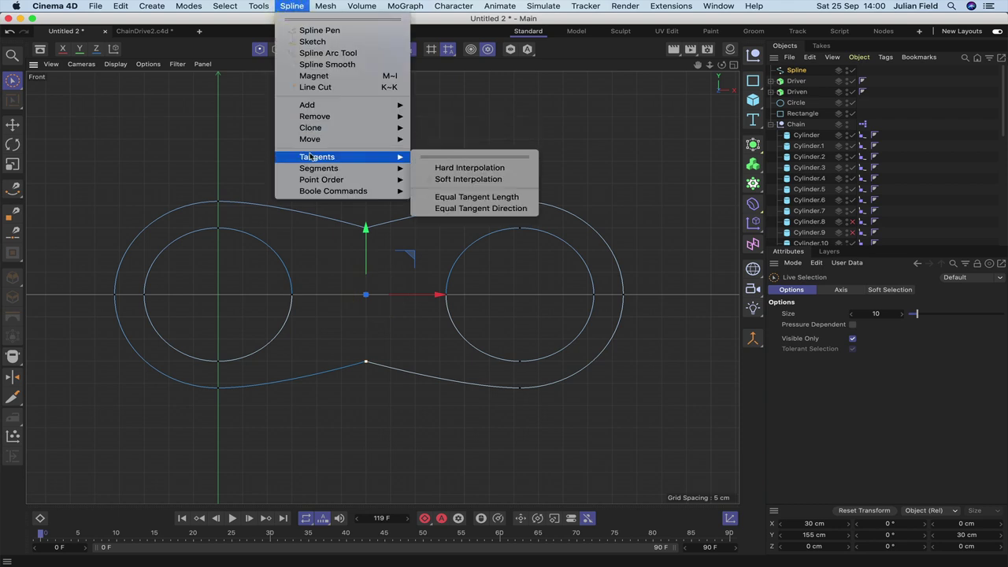
pyautogui.moveTo(398, 168)
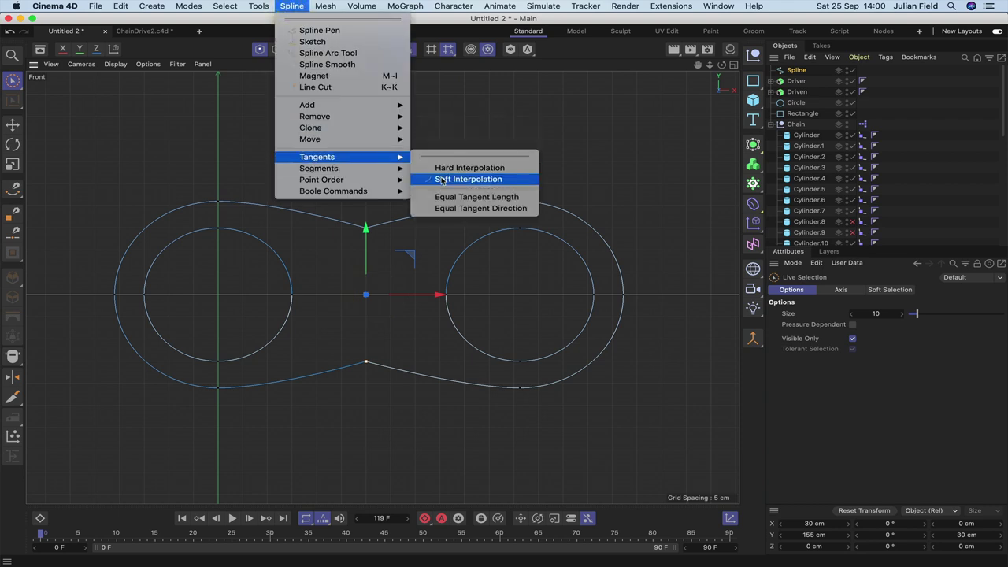
pyautogui.click(441, 177)
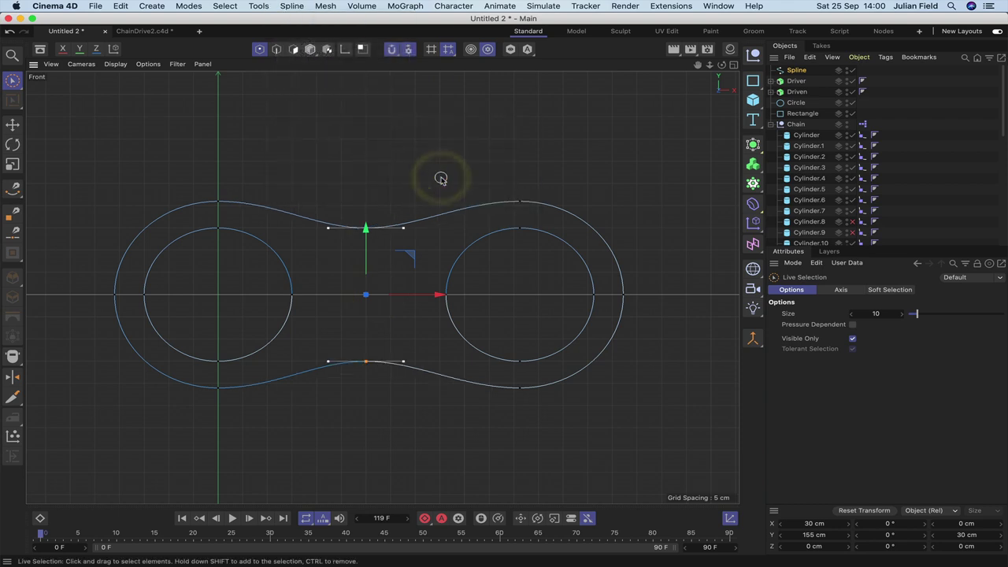
pyautogui.keyDown('ctrl'); pyautogui.click(822, 71); pyautogui.keyUp('ctrl')
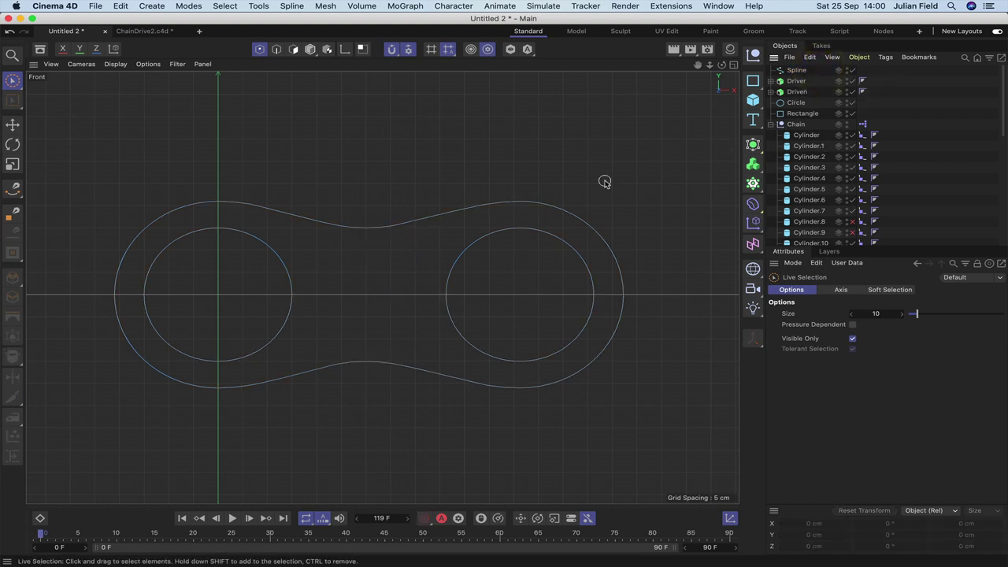
# Step: Return to the perspective view, switch the link spline to Model mode, and re-enable Cylinder.8
pyautogui.press('F1')
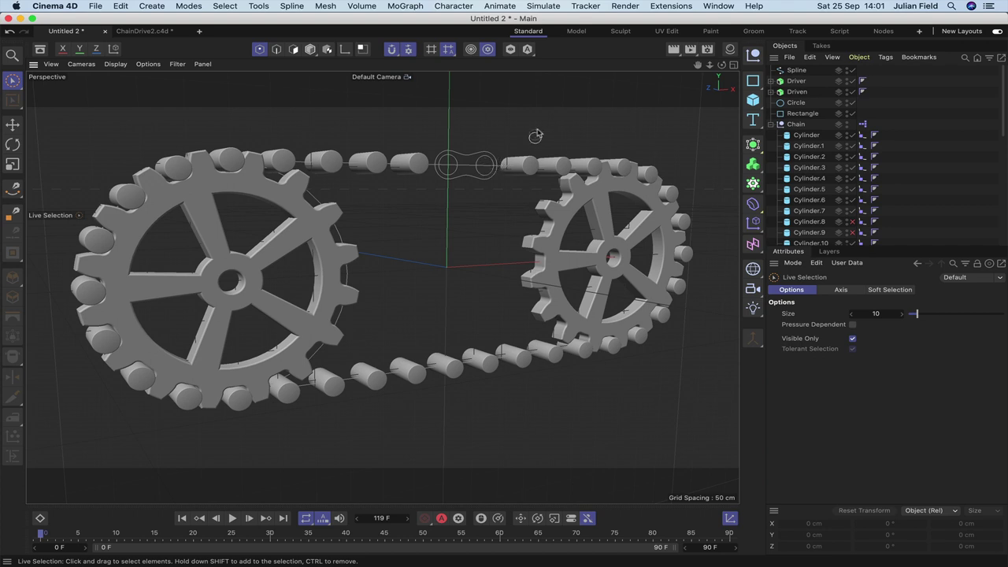
pyautogui.click(797, 70)
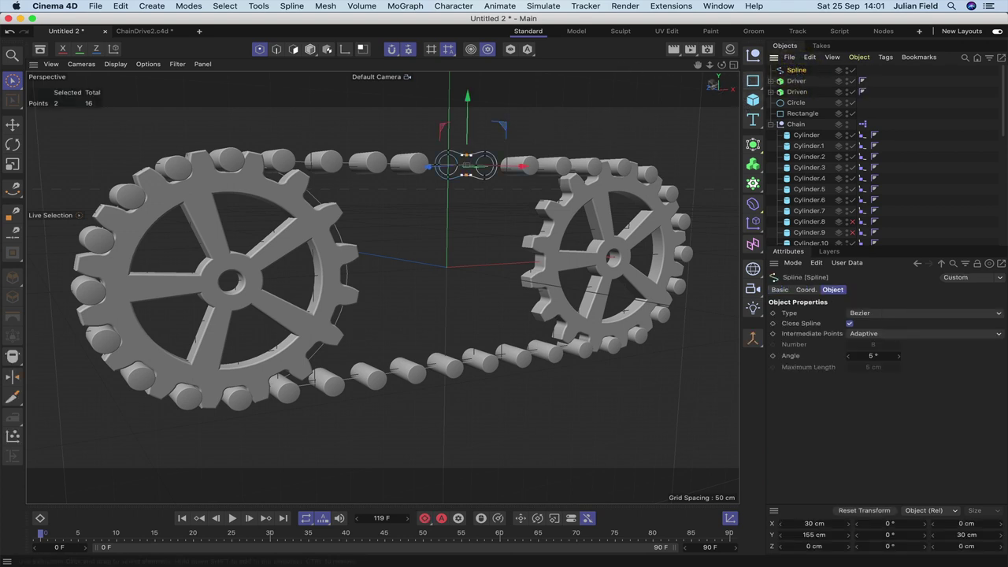
pyautogui.click(311, 50)
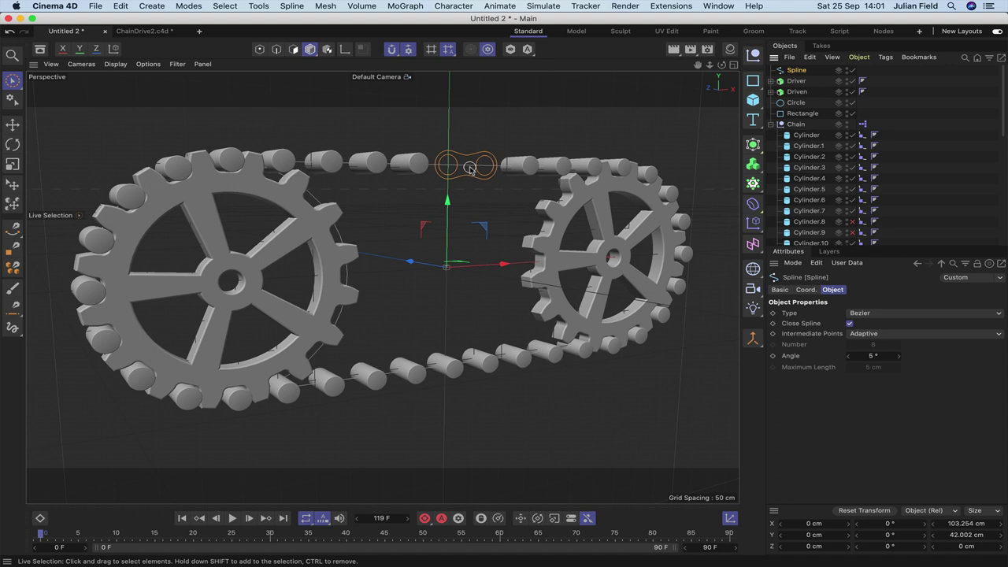
pyautogui.click(854, 221)
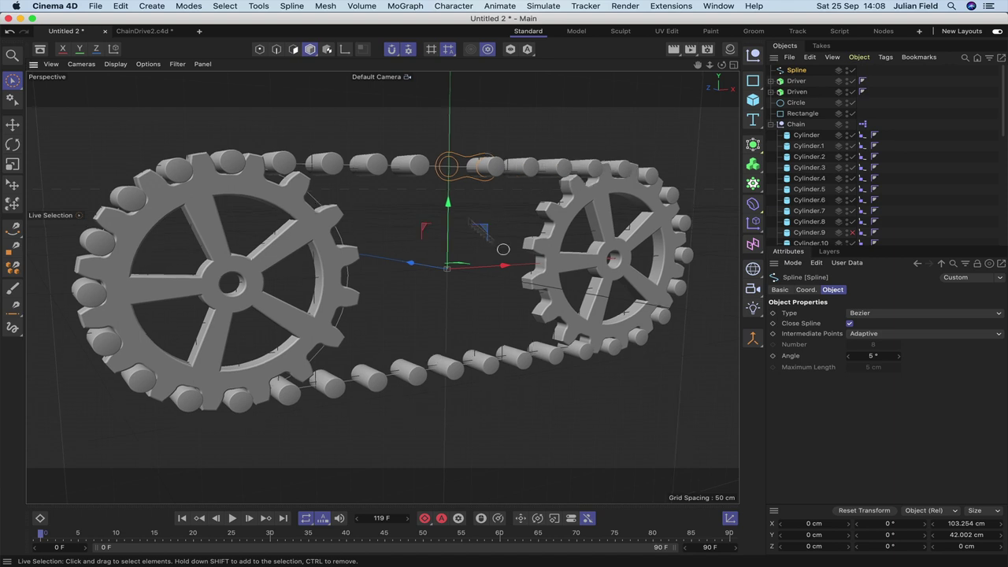
# Step: Center the link spline's axis on all of its points with Axis Center
pyautogui.click(250, 9)
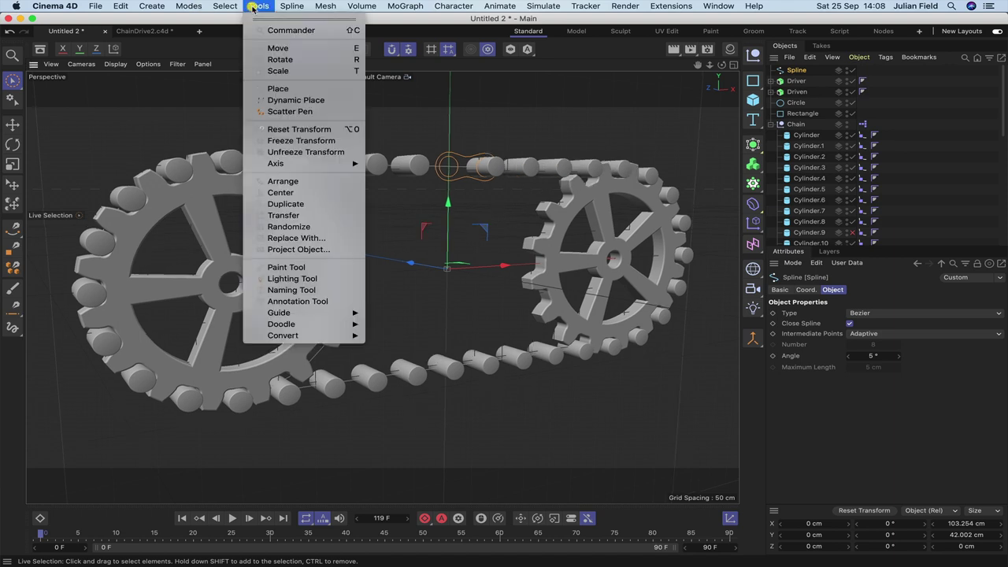
pyautogui.moveTo(271, 164)
pyautogui.click(426, 175)
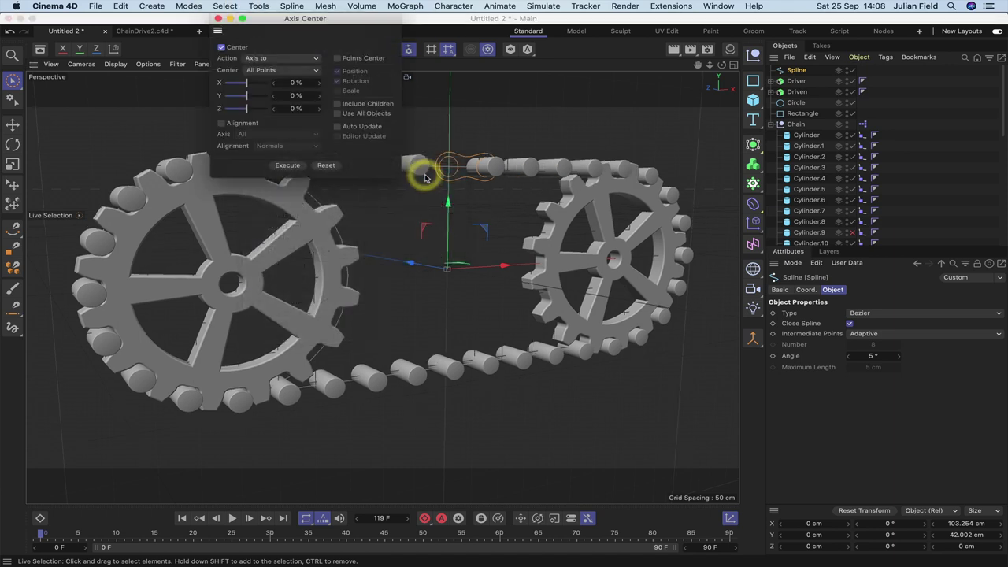
pyautogui.click(293, 165)
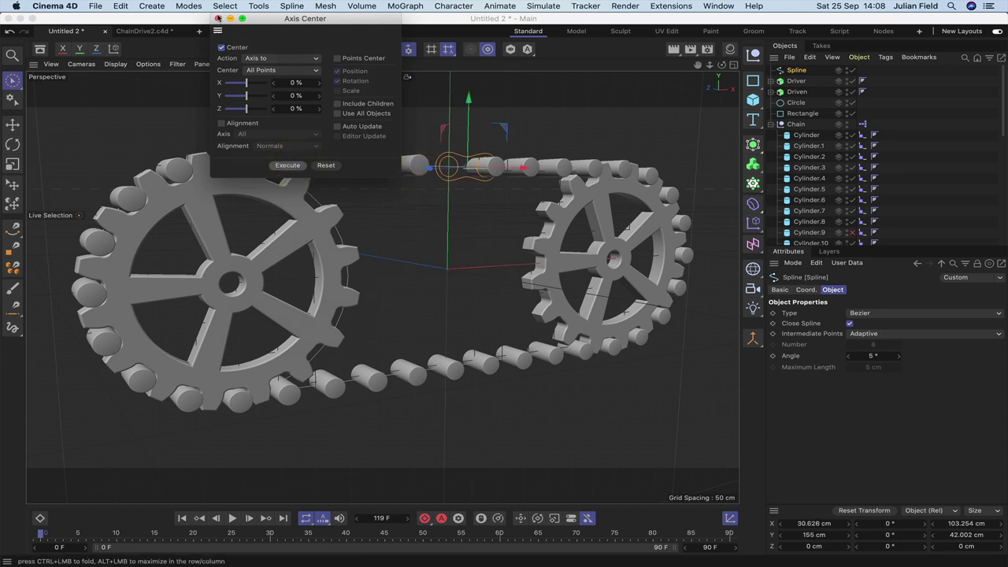
pyautogui.click(218, 18)
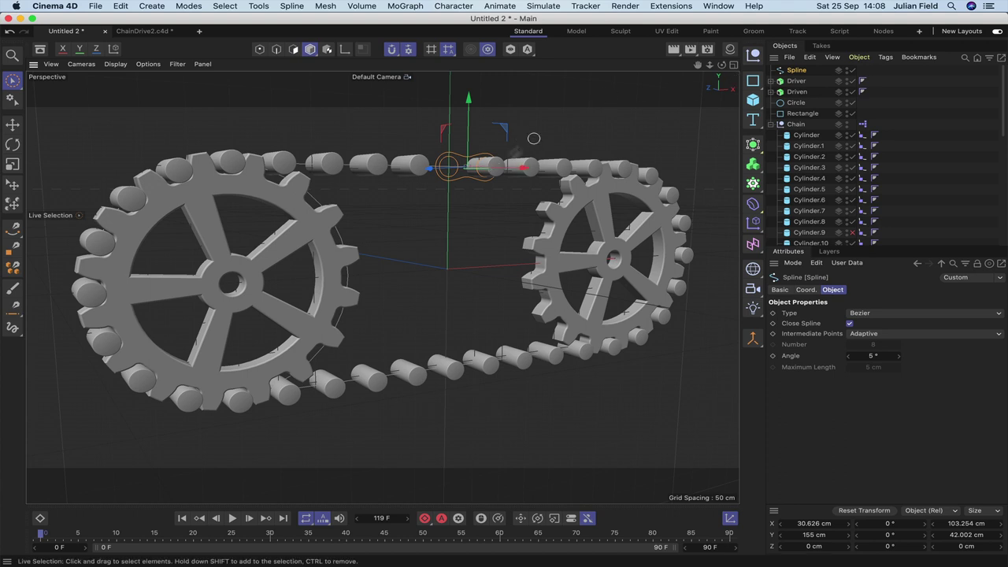
# Step: Extrude the link spline with an offset of 5 cm
pyautogui.click(796, 71)
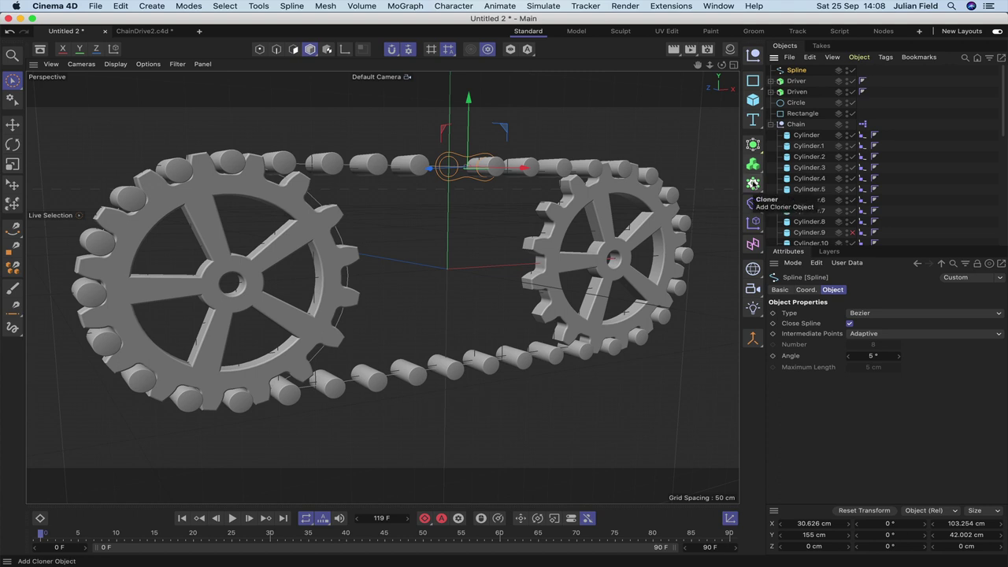
pyautogui.click(754, 183)
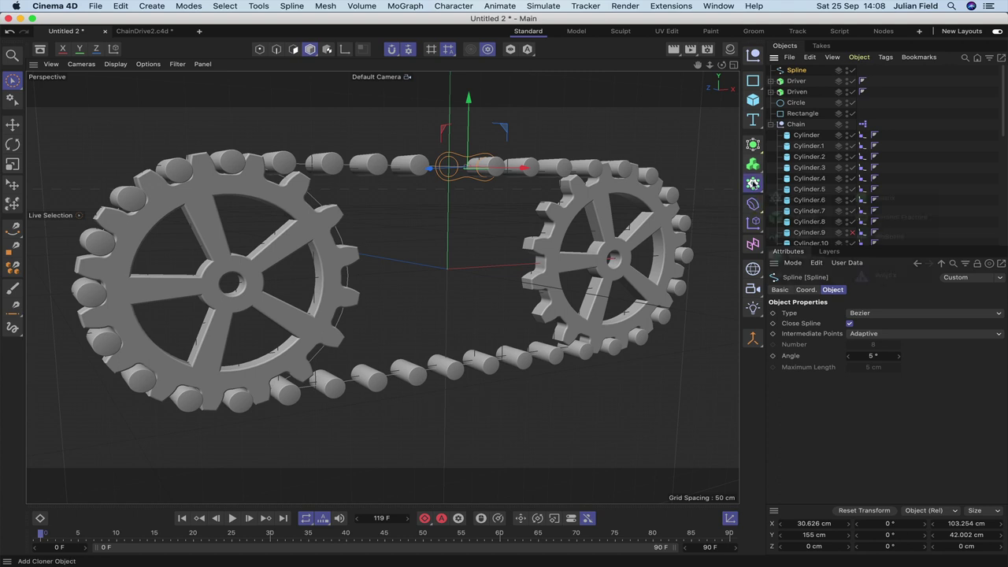
pyautogui.click(711, 160)
pyautogui.click(753, 144)
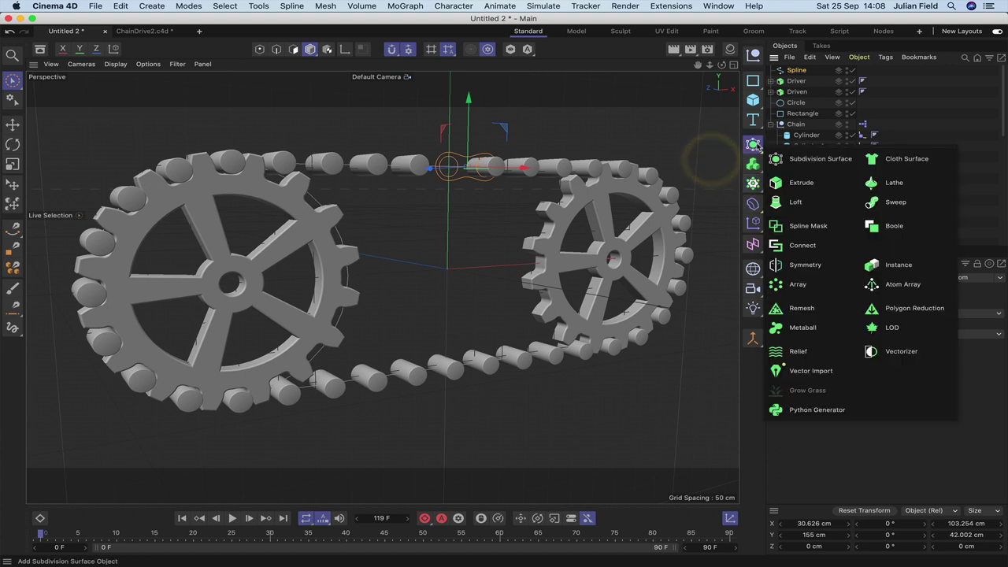
pyautogui.keyDown('alt'); pyautogui.click(812, 183); pyautogui.keyUp('alt')
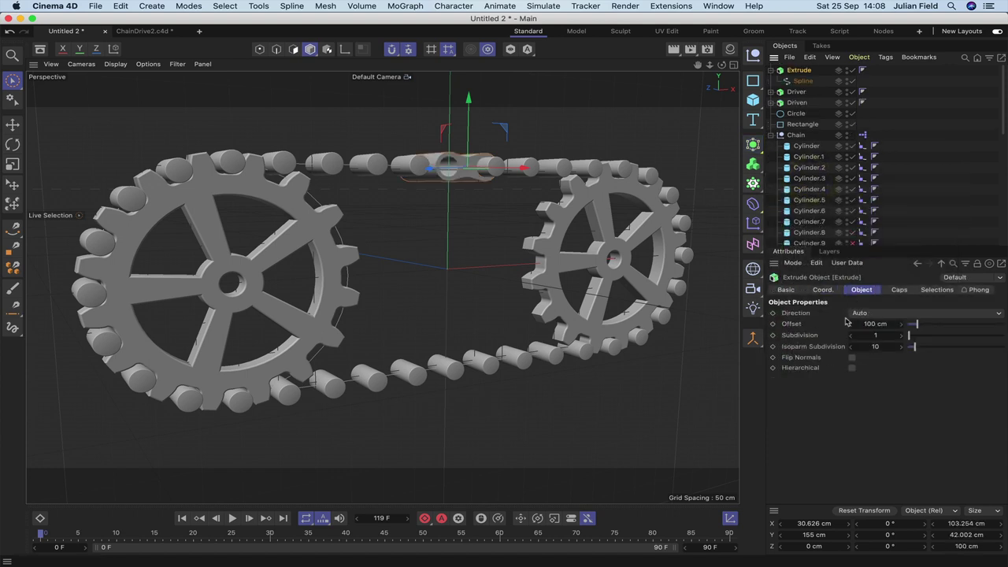
pyautogui.press('F2')
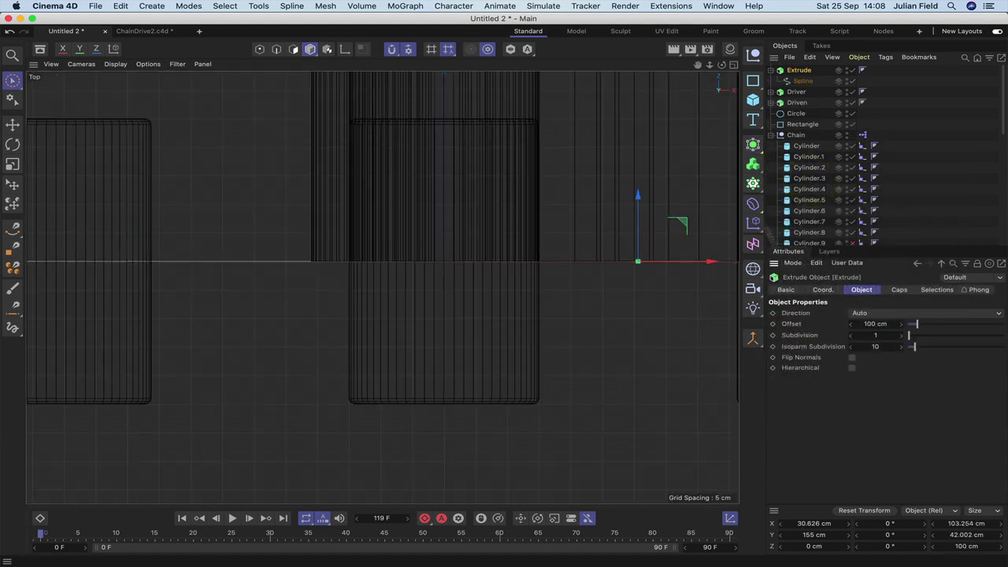
pyautogui.scroll(-6, 383, 287)
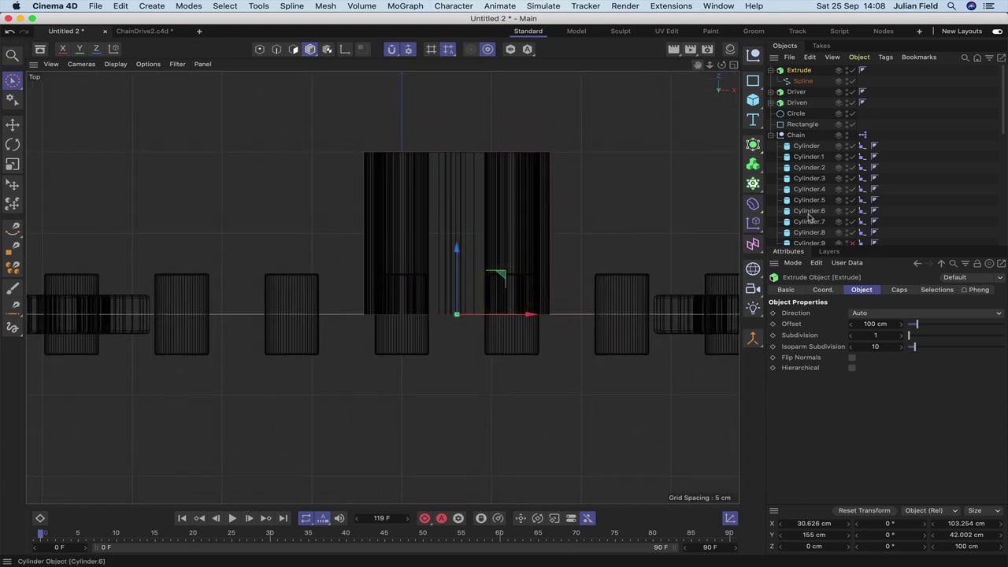
pyautogui.click(874, 324)
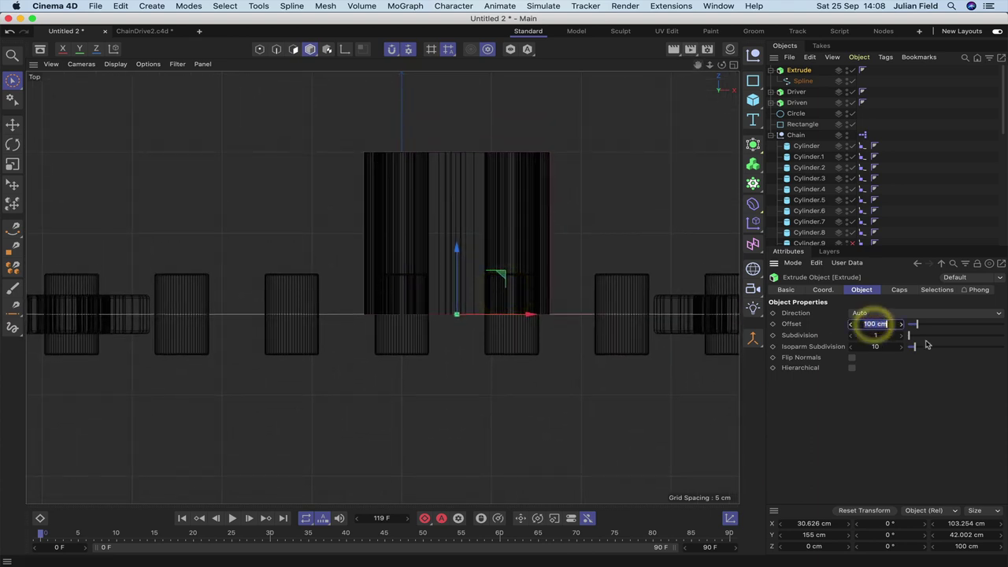
pyautogui.write('5')
pyautogui.press('Return')
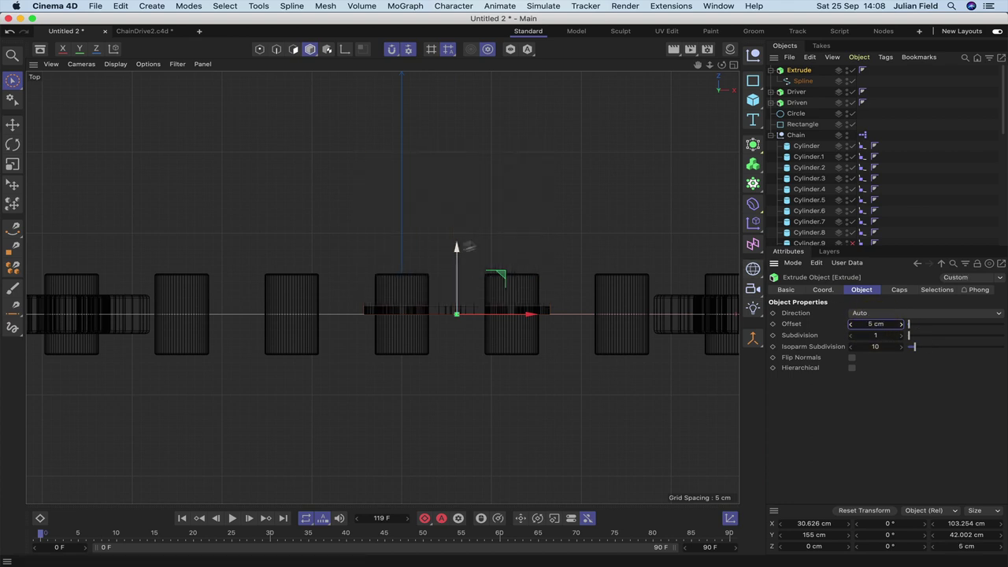
# Step: Move the extruded link along Z to about -23.9 cm, near the ends of the cylinders, with snapping turned off
pyautogui.moveTo(698, 65); pyautogui.dragTo(499, 288)
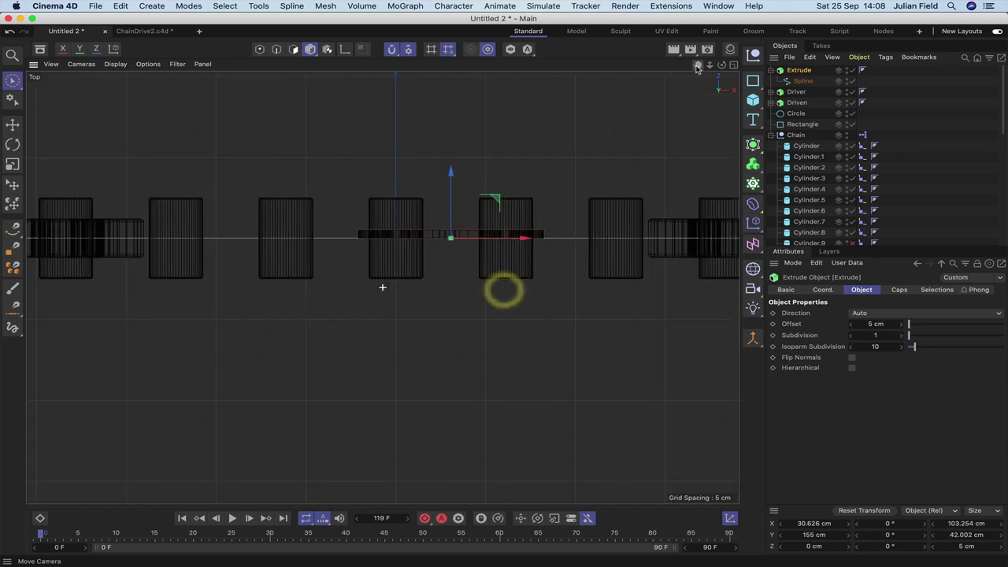
pyautogui.scroll(5, 578, 124)
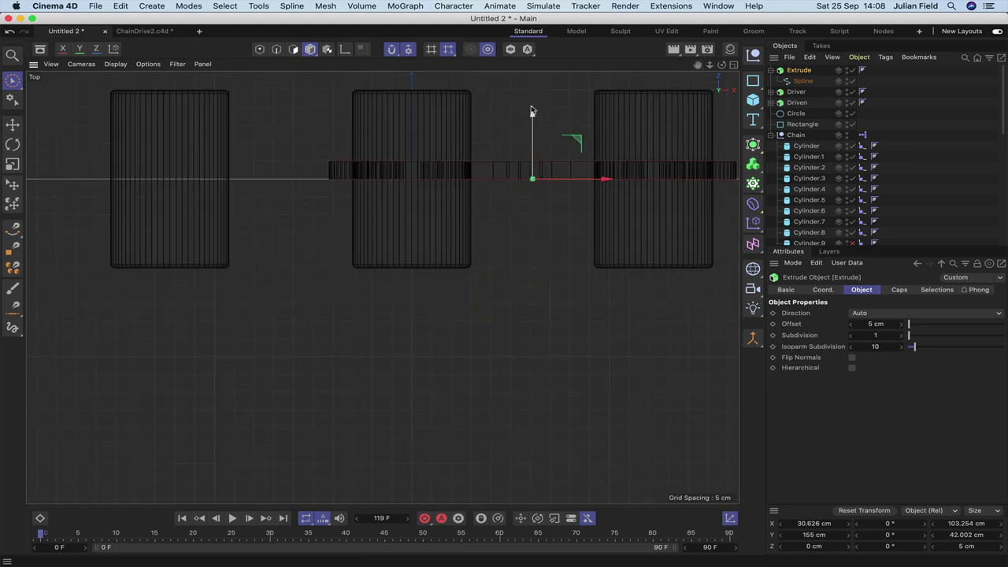
pyautogui.moveTo(532, 112); pyautogui.dragTo(528, 193)
pyautogui.click(393, 51)
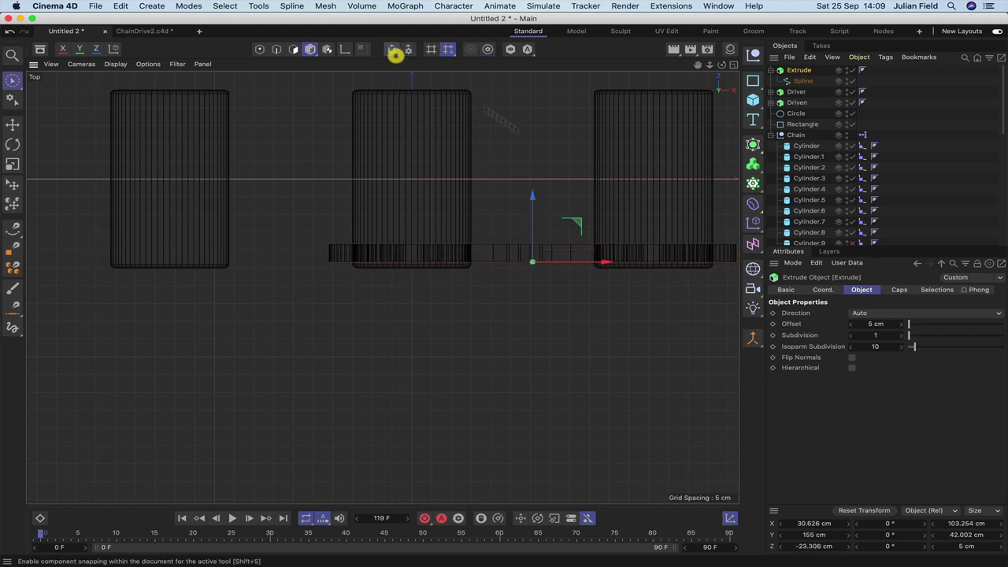
pyautogui.moveTo(531, 194); pyautogui.dragTo(531, 198)
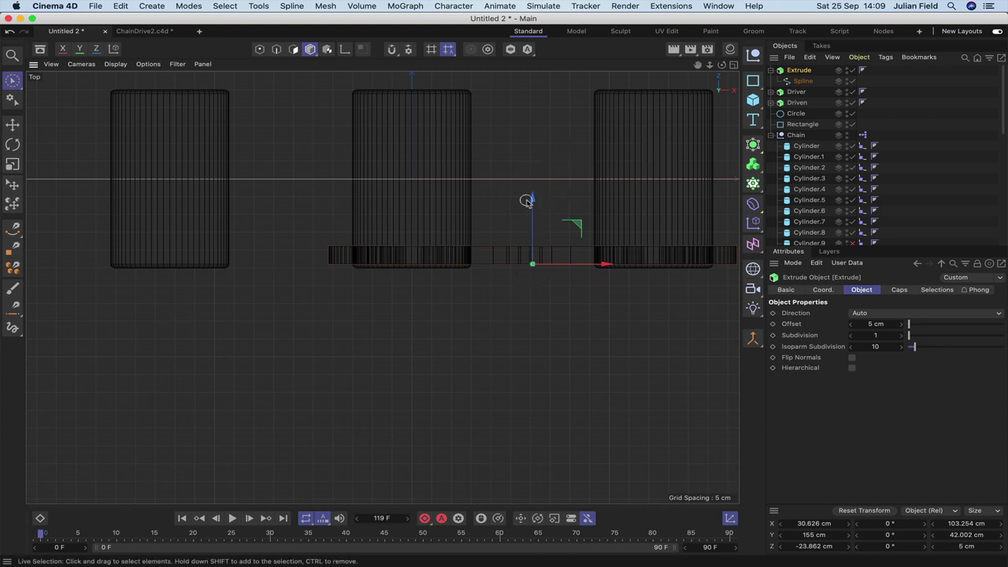
# Step: Duplicate the extruded link to the cylinders' opposite end at about Z 23.7 cm, with its offset set to -5 cm
pyautogui.keyDown('ctrl'); pyautogui.moveTo(532, 197); pyautogui.dragTo(532, 163); pyautogui.keyUp('ctrl')
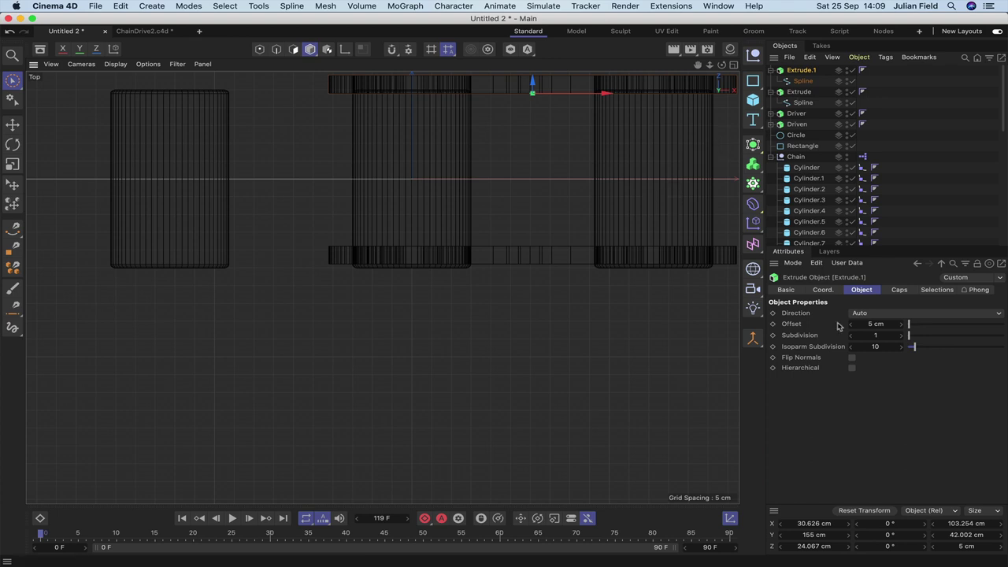
pyautogui.click(869, 323)
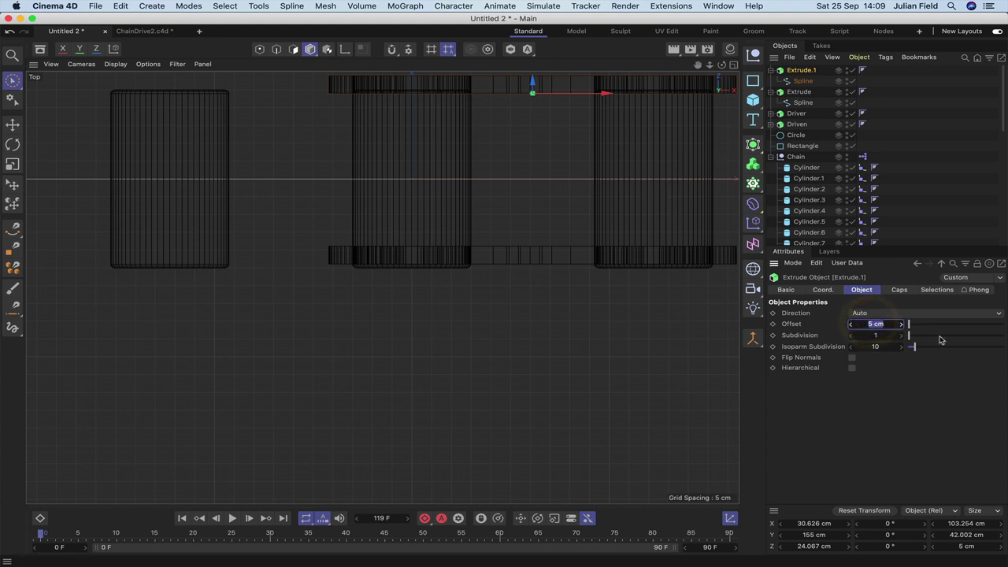
pyautogui.press('Return')
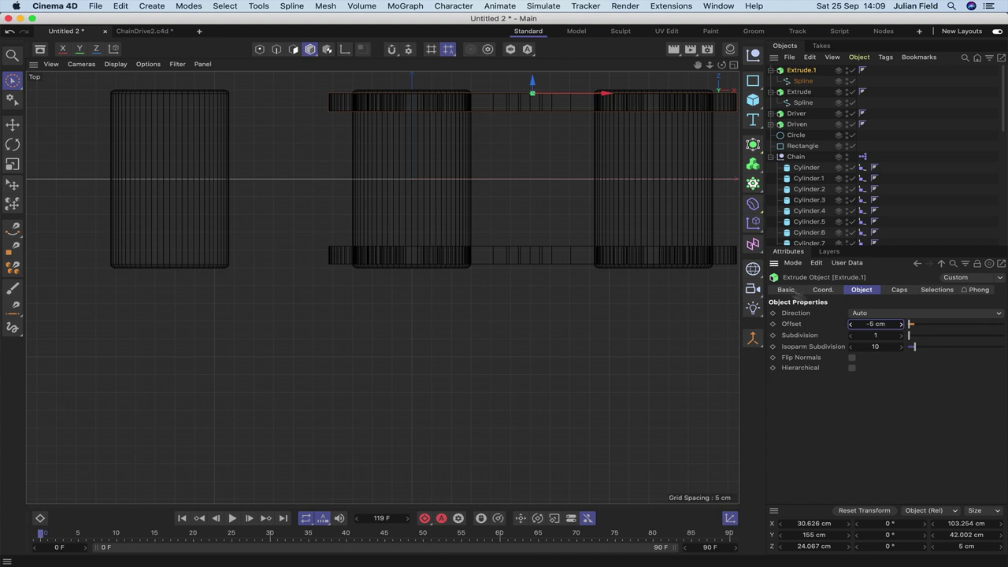
pyautogui.press('z')
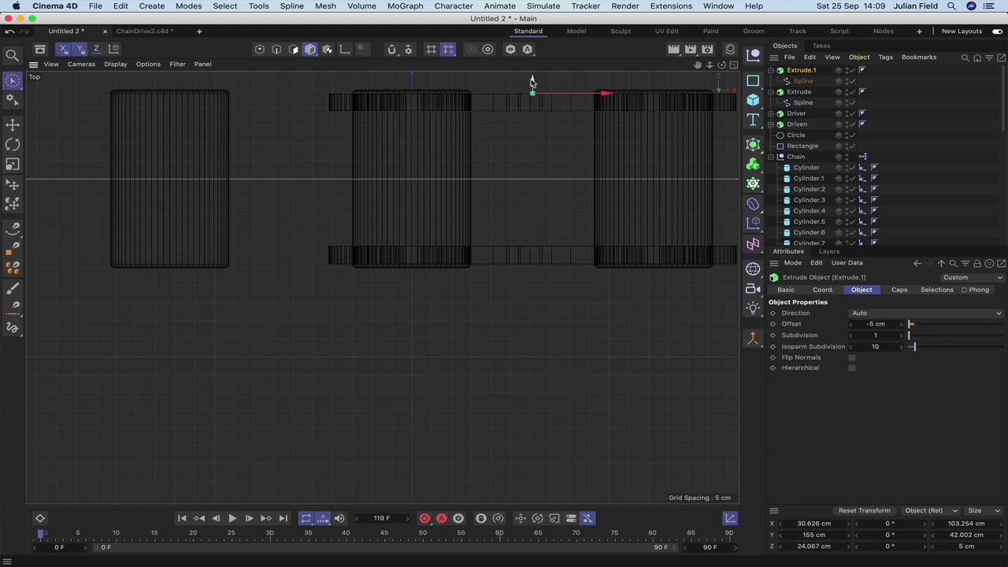
pyautogui.moveTo(532, 82); pyautogui.dragTo(532, 83)
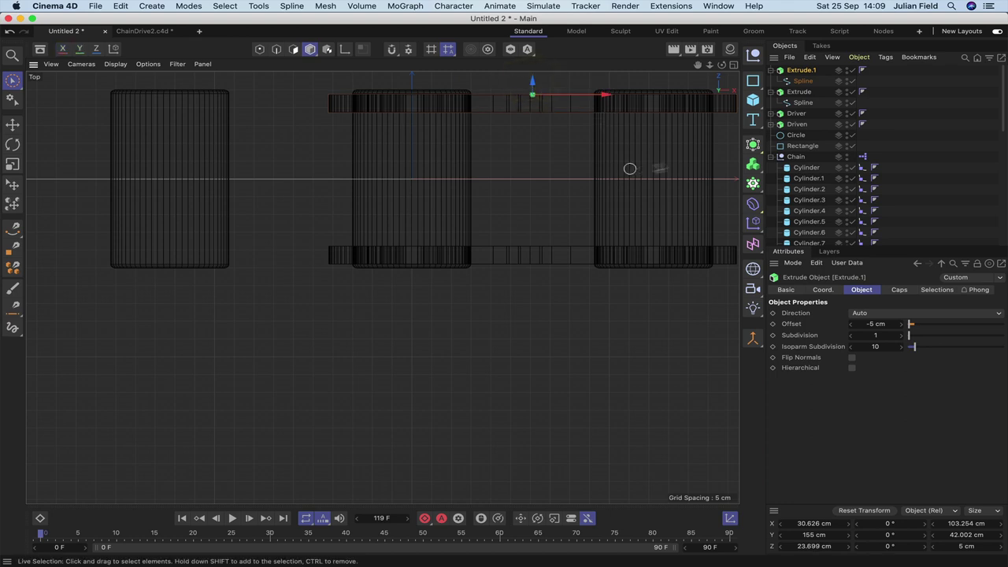
# Step: Deselect and collapse both link extrusions in the object hierarchy, and return to the perspective view
pyautogui.click(827, 85)
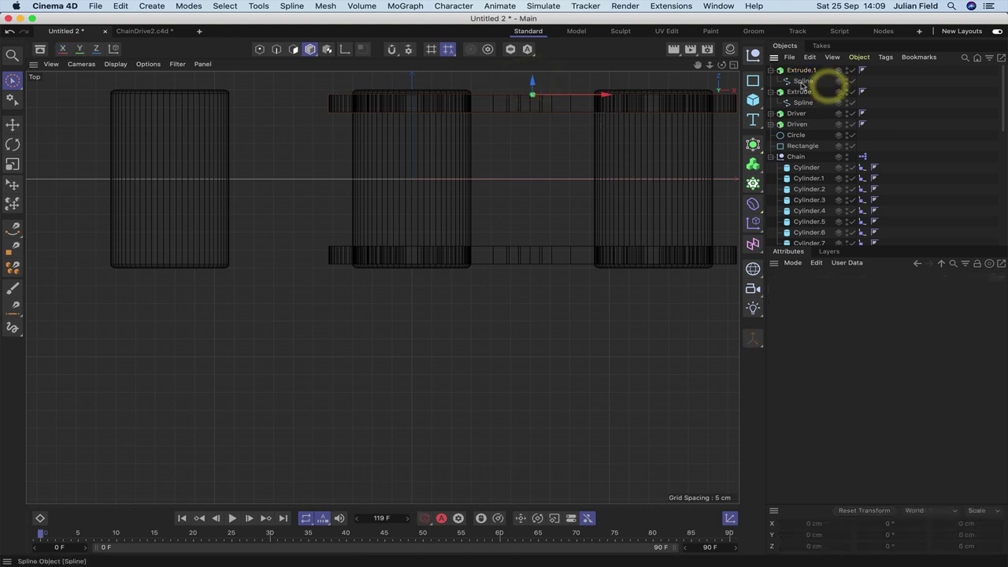
pyautogui.click(771, 92)
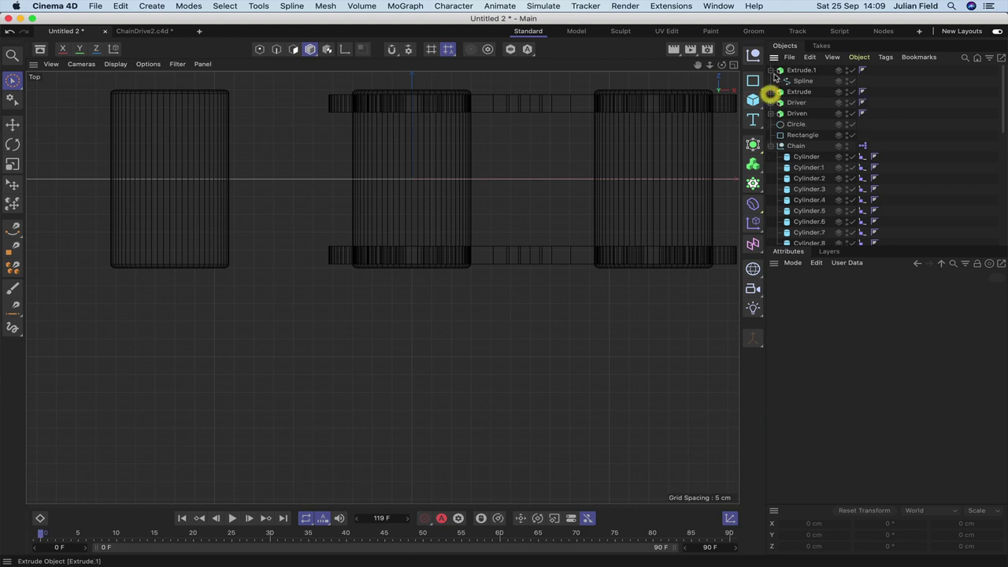
pyautogui.click(771, 70)
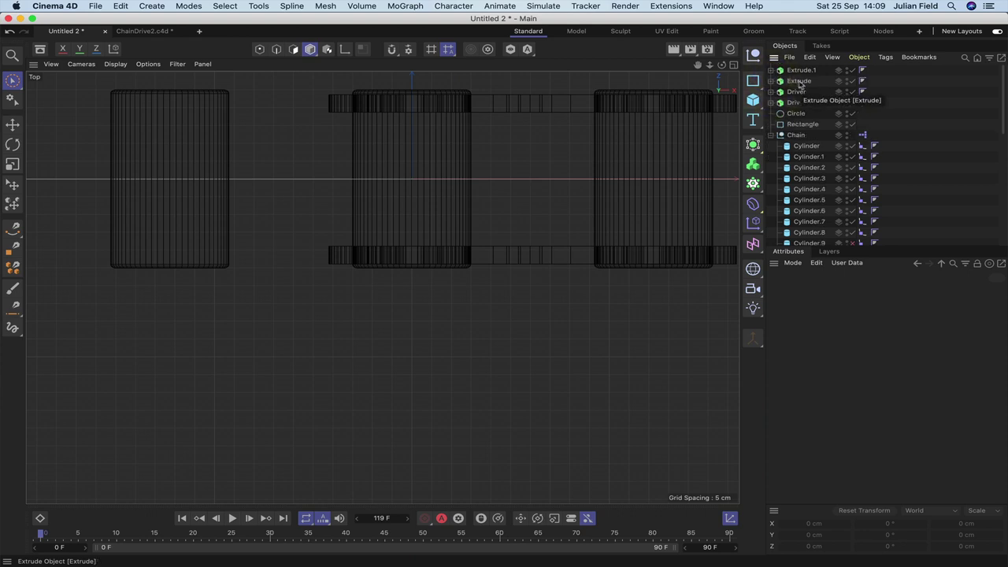
pyautogui.press('F1')
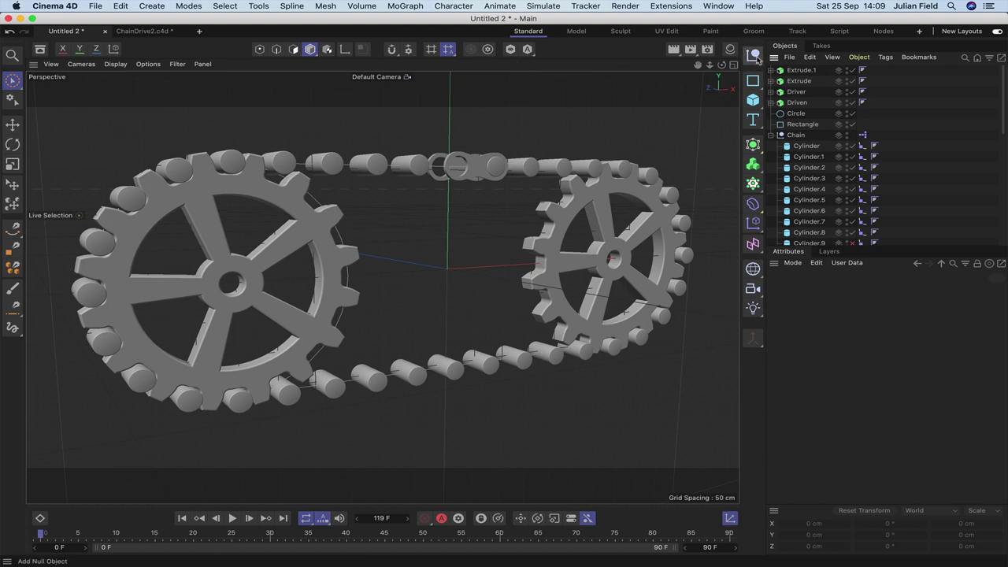
# Step: Add a null, make it a child of Cylinder.8, and set its X and Y position to 0 cm
pyautogui.click(755, 56)
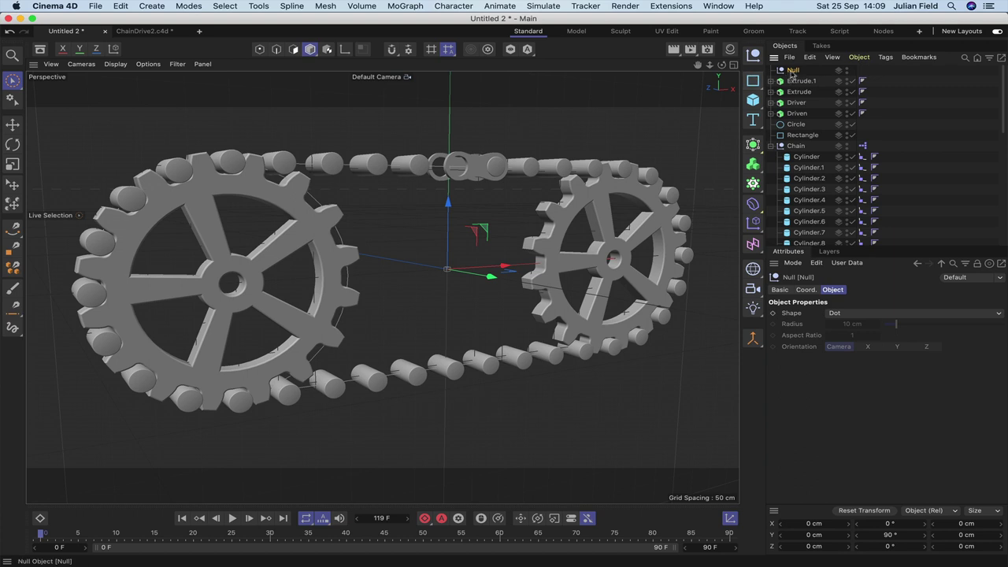
pyautogui.moveTo(793, 74)
pyautogui.mouseDown()
pyautogui.moveTo(803, 241)
pyautogui.moveTo(803, 160)
pyautogui.mouseUp()
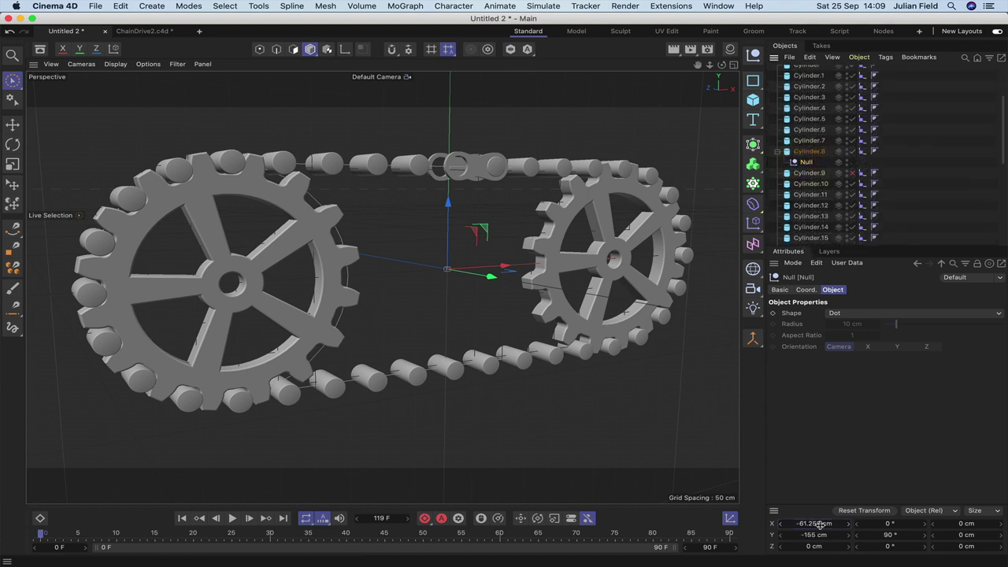
pyautogui.doubleClick(819, 524)
pyautogui.write('0')
pyautogui.press('Return')
pyautogui.doubleClick(812, 535)
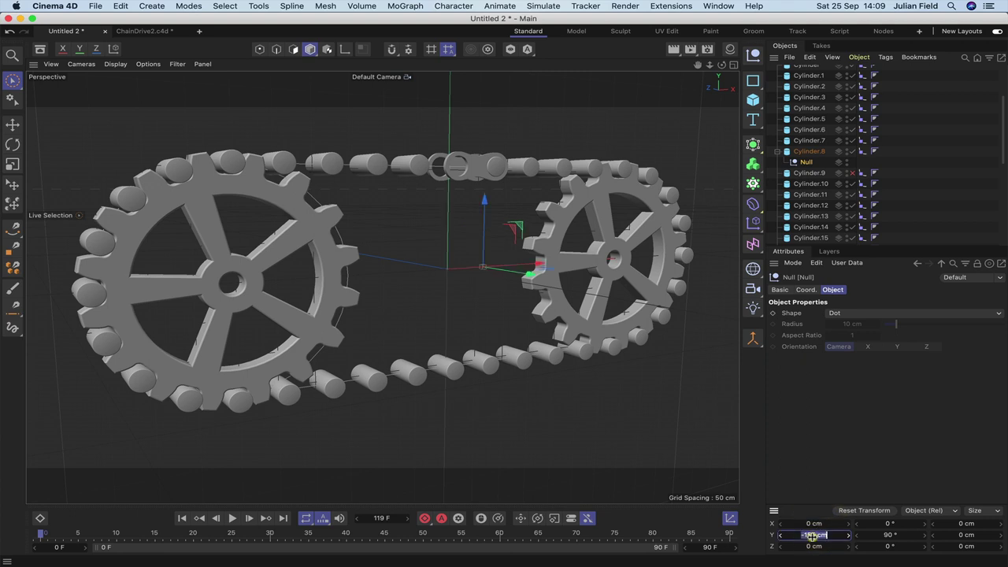
pyautogui.press('BackSpace')
pyautogui.write('0')
pyautogui.press('Return')
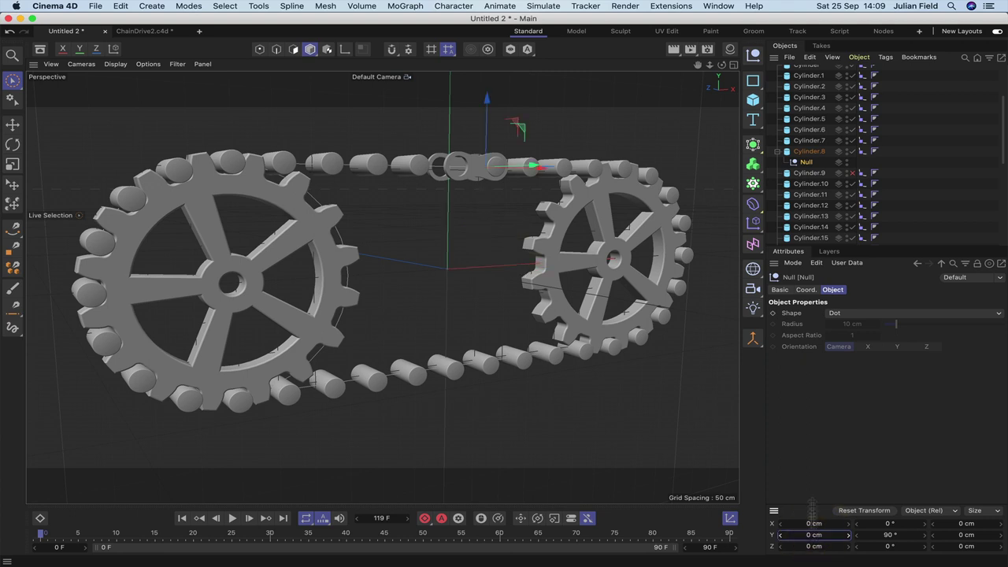
# Step: Move the null back to the top level, nest both link extrusions under it, and check its axis in the front and top views
pyautogui.moveTo(799, 163); pyautogui.dragTo(794, 71)
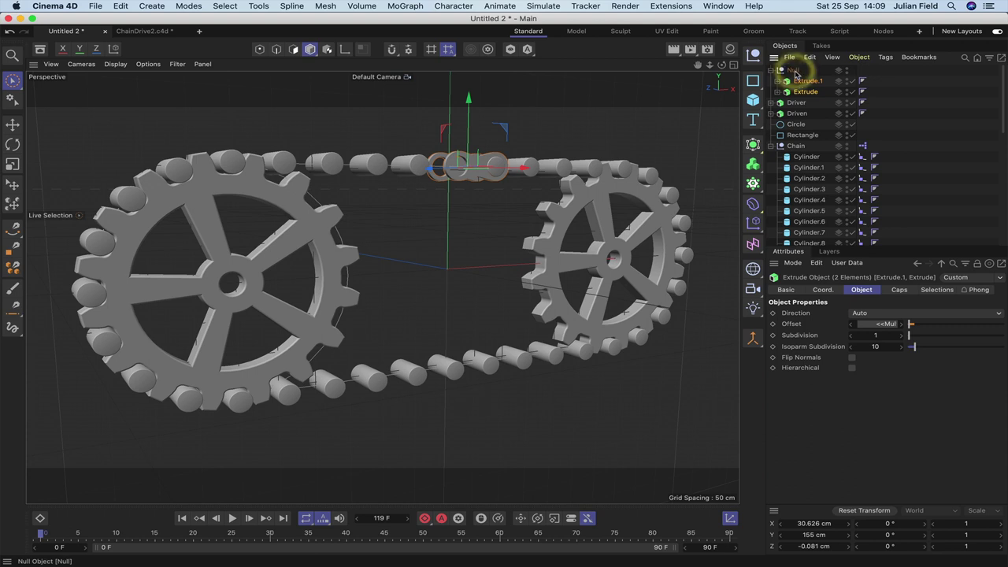
pyautogui.click(794, 70)
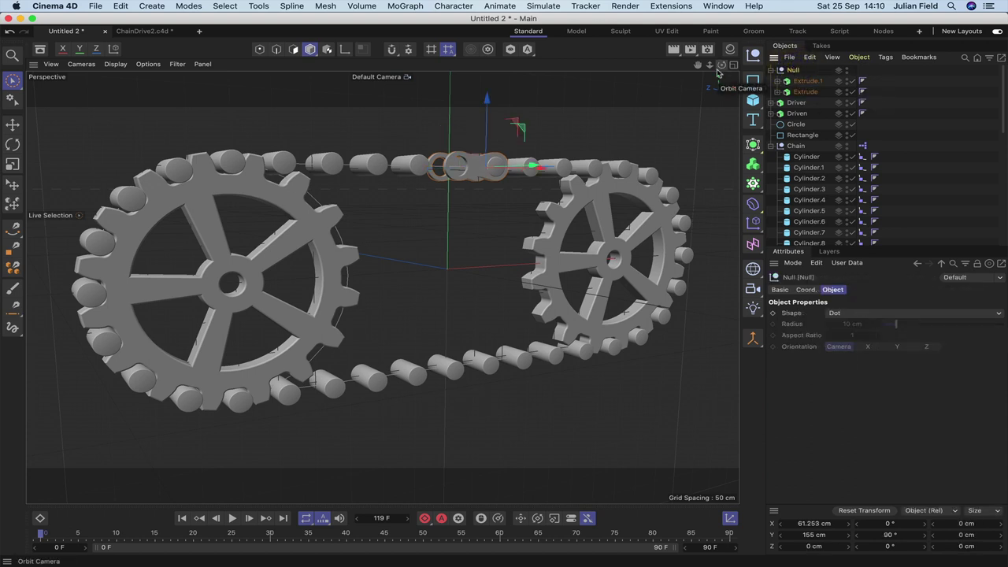
pyautogui.press('F4')
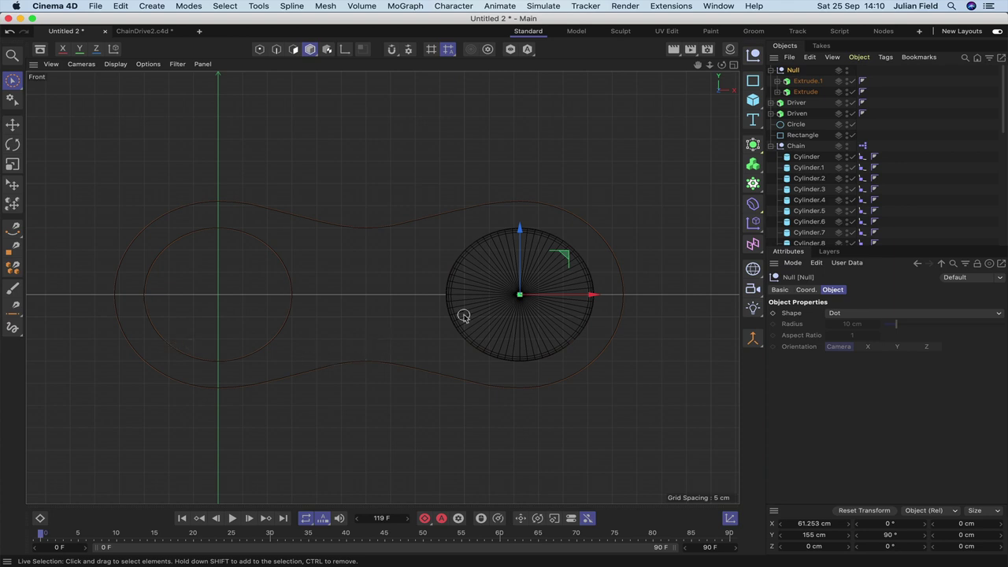
pyautogui.press('F1')
pyautogui.press('F2')
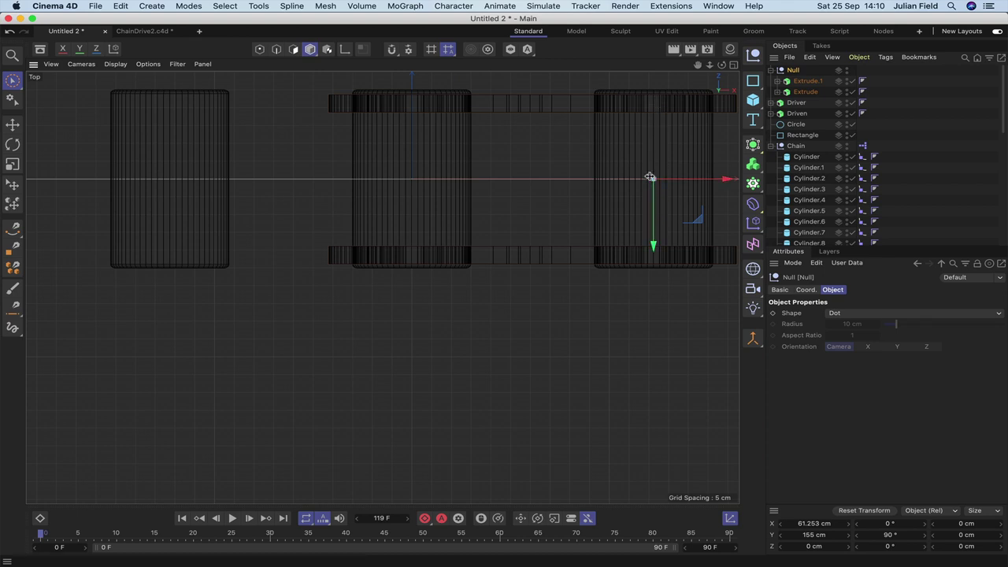
pyautogui.press('F1')
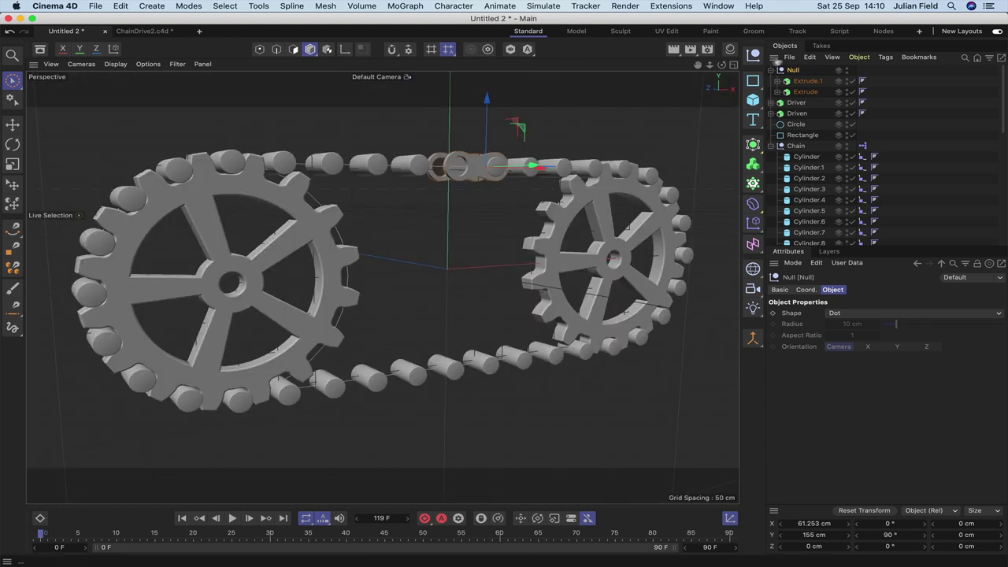
# Step: Rename the null holding both link plates as WideLink, collapse it, and duplicate it
pyautogui.moveTo(789, 70); pyautogui.dragTo(793, 76)
pyautogui.doubleClick(793, 71)
pyautogui.write('WideLi')
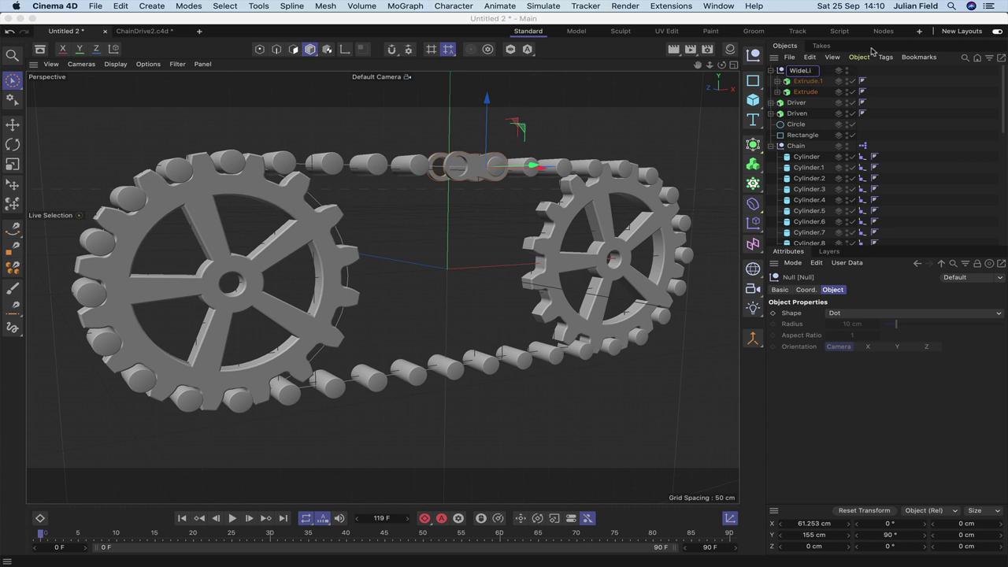
pyautogui.write('nk')
pyautogui.press('Return')
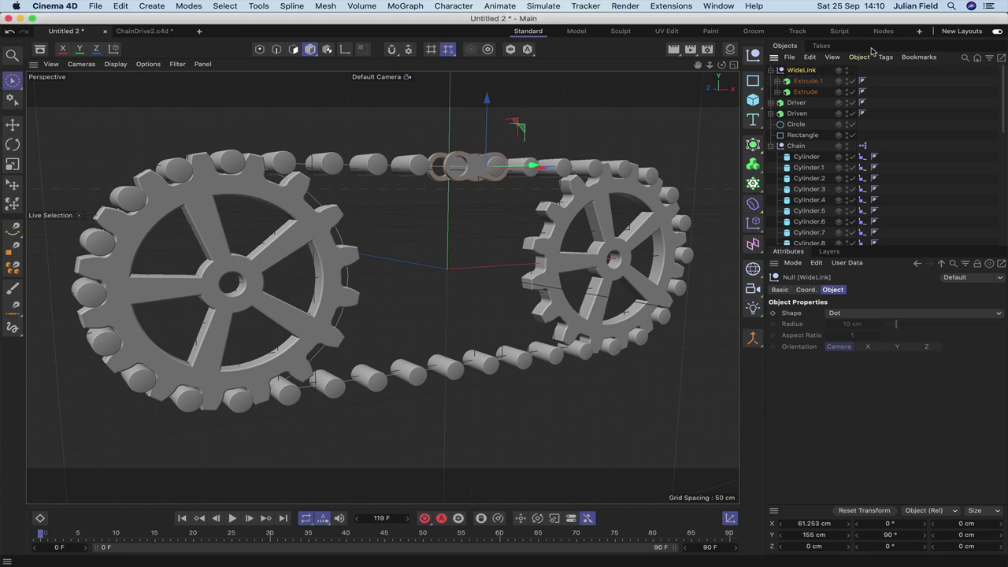
pyautogui.click(772, 71)
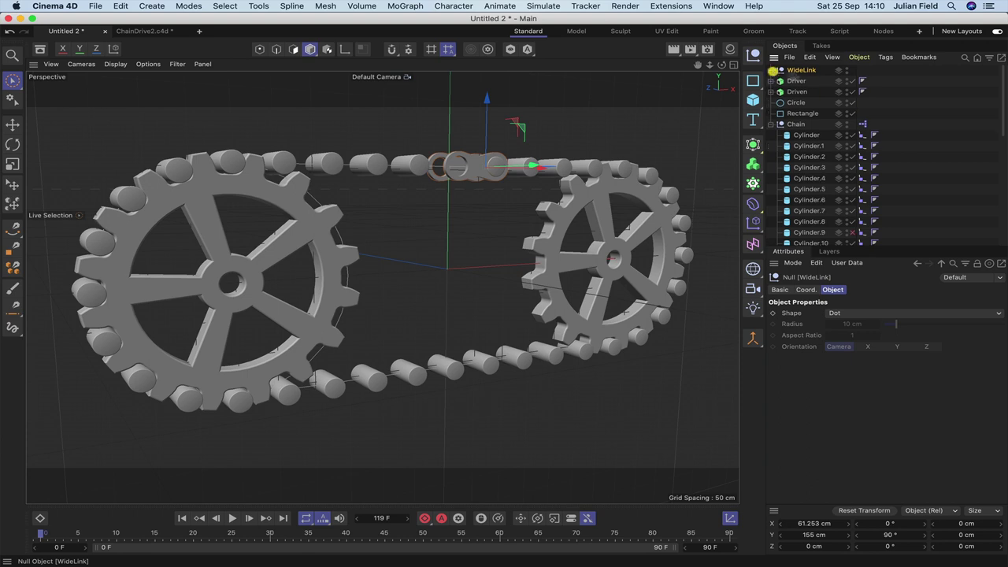
pyautogui.moveTo(798, 82); pyautogui.dragTo(806, 79)
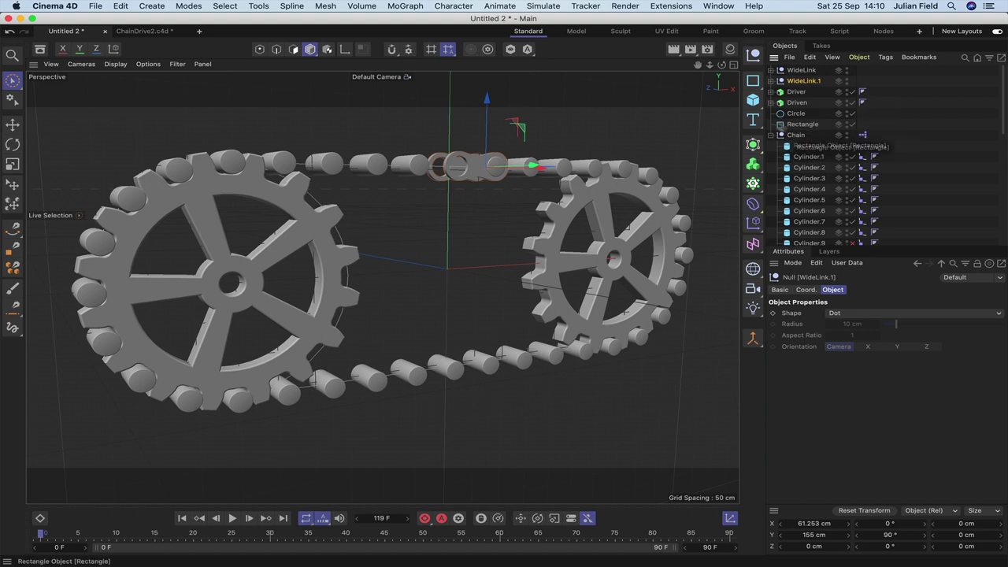
# Step: Re-enable Cylinder.9 and make the duplicated WideLink its child
pyautogui.click(853, 245)
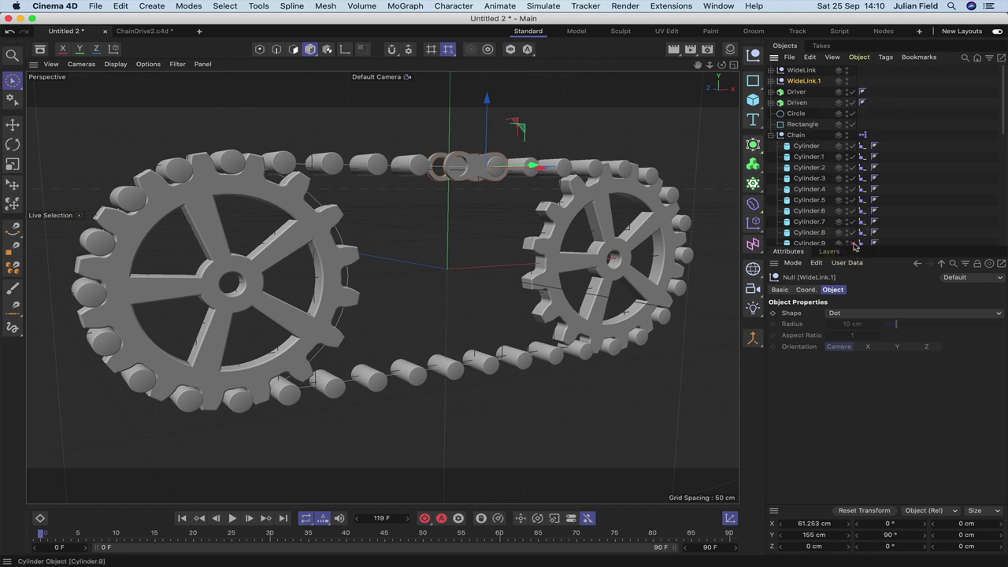
pyautogui.click(854, 245)
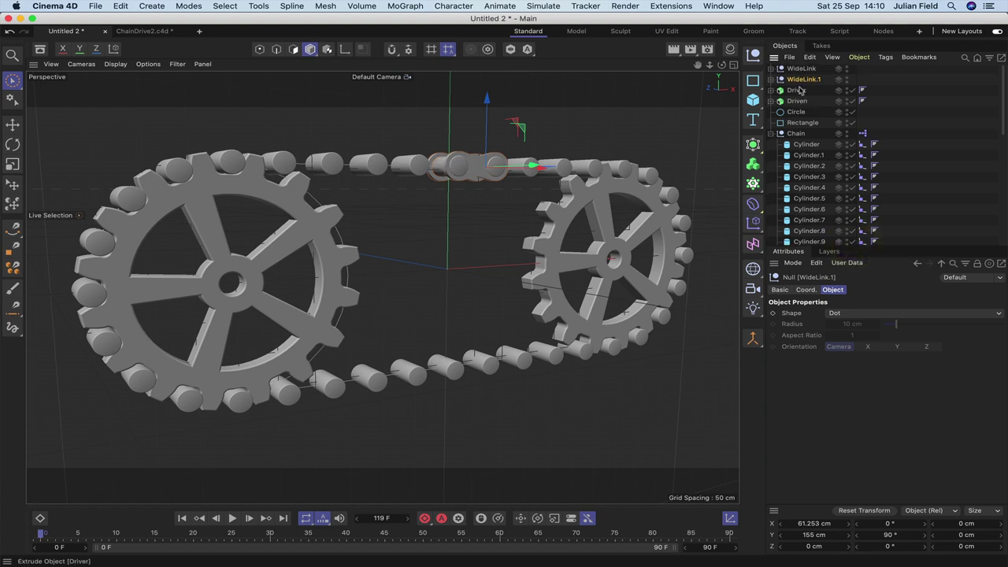
pyautogui.moveTo(802, 81); pyautogui.dragTo(814, 130)
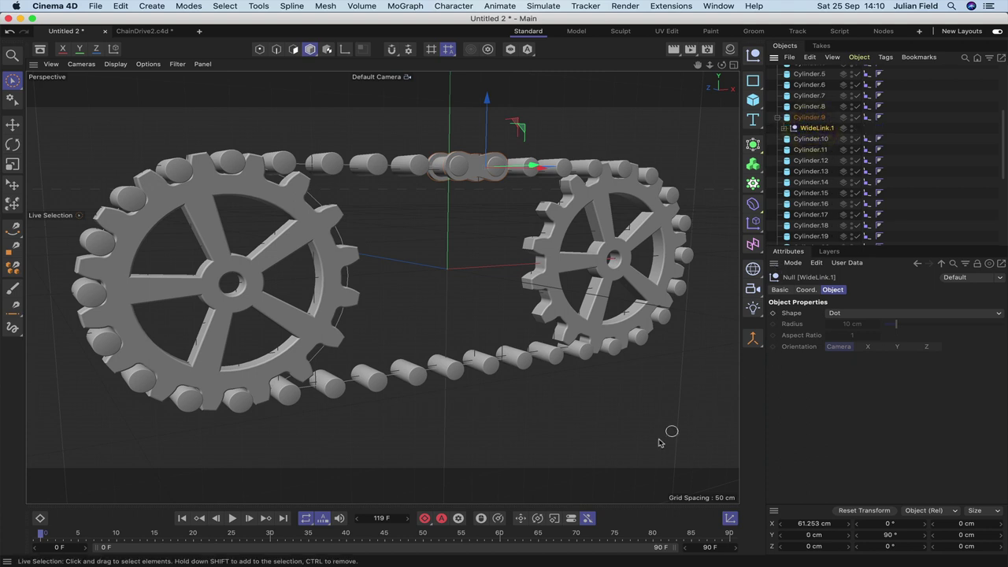
# Step: Set the X position of the WideLink.1 null under Cylinder.9 to 0 cm
pyautogui.doubleClick(819, 524)
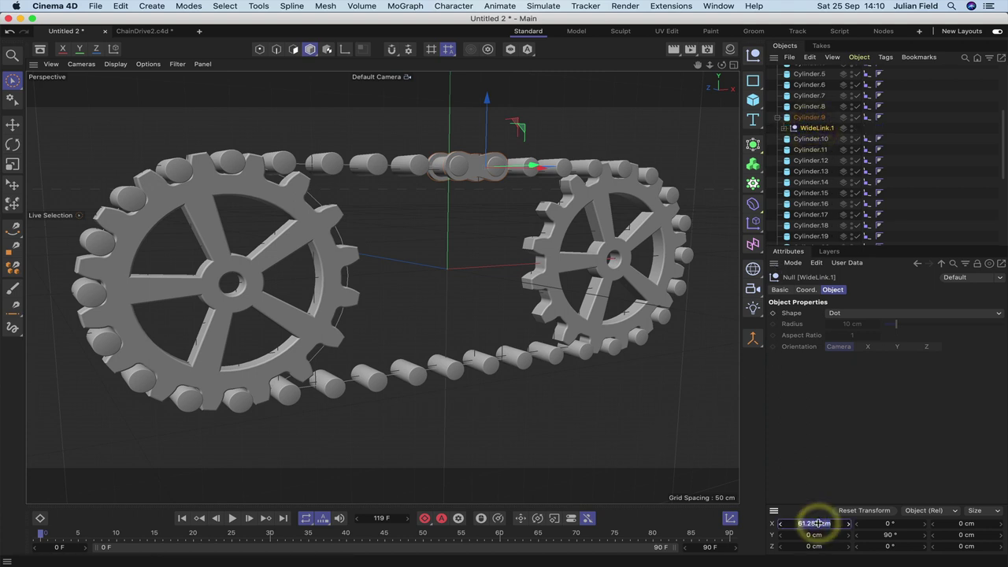
pyautogui.write('0')
pyautogui.press('Return')
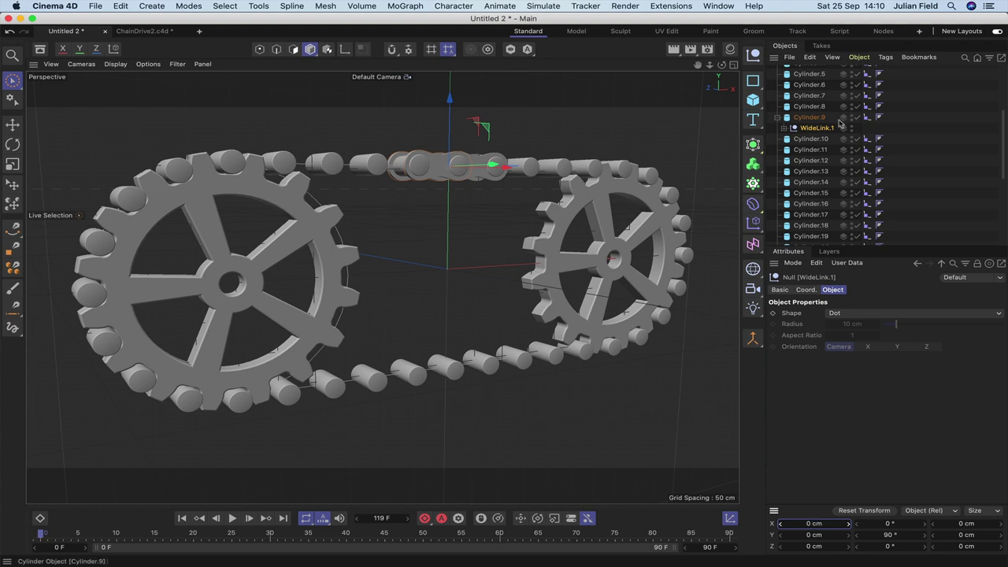
# Step: Move both extruded plates of WideLink.1 inward in the top view so they sit just inside the neighbouring wide link's plates
pyautogui.click(784, 127)
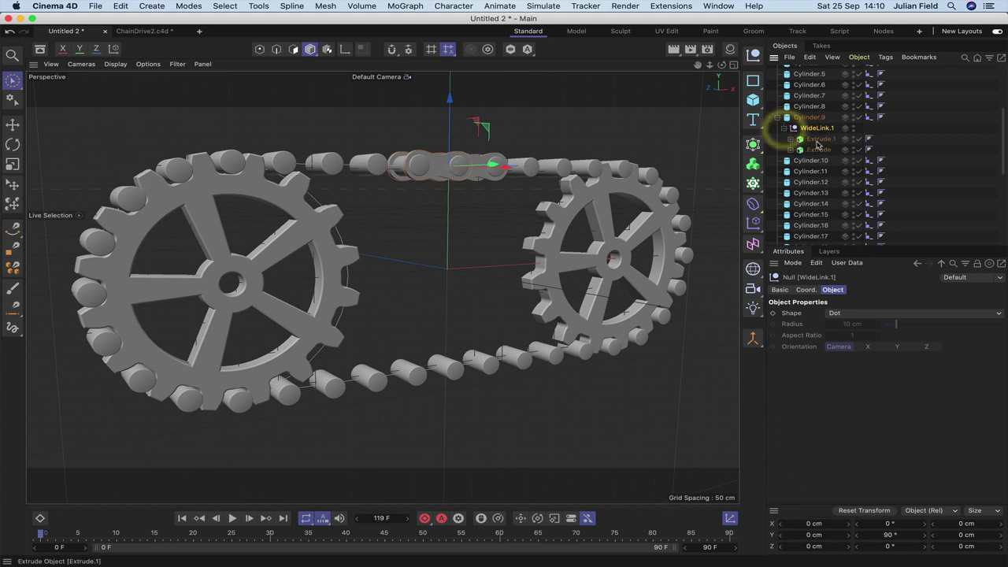
pyautogui.click(815, 138)
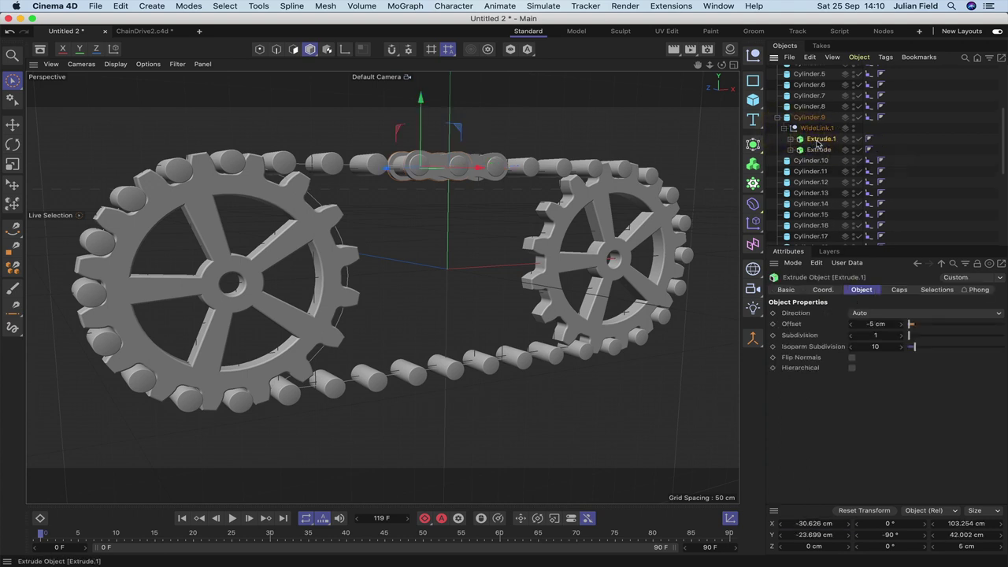
pyautogui.press('F2')
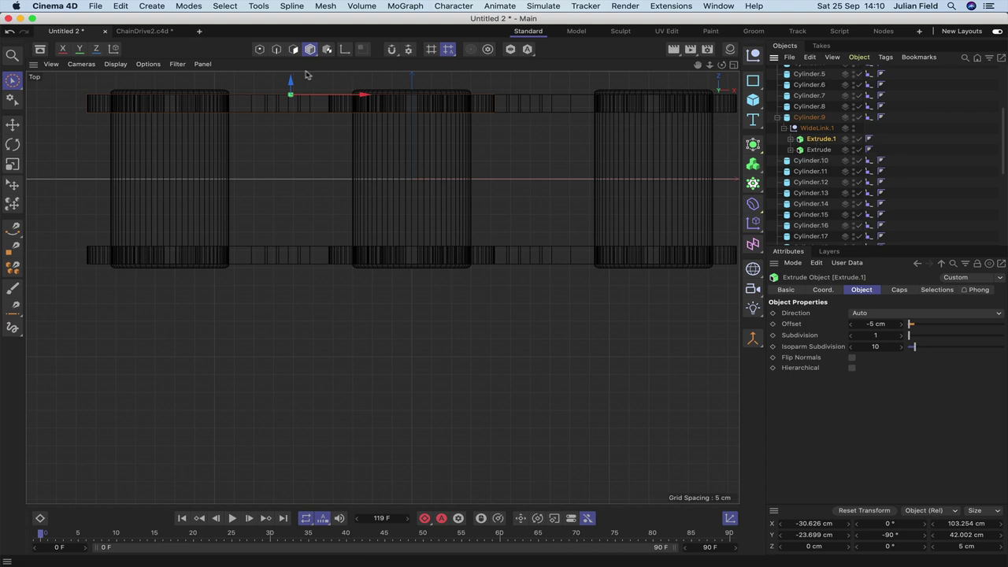
pyautogui.moveTo(290, 82); pyautogui.dragTo(290, 98)
pyautogui.click(816, 149)
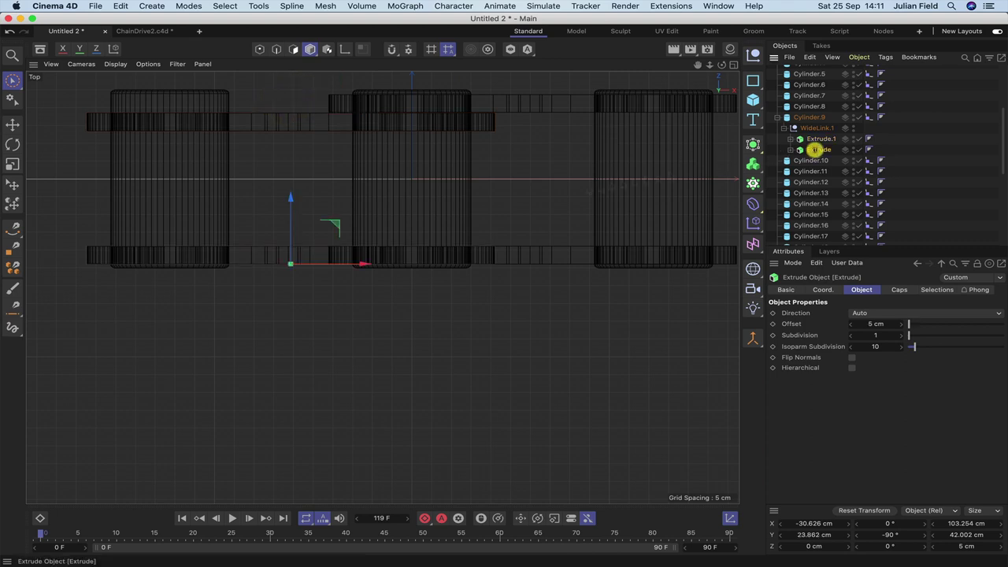
pyautogui.moveTo(290, 203); pyautogui.dragTo(288, 181)
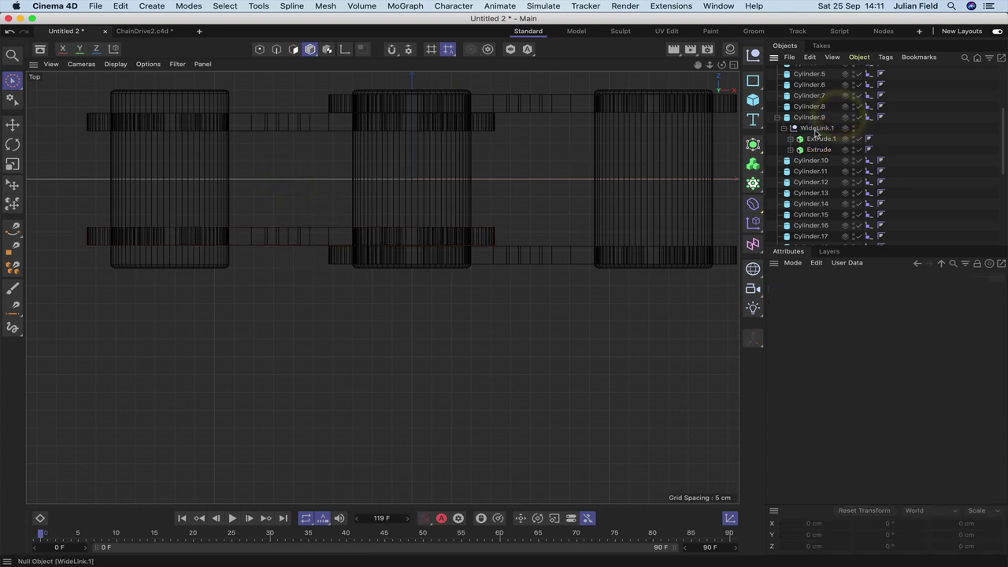
# Step: Rename the WideLink.1 null as NarrowLink
pyautogui.doubleClick(816, 129)
pyautogui.write('NarrowLink')
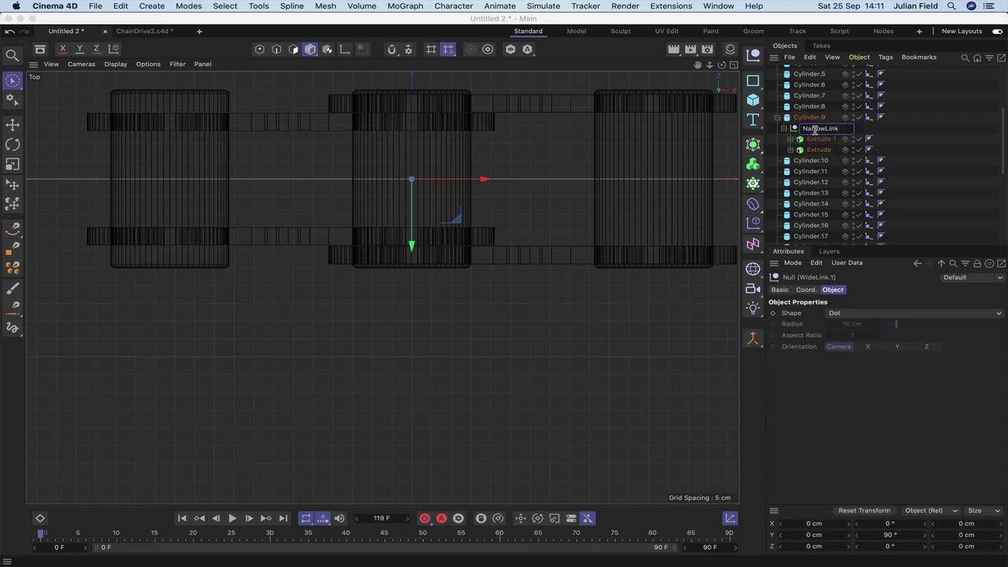
pyautogui.press('Return')
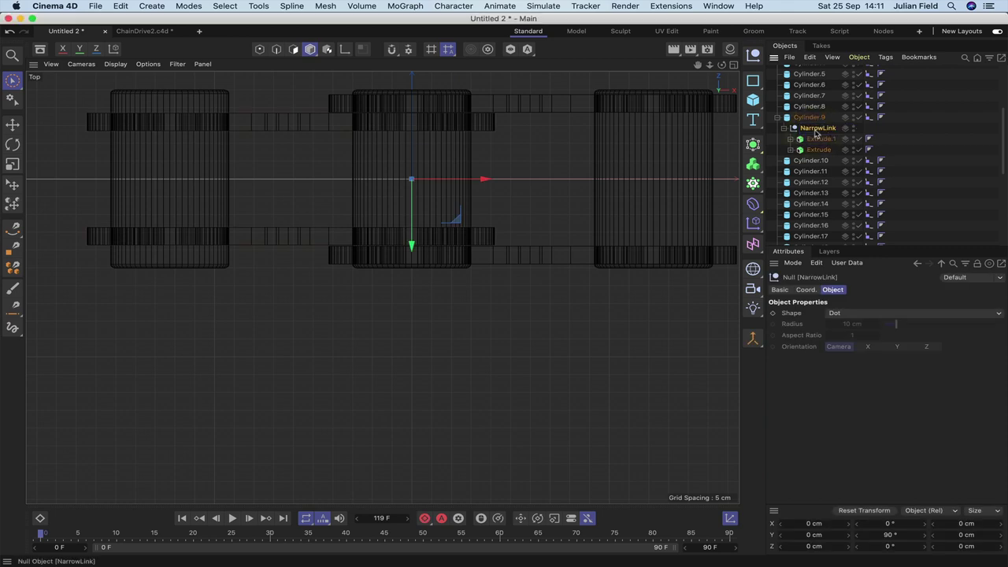
# Step: Make the WideLink null a child of Cylinder.8 and return to the perspective view
pyautogui.scroll(5, 841, 103)
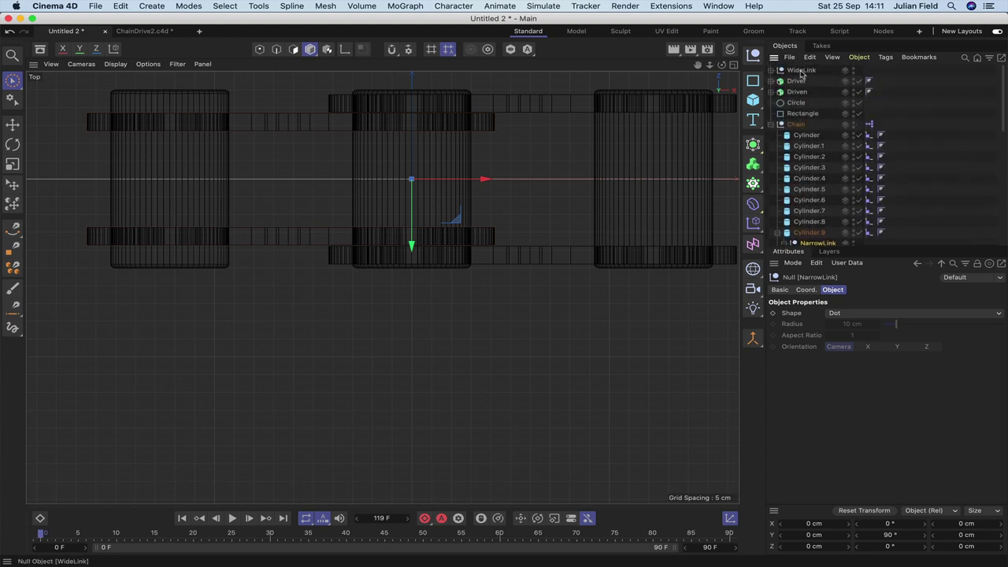
pyautogui.moveTo(802, 72); pyautogui.dragTo(808, 224)
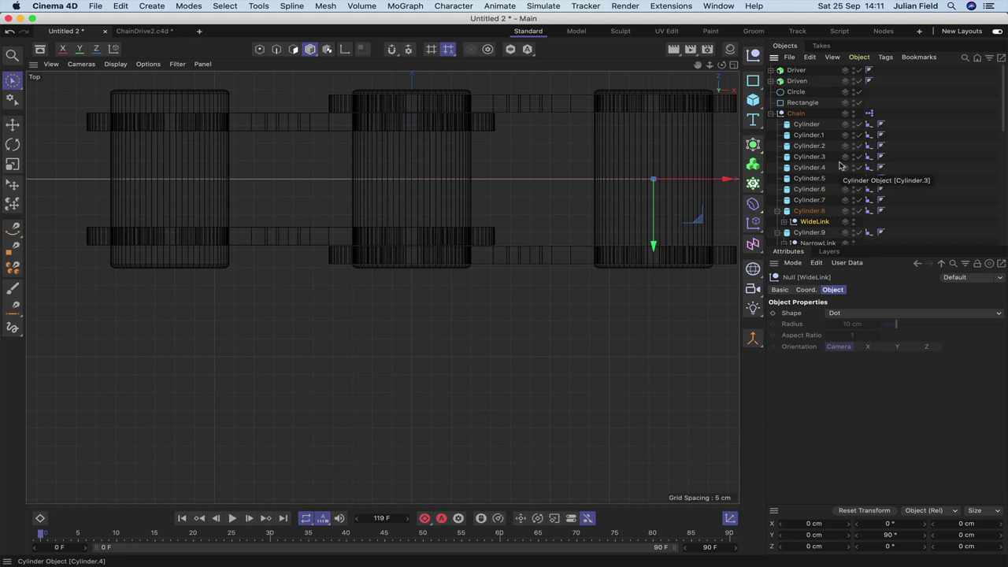
pyautogui.press('F1')
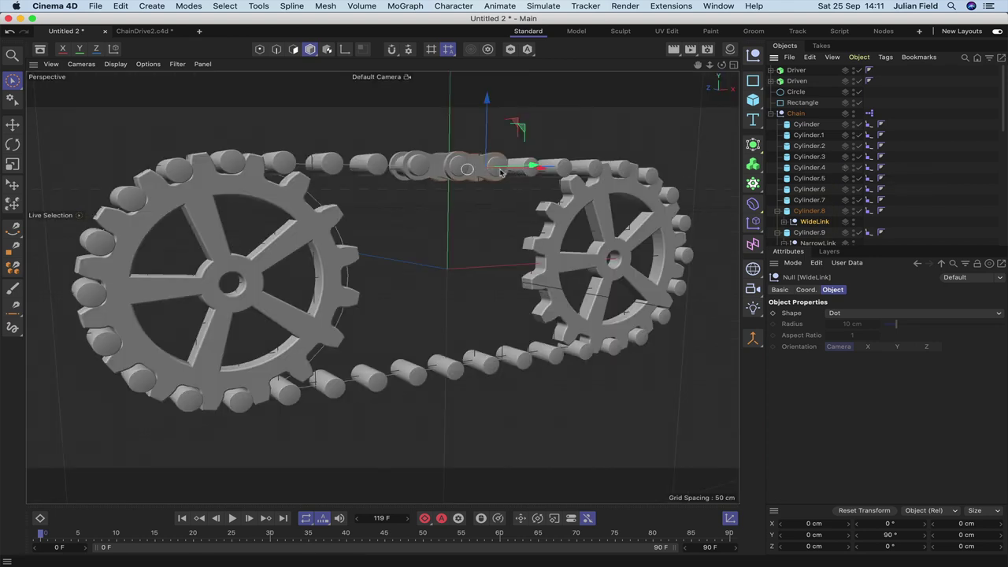
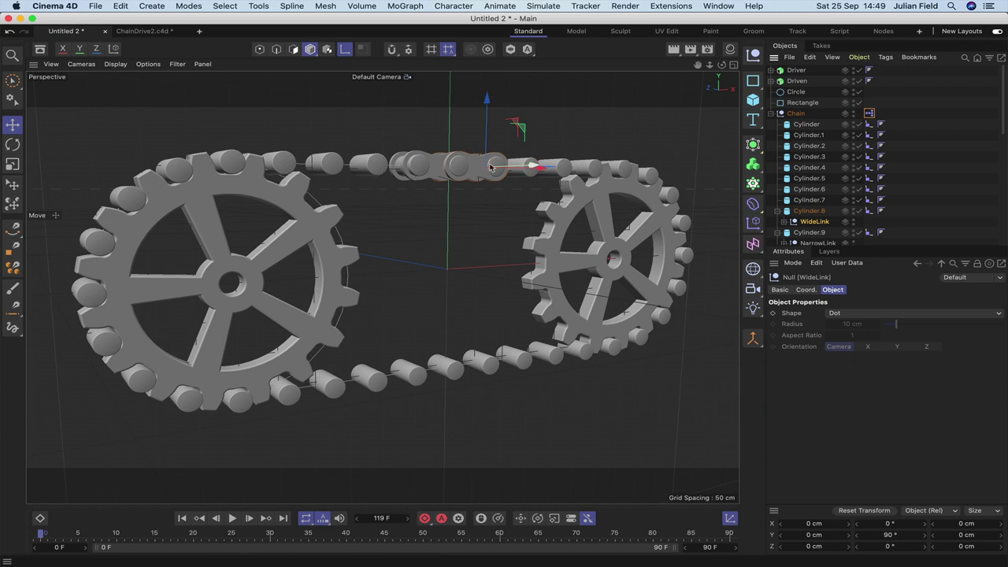
# Step: Rotate the axes of the WideLink and NarrowLink nulls by 90°, giving each a rotation of 90°, 0°, -90°
pyautogui.scroll(-1, 843, 214)
pyautogui.scroll(-2, 842, 215)
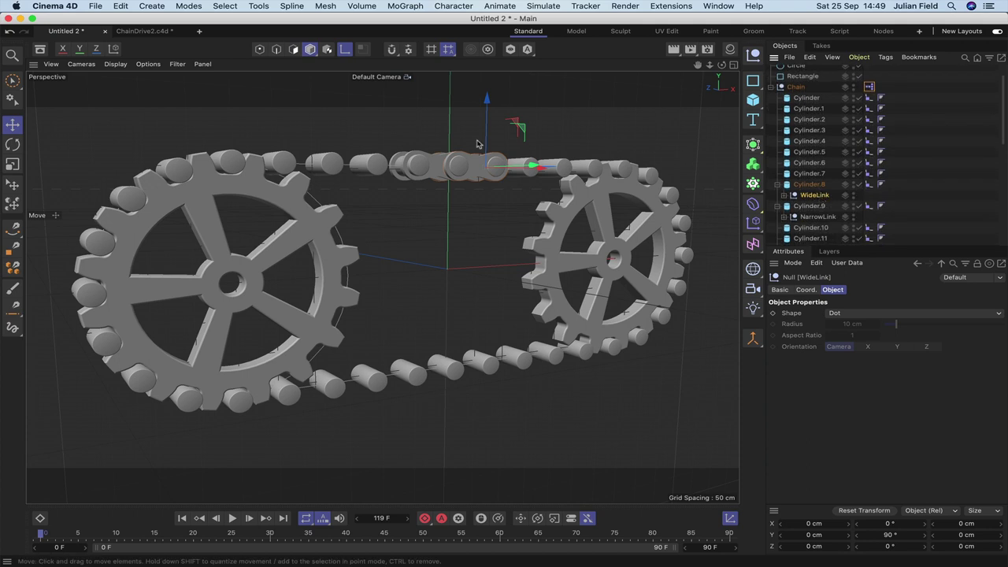
pyautogui.click(13, 145)
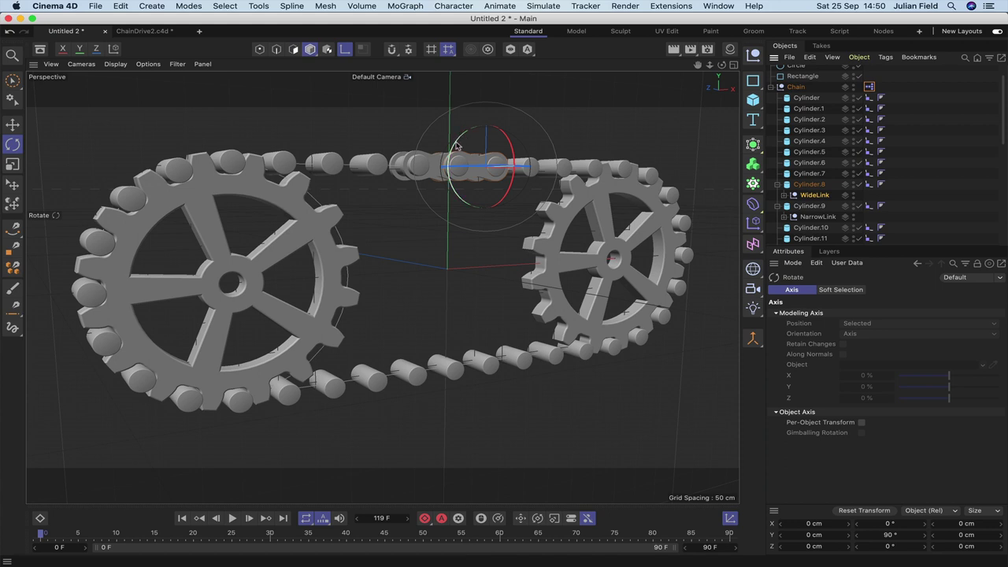
pyautogui.moveTo(457, 146); pyautogui.dragTo(462, 211)
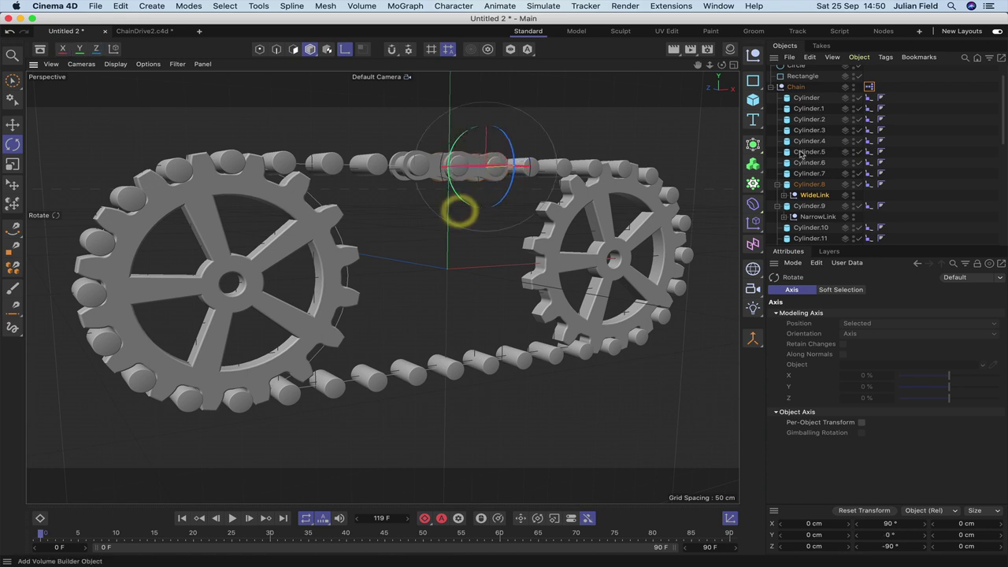
pyautogui.click(813, 216)
pyautogui.moveTo(420, 148); pyautogui.dragTo(417, 219)
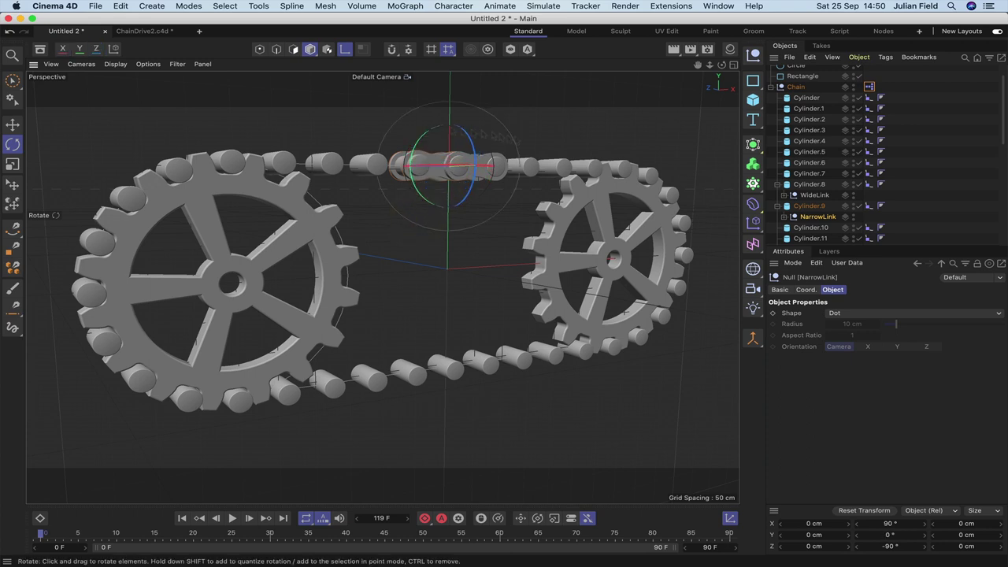
pyautogui.click(13, 125)
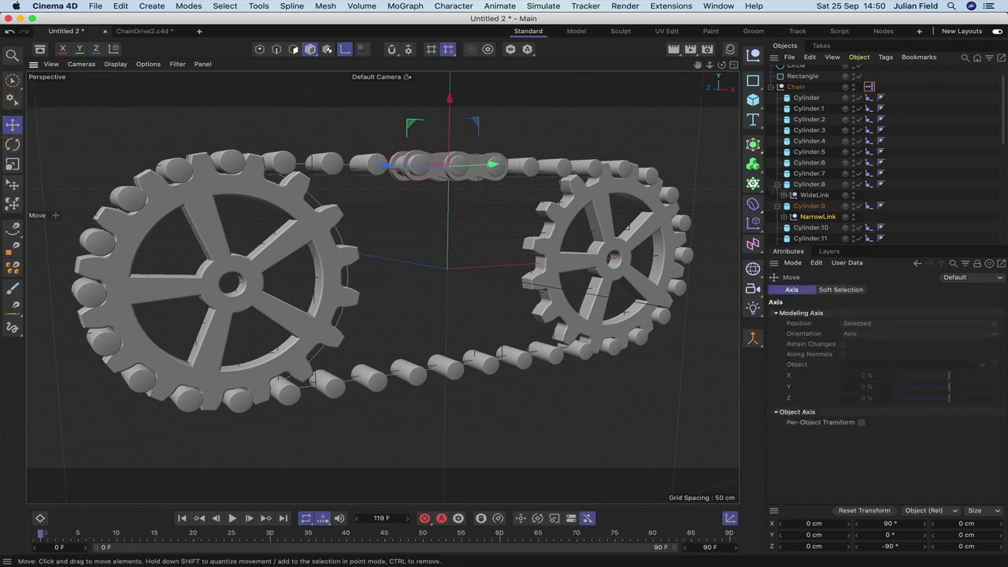
pyautogui.click(814, 195)
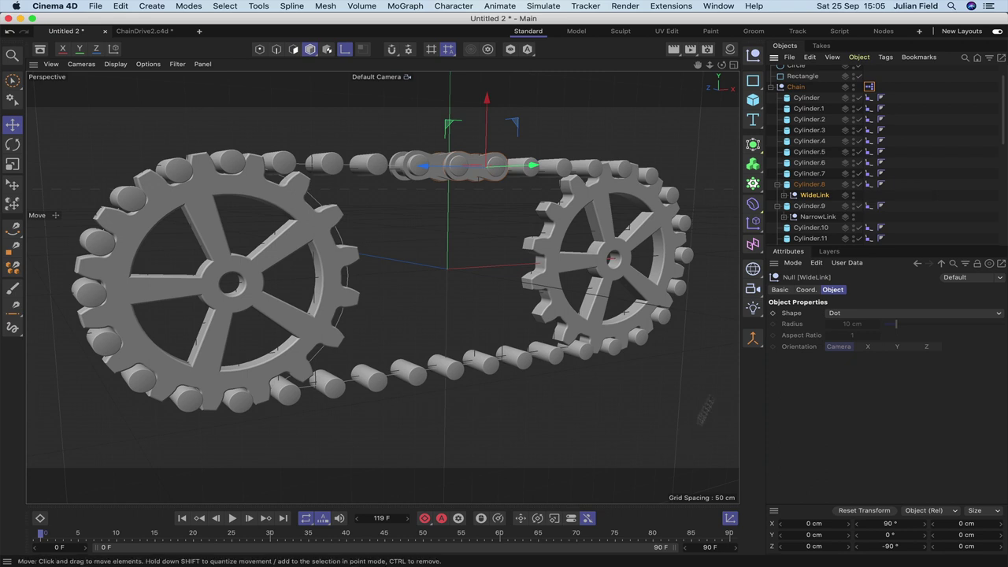
# Step: Disable the Chain's XPresso tag and delete all cylinders in the Chain except Cylinder.8 and Cylinder.9
pyautogui.click(870, 87)
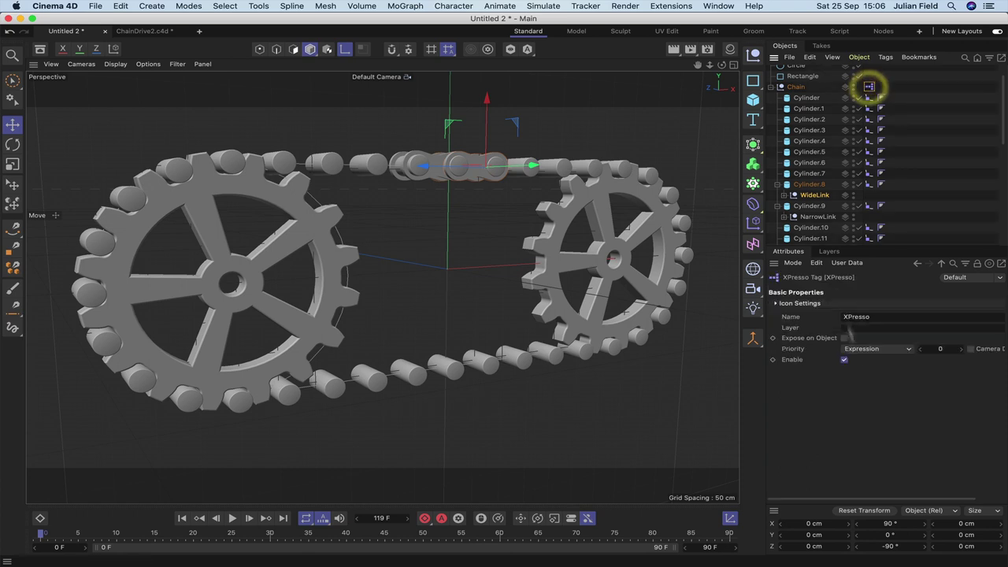
pyautogui.click(844, 360)
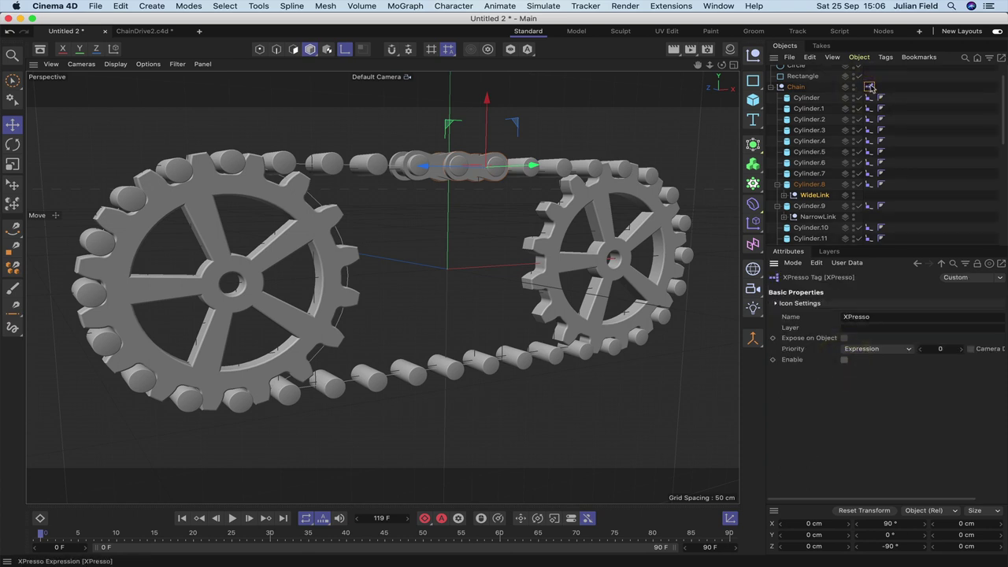
pyautogui.moveTo(831, 100); pyautogui.dragTo(803, 173)
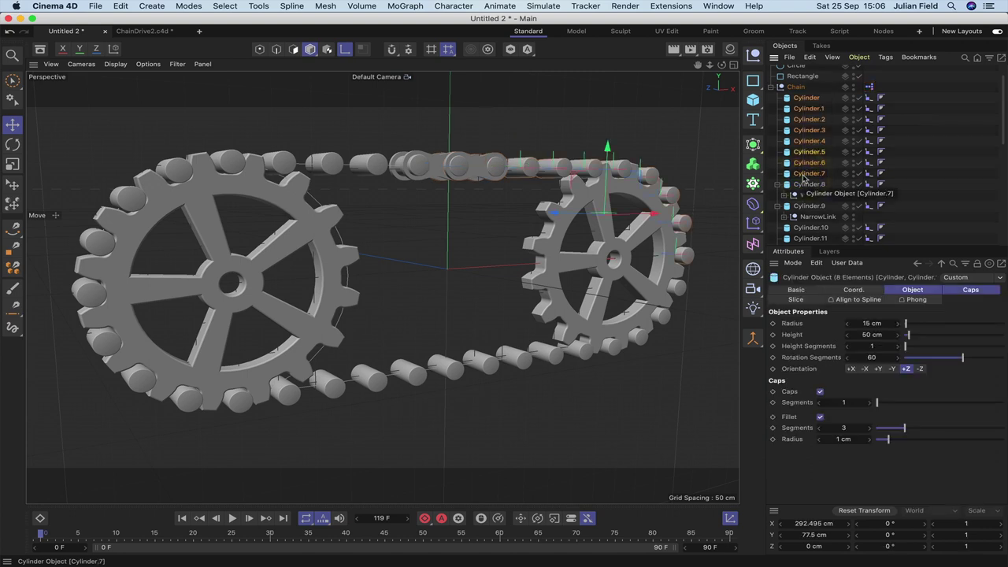
pyautogui.press('Delete')
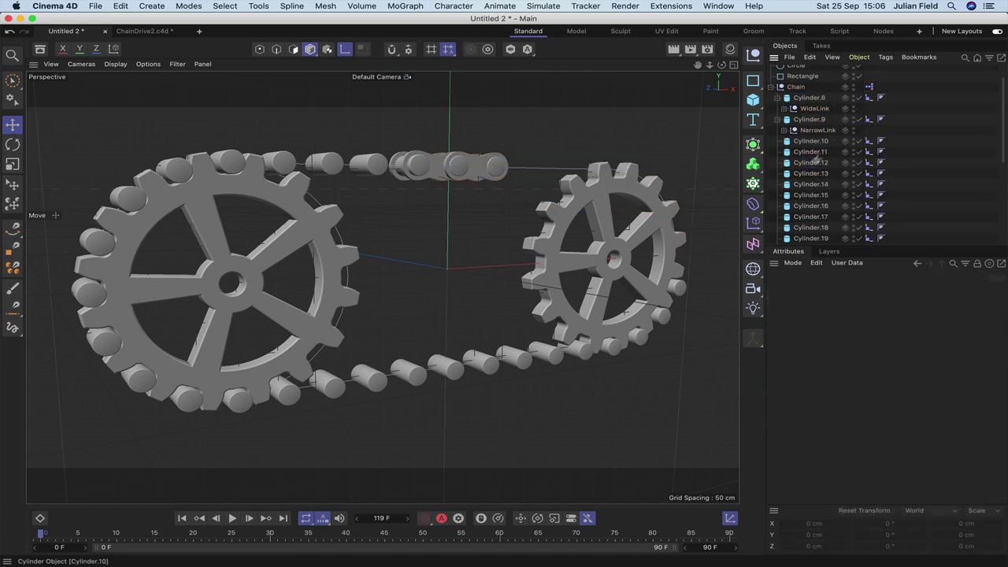
pyautogui.moveTo(817, 159); pyautogui.dragTo(793, 262)
pyautogui.press('Delete')
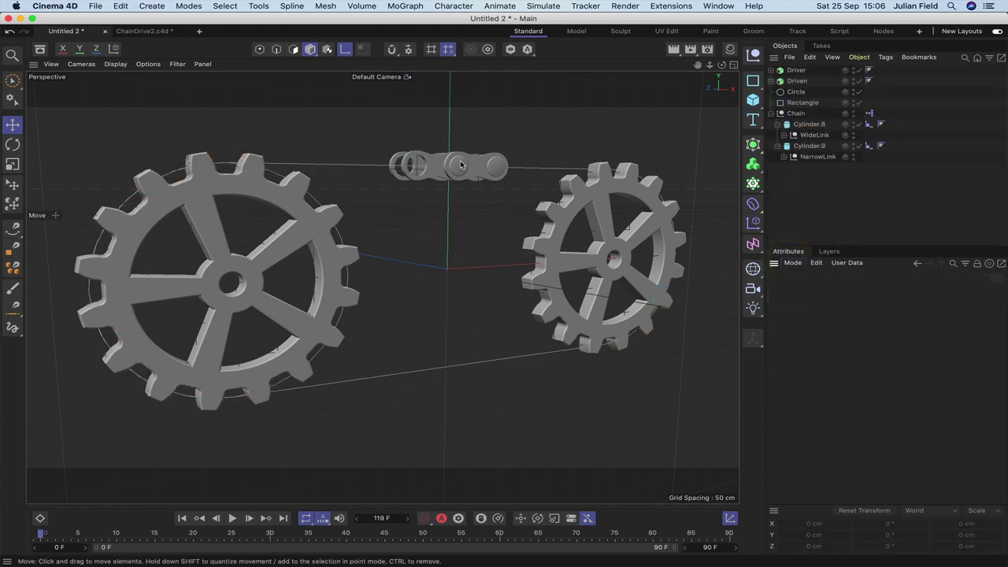
# Step: Rename Cylinder.8 as Cylinder
pyautogui.click(816, 126)
pyautogui.doubleClick(815, 126)
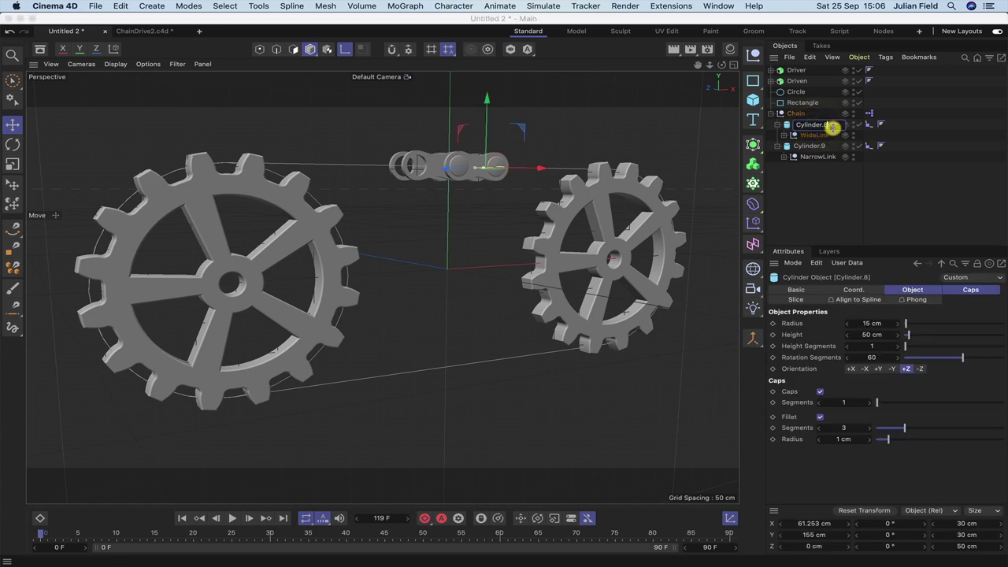
pyautogui.click(832, 126)
pyautogui.press('BackSpace')
pyautogui.press('BackSpace')
pyautogui.press('Return')
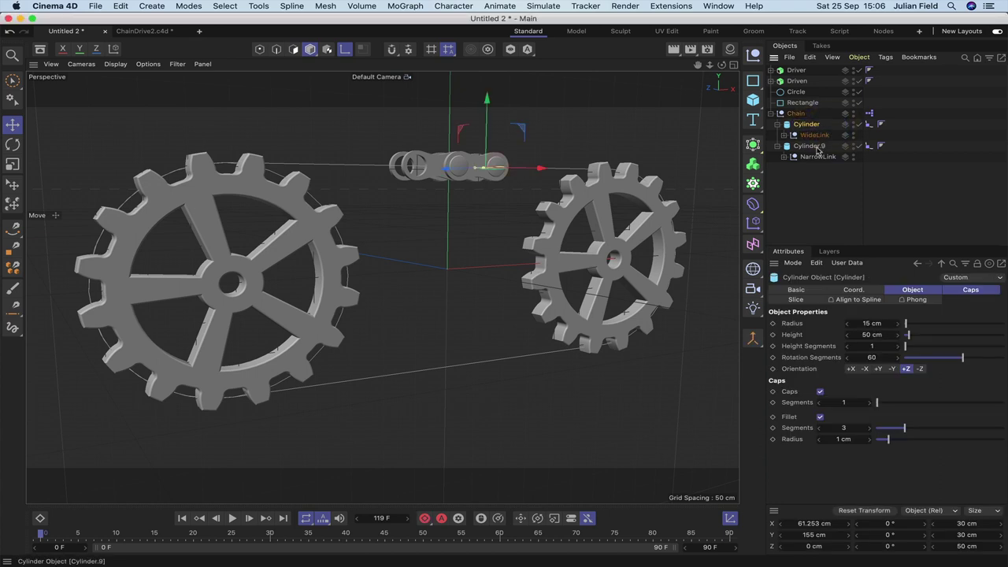
# Step: Rename Cylinder.9 as Cylinder.1
pyautogui.click(817, 147)
pyautogui.doubleClick(814, 147)
pyautogui.click(840, 147)
pyautogui.press('BackSpace')
pyautogui.write('1')
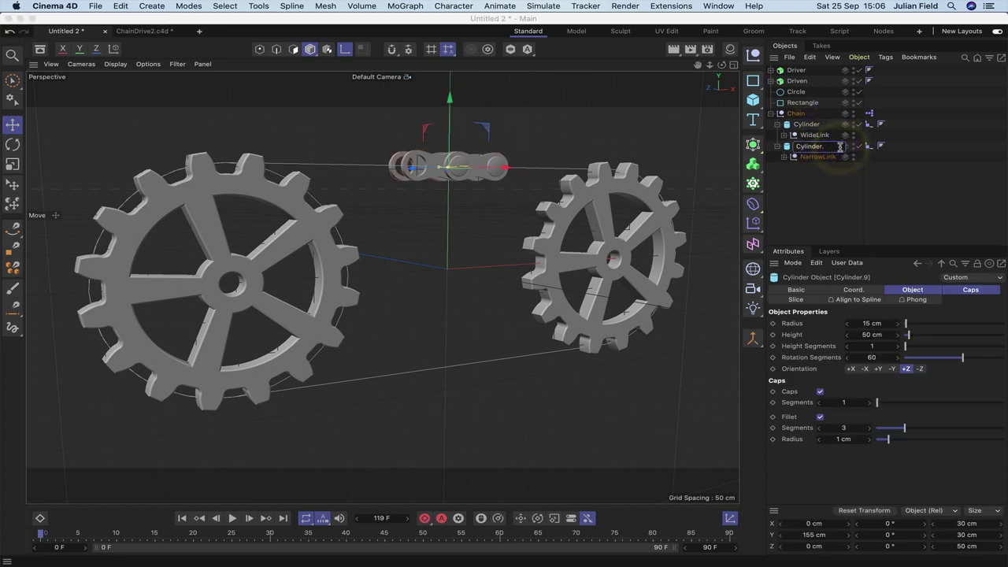
pyautogui.press('Return')
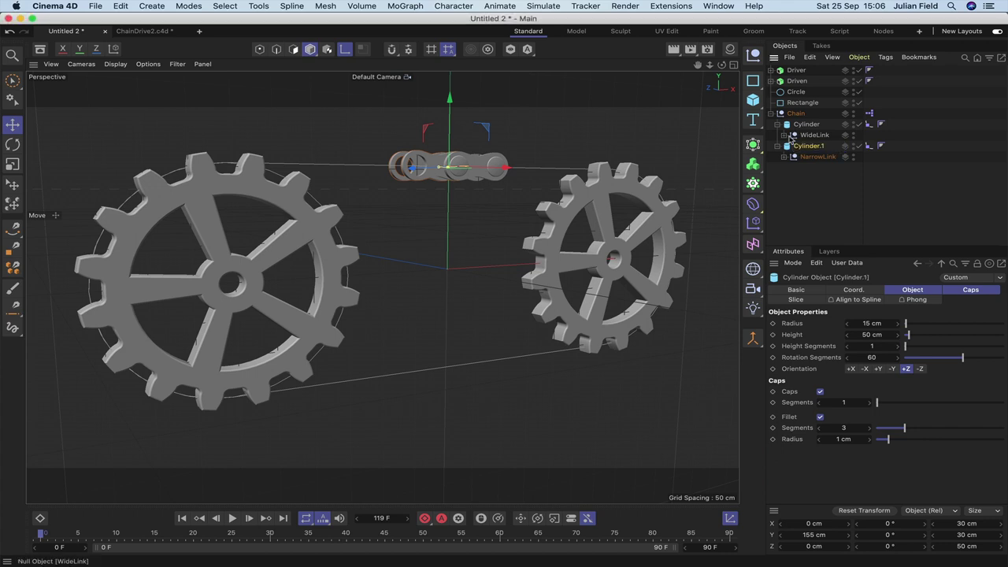
# Step: Add a Target tag to both the WideLink and NarrowLink nulls
pyautogui.click(813, 135)
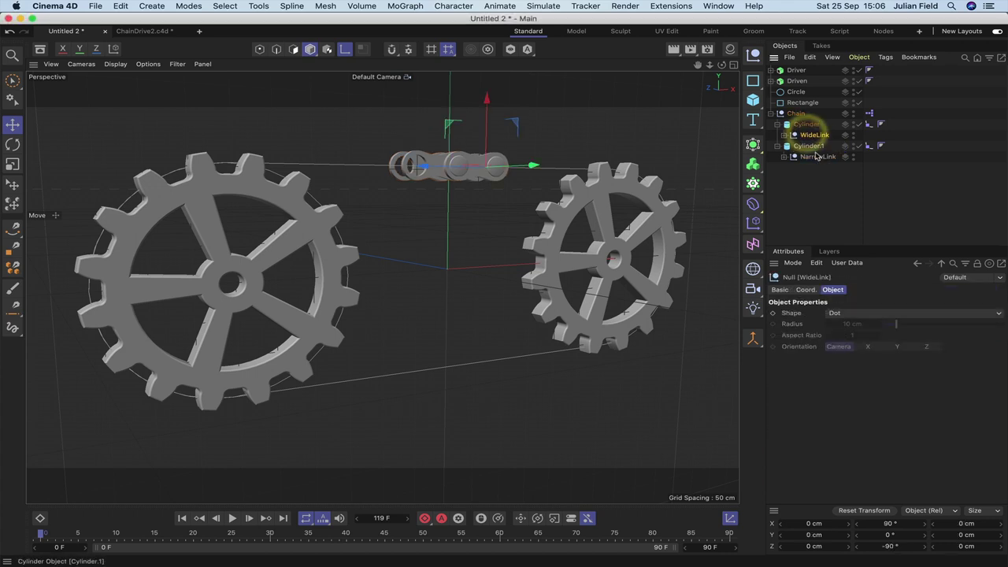
pyautogui.keyDown('ctrl'); pyautogui.click(818, 156); pyautogui.keyUp('ctrl')
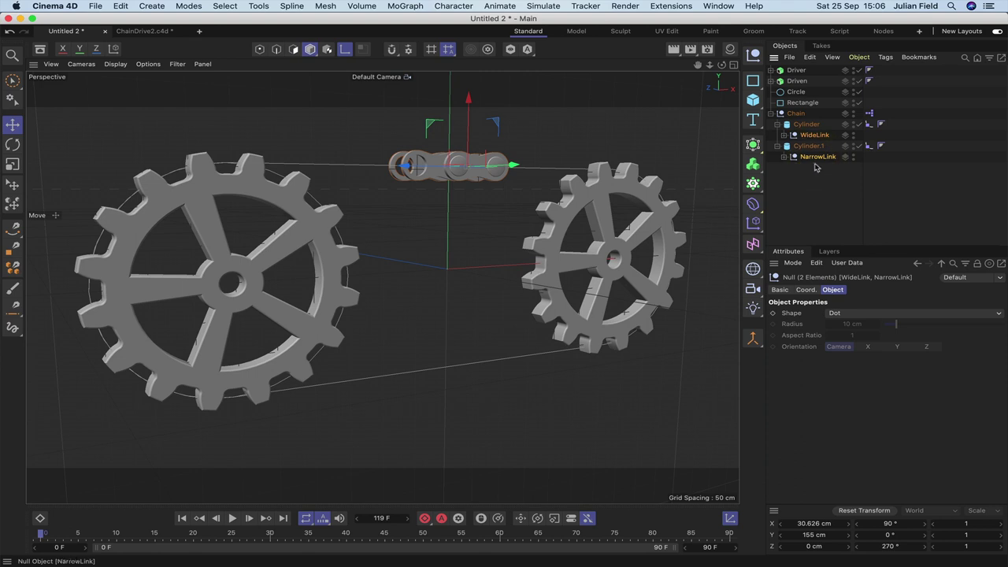
pyautogui.click(885, 56)
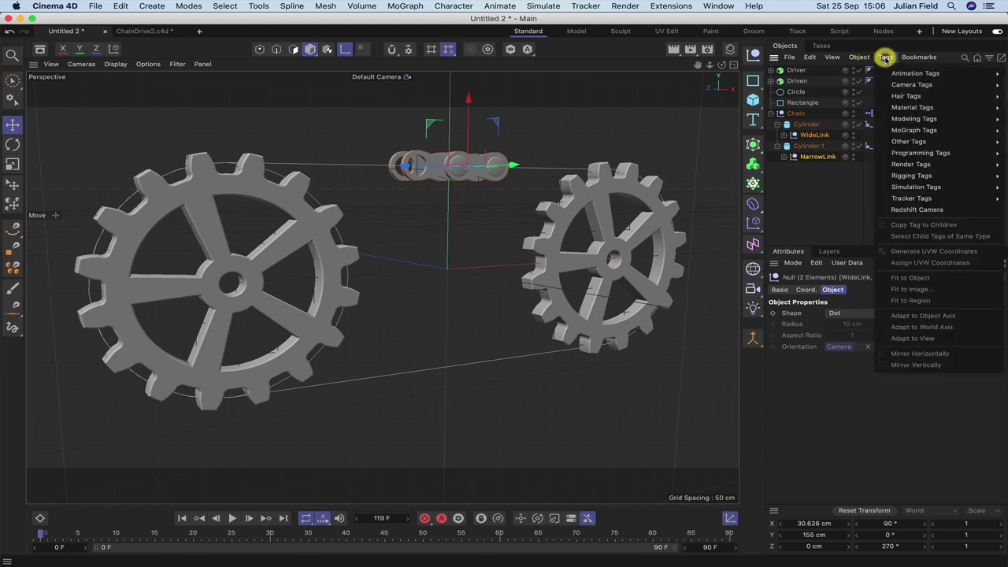
pyautogui.moveTo(899, 75)
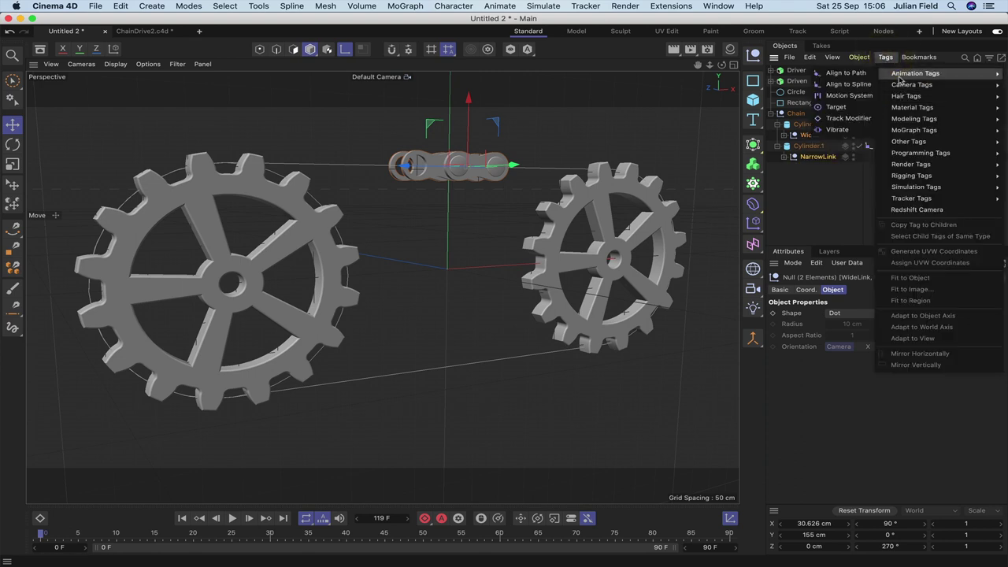
pyautogui.click(837, 107)
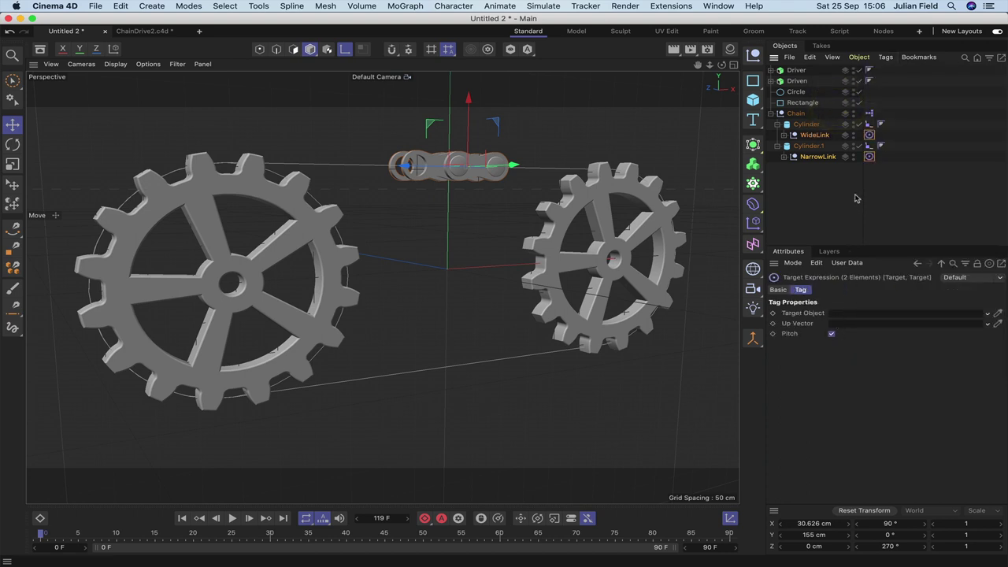
# Step: Collapse Cylinder and Cylinder.1, and duplicate them with their links in doubling batches until the Chain runs through Cylinder.15
pyautogui.click(778, 147)
pyautogui.click(778, 124)
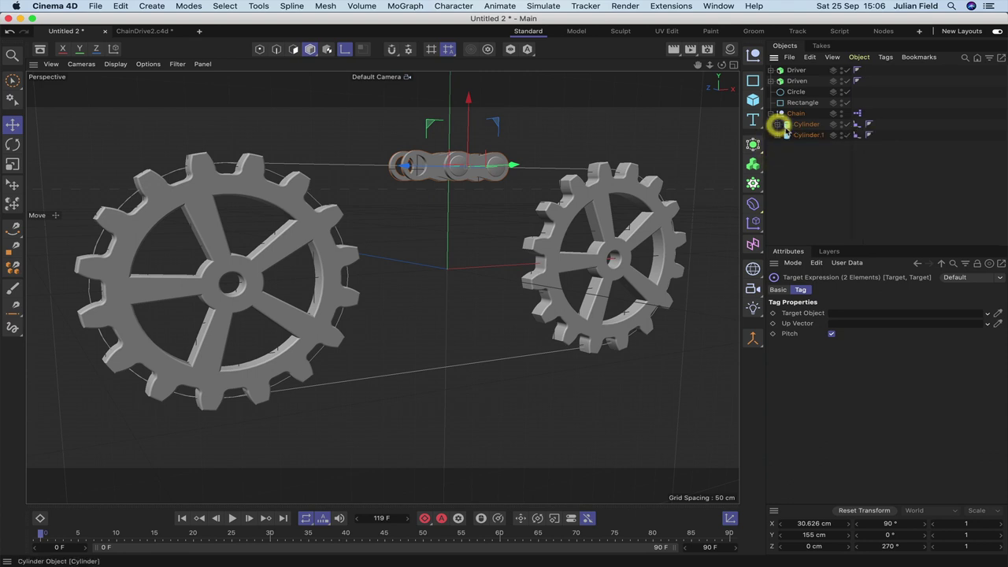
pyautogui.click(799, 135)
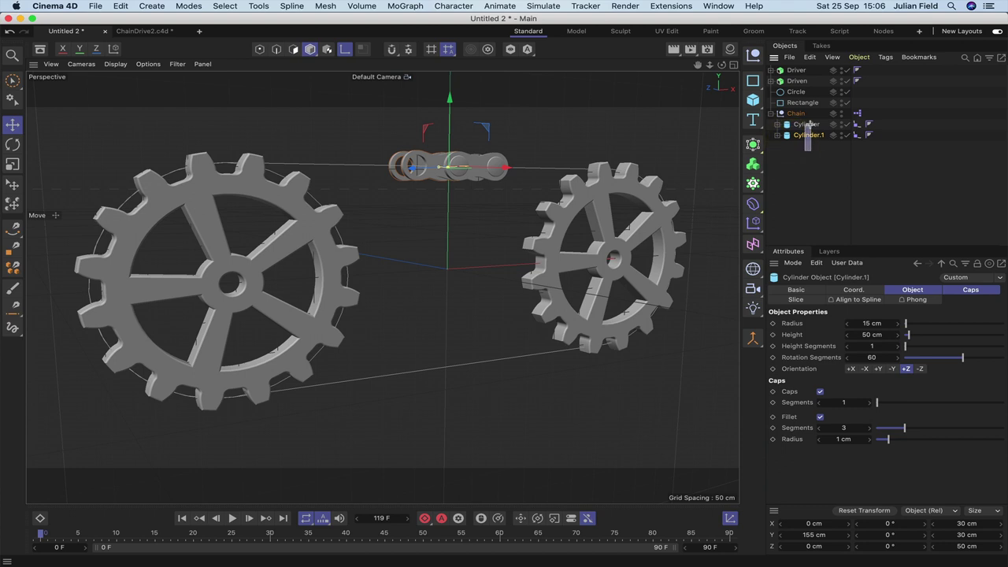
pyautogui.keyDown('shift'); pyautogui.click(804, 124); pyautogui.keyUp('shift')
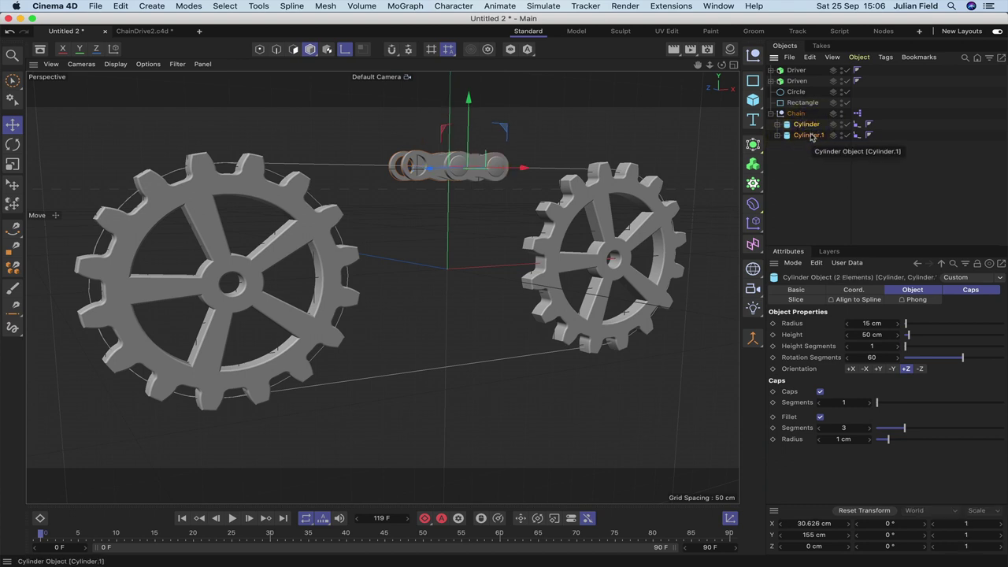
pyautogui.keyDown('ctrl'); pyautogui.moveTo(820, 142); pyautogui.dragTo(807, 207); pyautogui.keyUp('ctrl')
pyautogui.moveTo(805, 199)
pyautogui.keyDown('ctrl'); pyautogui.mouseDown()
pyautogui.moveTo(821, 211)
pyautogui.moveTo(816, 201)
pyautogui.mouseUp(); pyautogui.keyUp('ctrl')
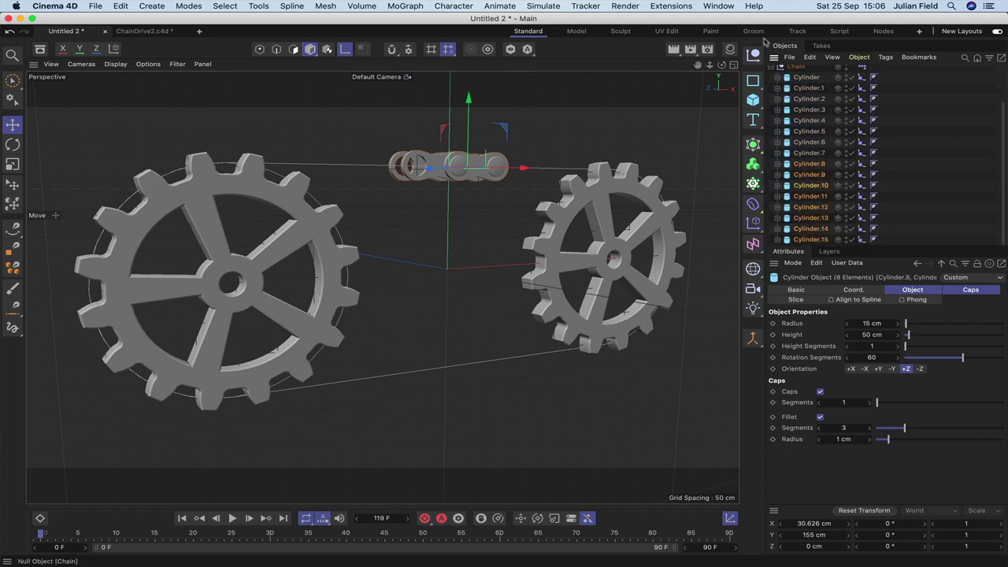
# Step: Duplicate all sixteen cylinders once, and copy the last one, Cylinder.31, four times to extend the Chain through Cylinder.35
pyautogui.moveTo(770, 76); pyautogui.dragTo(814, 241)
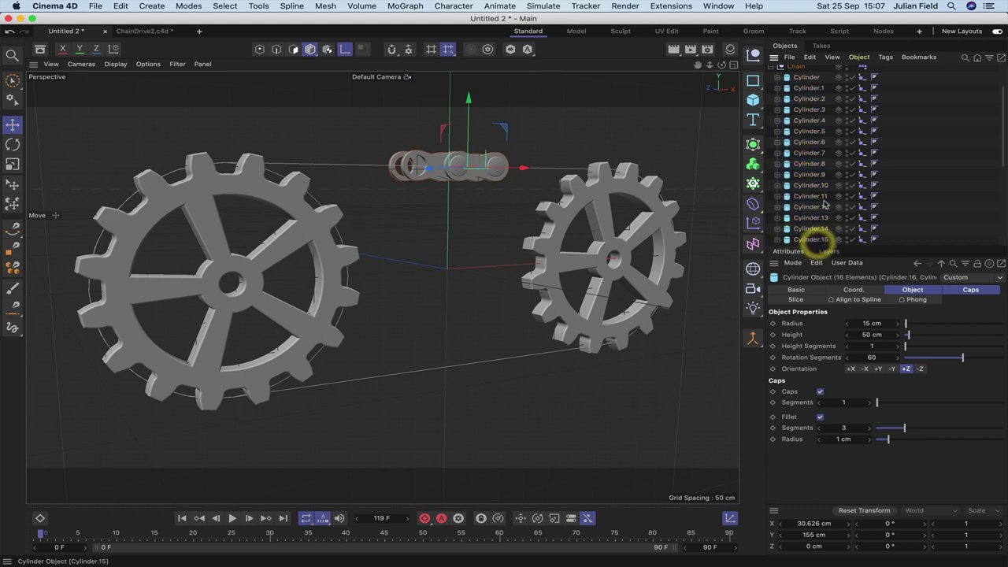
pyautogui.click(816, 240)
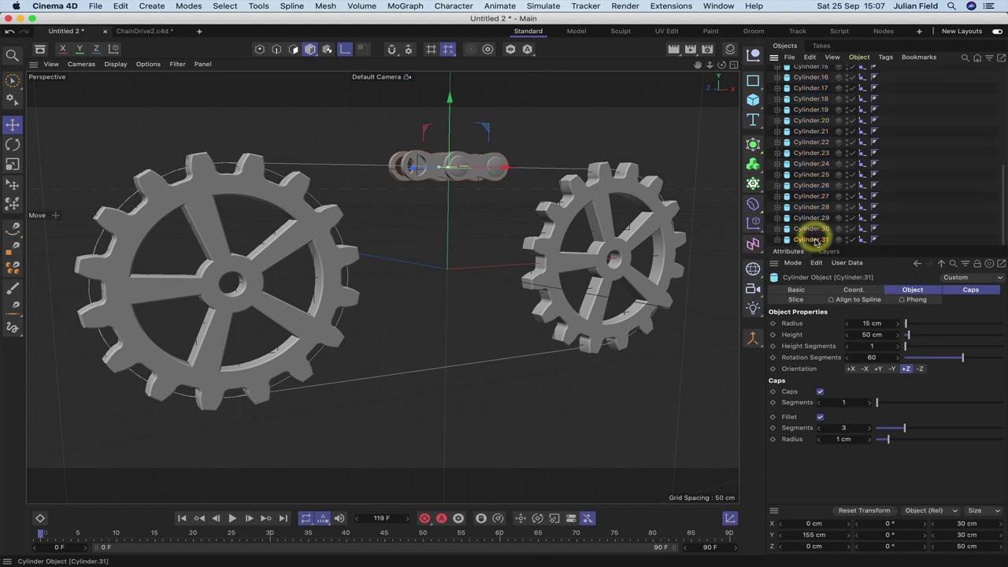
pyautogui.keyDown('ctrl'); pyautogui.moveTo(816, 245); pyautogui.dragTo(817, 241); pyautogui.keyUp('ctrl')
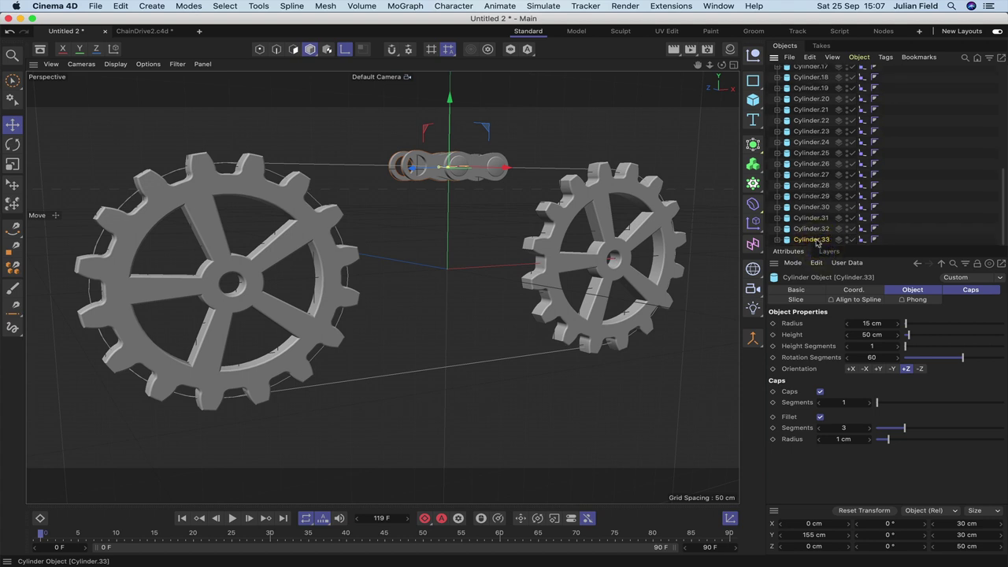
pyautogui.keyDown('ctrl'); pyautogui.moveTo(819, 248); pyautogui.dragTo(820, 243); pyautogui.keyUp('ctrl')
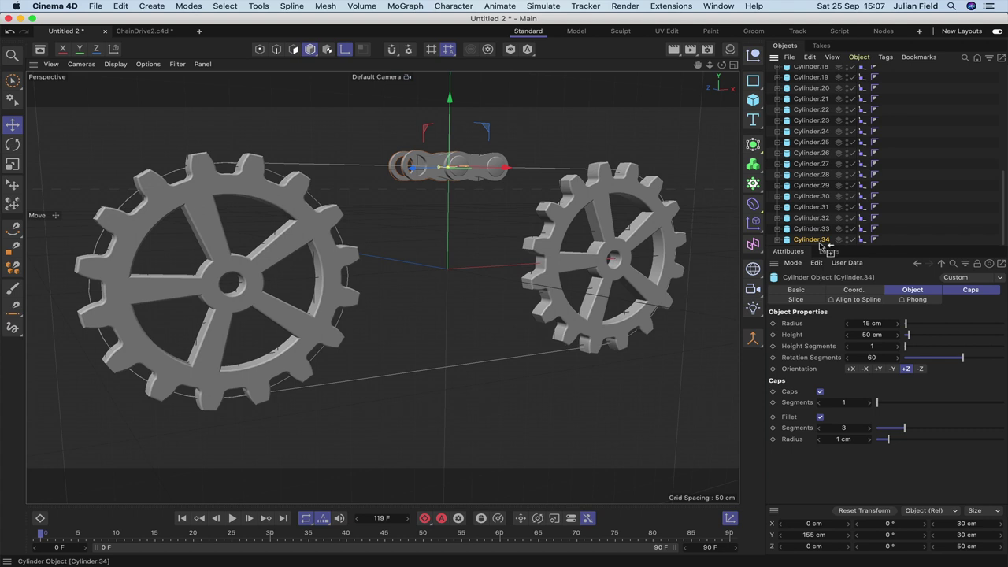
# Step: Expand the Chain's cylinders one by one from Cylinder through Cylinder.29 to reveal their link nulls
pyautogui.scroll(10, 825, 197)
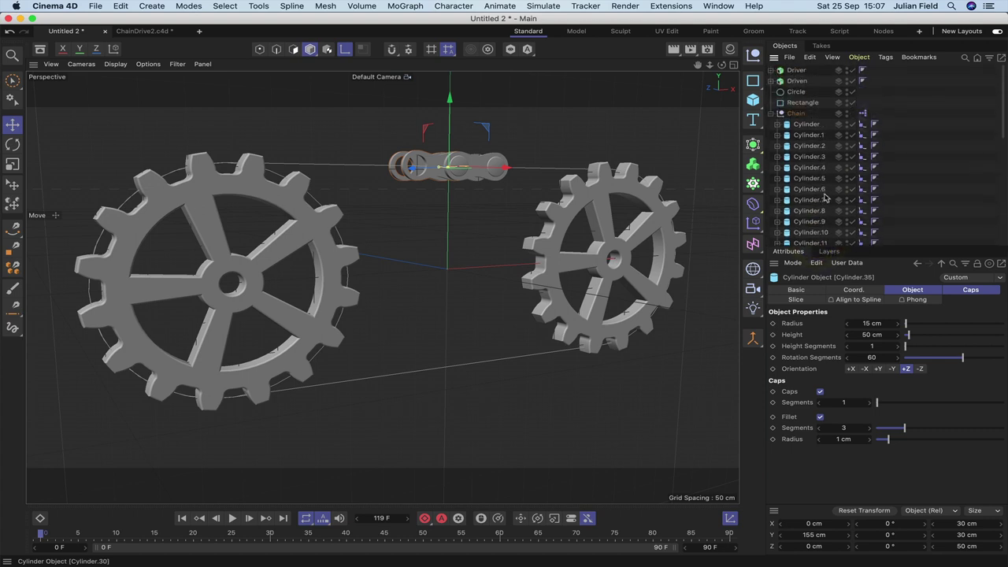
pyautogui.click(778, 125)
pyautogui.click(778, 146)
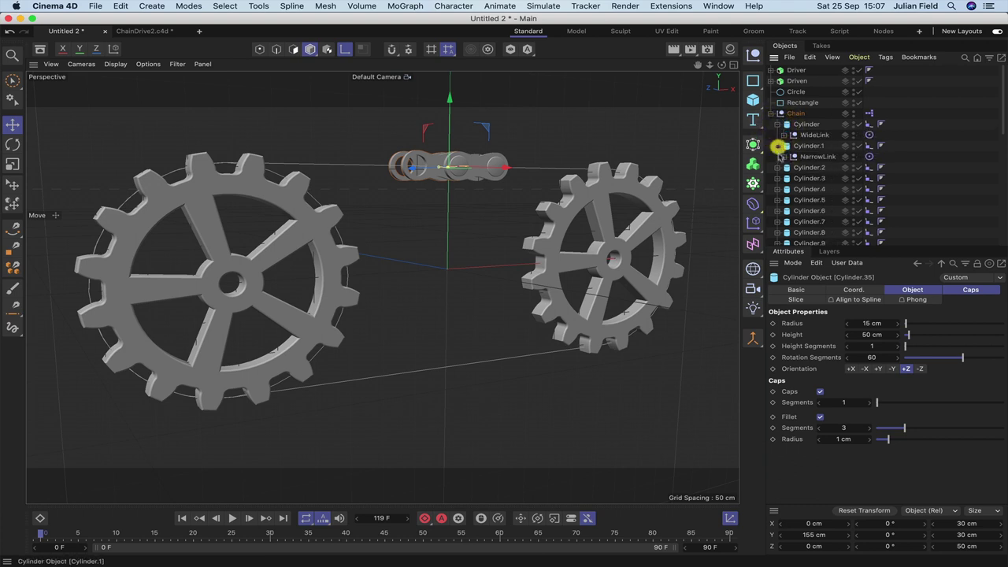
pyautogui.click(777, 168)
pyautogui.click(777, 189)
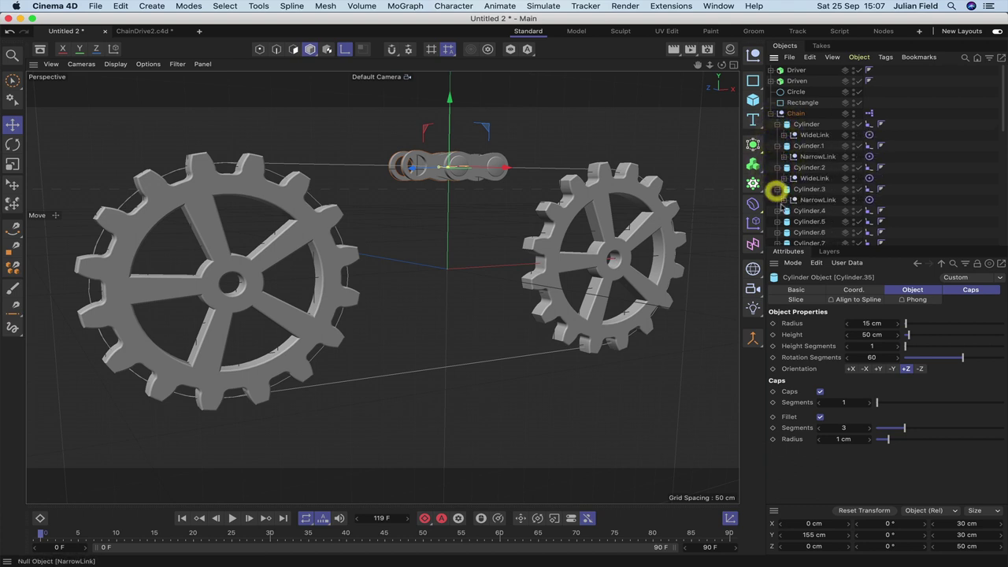
pyautogui.click(777, 211)
pyautogui.scroll(-3, 792, 203)
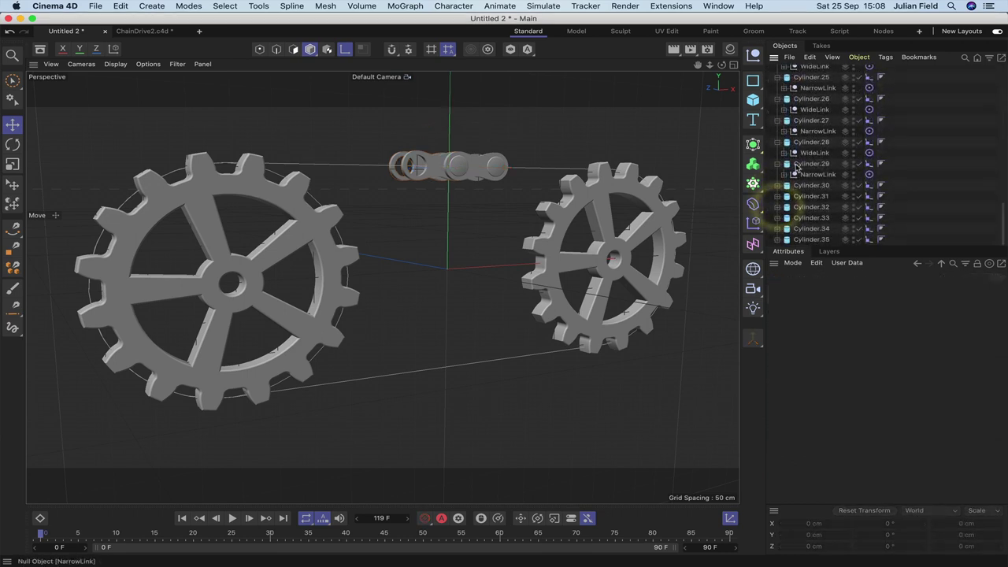
# Step: Expand Cylinder.30 through Cylinder.35 to reveal their link nulls
pyautogui.click(778, 206)
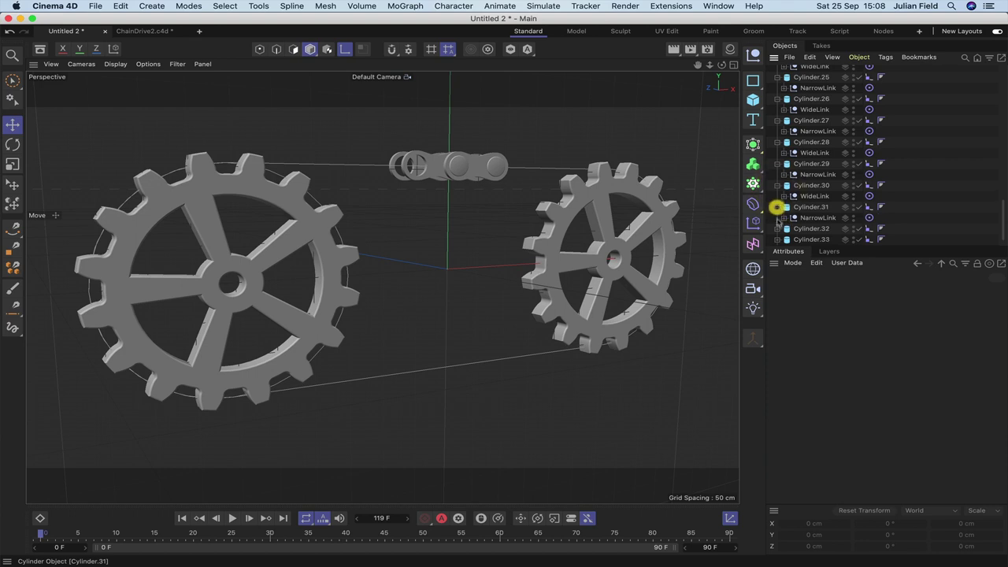
pyautogui.click(778, 229)
pyautogui.scroll(-2, 778, 229)
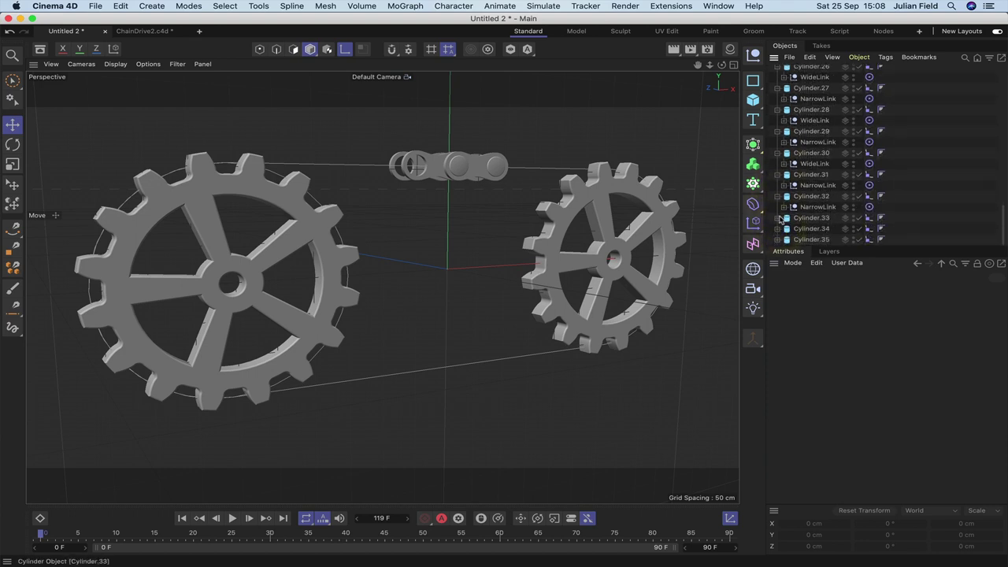
pyautogui.click(778, 218)
pyautogui.click(779, 239)
pyautogui.scroll(-1, 779, 240)
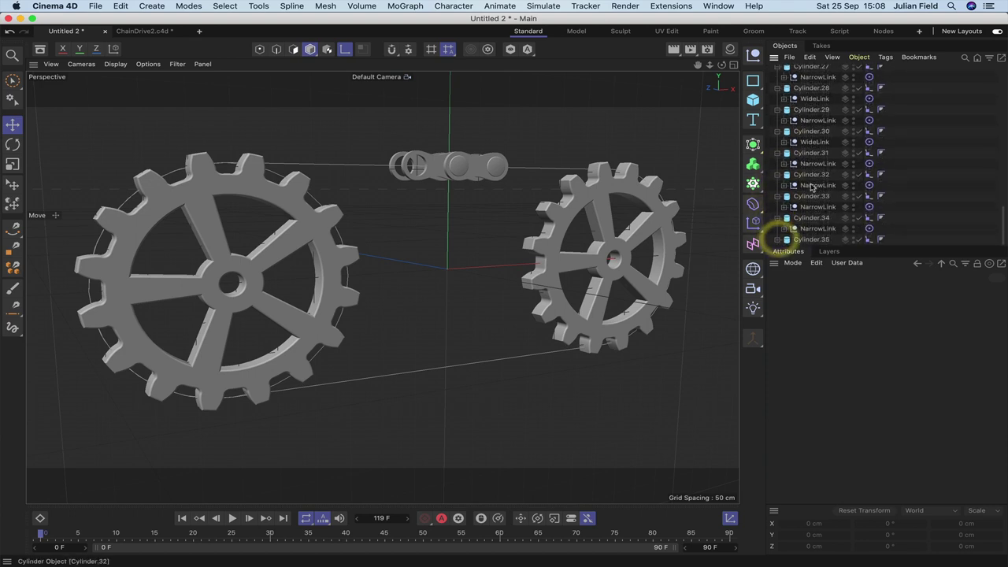
pyautogui.click(777, 239)
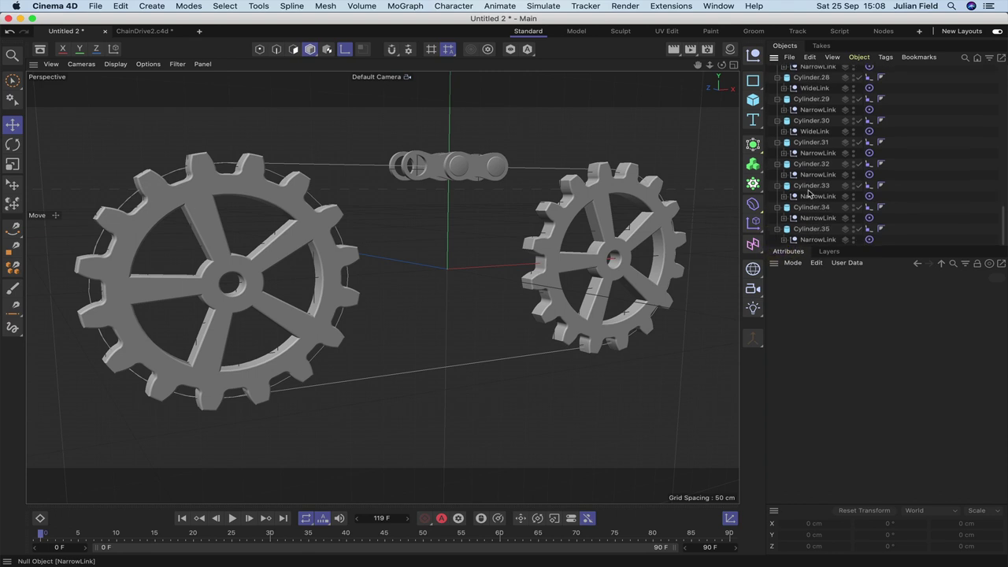
# Step: Enable the Chain's XPresso tag
pyautogui.scroll(10, 809, 193)
pyautogui.scroll(10, 809, 193)
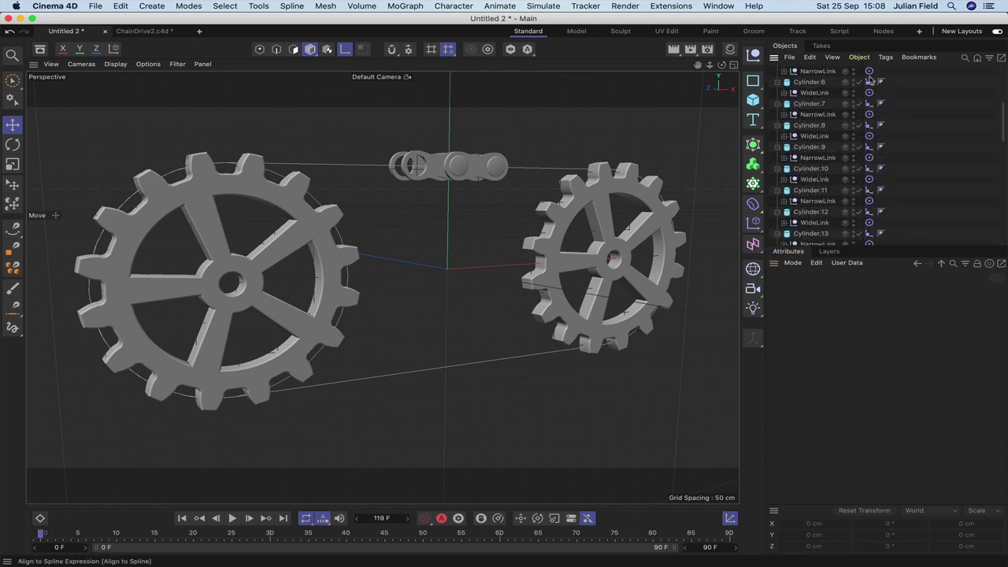
pyautogui.scroll(2, 859, 83)
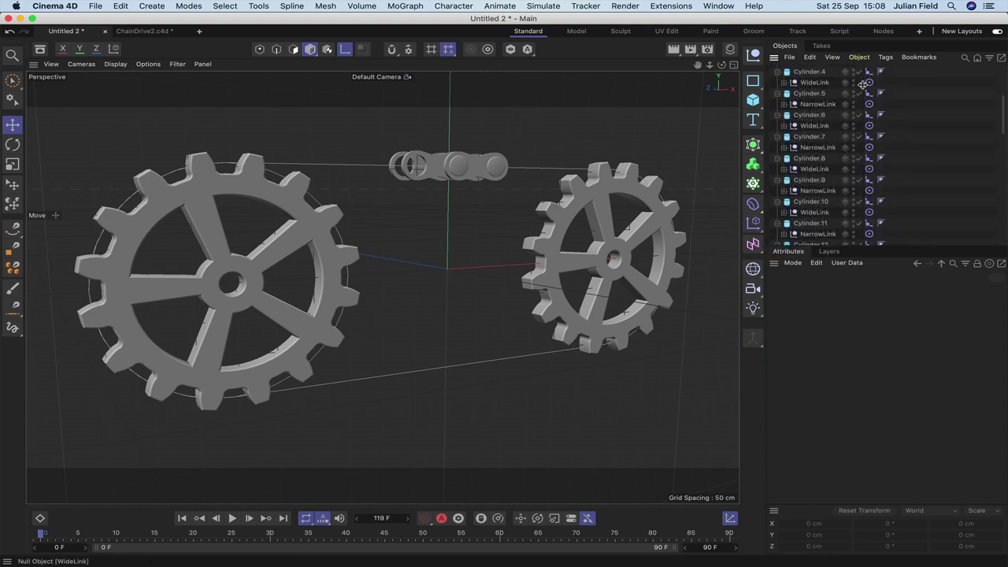
pyautogui.scroll(5, 863, 83)
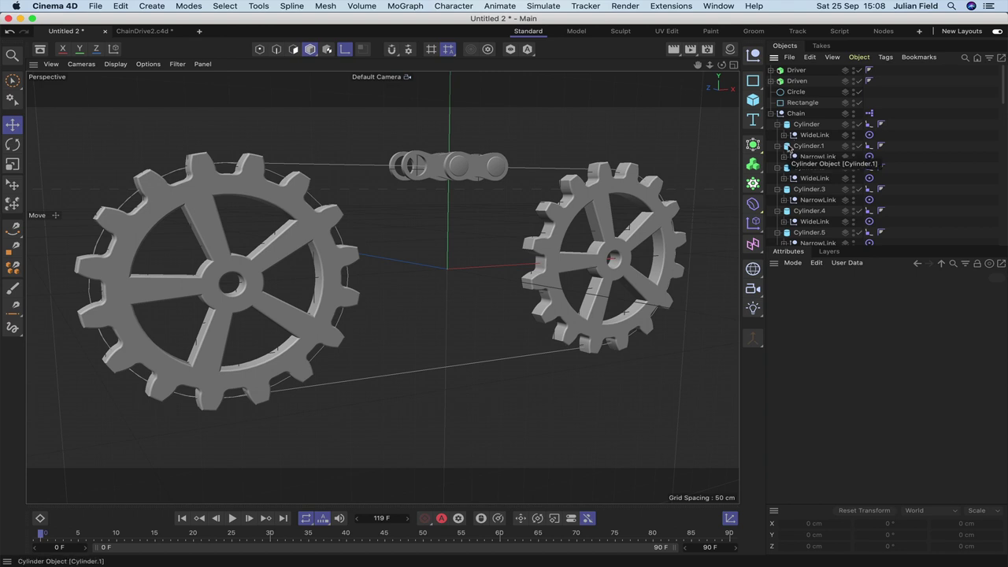
pyautogui.click(869, 114)
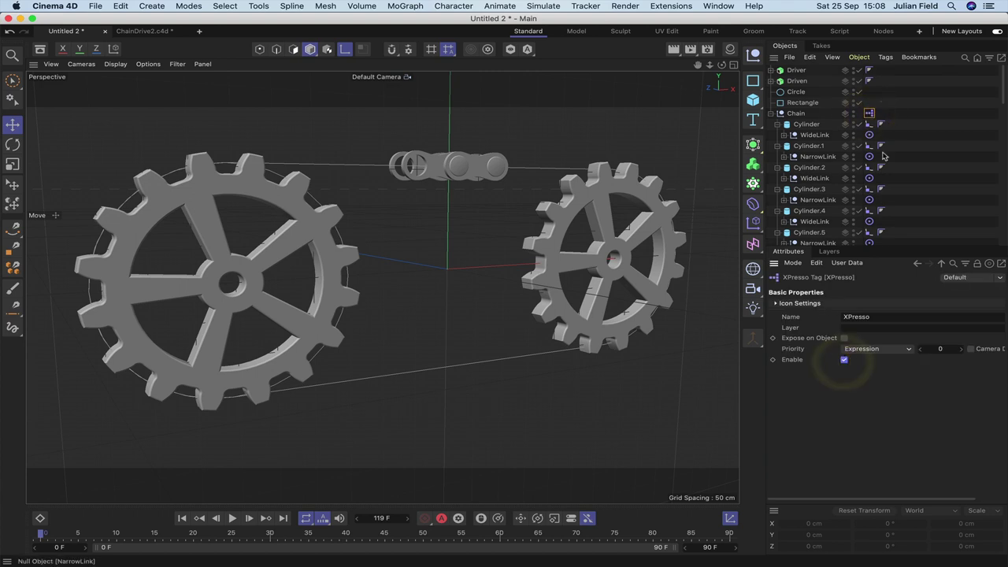
# Step: Assign the first Cylinder's Align to Spline tag to the XPresso Object node receiving the divided index, and close the XPresso Editor
pyautogui.doubleClick(869, 113)
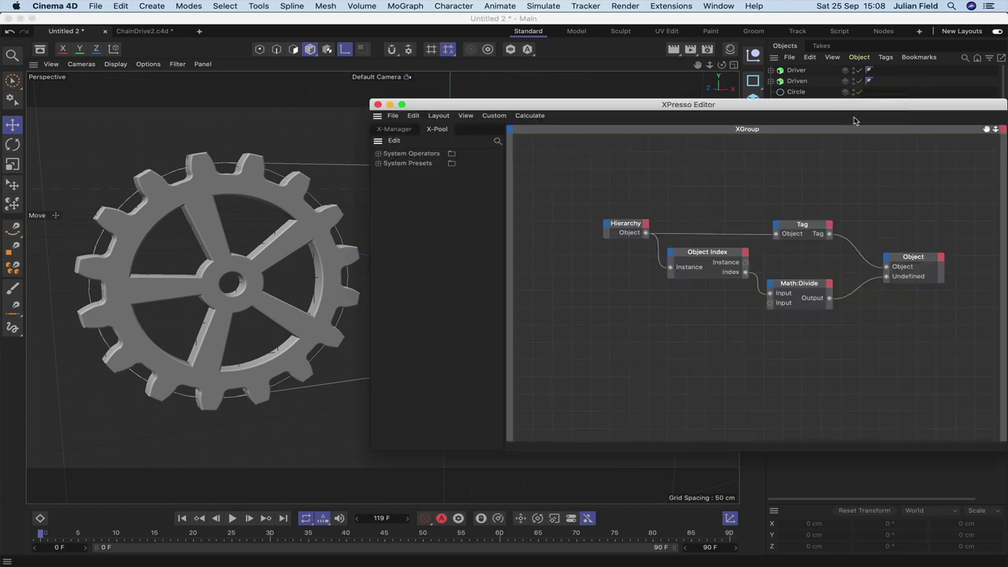
pyautogui.moveTo(863, 109); pyautogui.dragTo(566, 301)
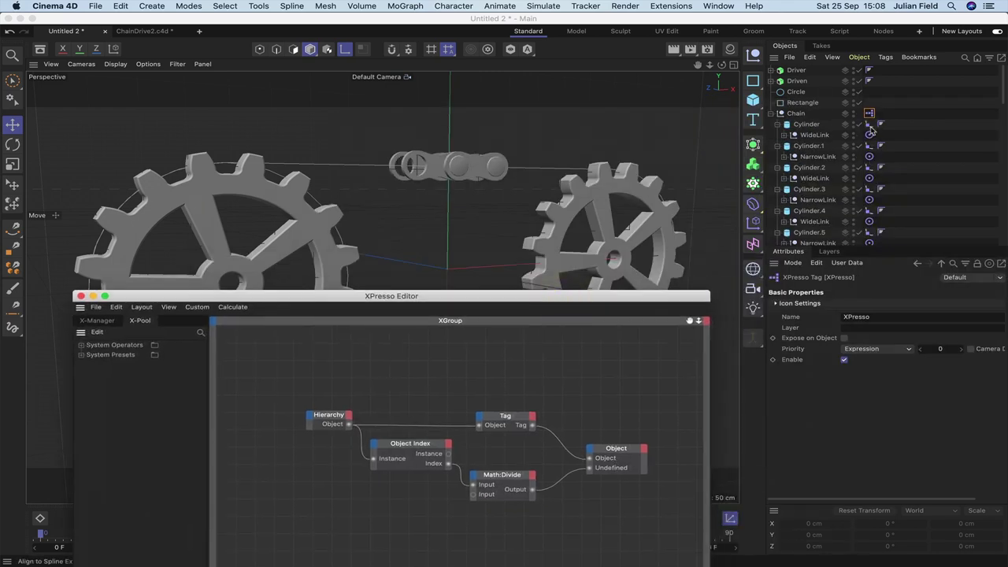
pyautogui.moveTo(871, 127); pyautogui.dragTo(700, 400)
pyautogui.moveTo(635, 464); pyautogui.dragTo(635, 464)
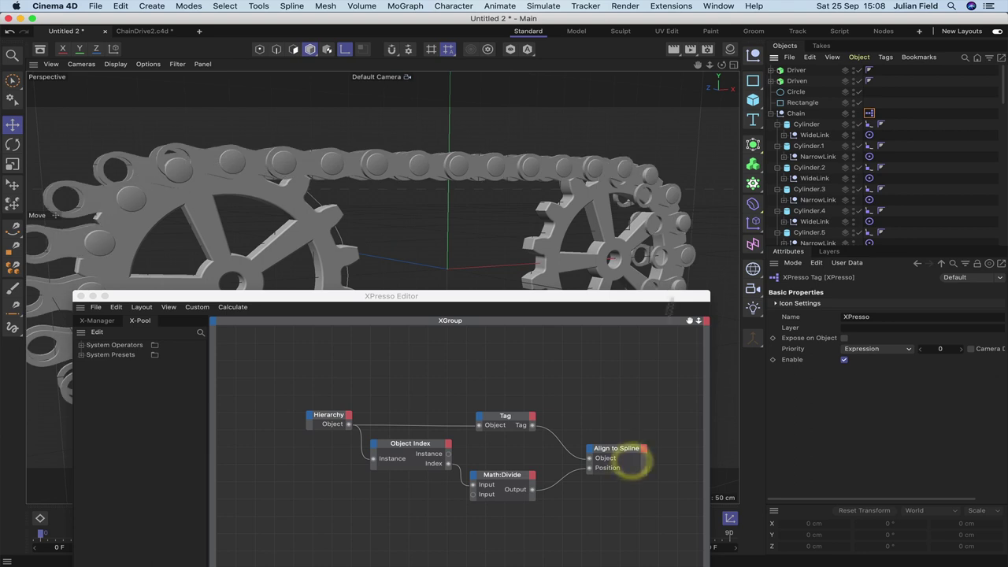
pyautogui.moveTo(520, 299); pyautogui.dragTo(694, 286)
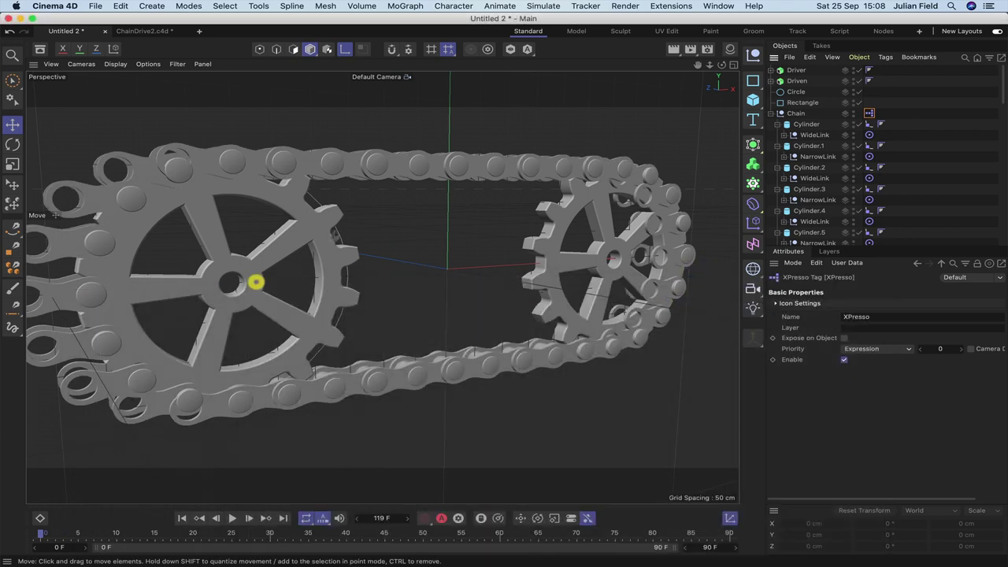
pyautogui.click(255, 282)
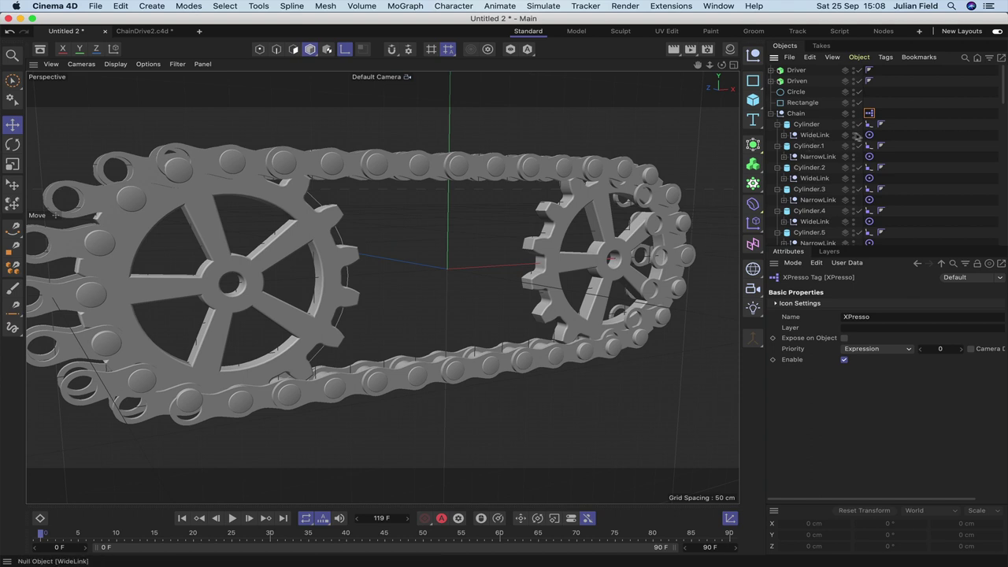
# Step: Set Cylinder.1 as the target object for Cylinder's WideLink and Cylinder.2 as the target for Cylinder.1's NarrowLink
pyautogui.click(871, 135)
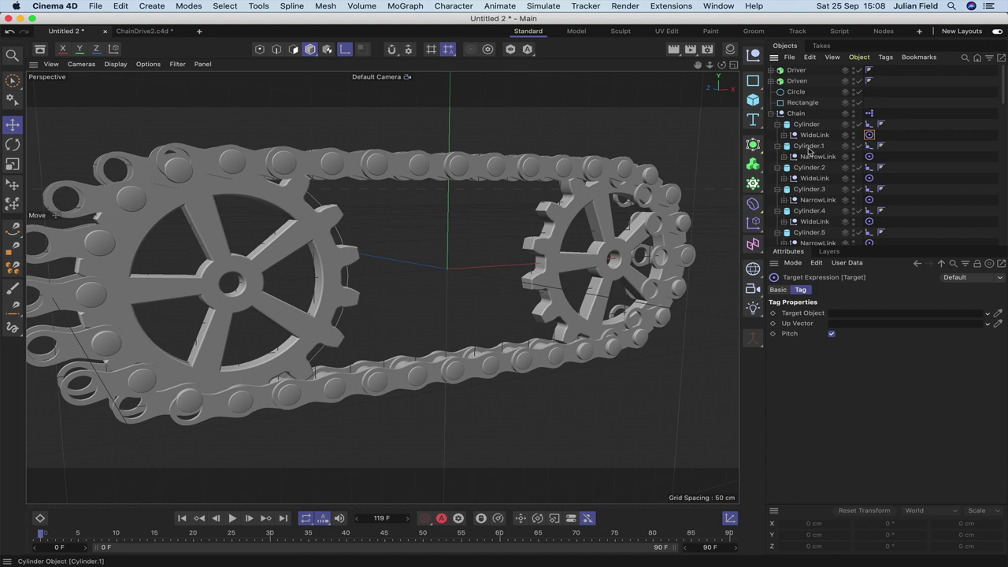
pyautogui.moveTo(843, 314); pyautogui.dragTo(847, 316)
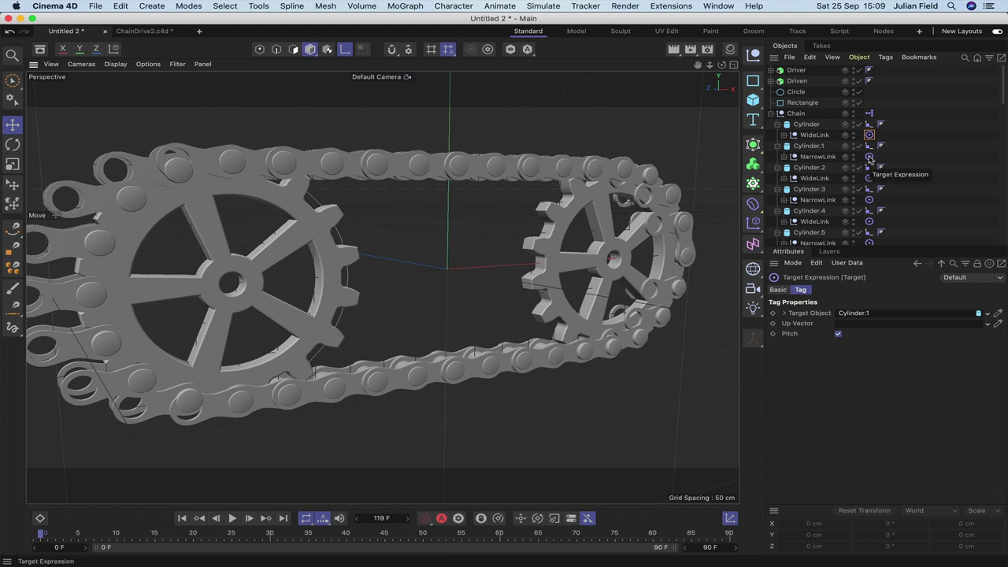
pyautogui.click(870, 157)
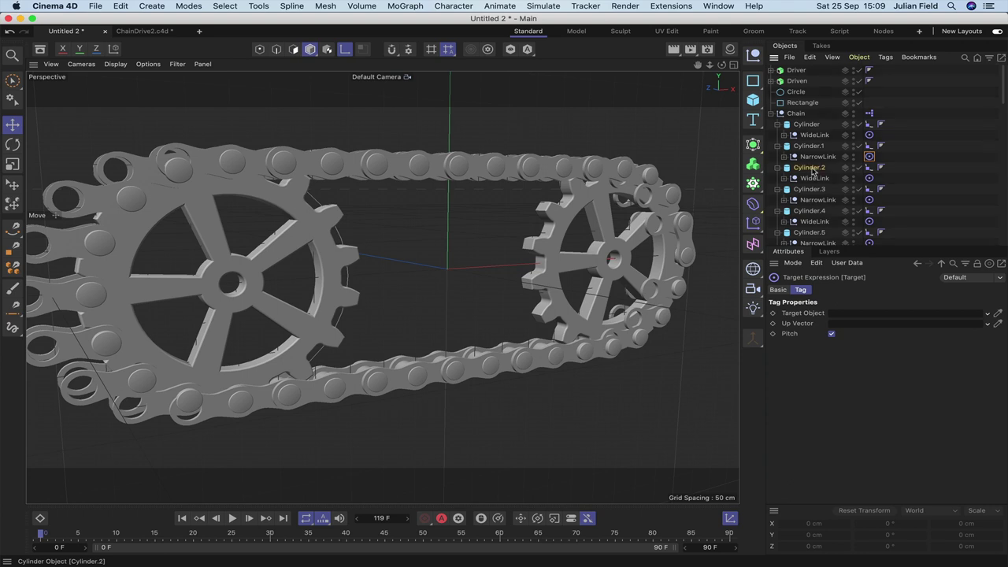
pyautogui.moveTo(850, 276); pyautogui.dragTo(856, 314)
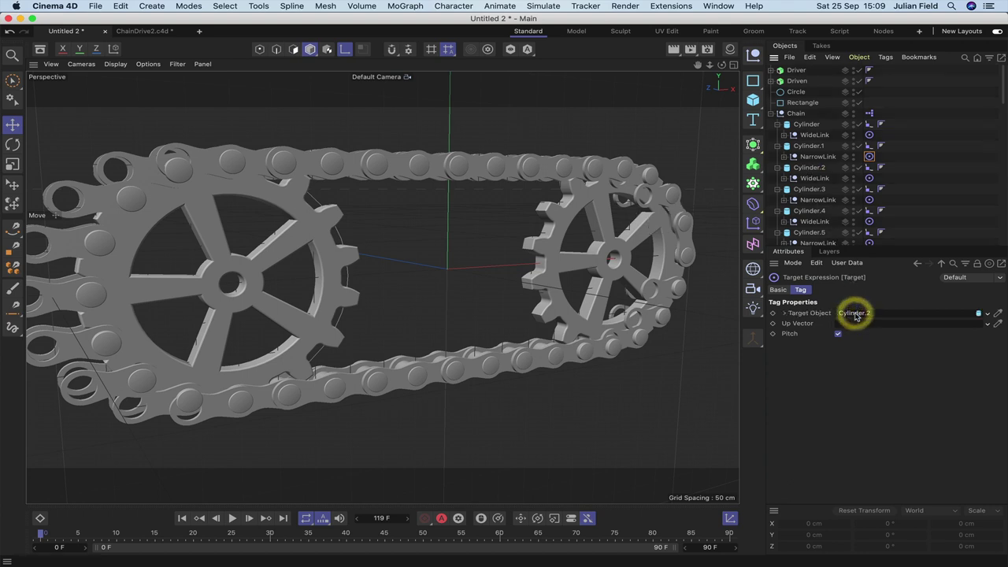
# Step: Target Cylinder.2's WideLink at Cylinder.3 and continue pointing each link at the next cylinder, through Cylinder.33's NarrowLink at Cylinder.34
pyautogui.click(870, 178)
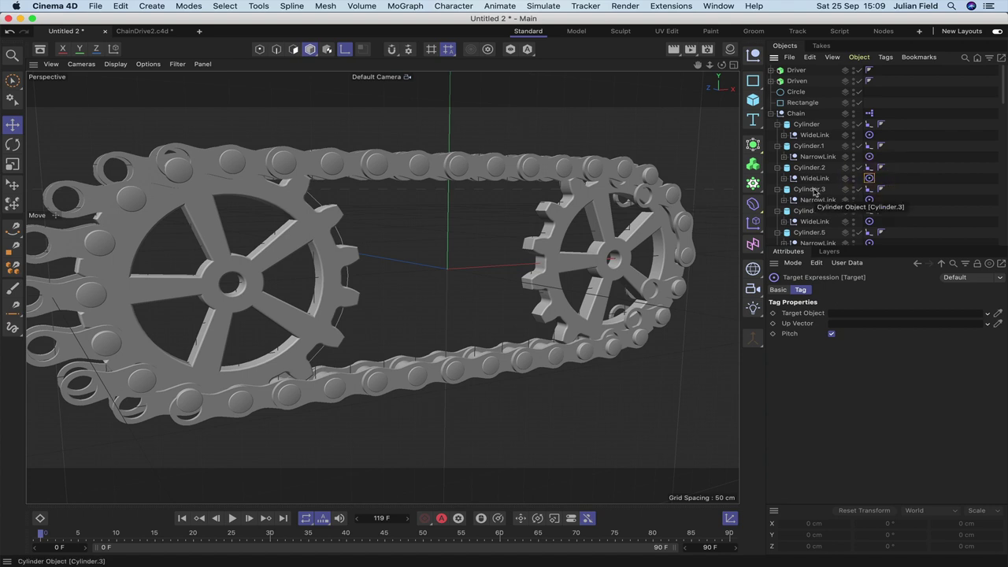
pyautogui.click(814, 190)
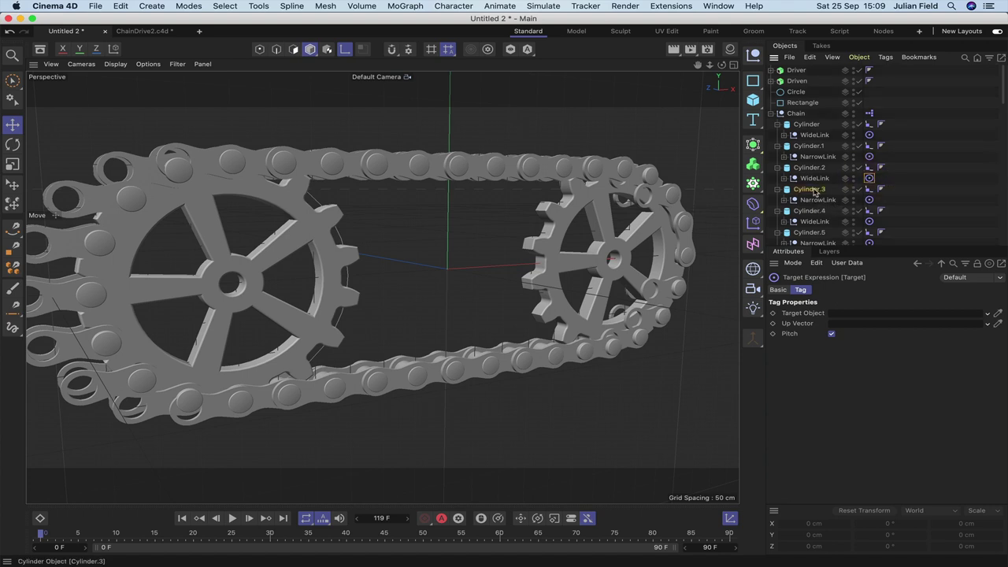
pyautogui.moveTo(873, 313); pyautogui.dragTo(869, 308)
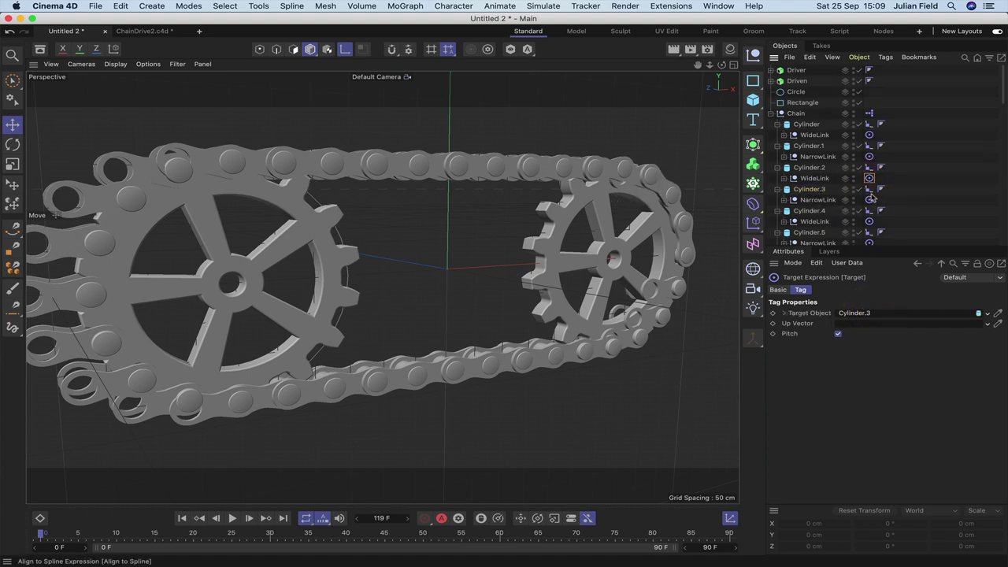
pyautogui.click(870, 201)
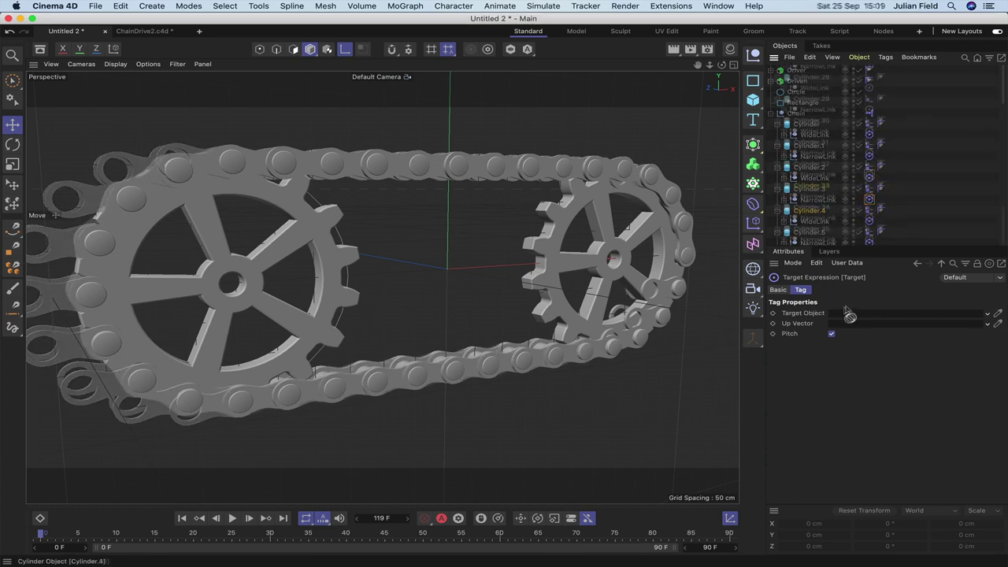
pyautogui.click(870, 195)
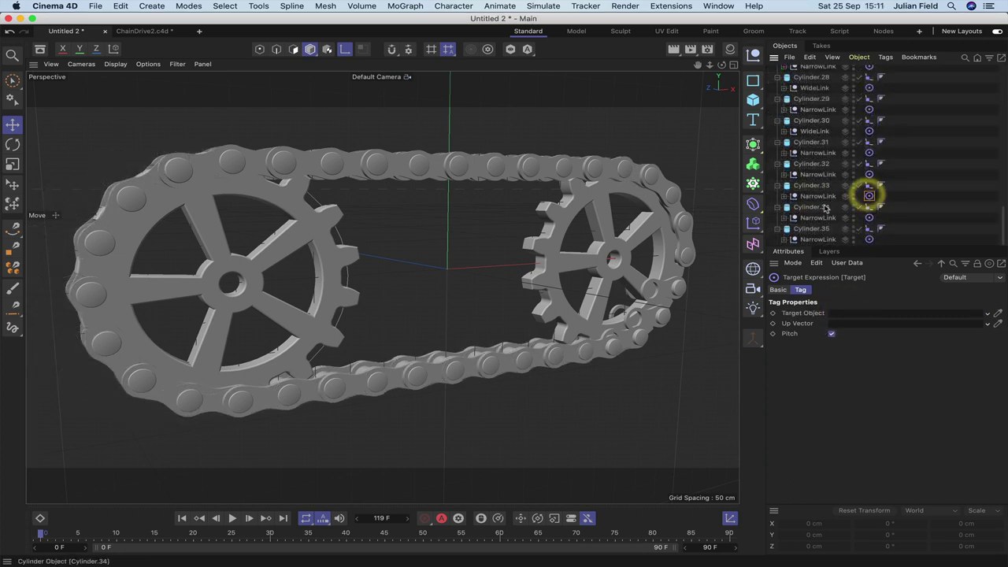
pyautogui.click(844, 313)
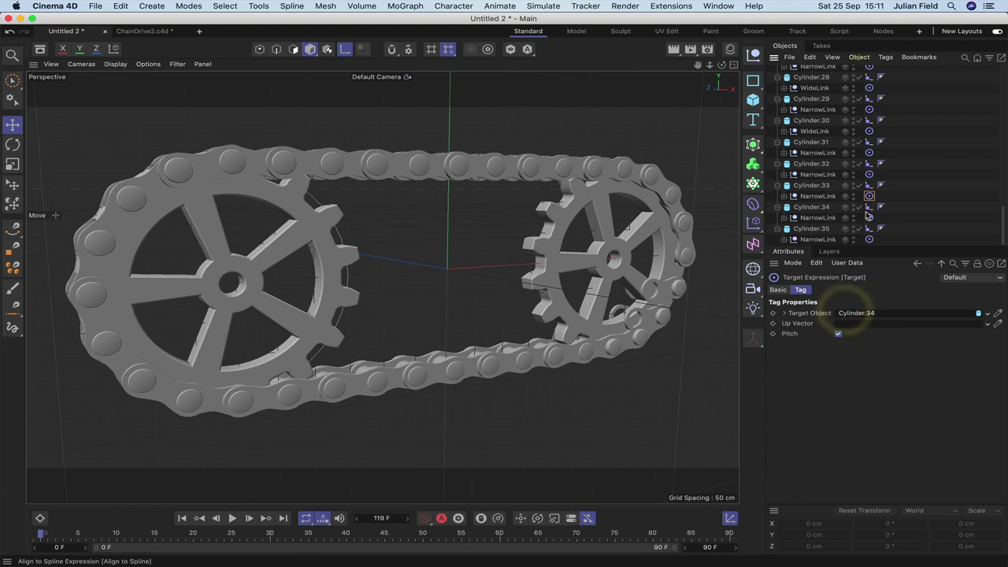
pyautogui.click(869, 207)
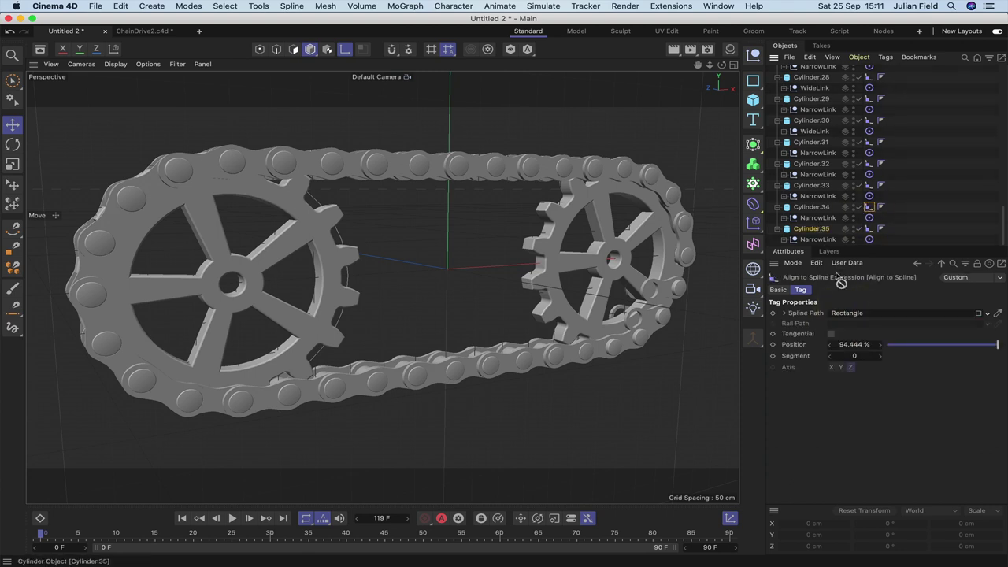
pyautogui.moveTo(842, 282); pyautogui.dragTo(851, 314)
pyautogui.click(850, 313)
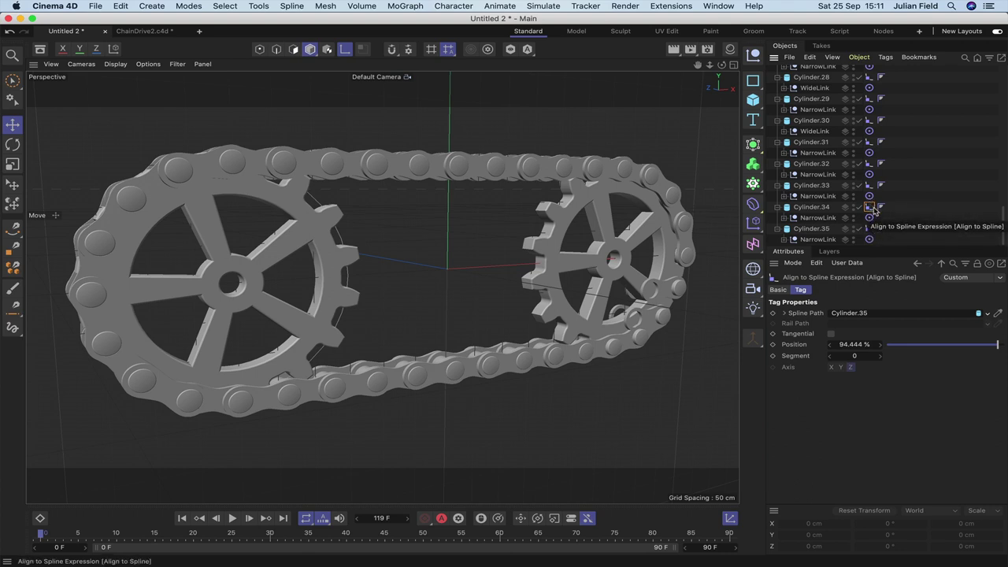
pyautogui.press('super+z')
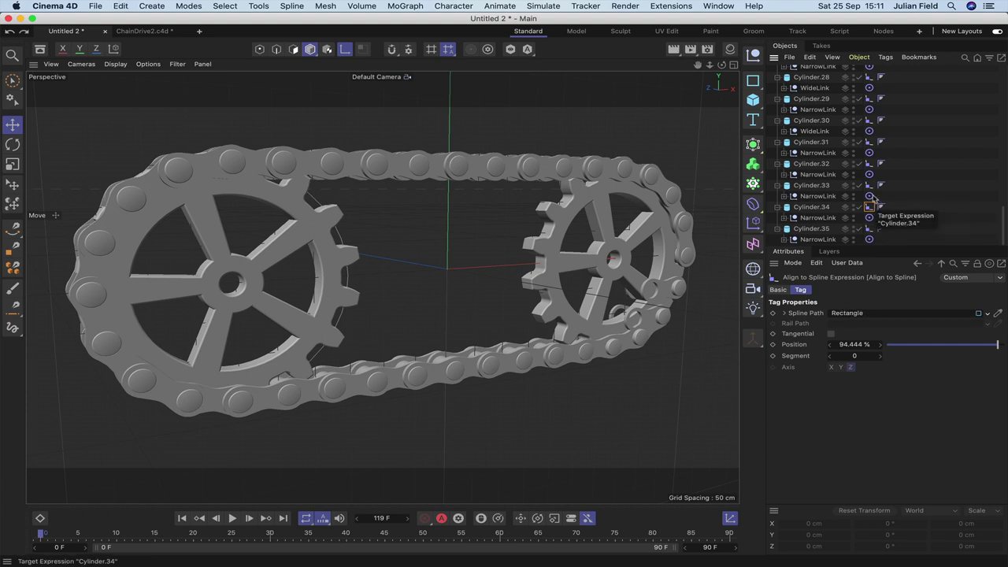
# Step: Set Cylinder.35 as the target object for Cylinder.34's NarrowLink
pyautogui.click(869, 185)
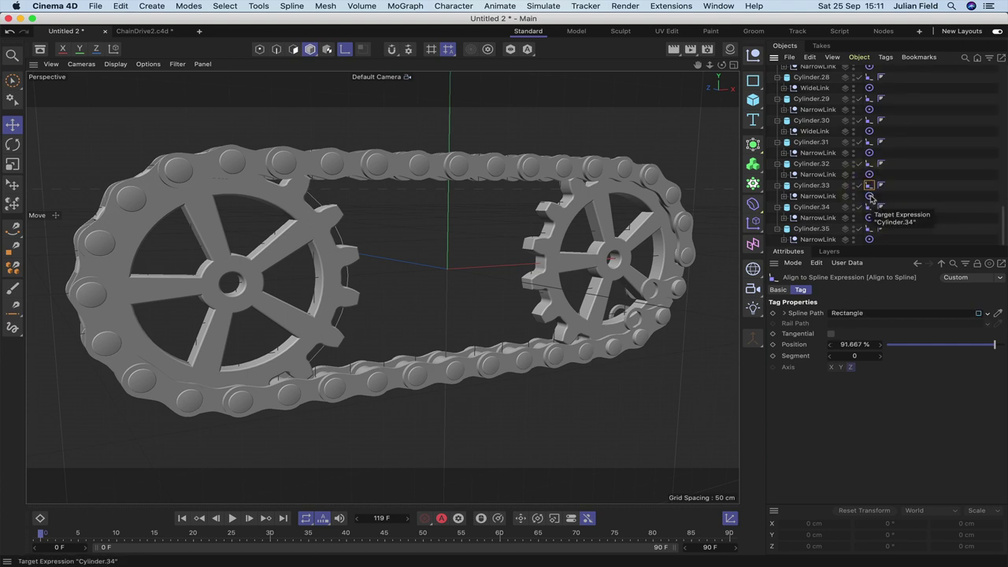
pyautogui.click(870, 174)
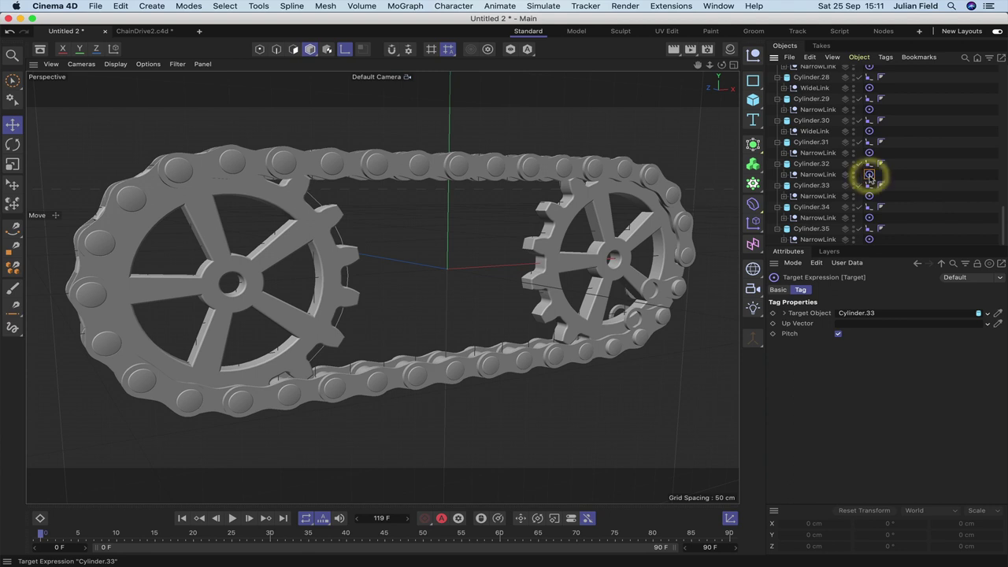
pyautogui.click(870, 195)
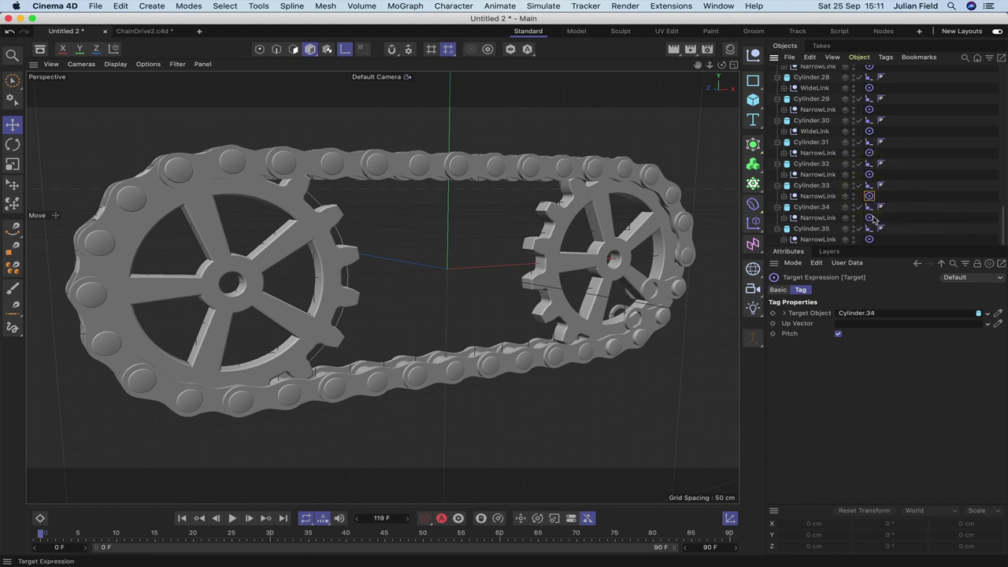
pyautogui.click(870, 217)
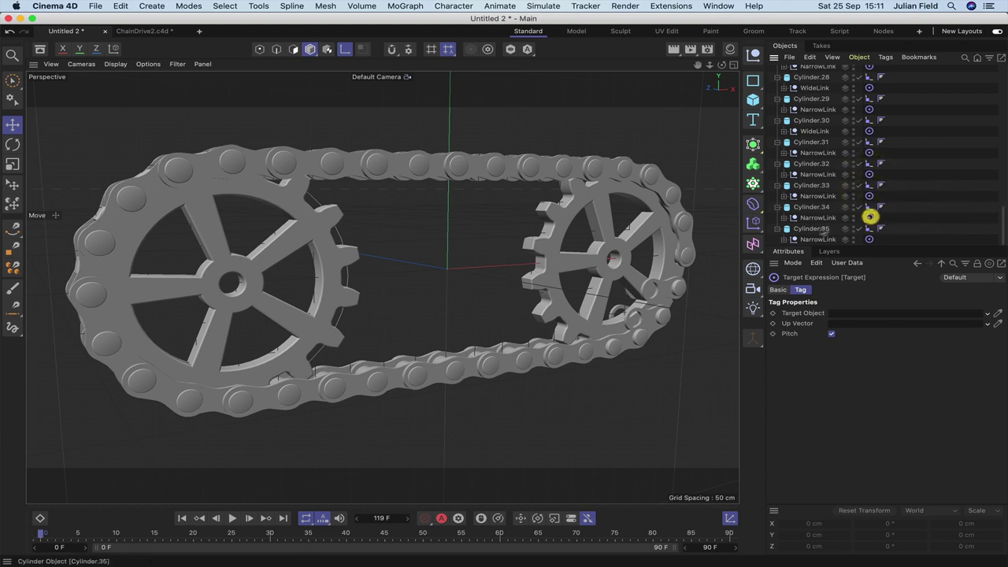
pyautogui.click(844, 313)
# Step: Target Cylinder.35's NarrowLink at the first Cylinder to close the chain loop
pyautogui.click(870, 238)
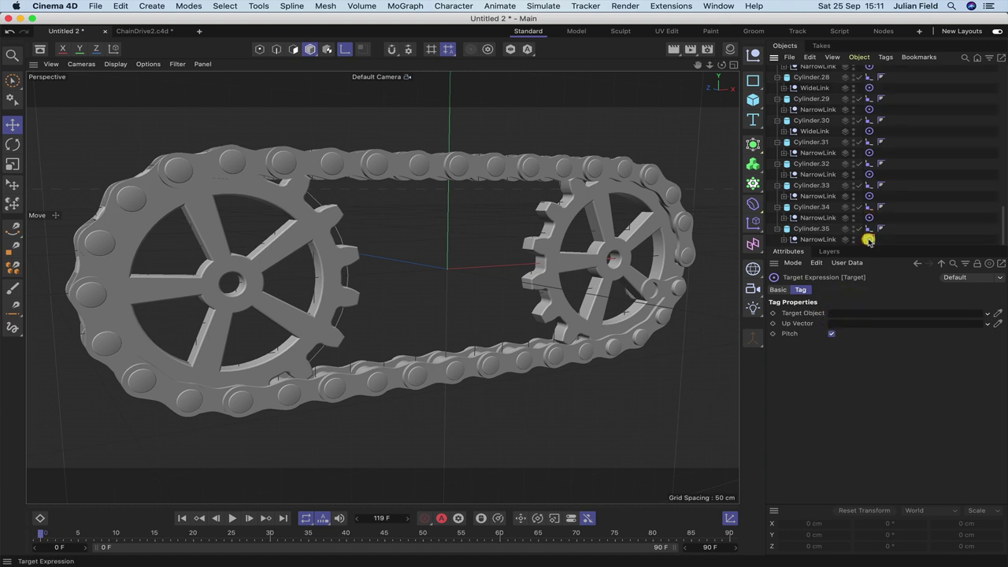
pyautogui.scroll(15, 826, 244)
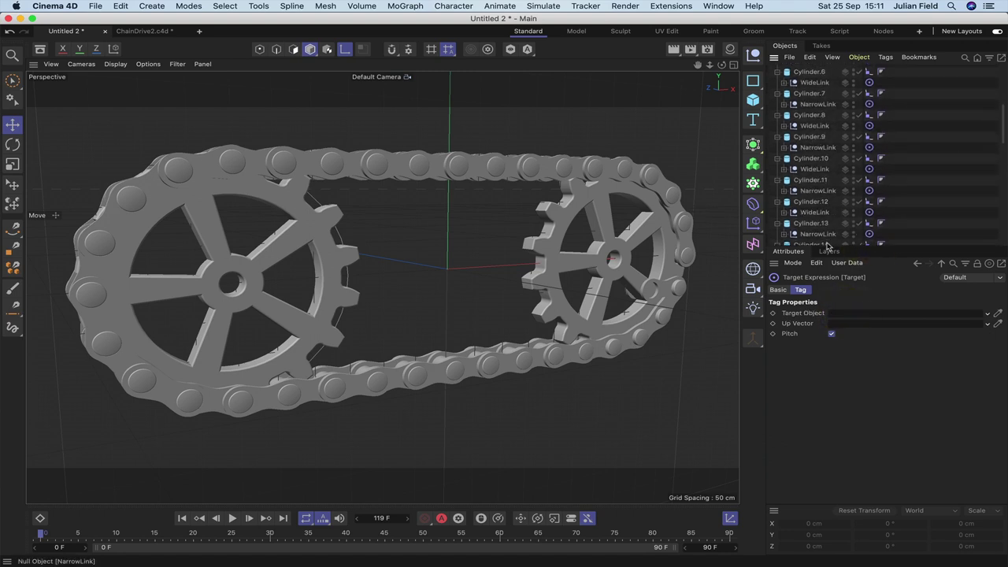
pyautogui.moveTo(806, 125); pyautogui.dragTo(840, 313)
pyautogui.click(840, 313)
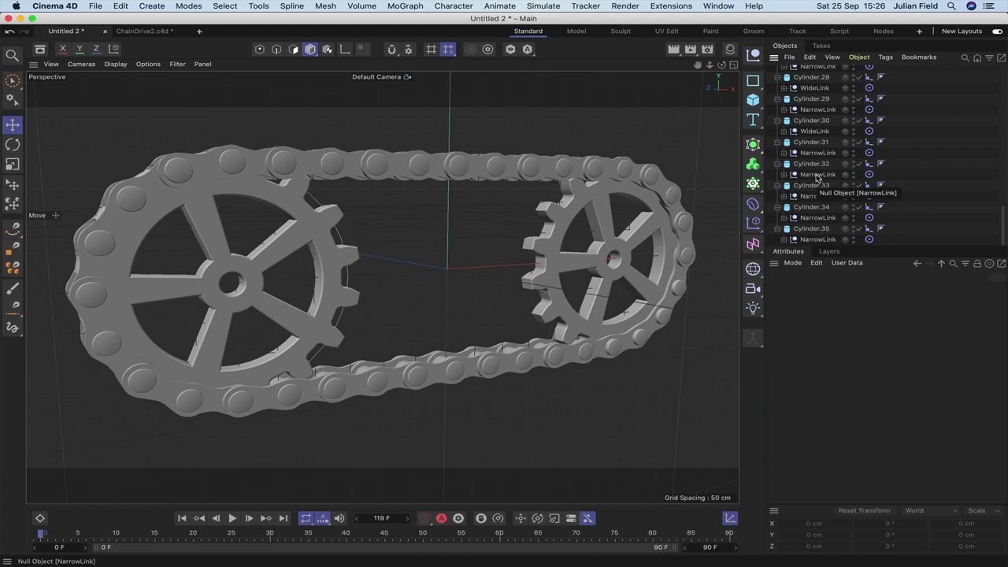
# Step: Replace the NarrowLink under Cylinder.32 with a copy of Cylinder.30's WideLink
pyautogui.click(817, 174)
pyautogui.press('Delete')
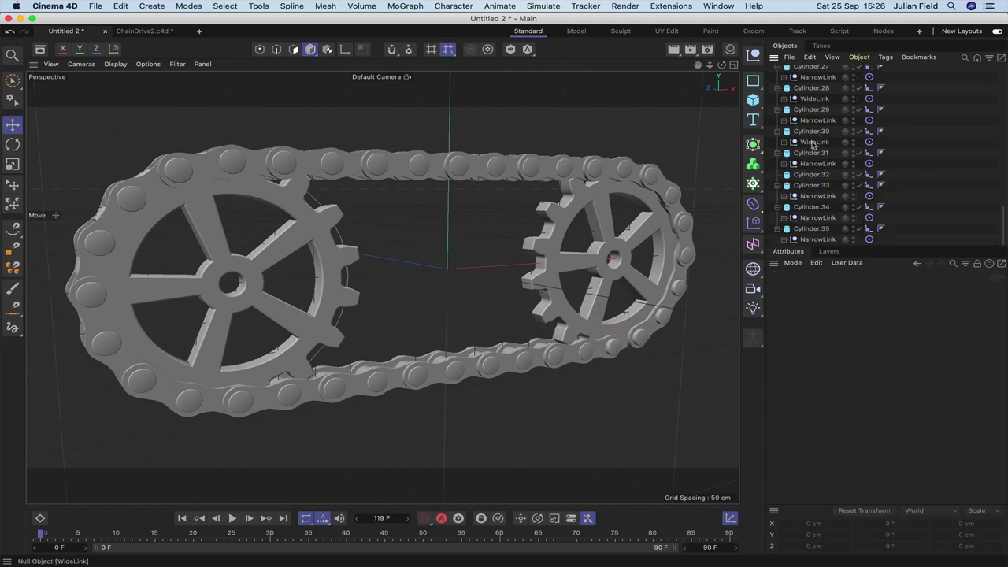
pyautogui.moveTo(814, 143); pyautogui.dragTo(816, 176)
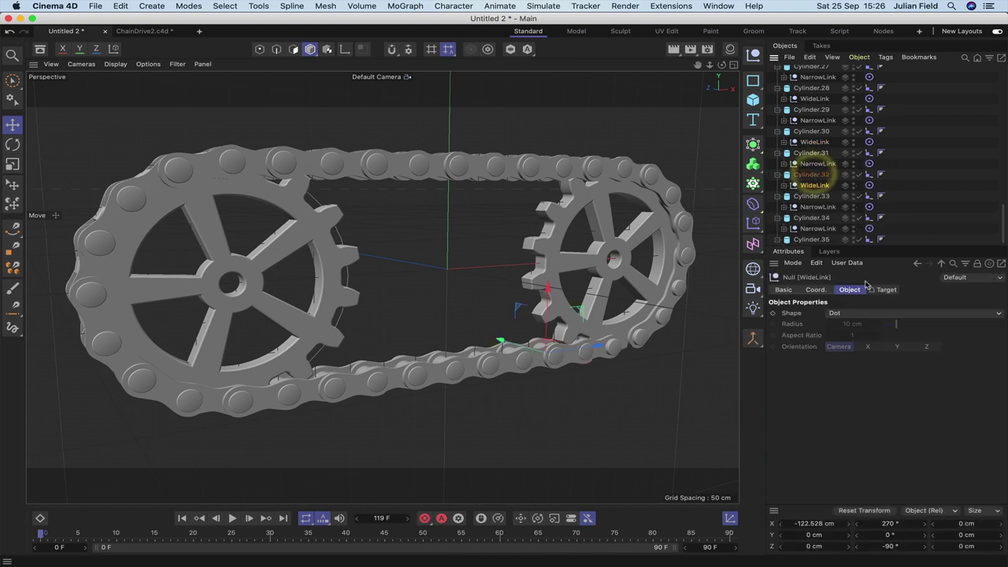
# Step: Set the X position of Cylinder.32's WideLink to 0 cm and target it at Cylinder.33
pyautogui.doubleClick(819, 524)
pyautogui.write('0')
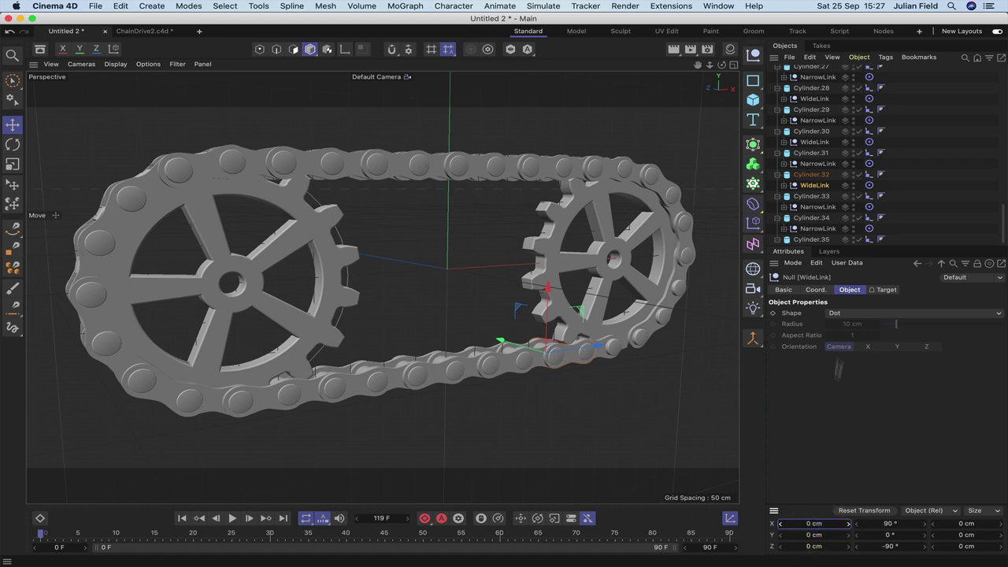
pyautogui.click(870, 186)
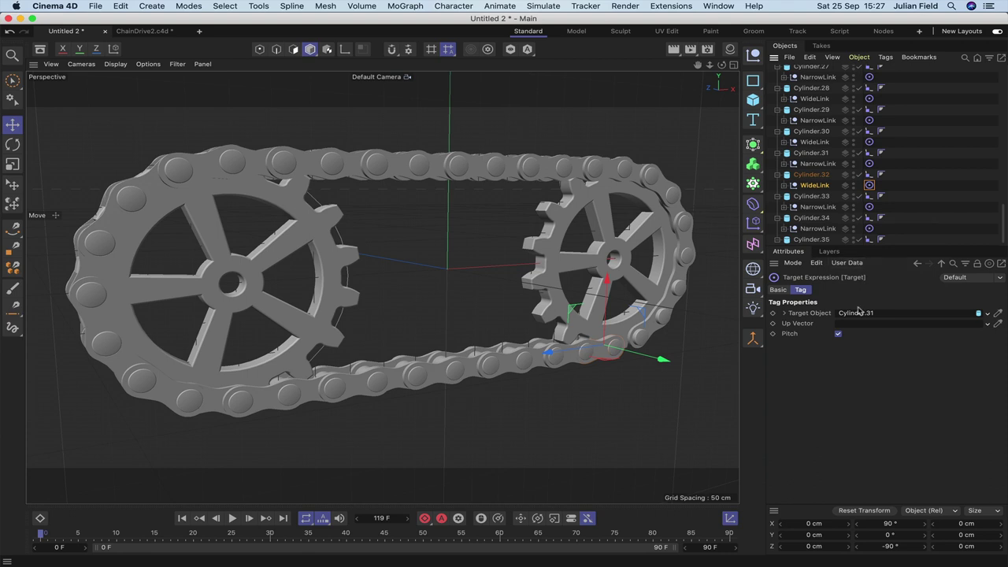
pyautogui.moveTo(814, 196); pyautogui.dragTo(859, 314)
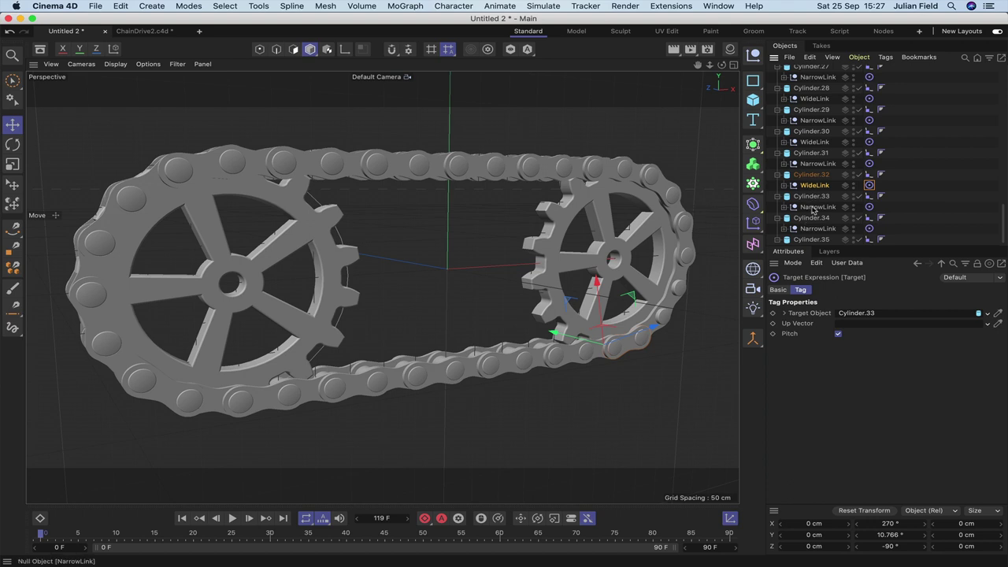
# Step: Delete the NarrowLink under Cylinder.34
pyautogui.scroll(-1, 816, 229)
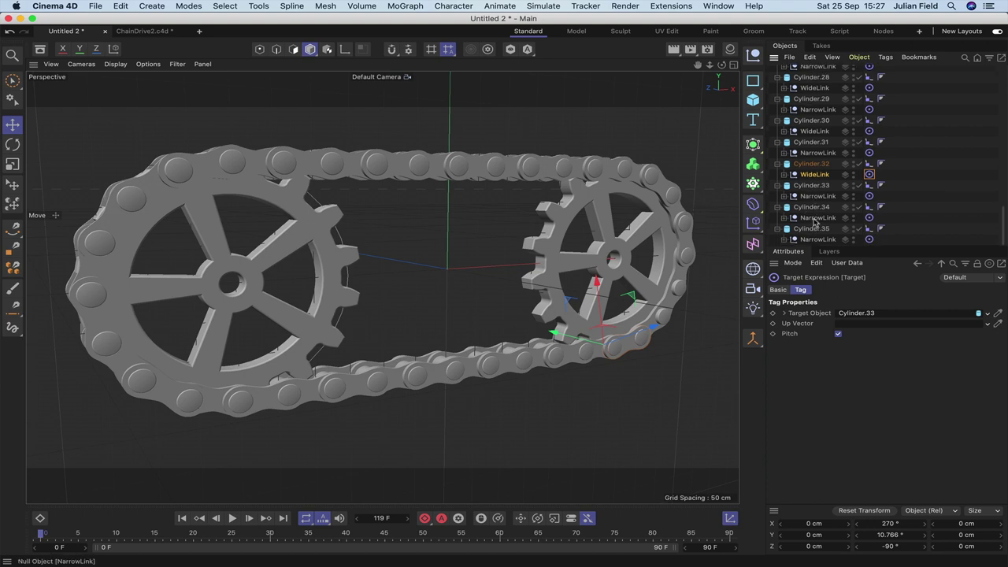
pyautogui.click(814, 219)
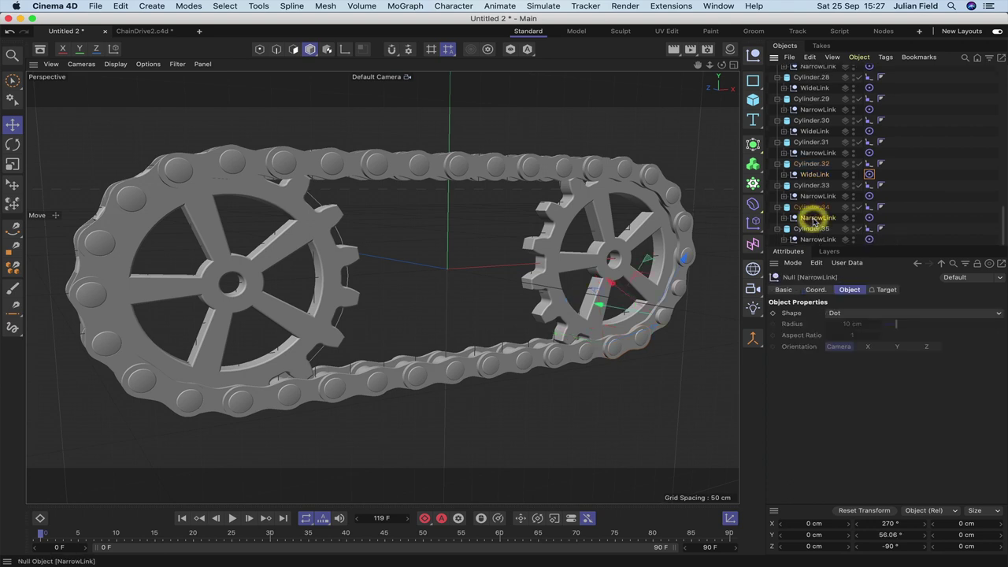
pyautogui.press('Delete')
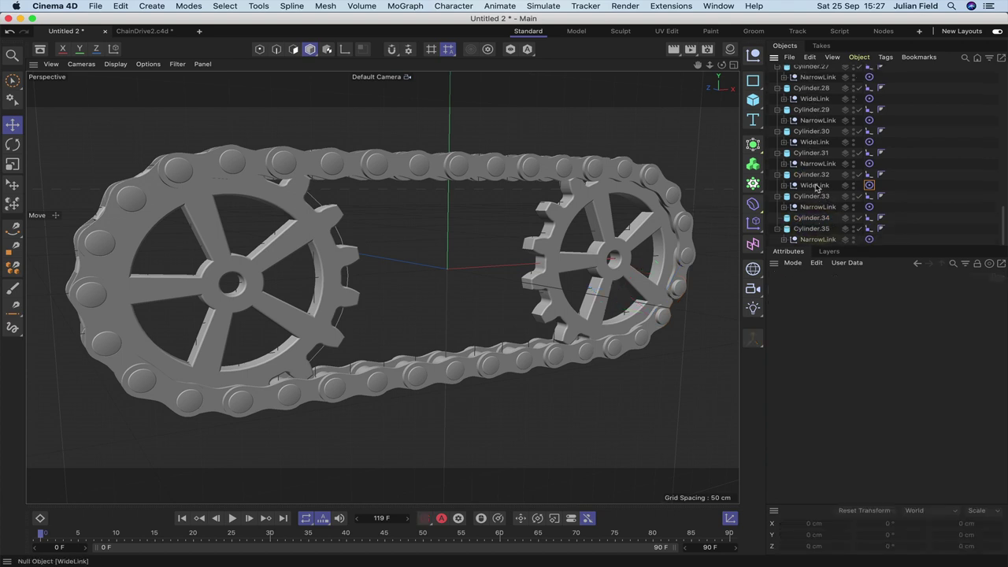
# Step: Try copying Cylinder.32's WideLink under Cylinder.34 with its X position at 0 cm and Cylinder.35 as its target
pyautogui.moveTo(816, 186); pyautogui.dragTo(817, 219)
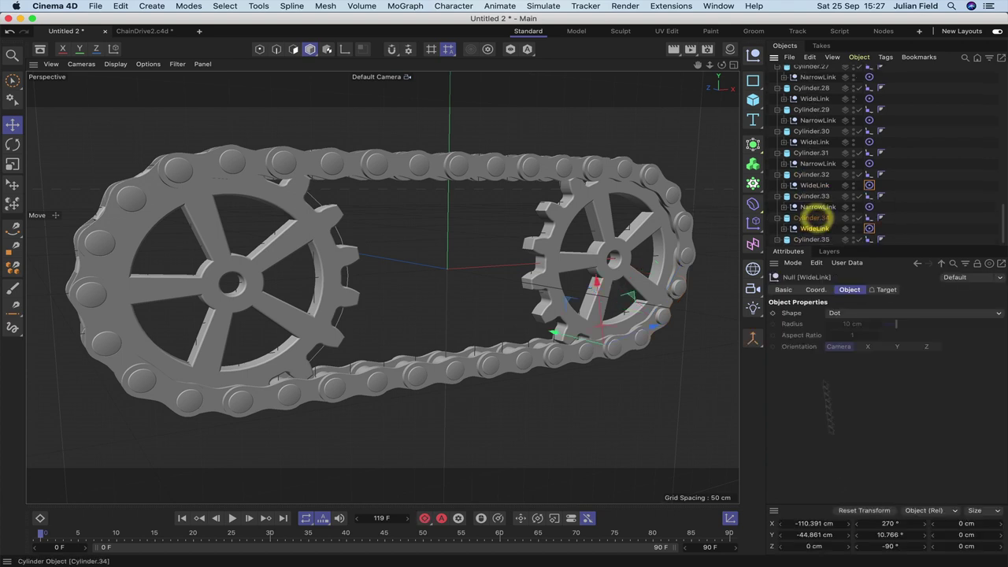
pyautogui.doubleClick(821, 524)
pyautogui.write('0')
pyautogui.press('Return')
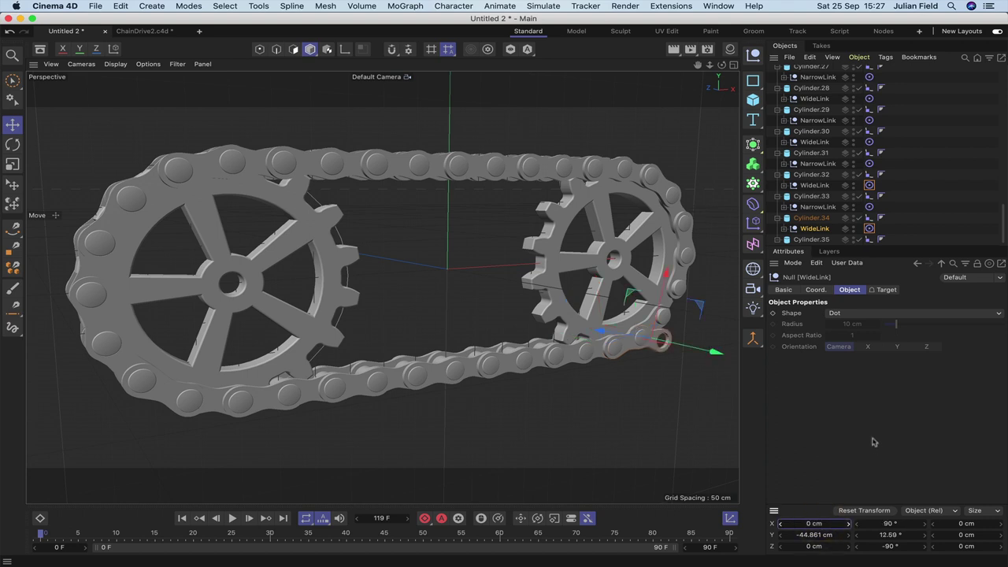
pyautogui.click(869, 229)
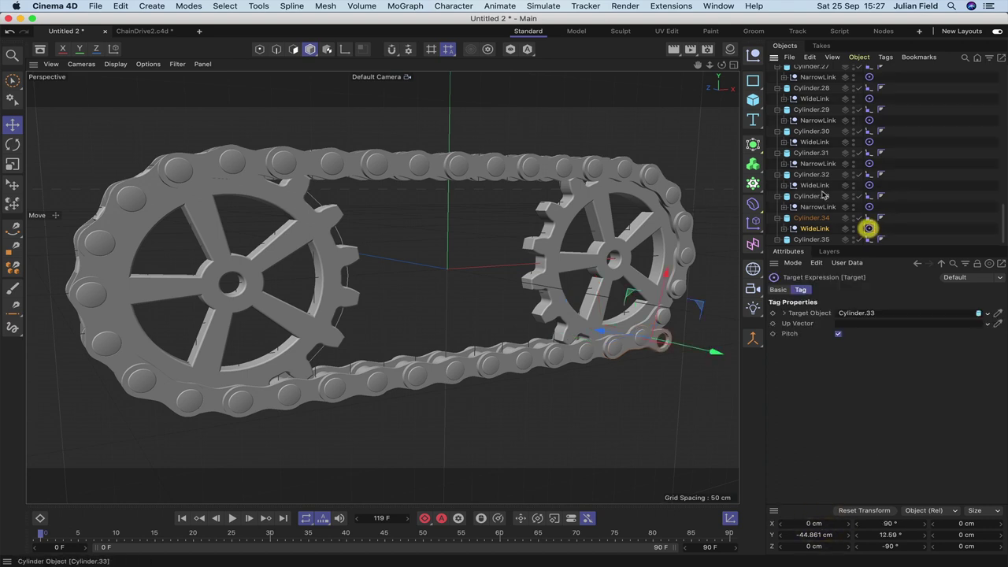
pyautogui.scroll(-1, 866, 227)
pyautogui.moveTo(812, 228); pyautogui.dragTo(861, 313)
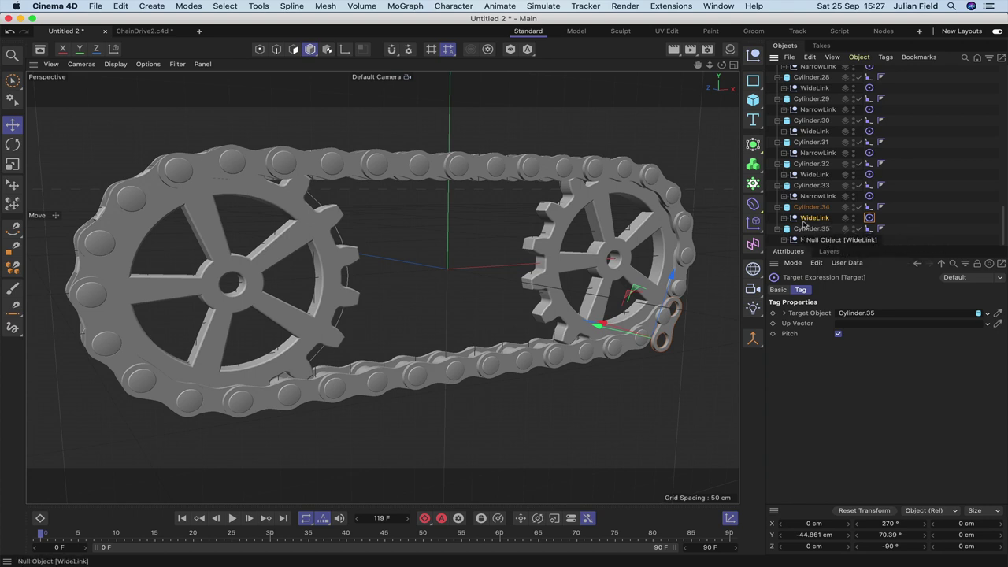
pyautogui.click(806, 221)
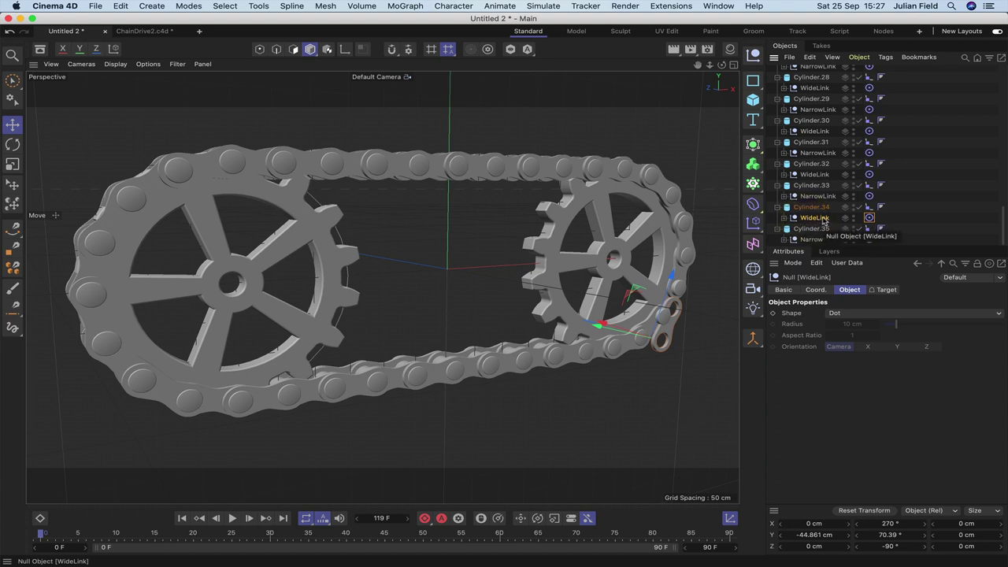
pyautogui.press('Delete')
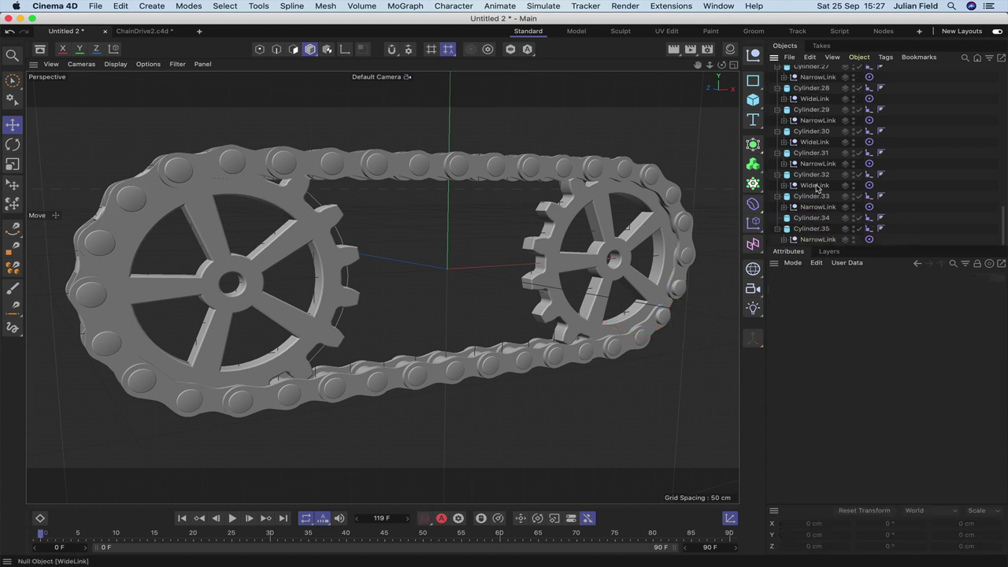
# Step: Copy Cylinder.32's WideLink under Cylinder.34 and set the copy's X position to 0 cm
pyautogui.click(817, 187)
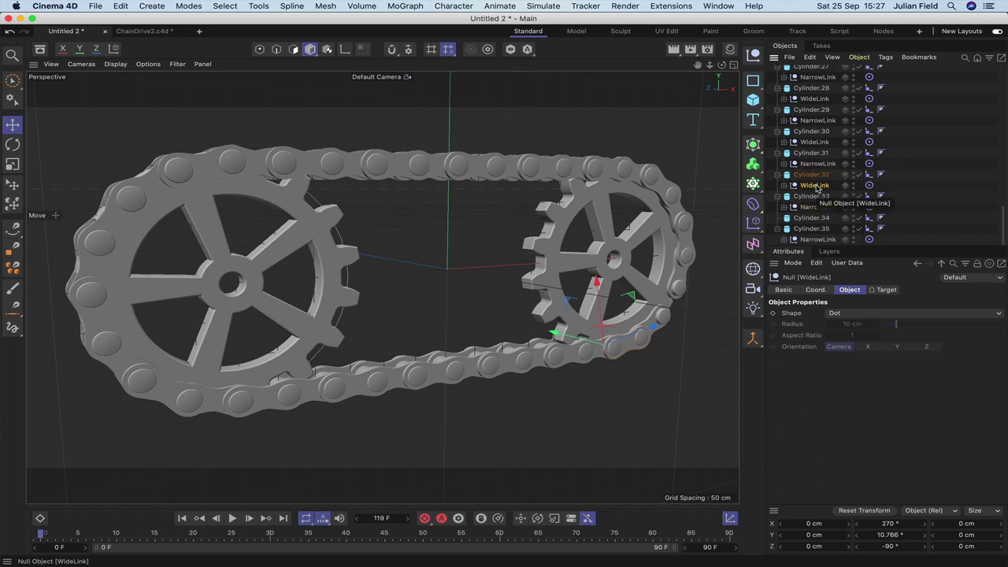
pyautogui.moveTo(817, 188); pyautogui.dragTo(821, 229)
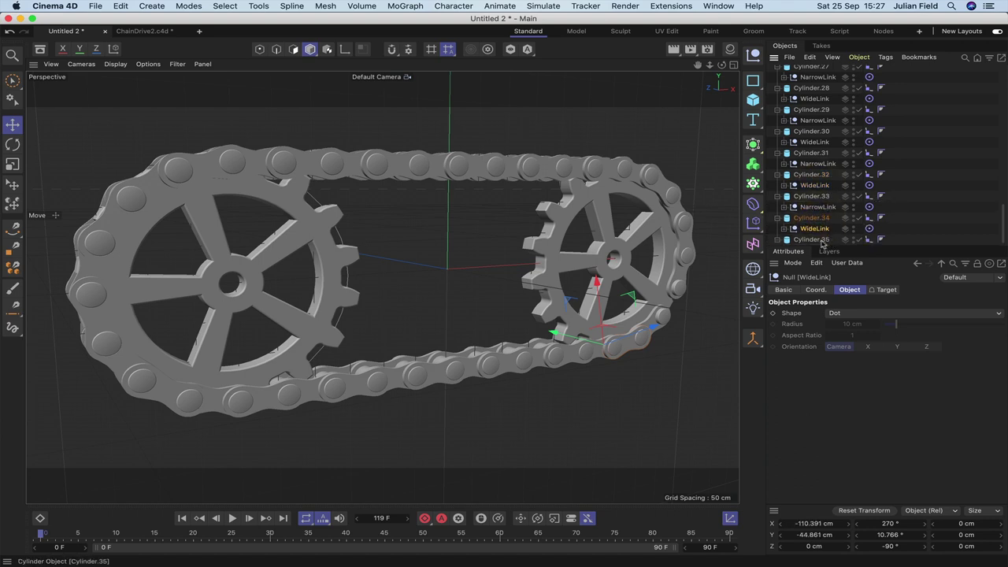
pyautogui.doubleClick(817, 523)
pyautogui.press('BackSpace')
pyautogui.write('0')
pyautogui.press('Return')
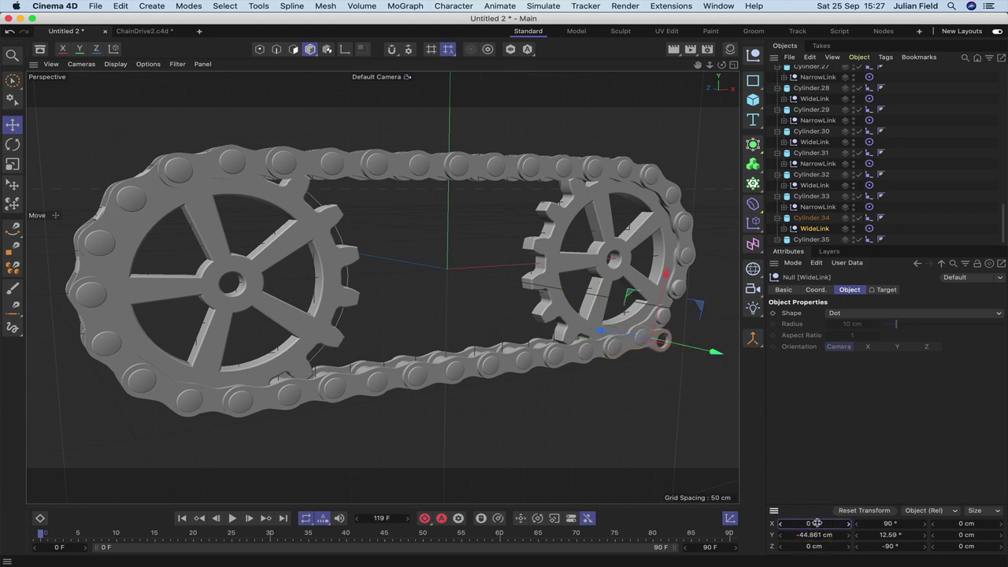
# Step: Examine the placement of Cylinder.34's WideLink from the top view, and return to the perspective view
pyautogui.click(723, 87)
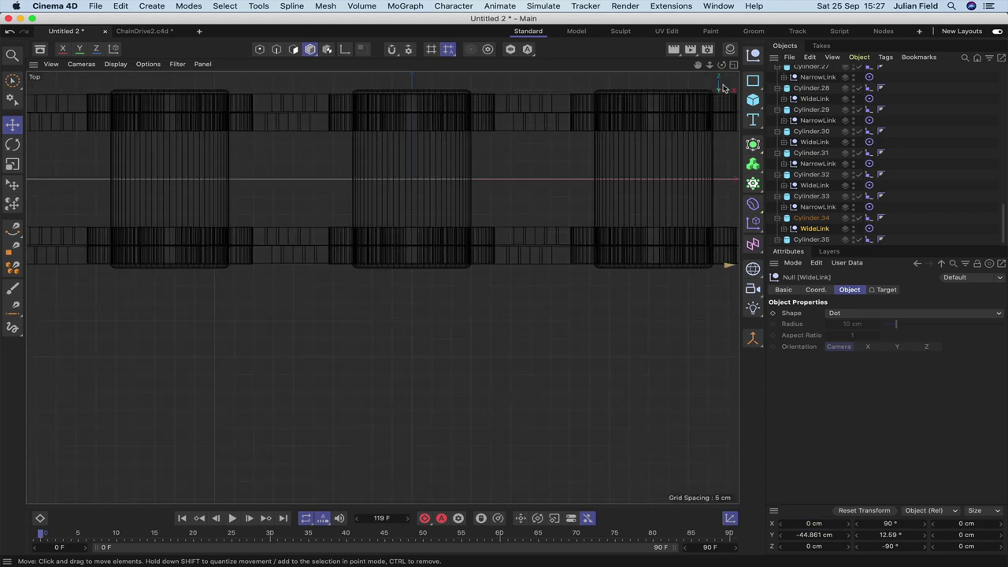
pyautogui.press('h')
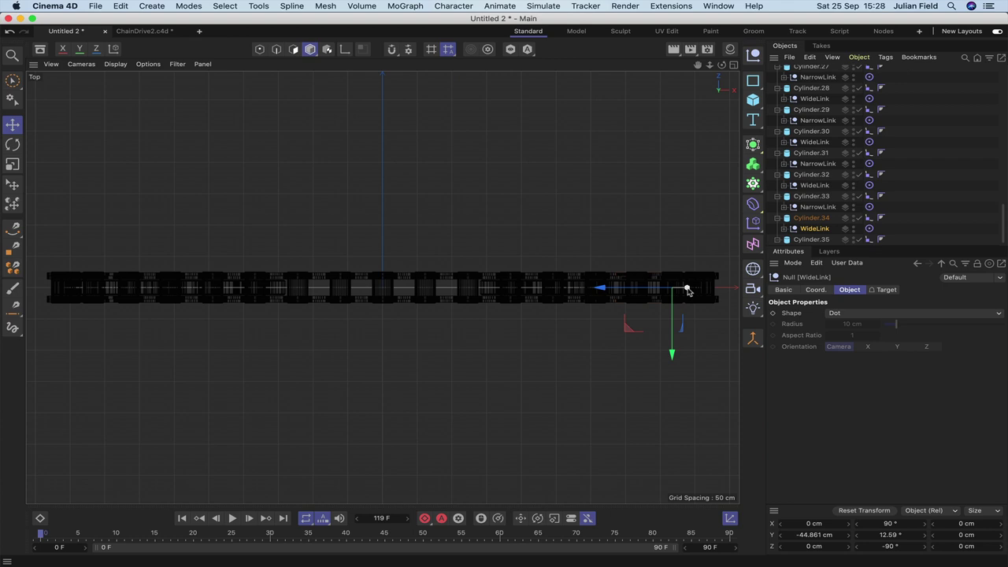
pyautogui.moveTo(709, 65); pyautogui.dragTo(417, 41)
pyautogui.moveTo(697, 66); pyautogui.dragTo(464, 35)
pyautogui.scroll(5, 382, 287)
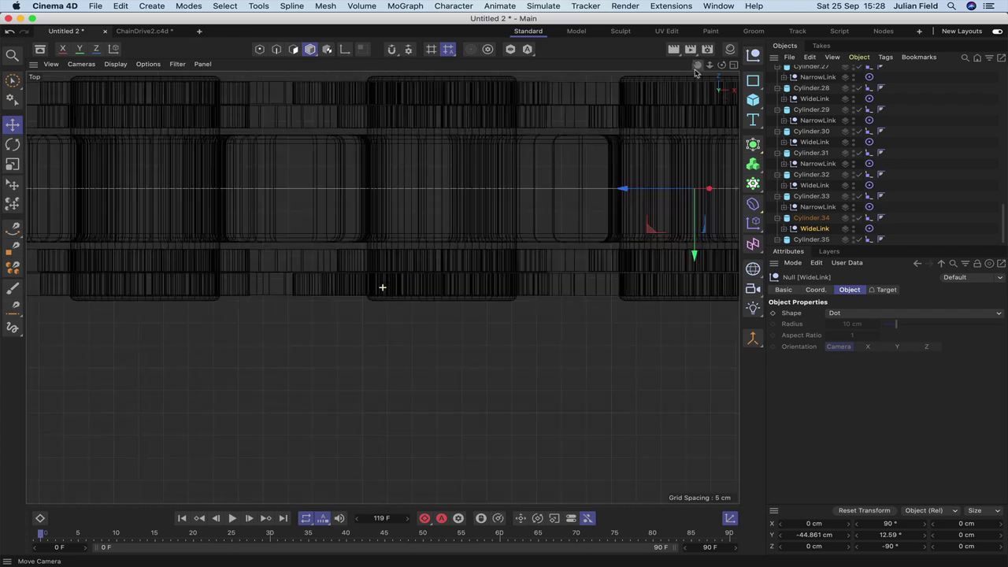
pyautogui.scroll(2, 382, 287)
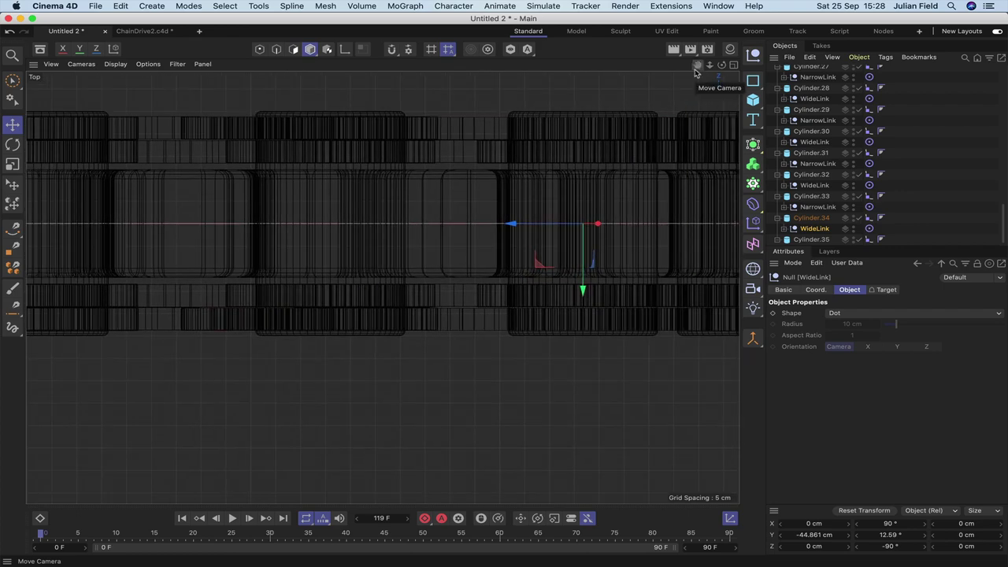
pyautogui.press('F1')
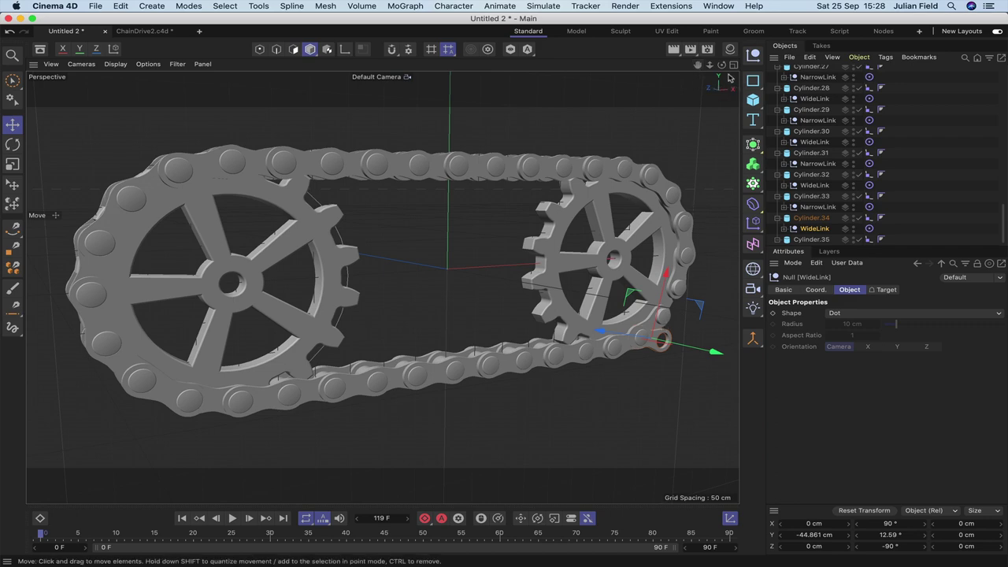
# Step: Set the Y position of Cylinder.34's WideLink to 0 cm
pyautogui.moveTo(722, 65); pyautogui.dragTo(574, 74)
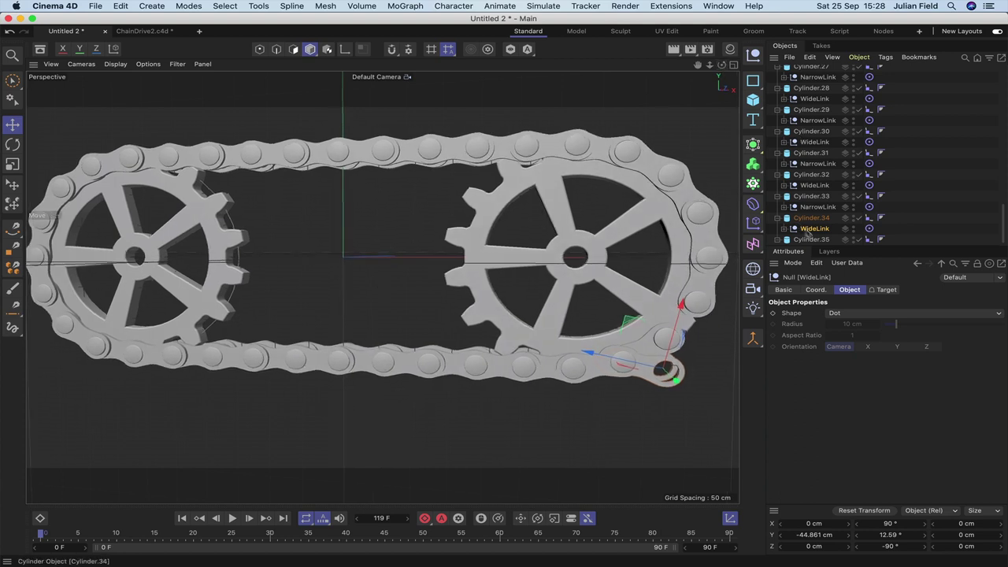
pyautogui.doubleClick(815, 535)
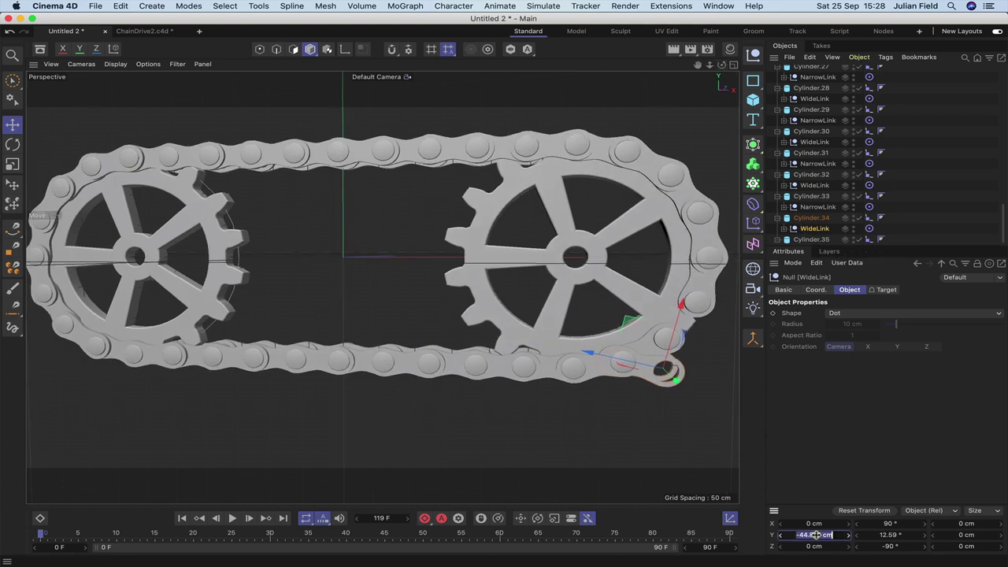
pyautogui.write('0')
pyautogui.press('Return')
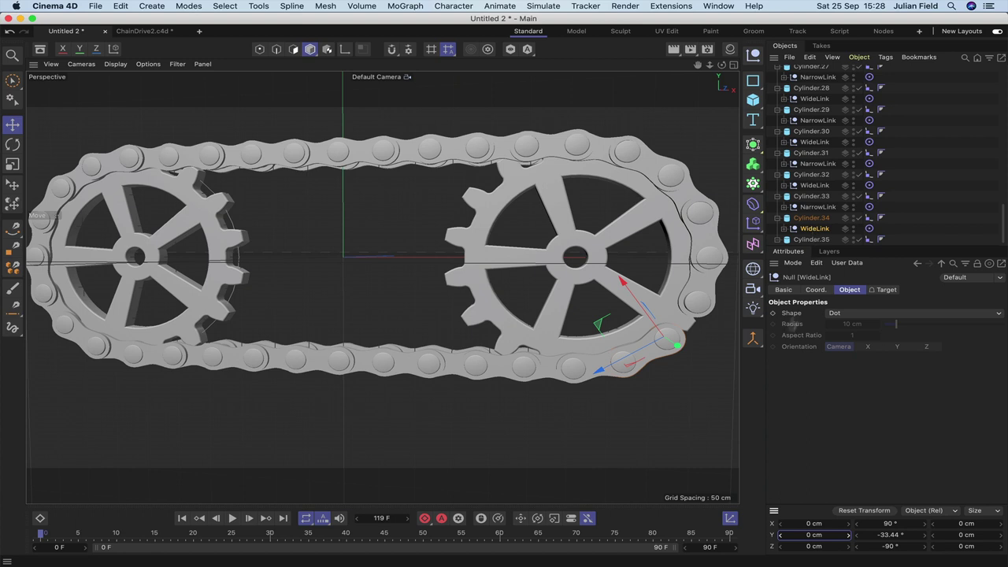
# Step: Set Cylinder.35 as the target object of the WideLink under Cylinder.34
pyautogui.click(869, 229)
pyautogui.scroll(-1, 868, 227)
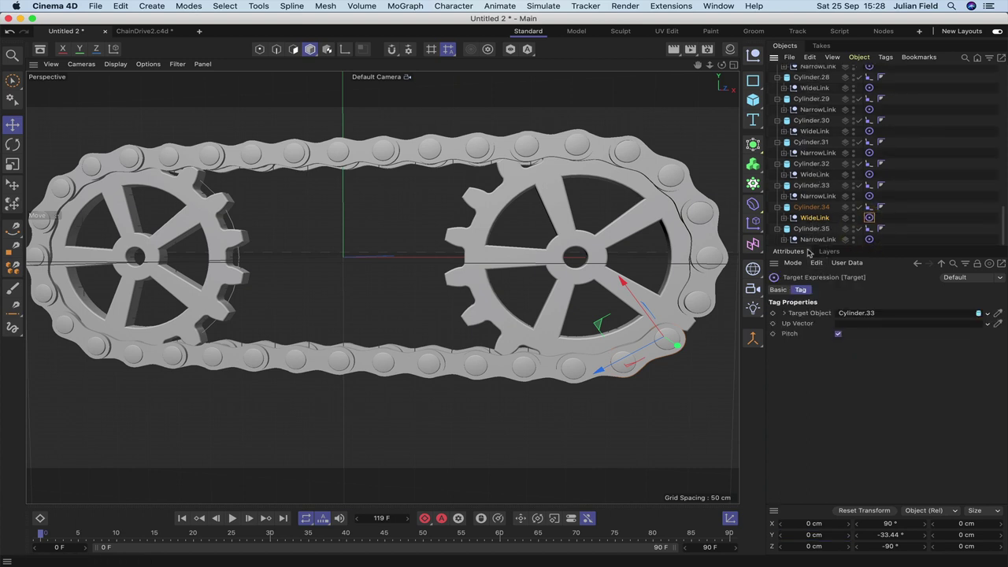
pyautogui.click(859, 314)
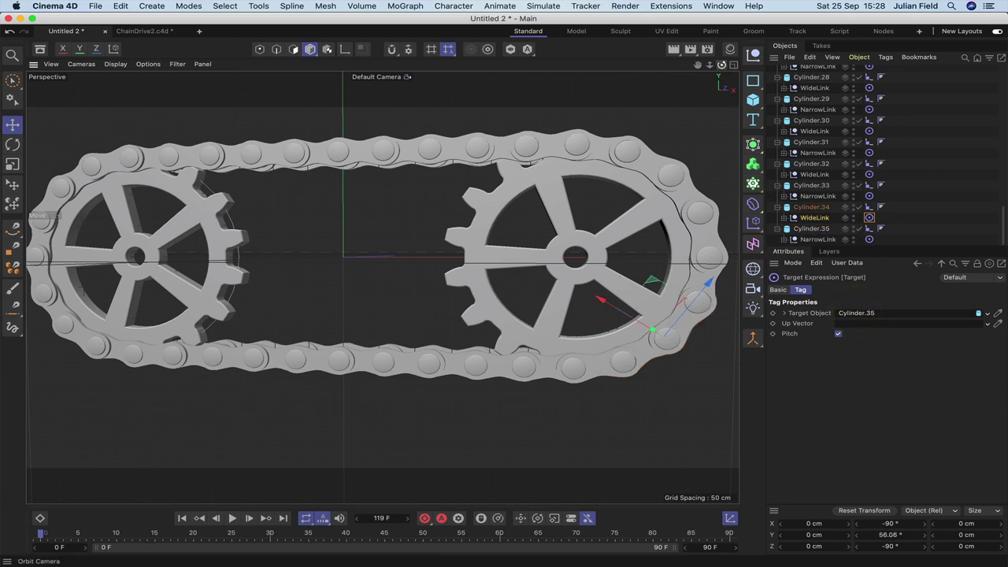
pyautogui.moveTo(721, 66); pyautogui.dragTo(382, 286)
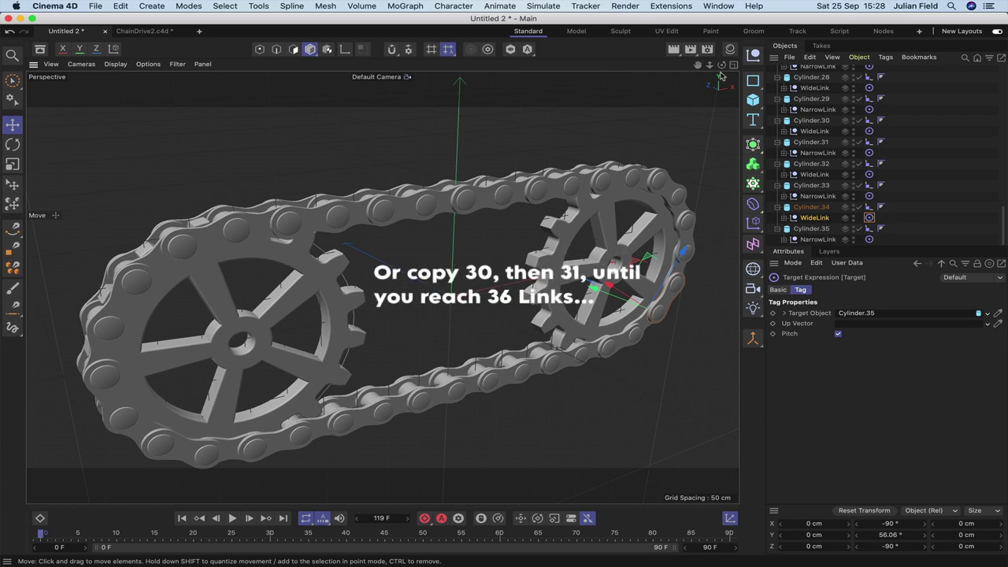
pyautogui.moveTo(722, 64); pyautogui.dragTo(713, 47)
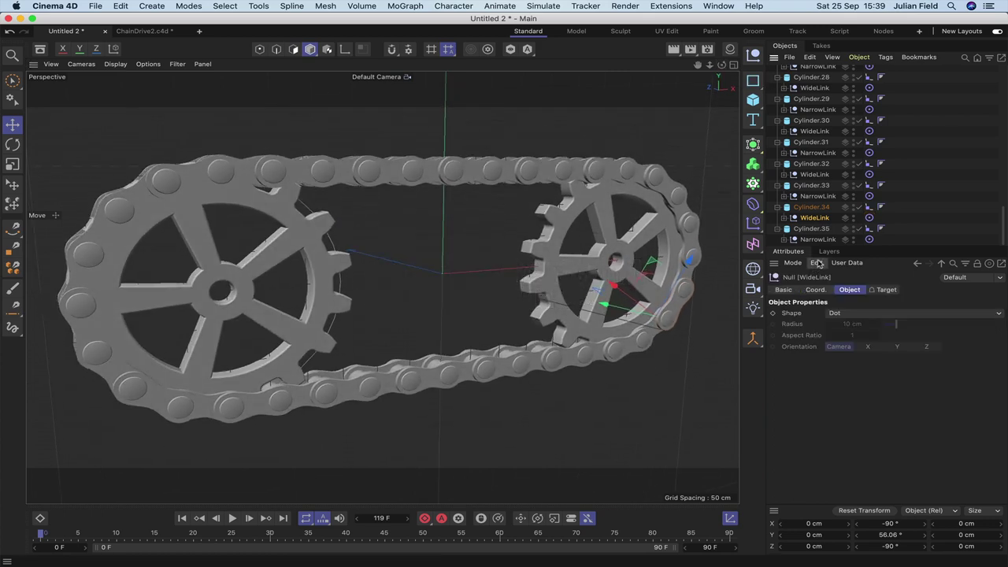
# Step: Filter the objects by "cy", select every cylinder from Cylinder to Cylinder.35, and set their display color to Automatic
pyautogui.click(965, 58)
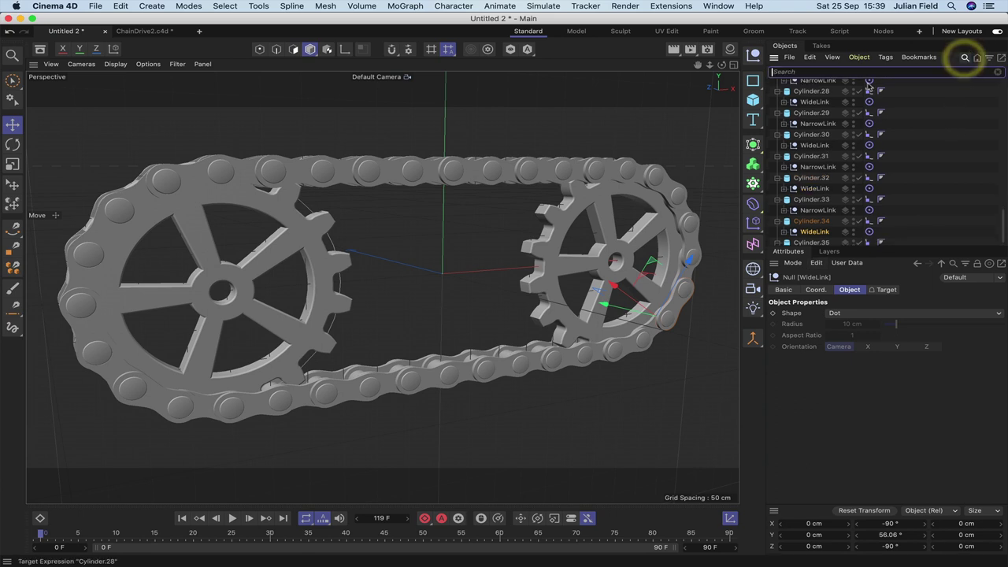
pyautogui.write('cy')
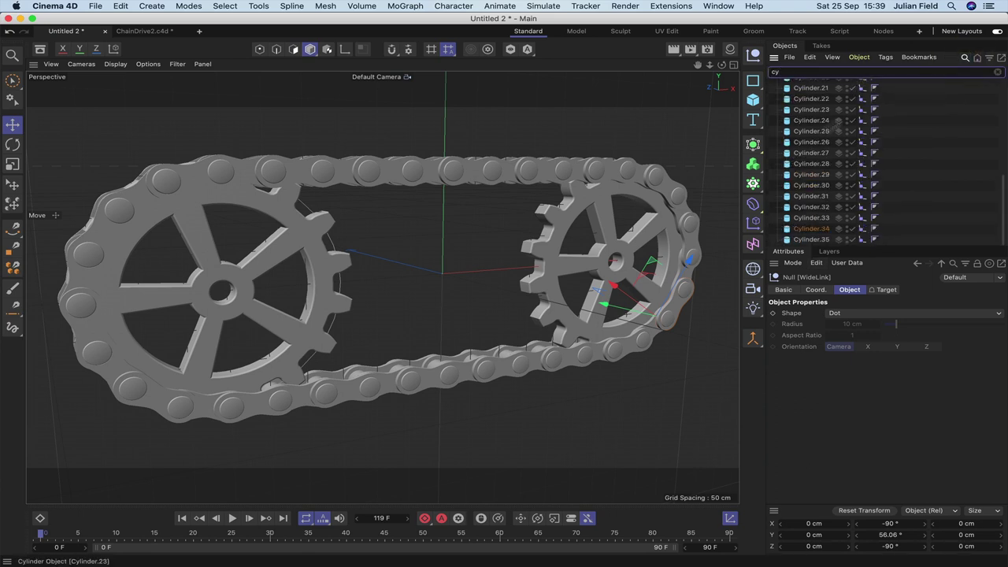
pyautogui.click(801, 85)
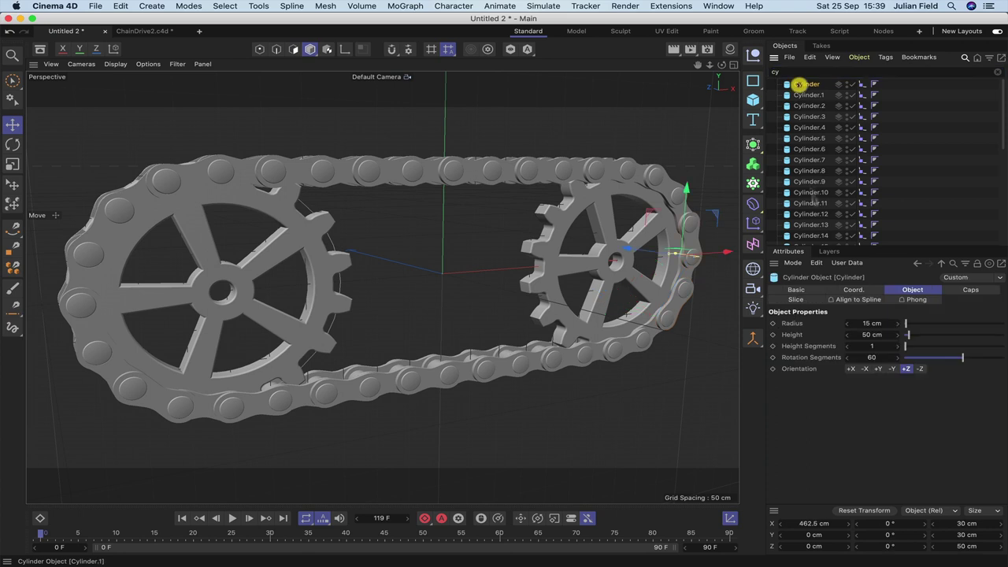
pyautogui.scroll(-5, 801, 90)
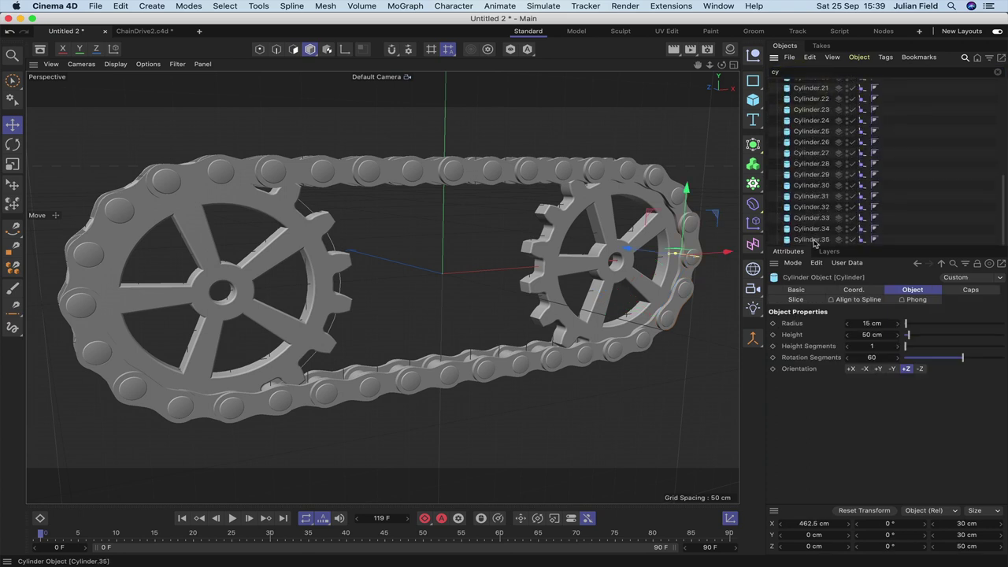
pyautogui.keyDown('shift'); pyautogui.click(813, 239); pyautogui.keyUp('shift')
pyautogui.click(809, 289)
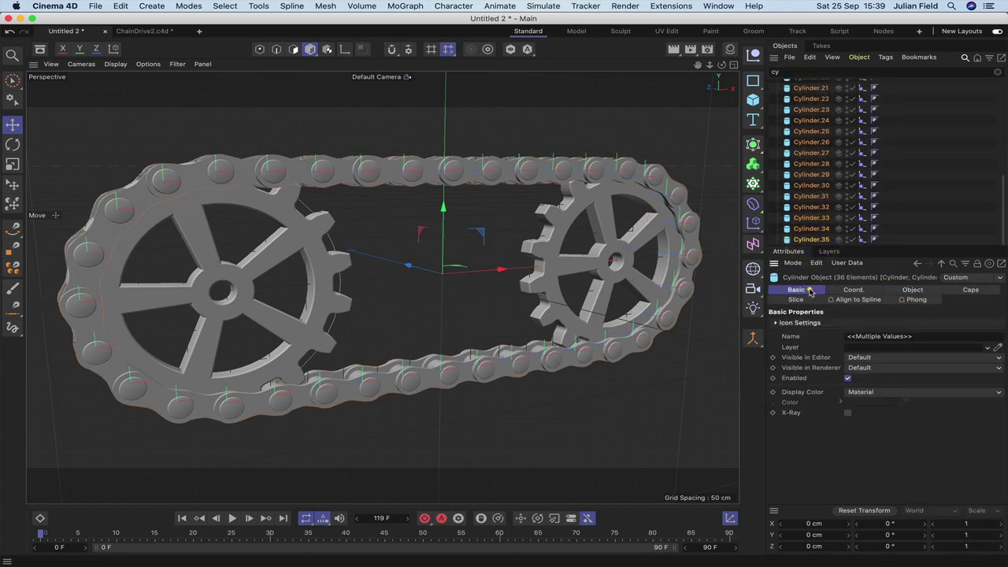
pyautogui.click(864, 393)
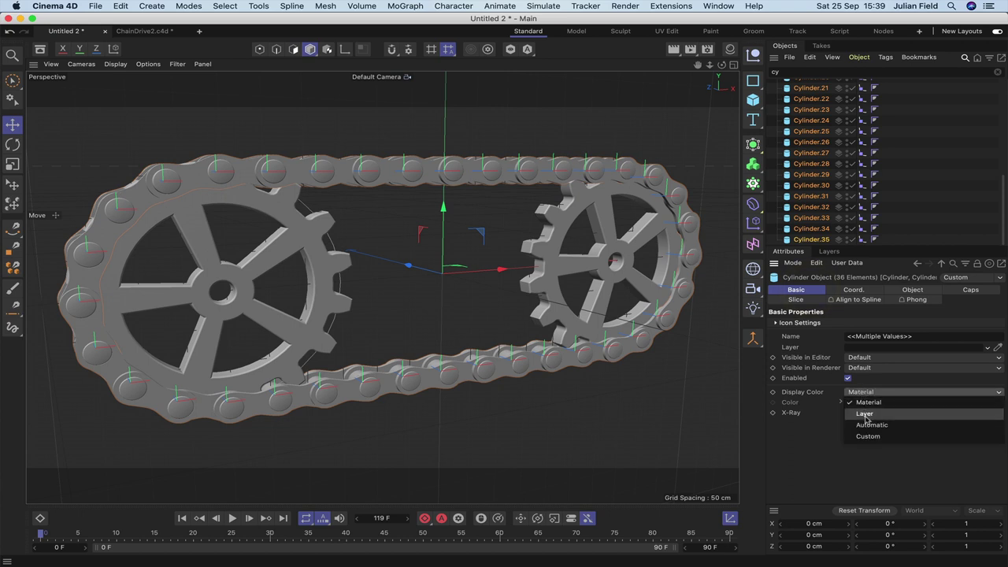
pyautogui.click(872, 425)
# Step: Set the selected cylinders' color to yellow, with R 236, G 236 and B 8
pyautogui.click(866, 404)
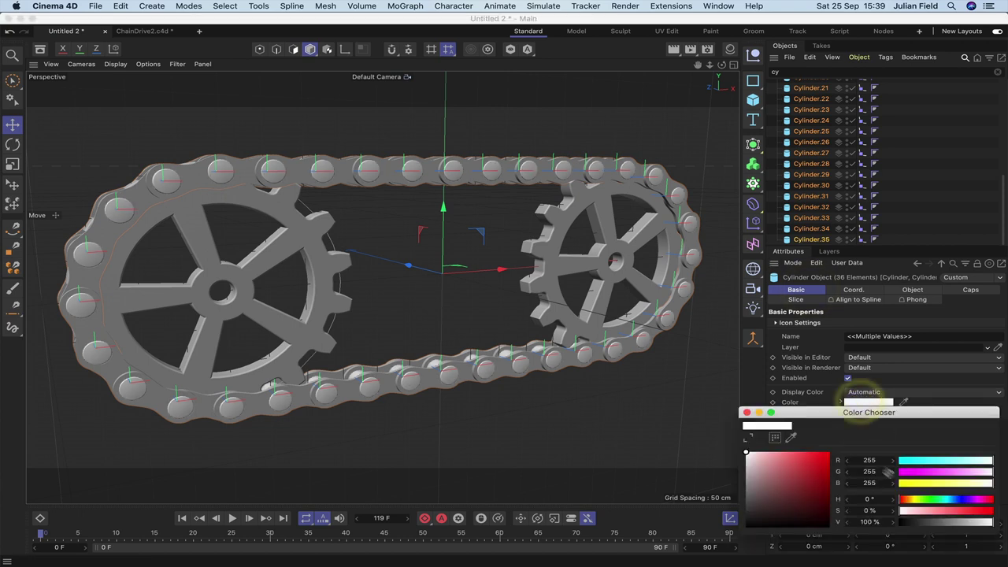
pyautogui.click(903, 483)
pyautogui.click(986, 472)
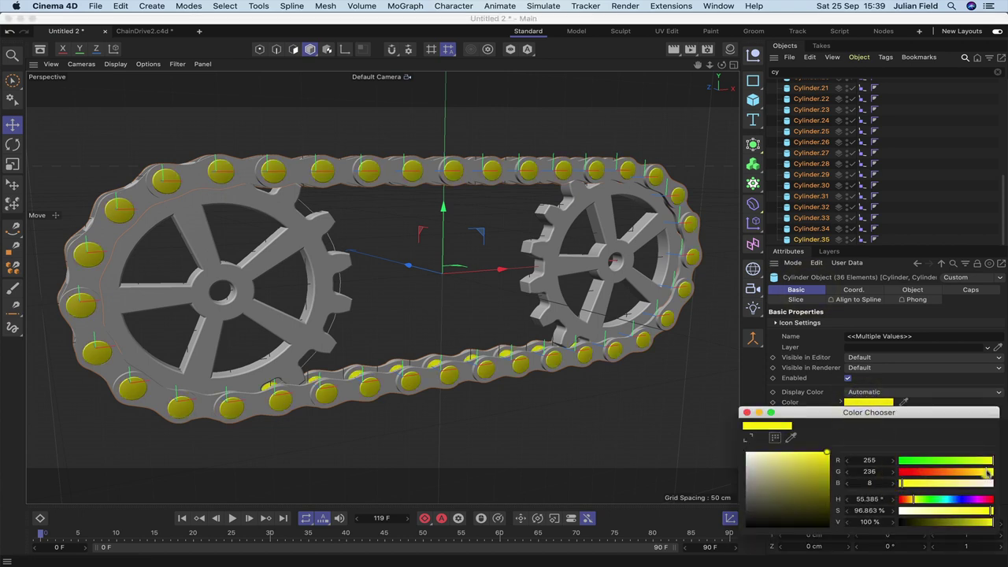
pyautogui.click(986, 460)
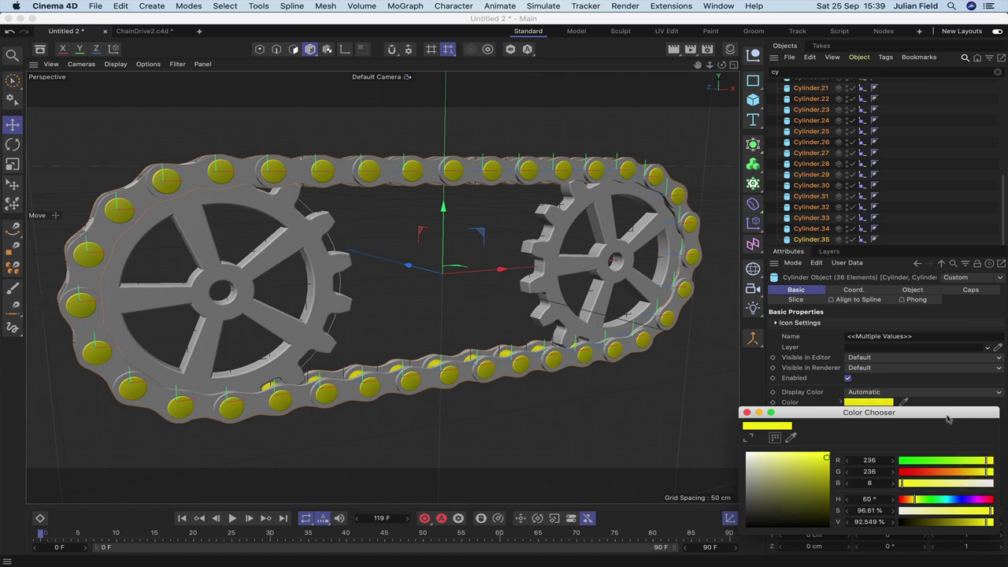
pyautogui.click(747, 415)
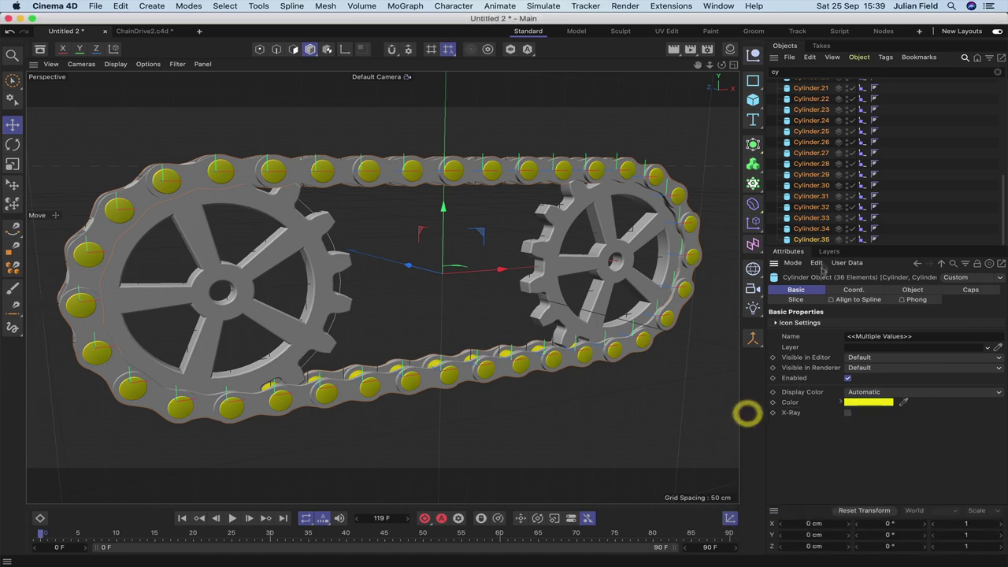
# Step: Filter the objects by "ex", select all the Extrude objects, and set their caps' bevel size to 0.5 cm
pyautogui.click(794, 73)
pyautogui.press('BackSpace')
pyautogui.press('BackSpace')
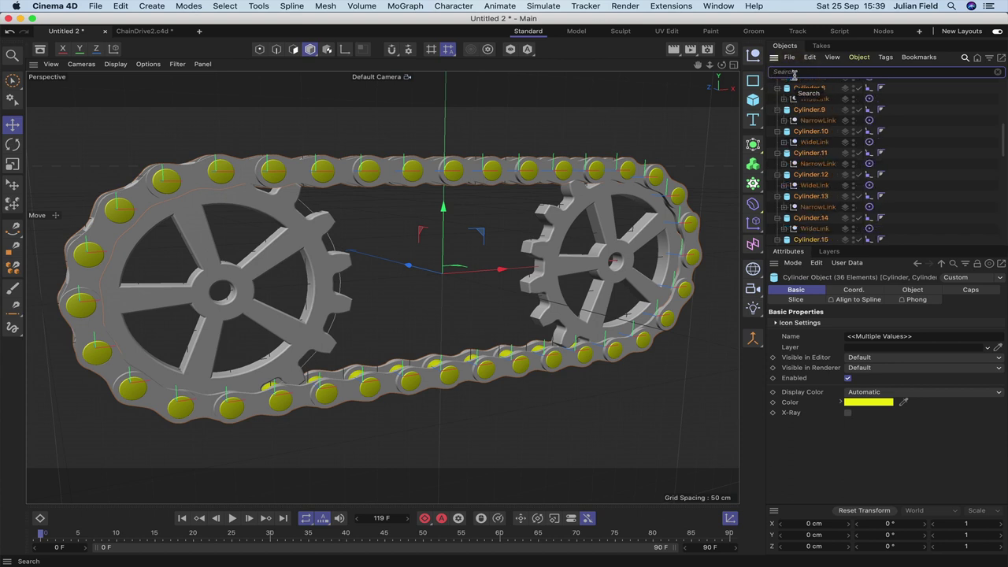
pyautogui.write('ex')
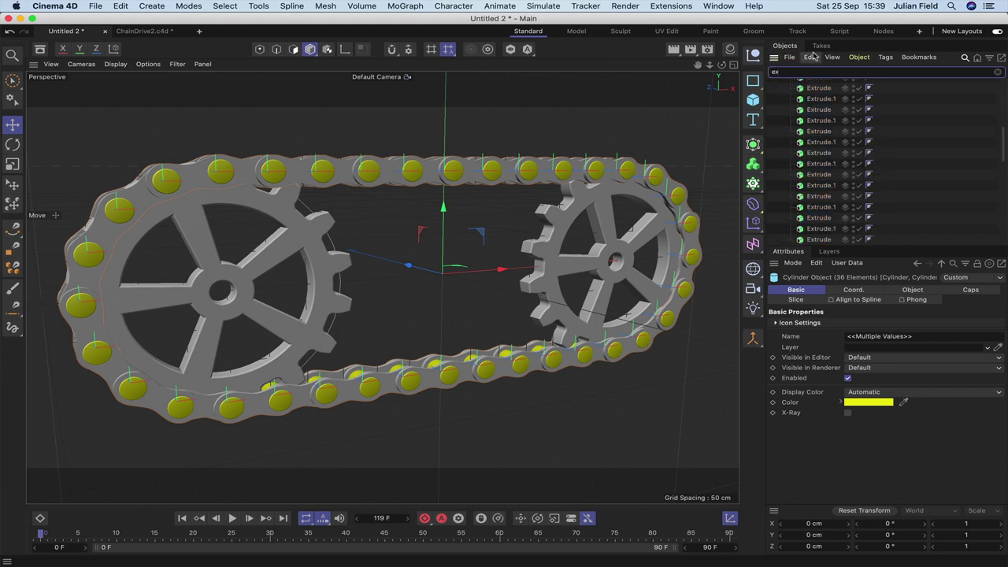
pyautogui.scroll(5, 826, 112)
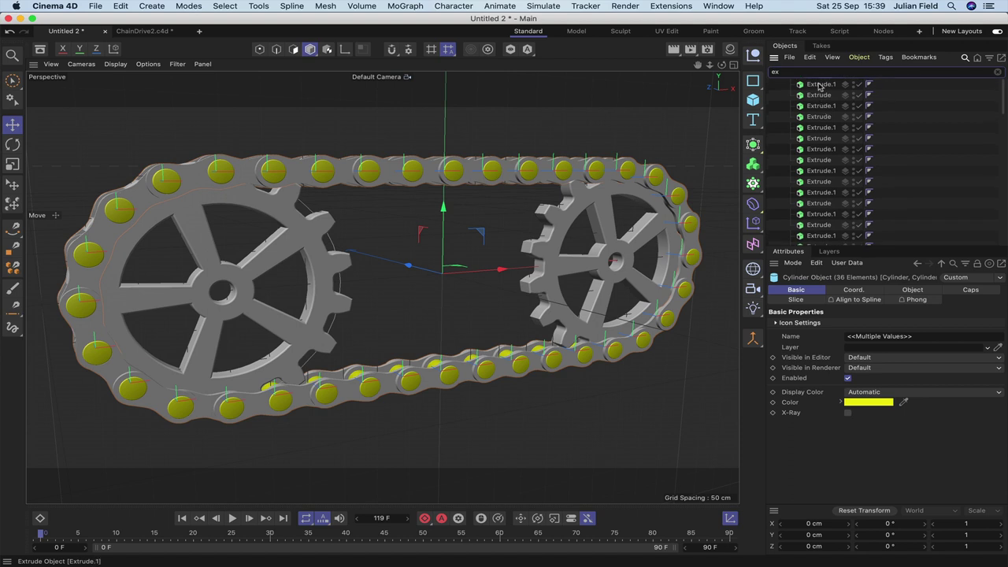
pyautogui.click(820, 85)
pyautogui.scroll(-2, 817, 180)
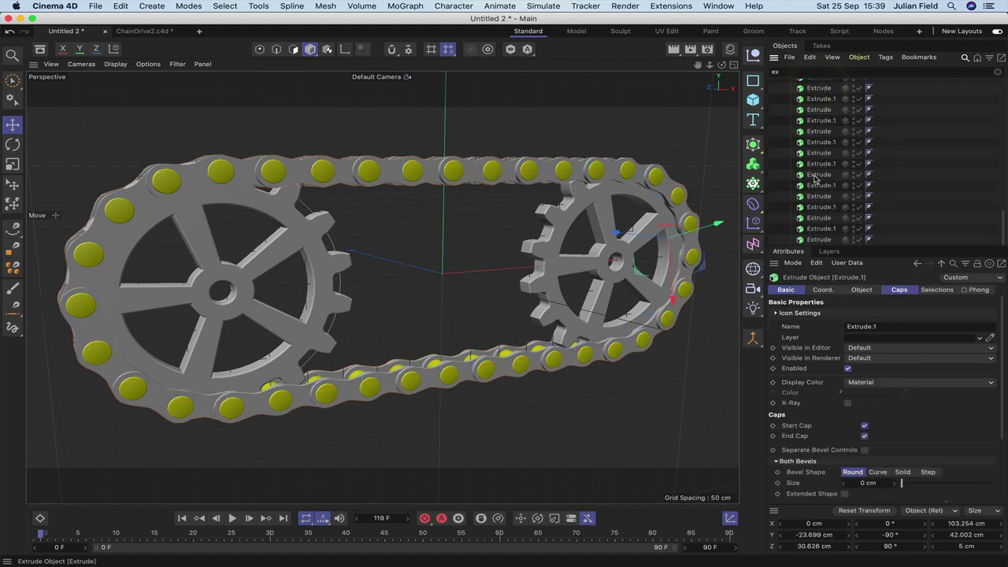
pyautogui.keyDown('shift'); pyautogui.click(820, 240); pyautogui.keyUp('shift')
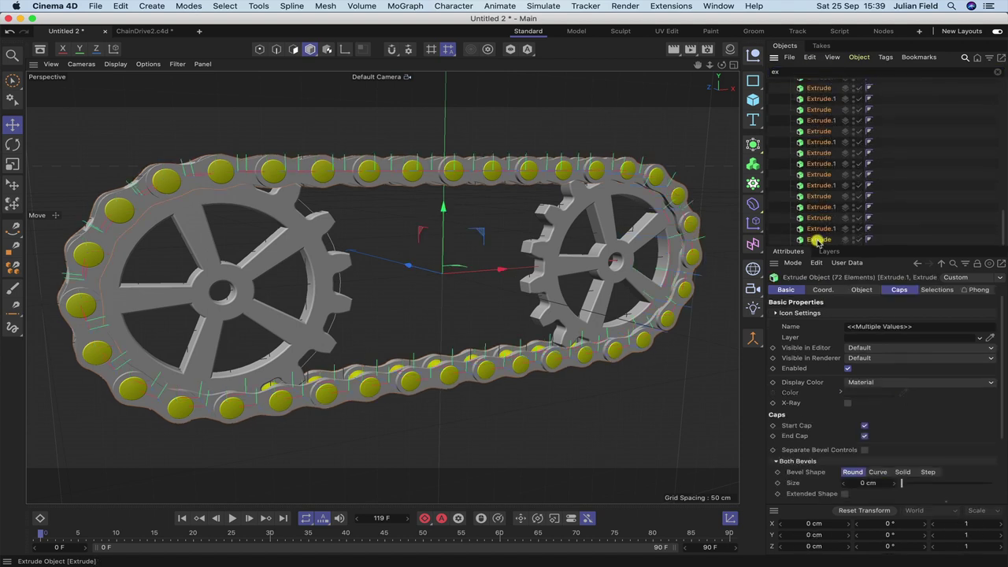
pyautogui.click(894, 291)
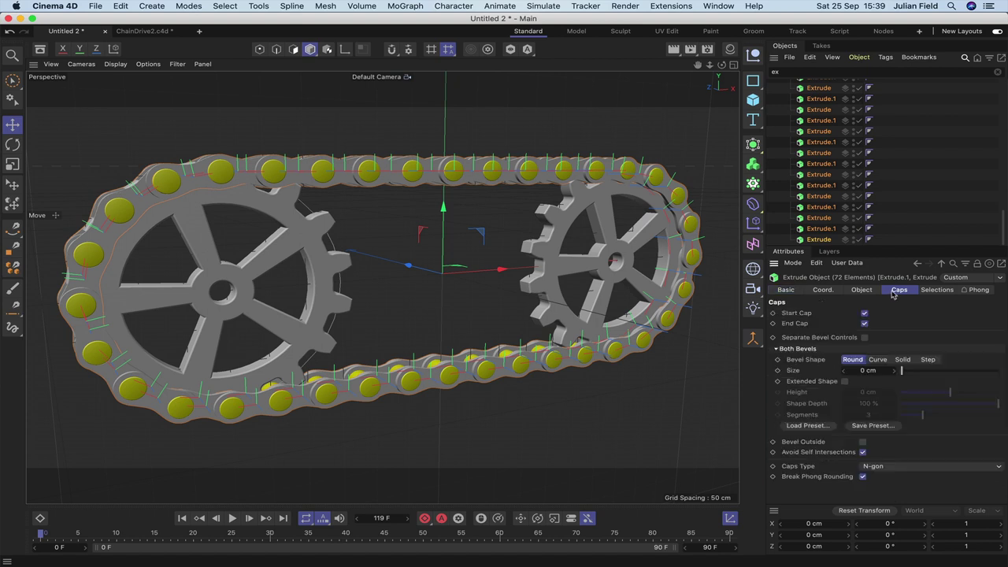
pyautogui.click(865, 371)
pyautogui.write('.5')
pyautogui.press('Return')
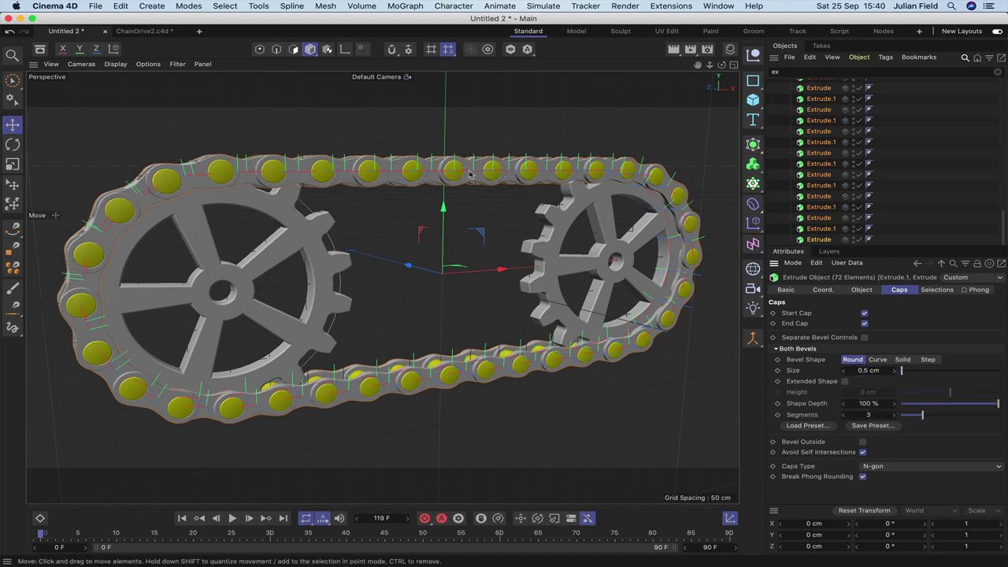
# Step: Deselect the extrudes, clear the object filter and close the object search
pyautogui.click(779, 124)
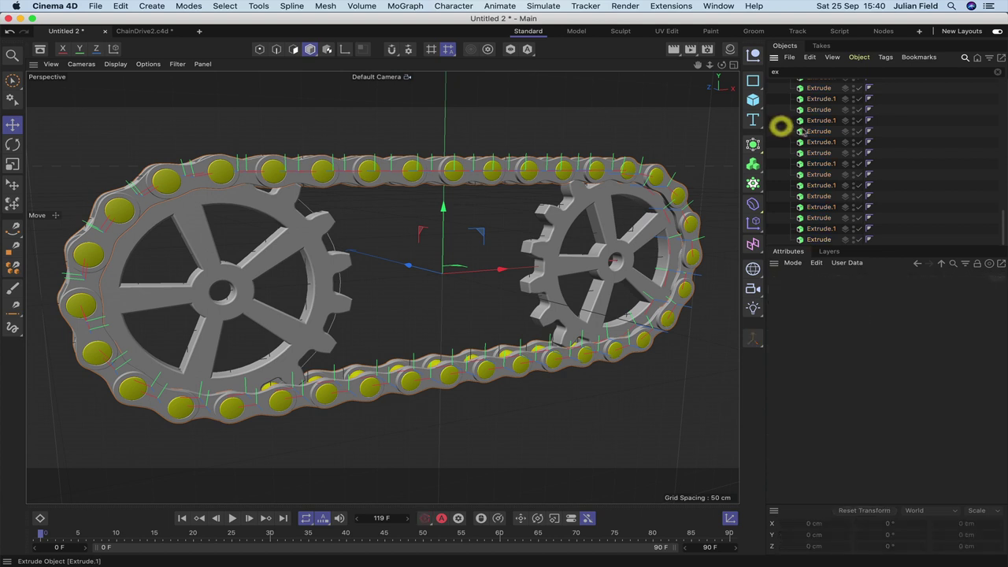
pyautogui.click(773, 73)
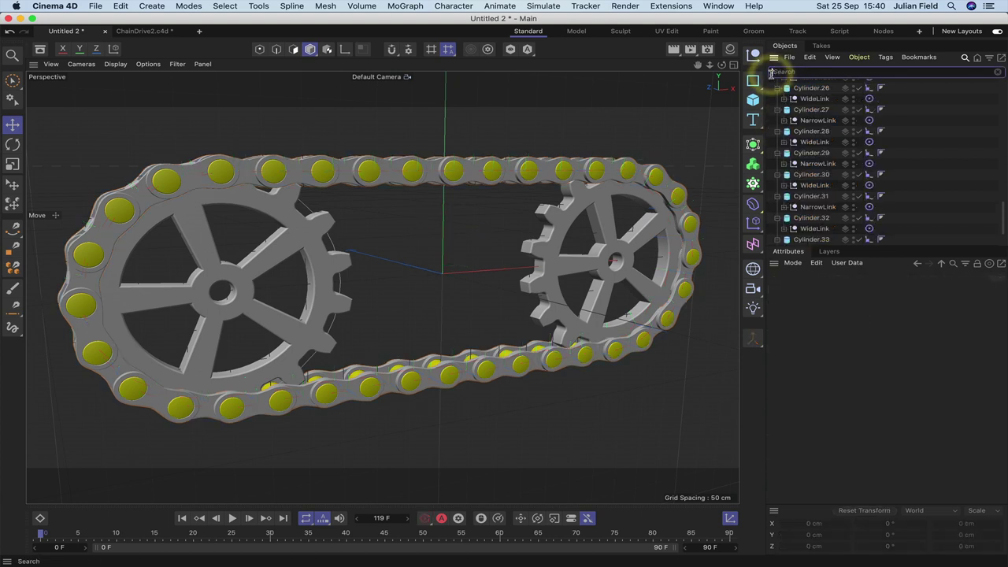
pyautogui.click(965, 60)
# Step: Add an XPresso tag to the Rectangle spline and move the XPresso Editor clear of the object list
pyautogui.scroll(10, 830, 117)
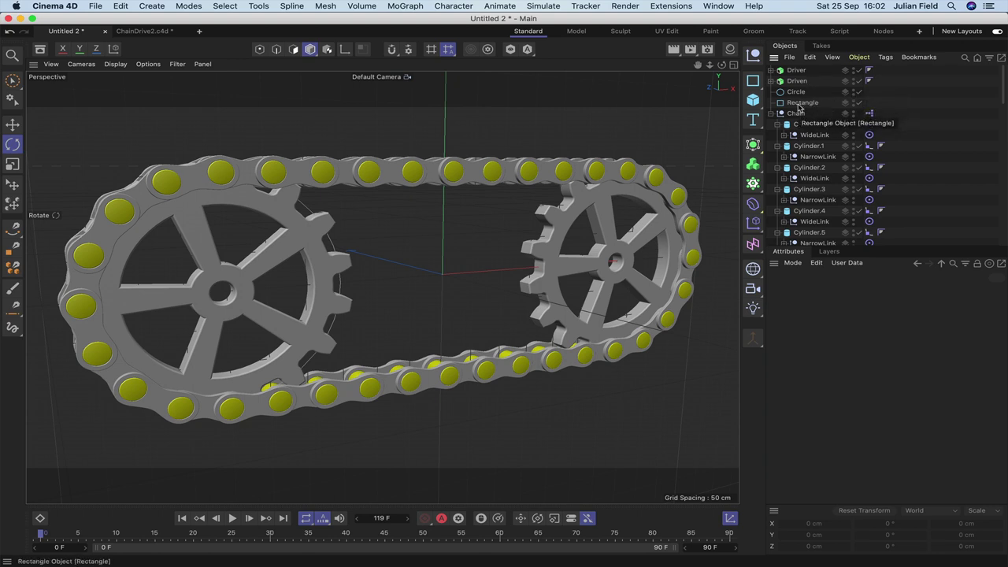
pyautogui.click(800, 103)
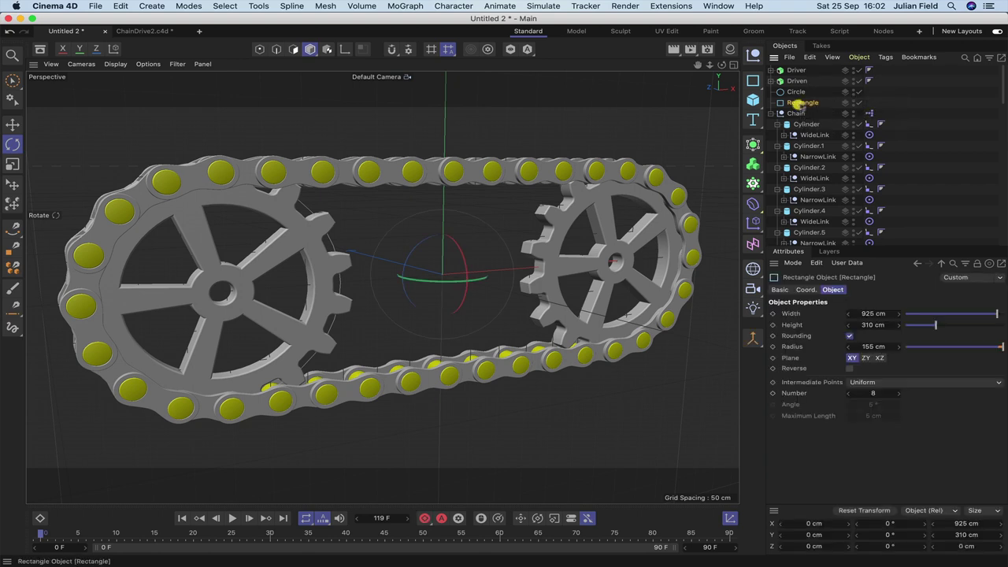
pyautogui.click(889, 62)
pyautogui.click(864, 191)
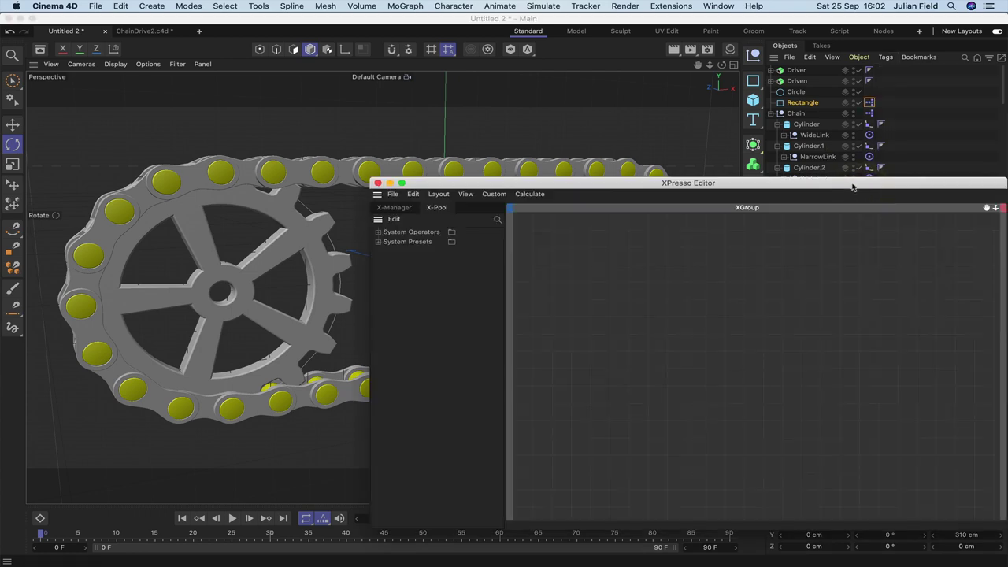
pyautogui.moveTo(852, 187); pyautogui.dragTo(559, 225)
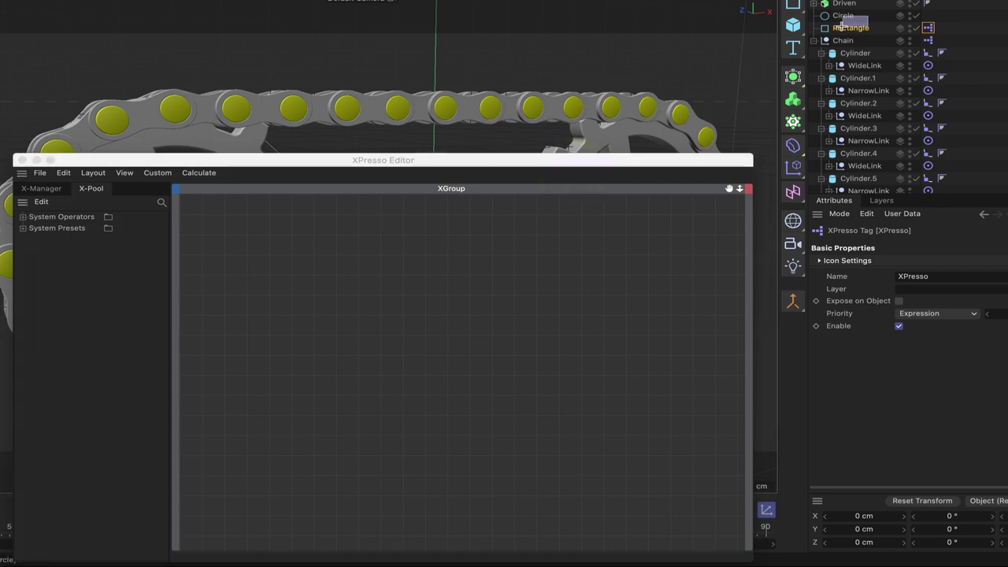
# Step: Add the Circle and Rectangle splines to the XPresso graph as nodes, with Circle placed above Rectangle
pyautogui.keyDown('shift'); pyautogui.click(844, 16); pyautogui.keyUp('shift')
pyautogui.moveTo(478, 269); pyautogui.dragTo(286, 365)
pyautogui.click(482, 267)
pyautogui.click(314, 346)
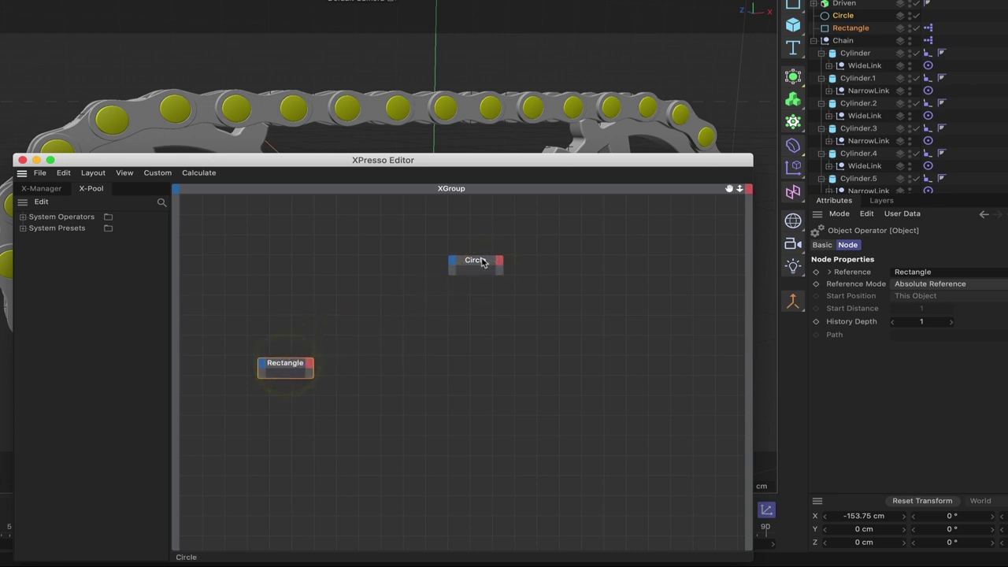
pyautogui.moveTo(478, 262); pyautogui.dragTo(296, 288)
# Step: Add an Object output port to both the Circle node and the Rectangle node
pyautogui.click(314, 290)
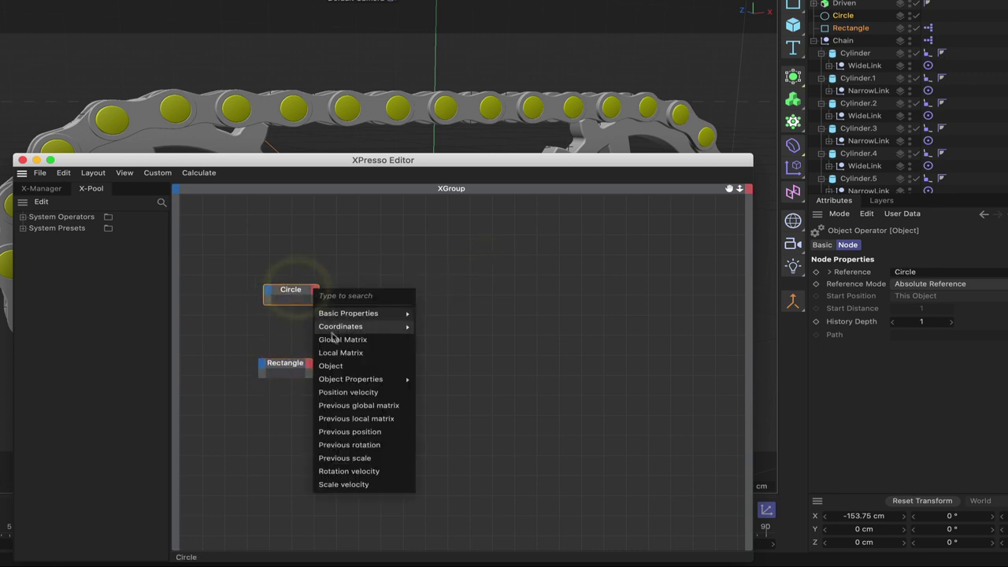
pyautogui.click(332, 365)
pyautogui.click(310, 364)
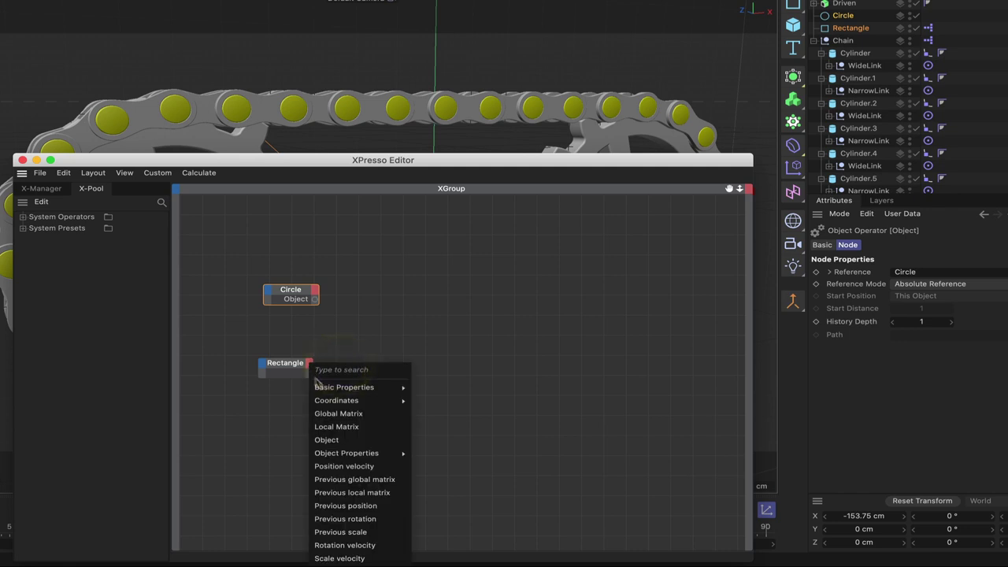
pyautogui.click(326, 439)
# Step: Add a Spline node beside the Circle node and place a duplicate of it underneath
pyautogui.rightClick(356, 278)
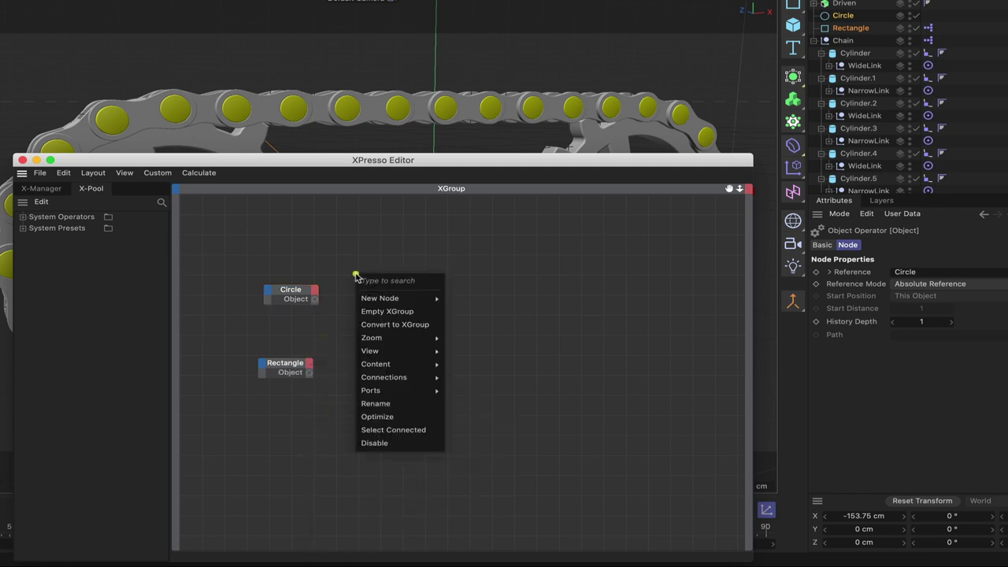
pyautogui.moveTo(386, 297)
pyautogui.moveTo(472, 298)
pyautogui.moveTo(539, 301)
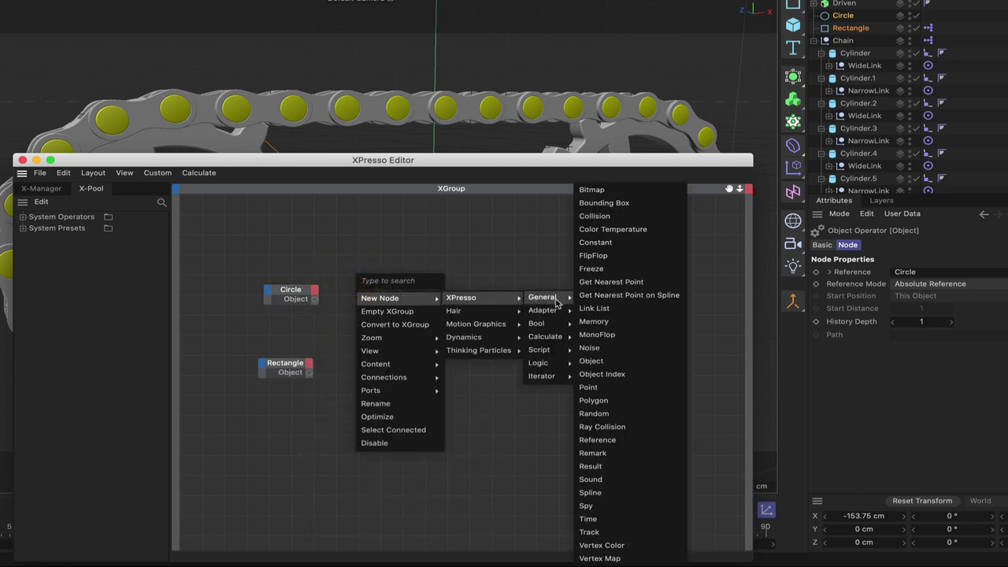
pyautogui.click(605, 493)
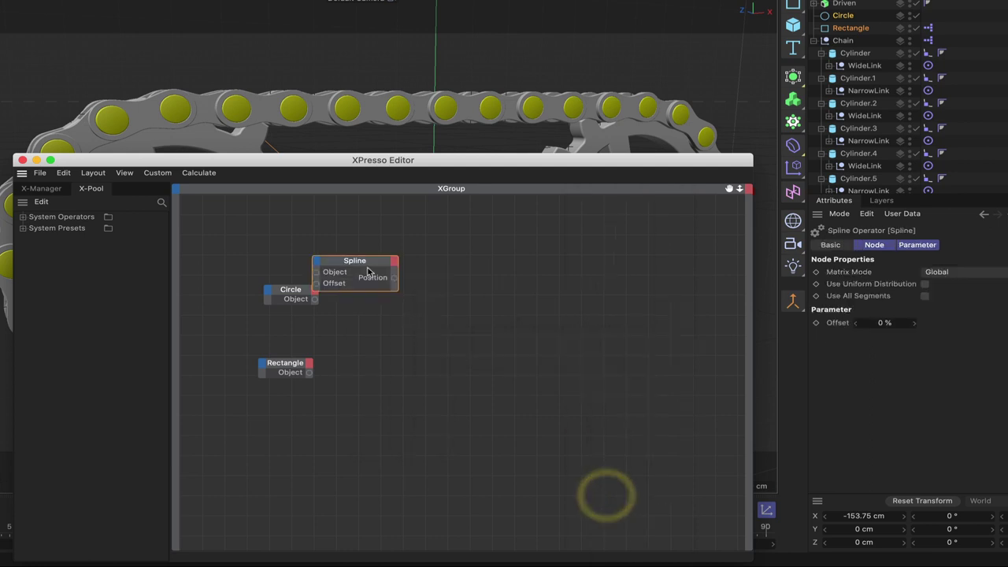
pyautogui.moveTo(364, 268); pyautogui.dragTo(427, 337)
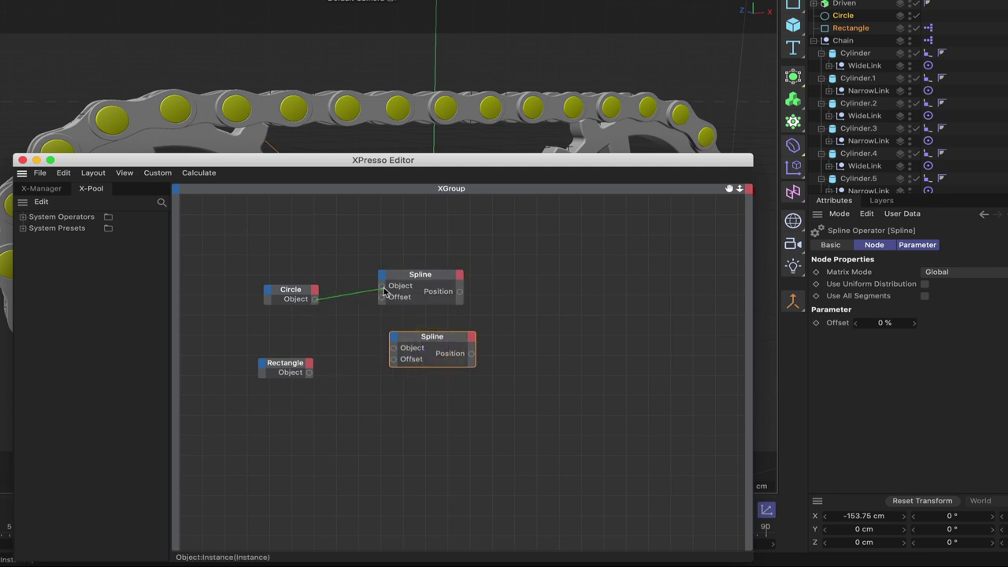
# Step: Connect Circle's Object output to the upper Spline node's Object input and Rectangle's to the lower one, aligning the lower Spline node underneath
pyautogui.moveTo(385, 292); pyautogui.dragTo(383, 286)
pyautogui.click(309, 375)
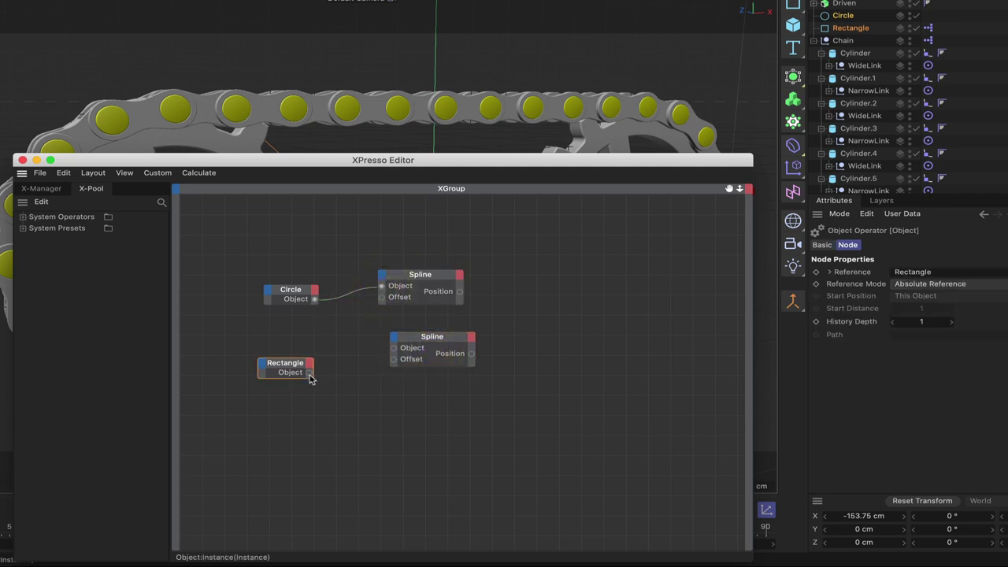
pyautogui.click(395, 339)
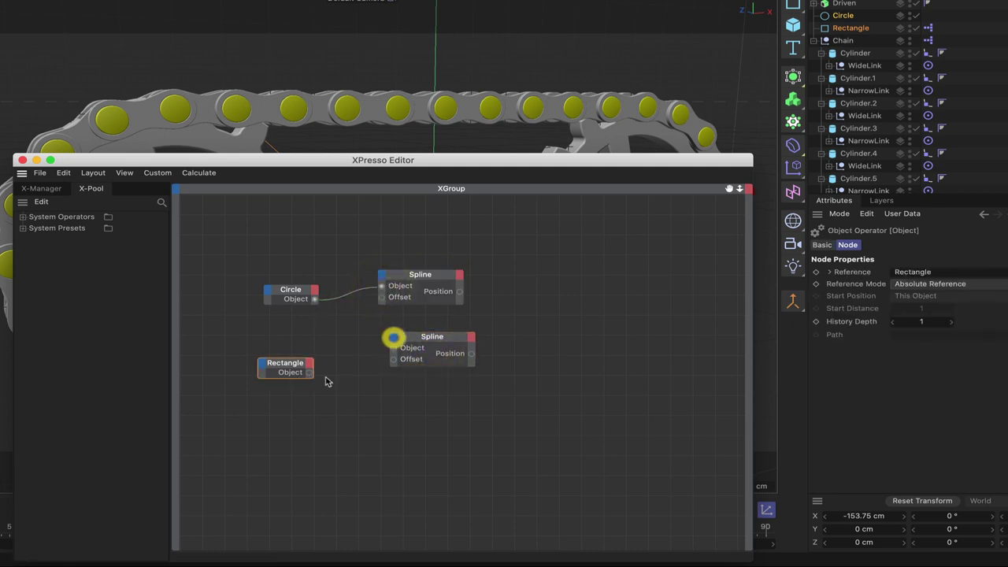
pyautogui.click(392, 349)
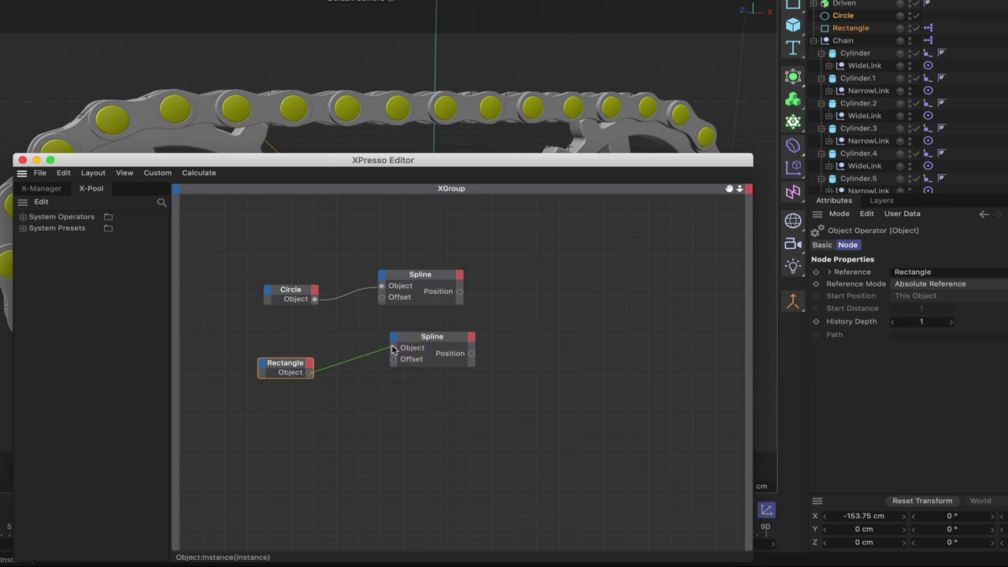
pyautogui.moveTo(393, 353); pyautogui.dragTo(437, 339)
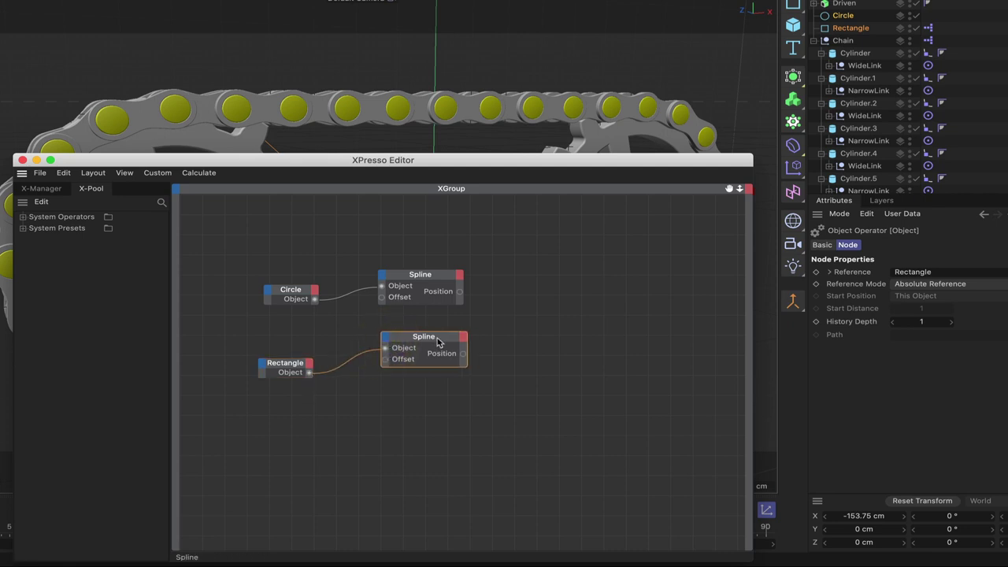
# Step: Add a Length output port to both Spline nodes
pyautogui.click(461, 277)
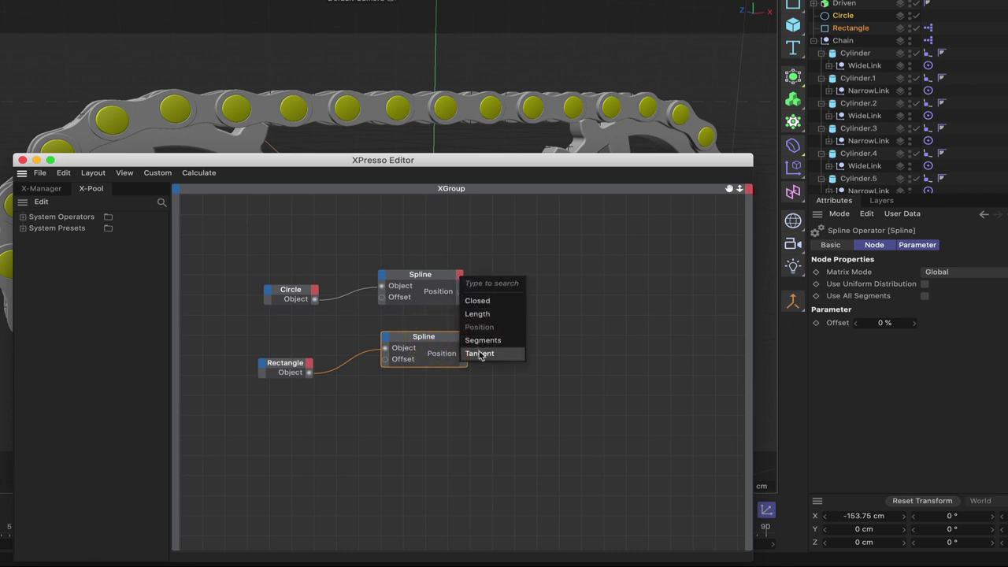
pyautogui.click(478, 314)
pyautogui.click(463, 339)
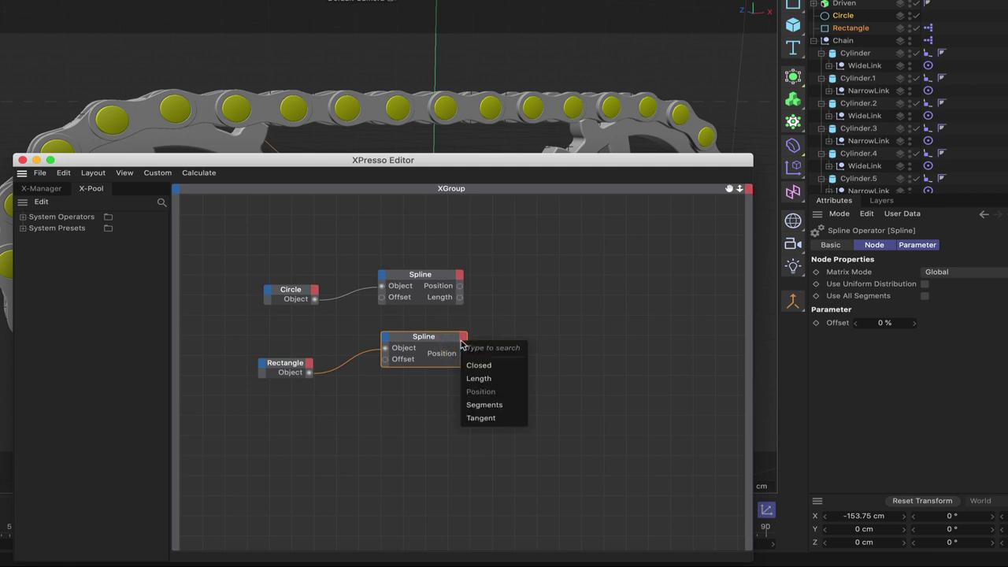
pyautogui.click(477, 379)
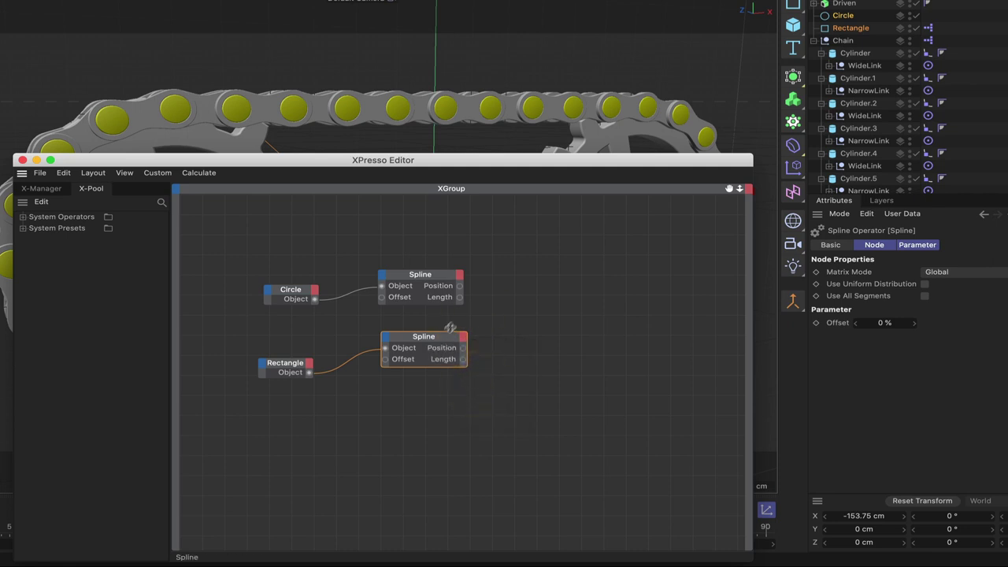
# Step: Add a Result node from the XPresso General nodes beside the upper Spline node
pyautogui.rightClick(526, 297)
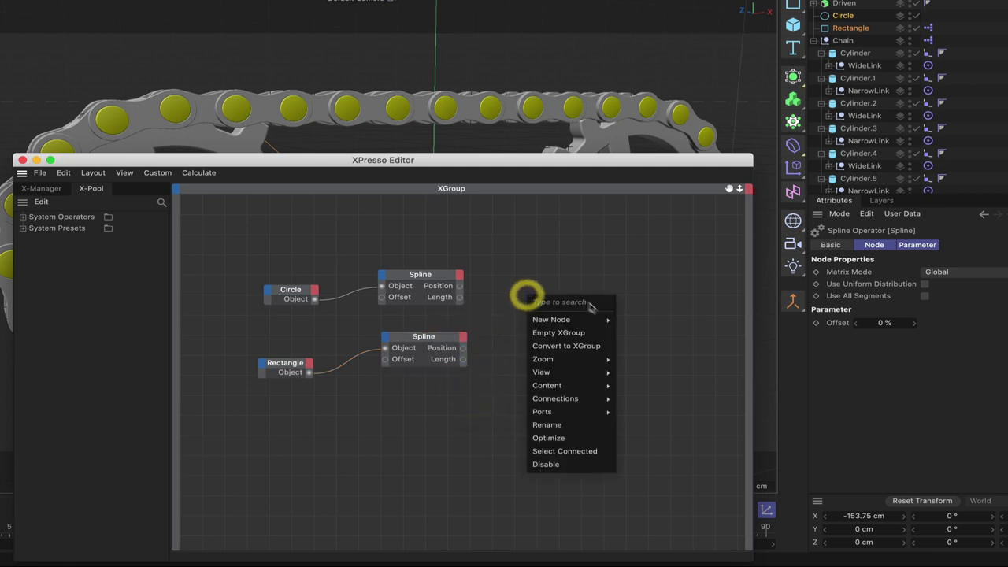
pyautogui.moveTo(555, 319)
pyautogui.moveTo(654, 319)
pyautogui.moveTo(717, 320)
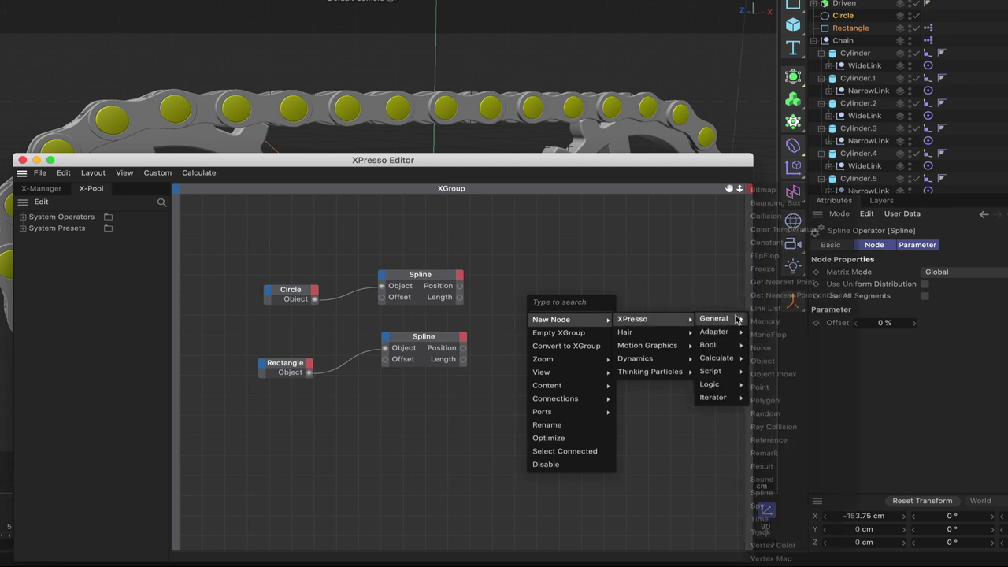
pyautogui.click(776, 466)
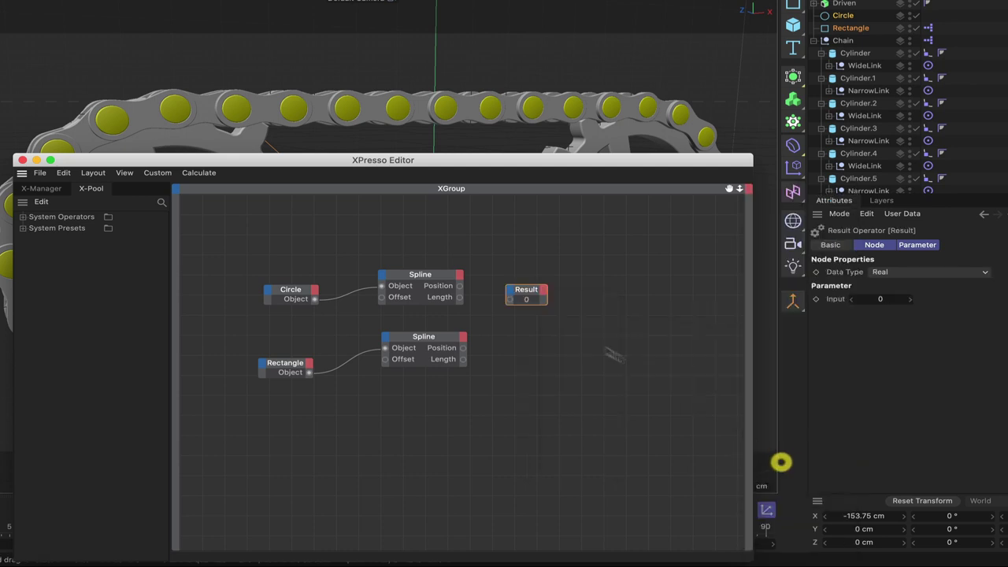
# Step: Duplicate the Result node underneath and connect each Spline node's Length output to its own Result node, with their values fully readable
pyautogui.keyDown('ctrl'); pyautogui.moveTo(532, 284); pyautogui.dragTo(532, 333); pyautogui.keyUp('ctrl')
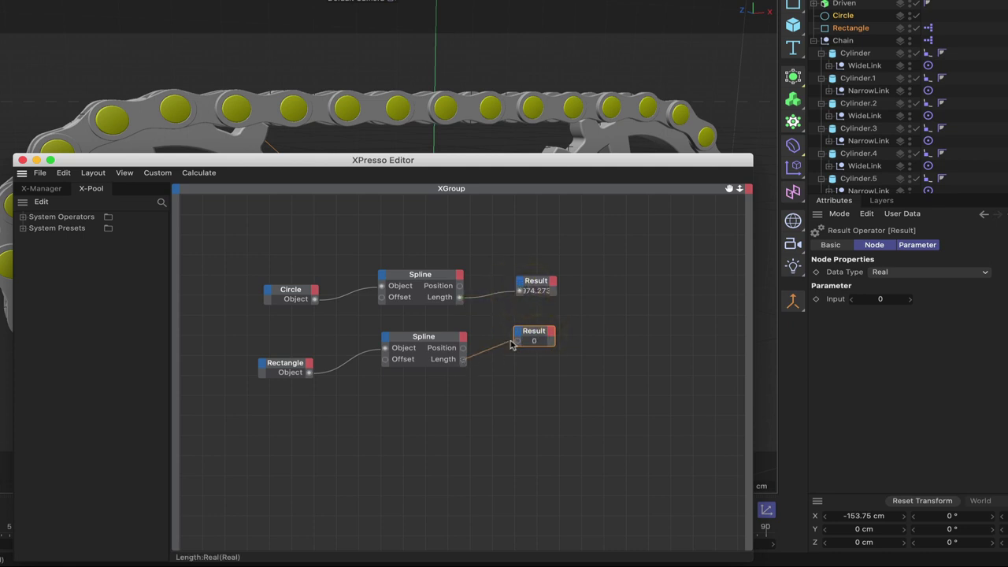
pyautogui.moveTo(511, 344); pyautogui.dragTo(518, 341)
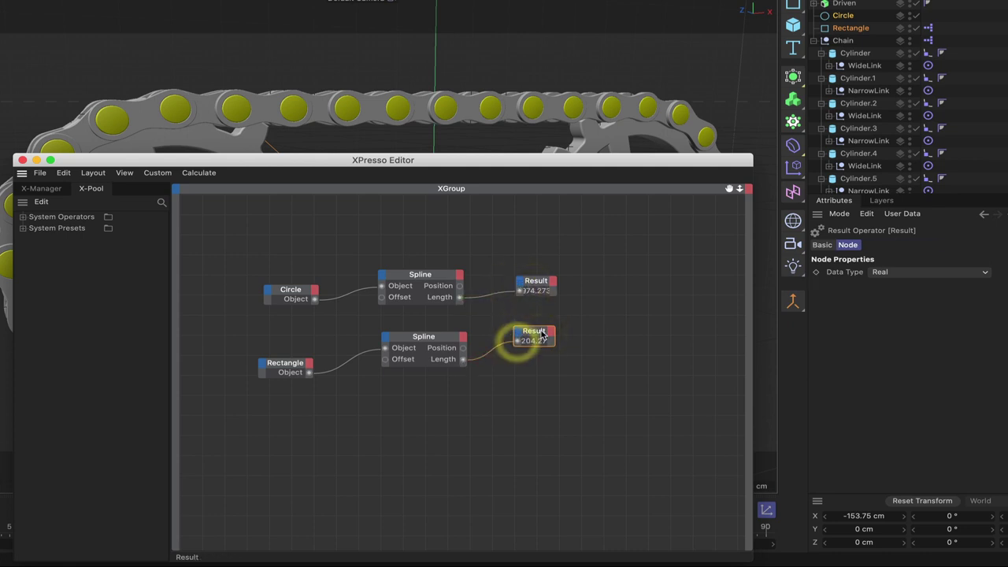
pyautogui.click(535, 282)
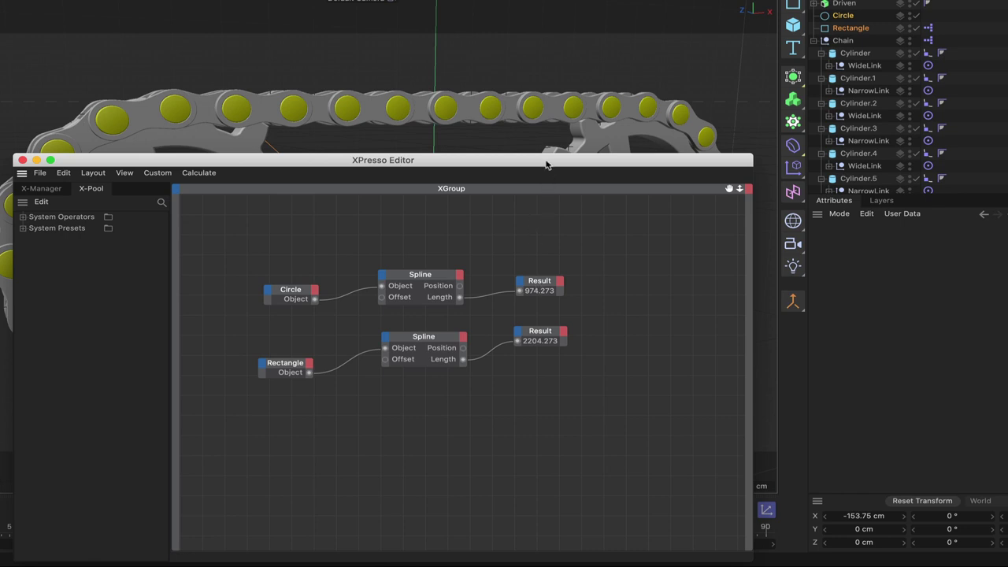
# Step: Switch to Calculator and multiply the circle's 310 cm diameter by π to check its circumference
pyautogui.moveTo(547, 165); pyautogui.dragTo(525, 220)
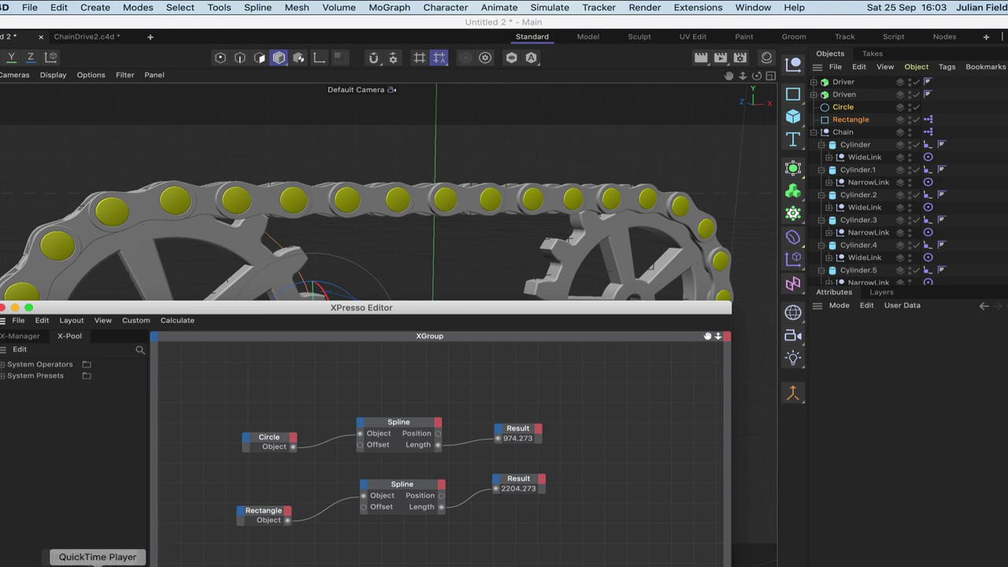
pyautogui.click(138, 565)
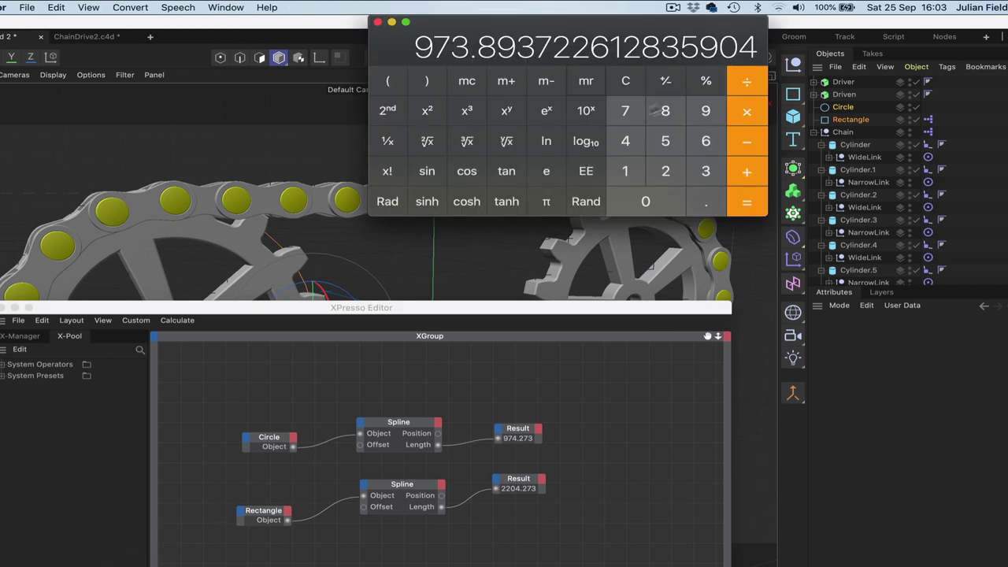
pyautogui.click(634, 81)
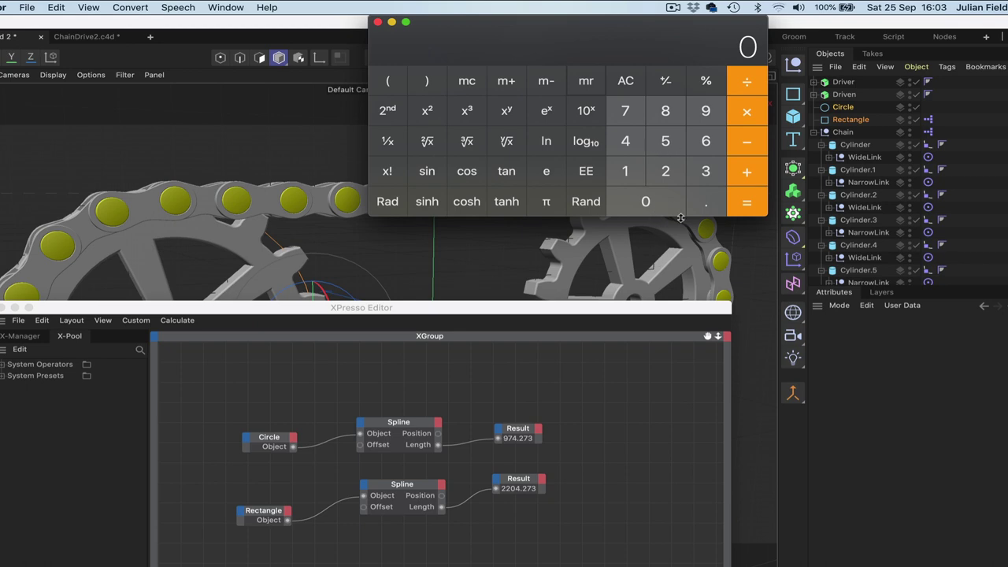
pyautogui.click(847, 109)
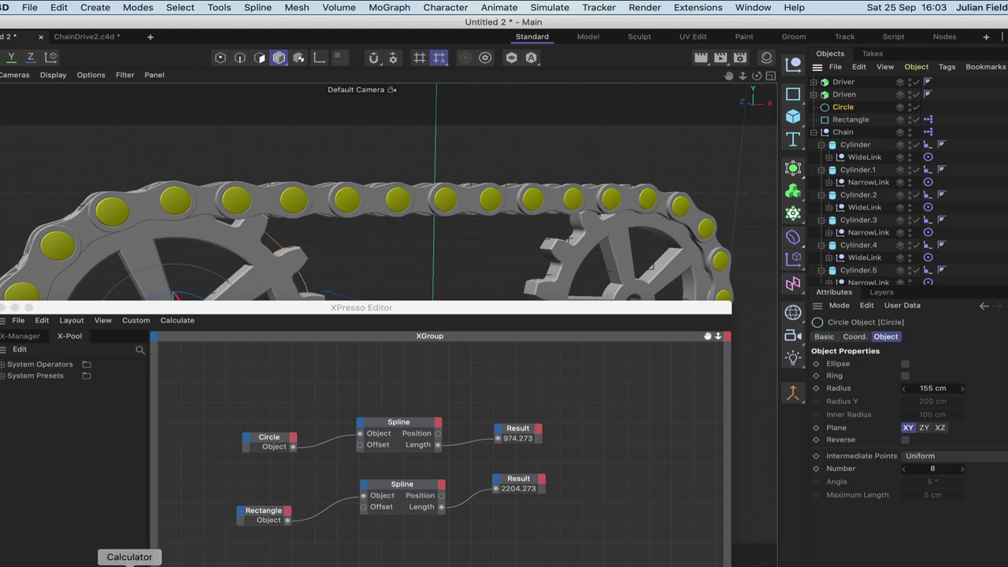
pyautogui.click(130, 560)
pyautogui.click(706, 172)
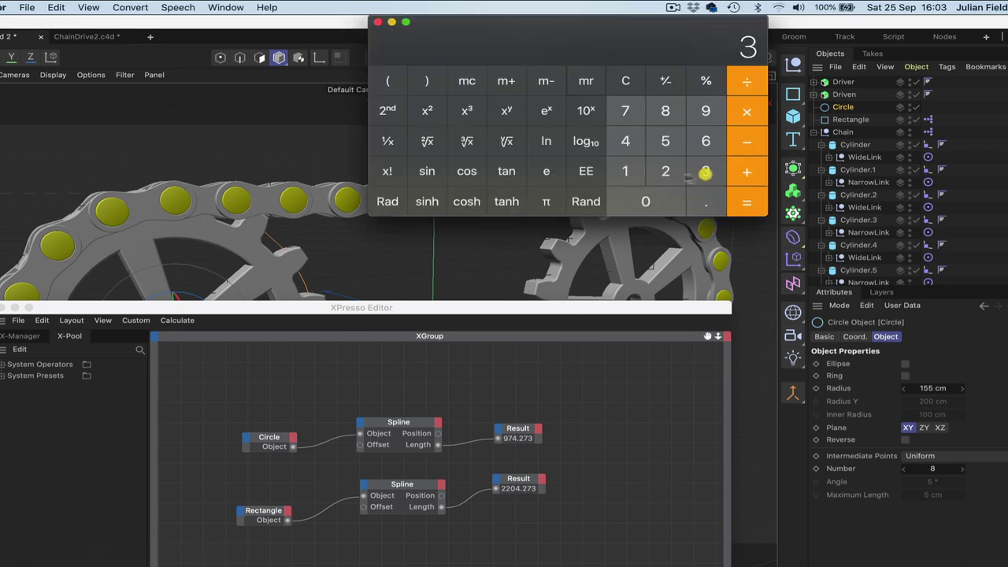
pyautogui.click(625, 170)
pyautogui.click(646, 201)
pyautogui.click(744, 111)
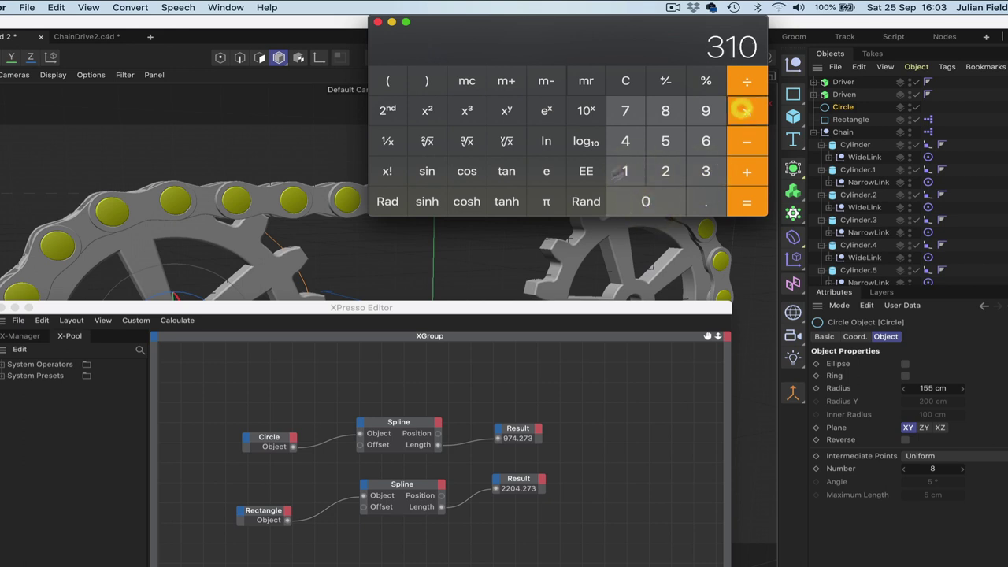
pyautogui.click(546, 202)
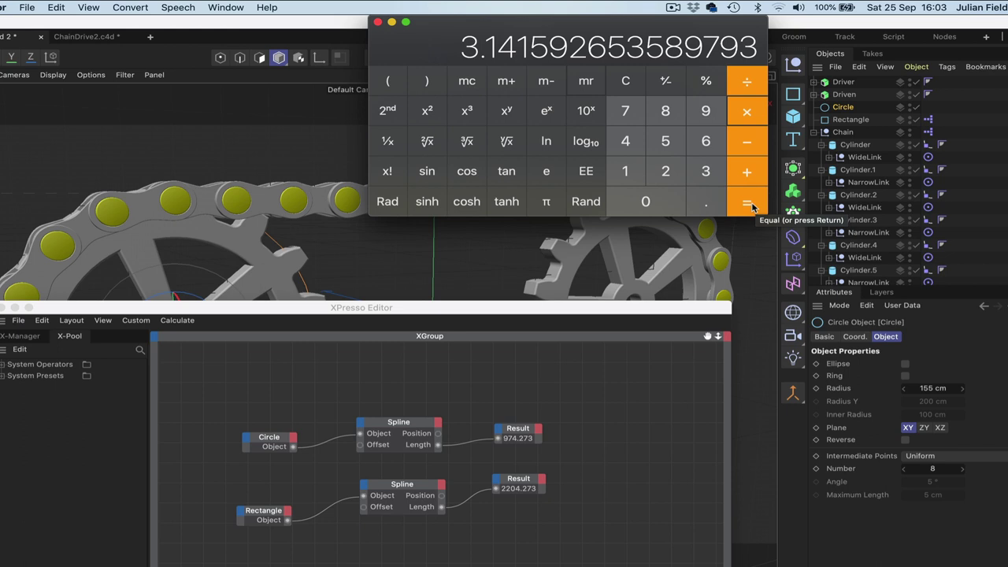
pyautogui.click(751, 205)
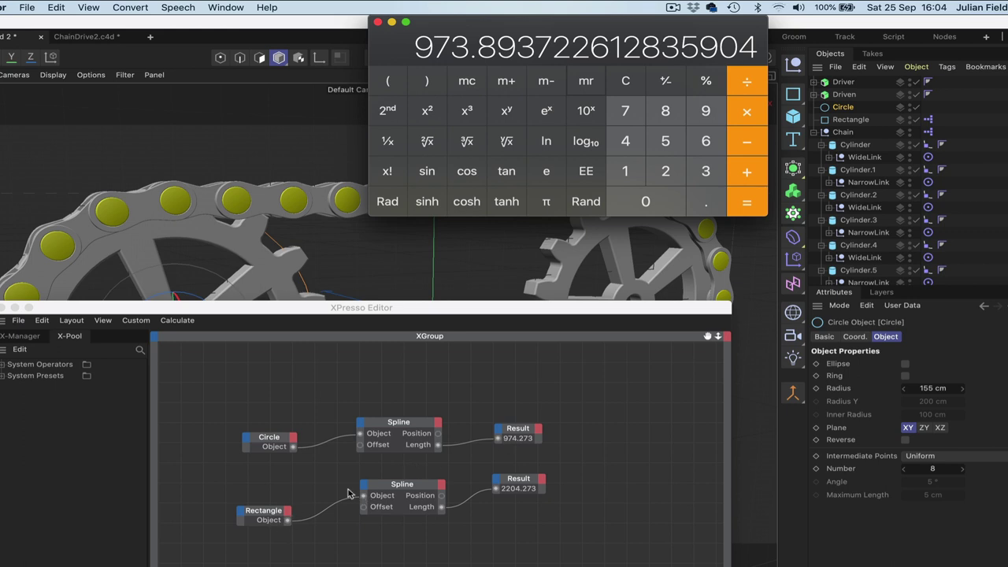
# Step: Restart Calculator and divide the rectangle's length 2204.273 by the circle's length 974.273
pyautogui.click(512, 490)
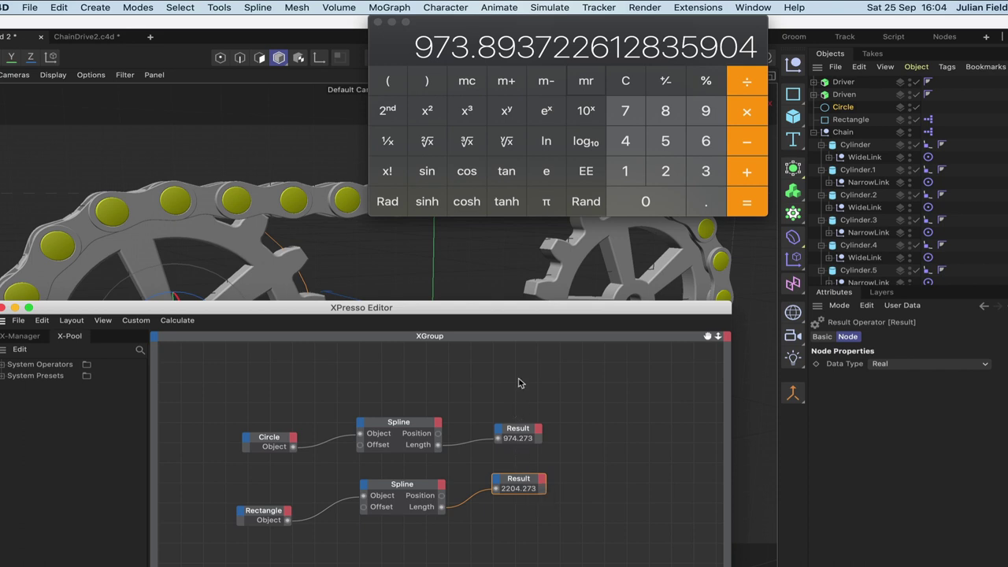
pyautogui.click(377, 23)
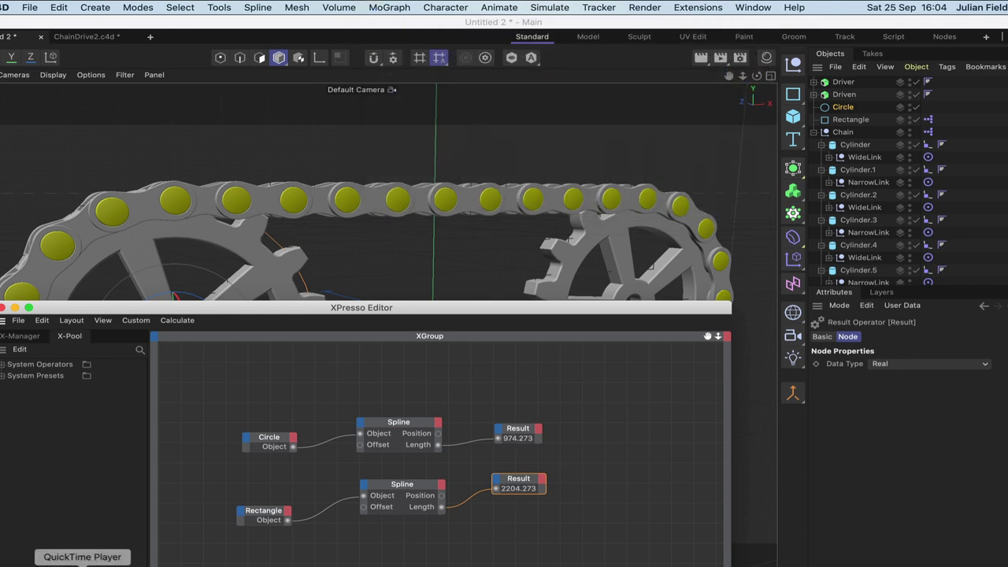
pyautogui.click(127, 562)
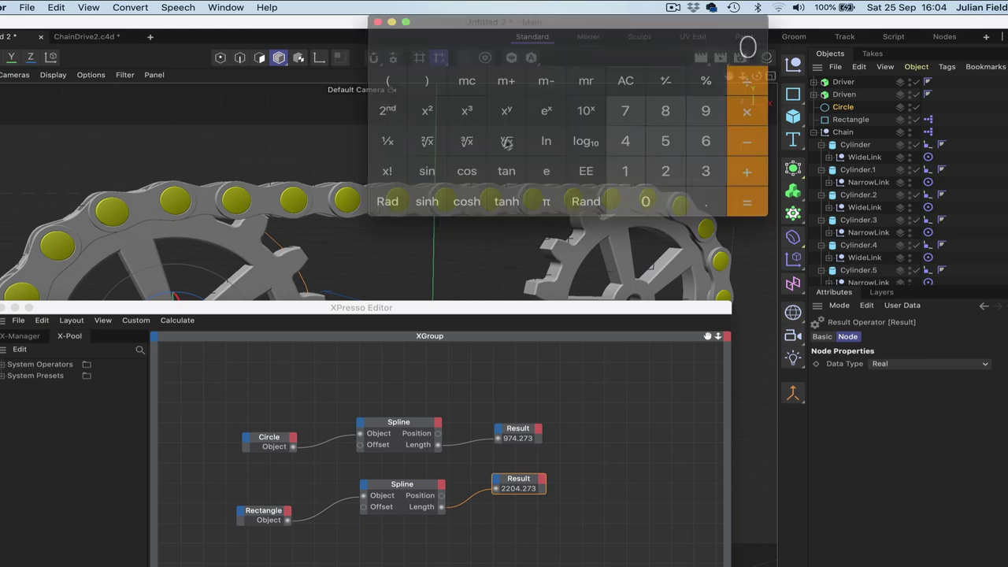
pyautogui.click(665, 171)
pyautogui.click(666, 171)
pyautogui.click(662, 201)
pyautogui.click(624, 142)
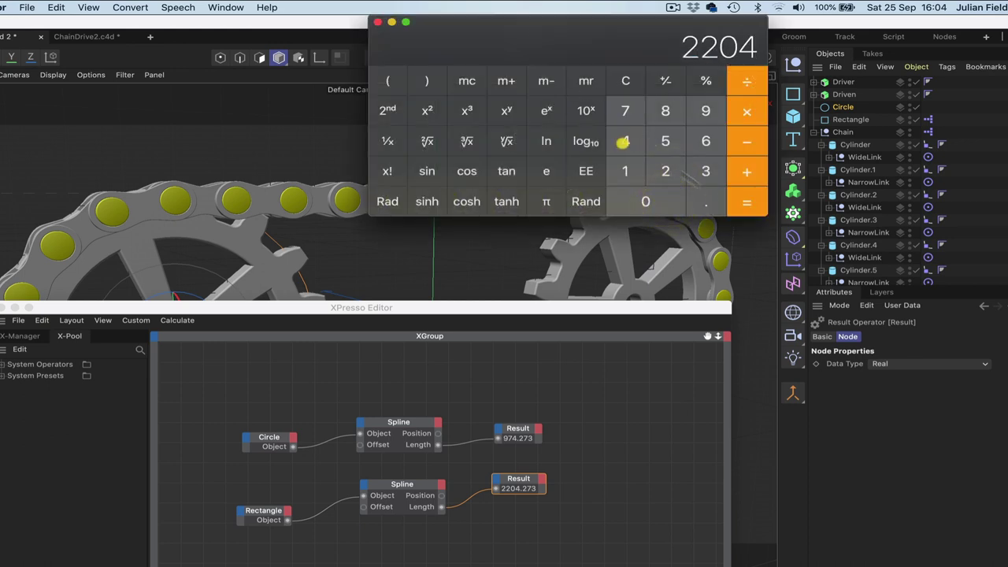
pyautogui.click(705, 202)
pyautogui.click(664, 171)
pyautogui.click(624, 115)
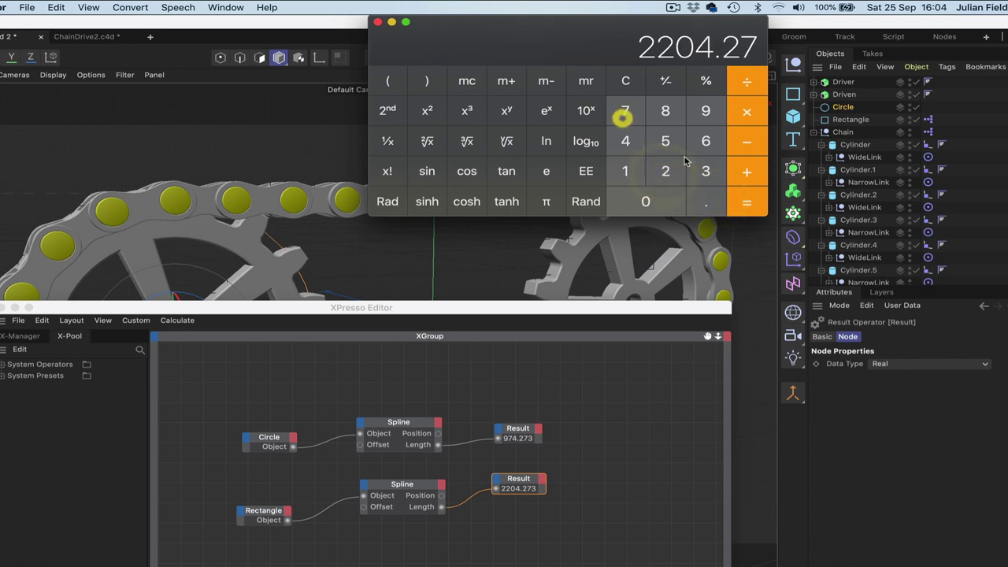
pyautogui.click(706, 171)
pyautogui.click(746, 82)
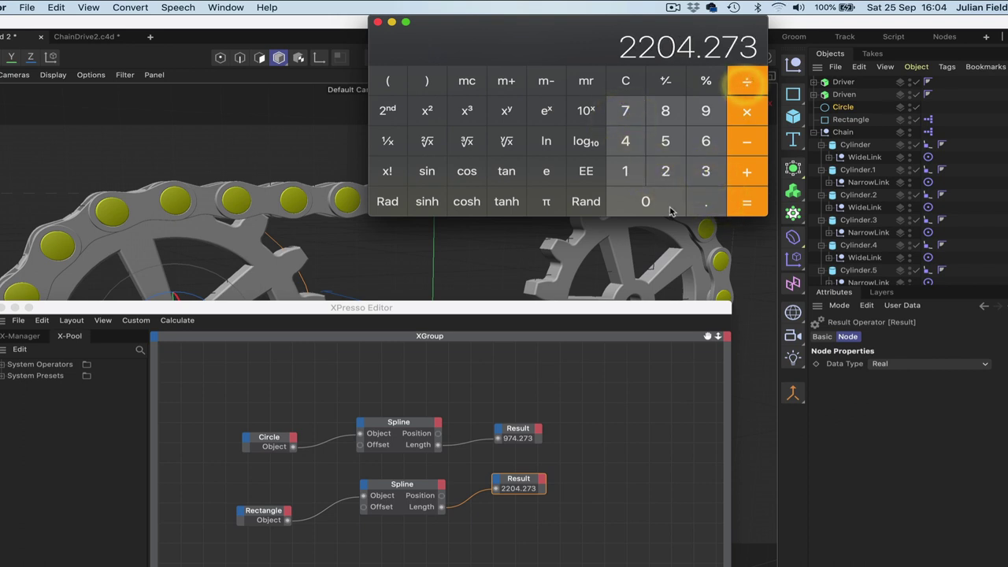
pyautogui.click(705, 114)
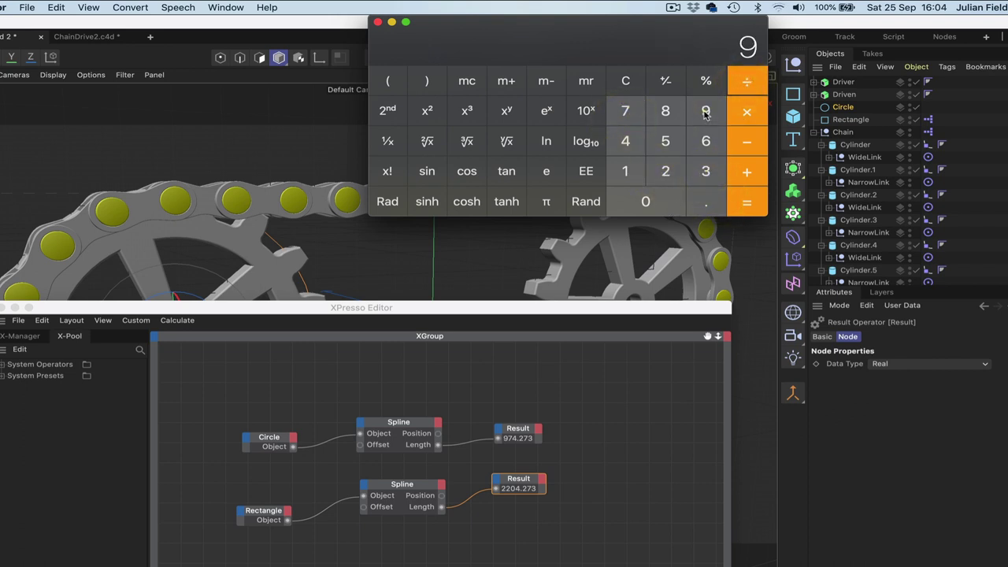
pyautogui.click(626, 112)
pyautogui.click(625, 140)
pyautogui.click(693, 203)
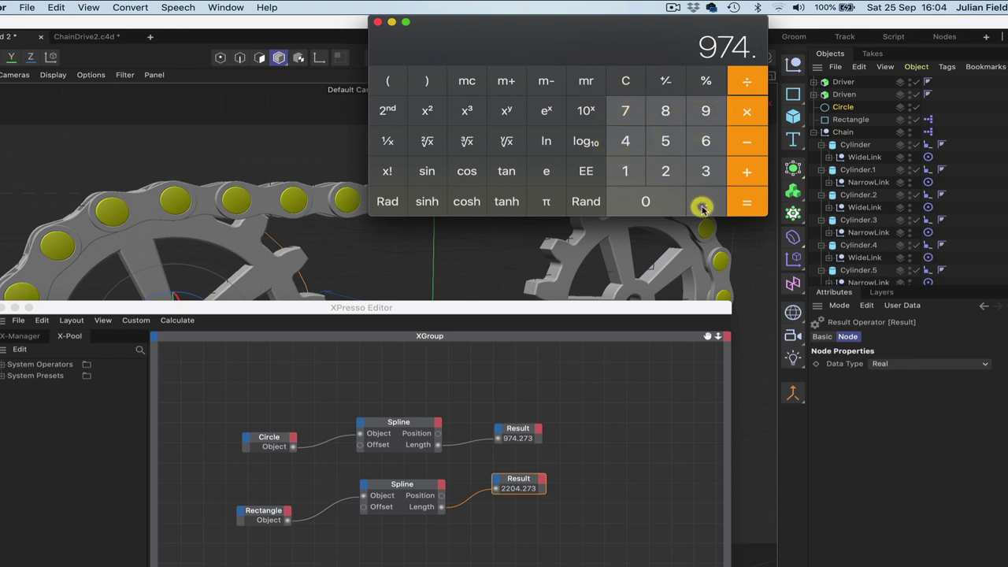
pyautogui.click(665, 172)
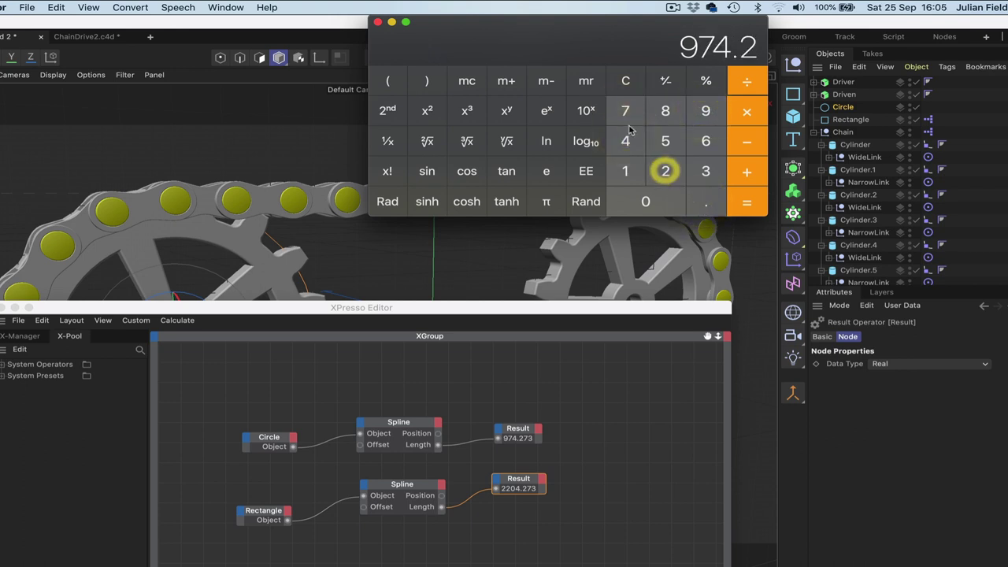
pyautogui.click(625, 111)
pyautogui.click(705, 171)
pyautogui.click(759, 206)
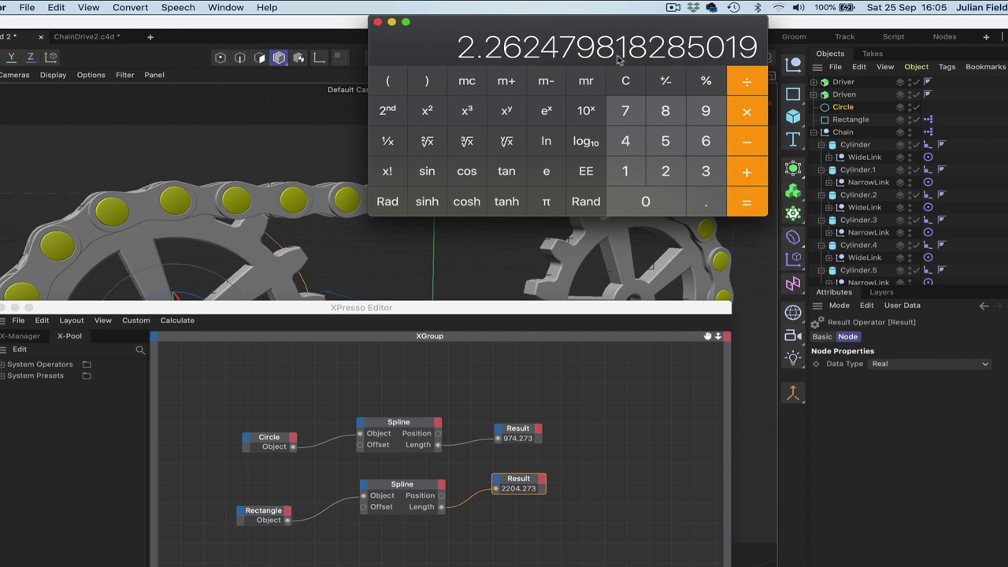
# Step: Multiply the length ratio by 360 to work out the gear rotation in degrees for one full chain loop
pyautogui.click(746, 114)
pyautogui.click(706, 171)
pyautogui.click(706, 141)
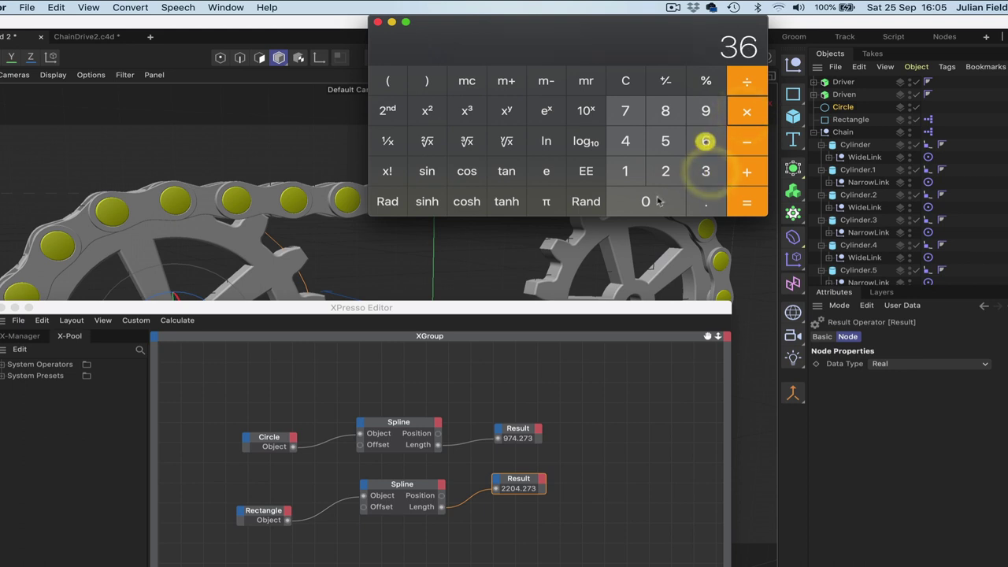
pyautogui.click(654, 202)
pyautogui.click(745, 202)
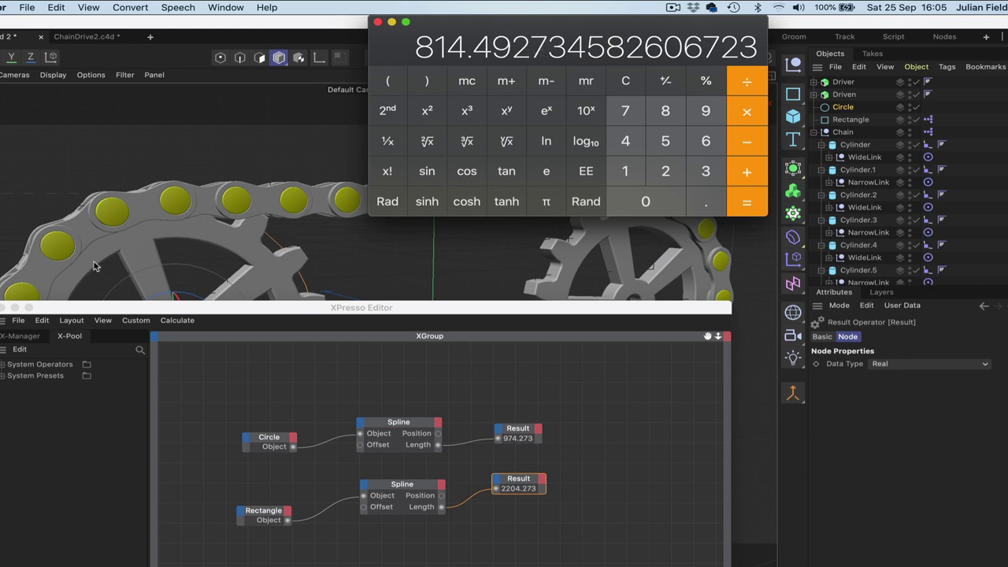
# Step: Close the XPresso Editor and move the Calculator clear of the gears and the object list
pyautogui.click(3, 308)
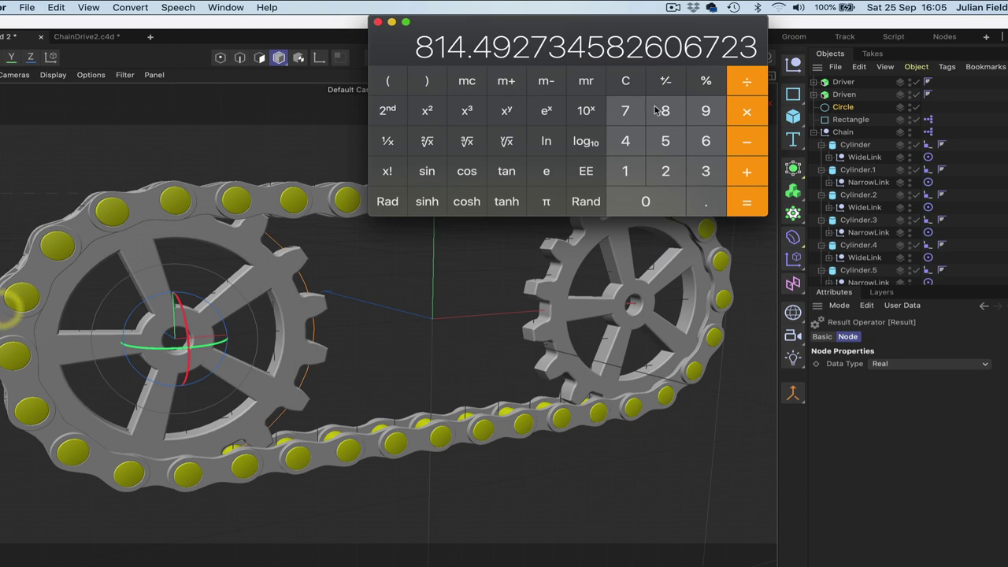
pyautogui.moveTo(677, 30); pyautogui.dragTo(998, 429)
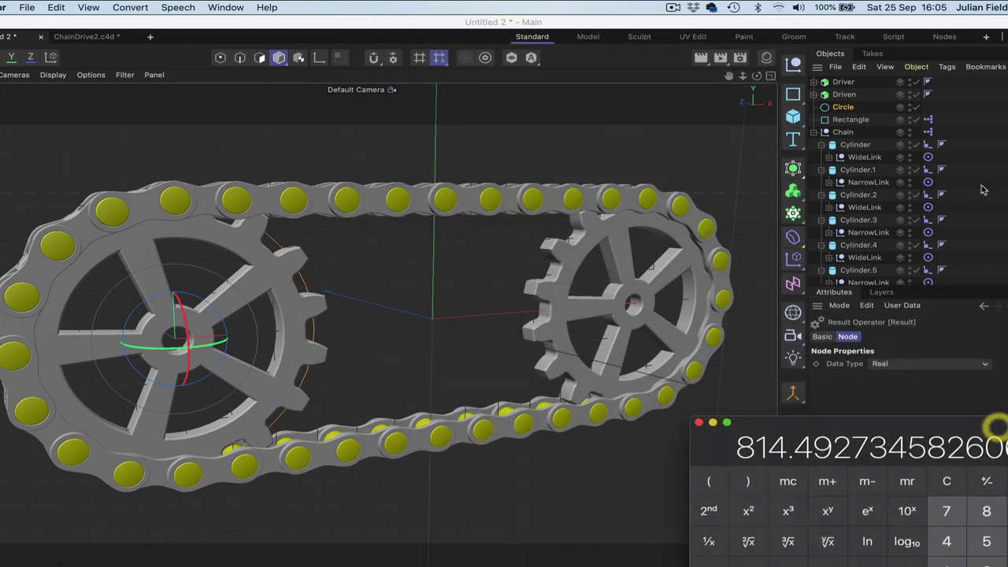
# Step: Open the Chain's XPresso setup and add a Driver object node with a Rotation . B output above the Hierarchy node
pyautogui.click(928, 132)
pyautogui.doubleClick(927, 131)
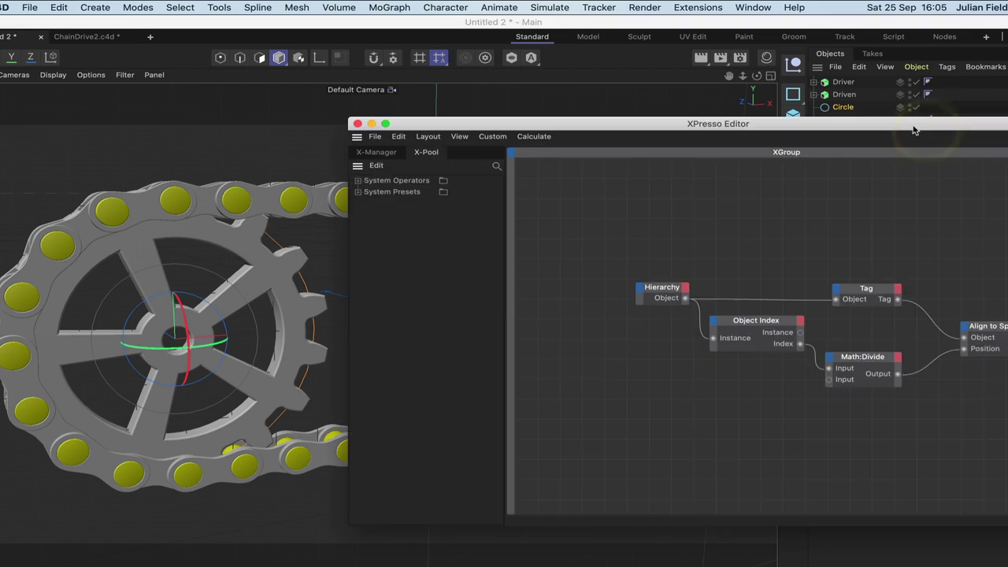
pyautogui.moveTo(914, 130); pyautogui.dragTo(507, 253)
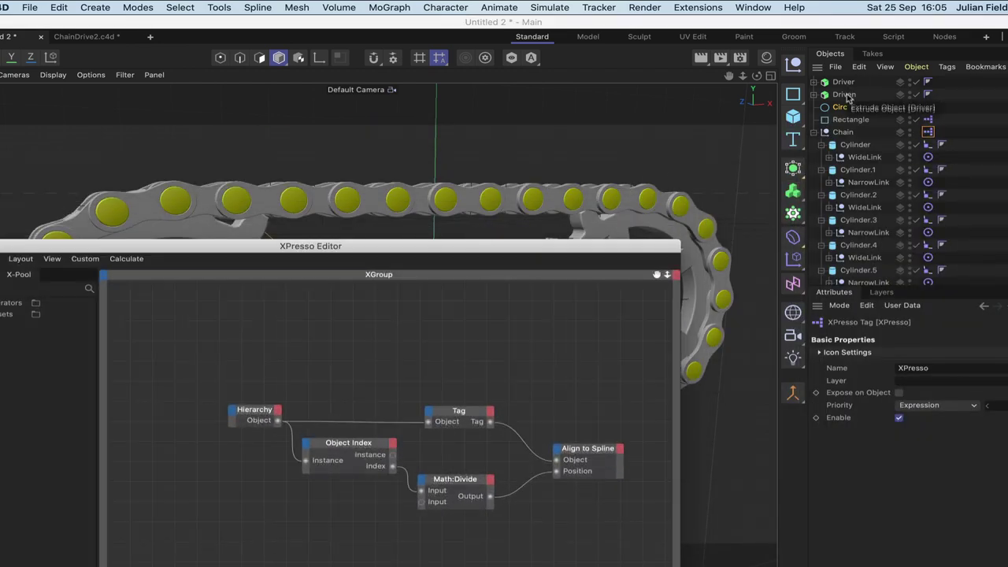
pyautogui.moveTo(844, 83); pyautogui.dragTo(233, 356)
pyautogui.click(242, 351)
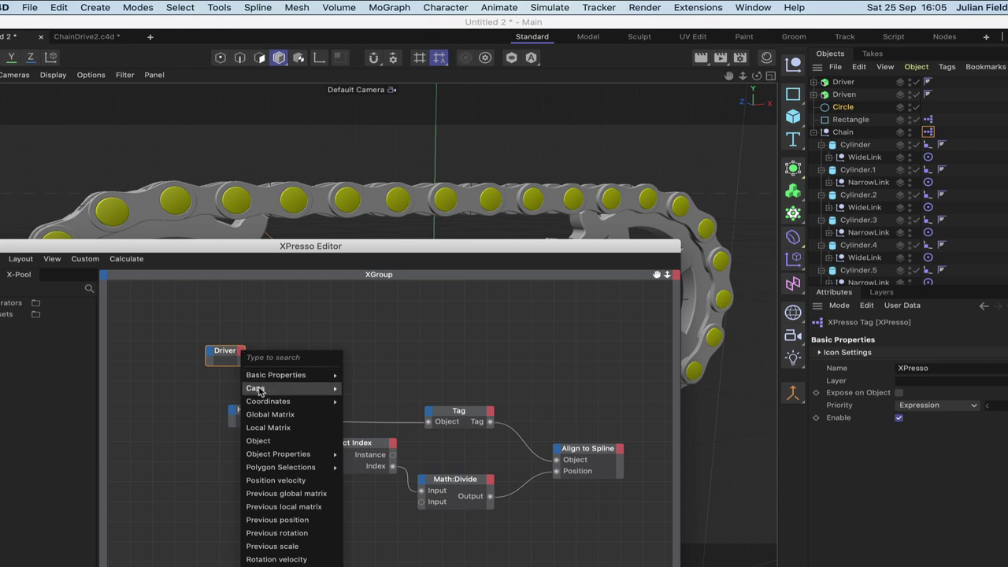
pyautogui.moveTo(259, 392)
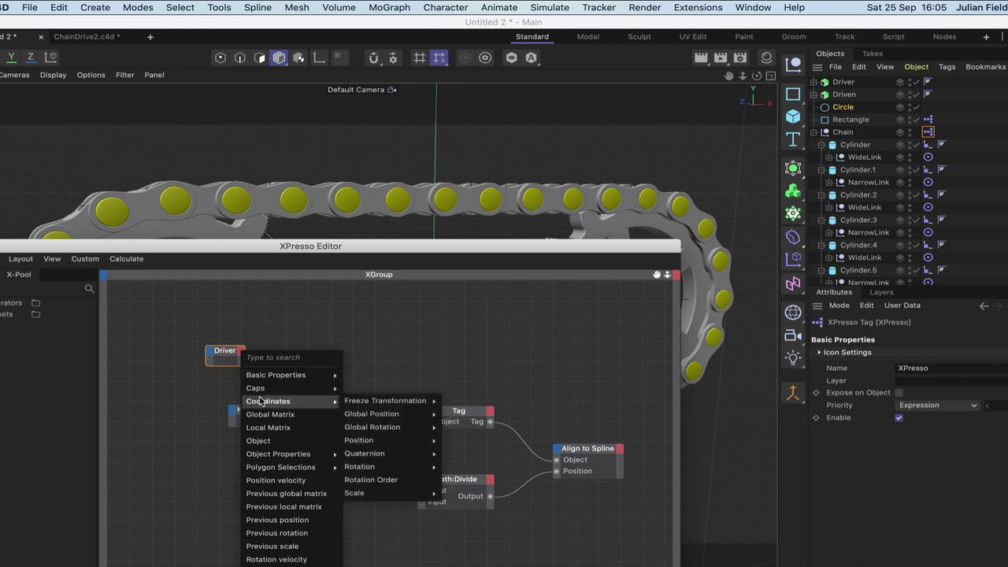
pyautogui.moveTo(361, 456)
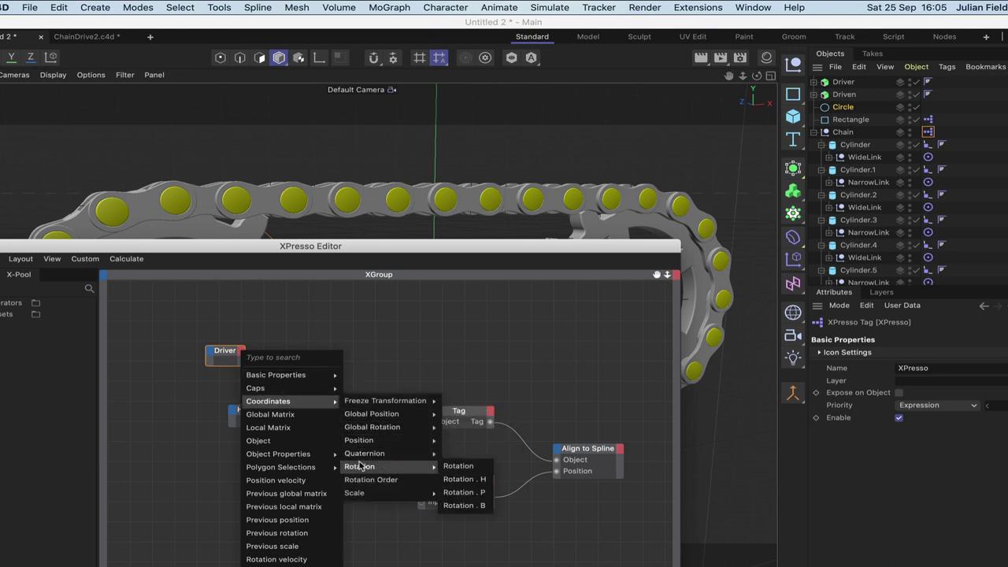
pyautogui.click(485, 494)
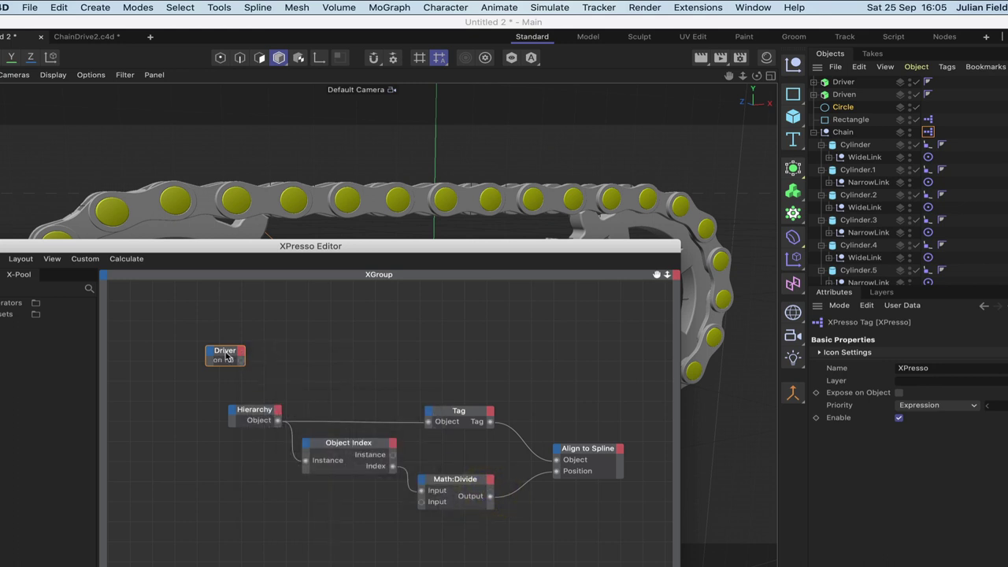
pyautogui.moveTo(225, 354); pyautogui.dragTo(197, 356)
pyautogui.scroll(2, 198, 356)
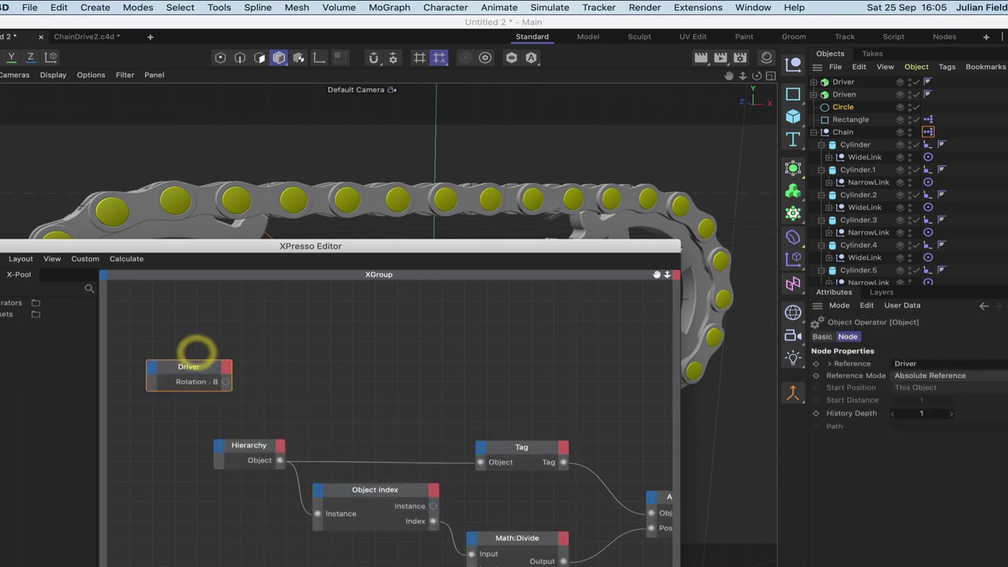
# Step: Add a Driven object node and connect the Driver's Rotation . B output to the Driven's Rotation . B input
pyautogui.moveTo(845, 95); pyautogui.dragTo(469, 351)
pyautogui.moveTo(359, 355); pyautogui.dragTo(303, 340)
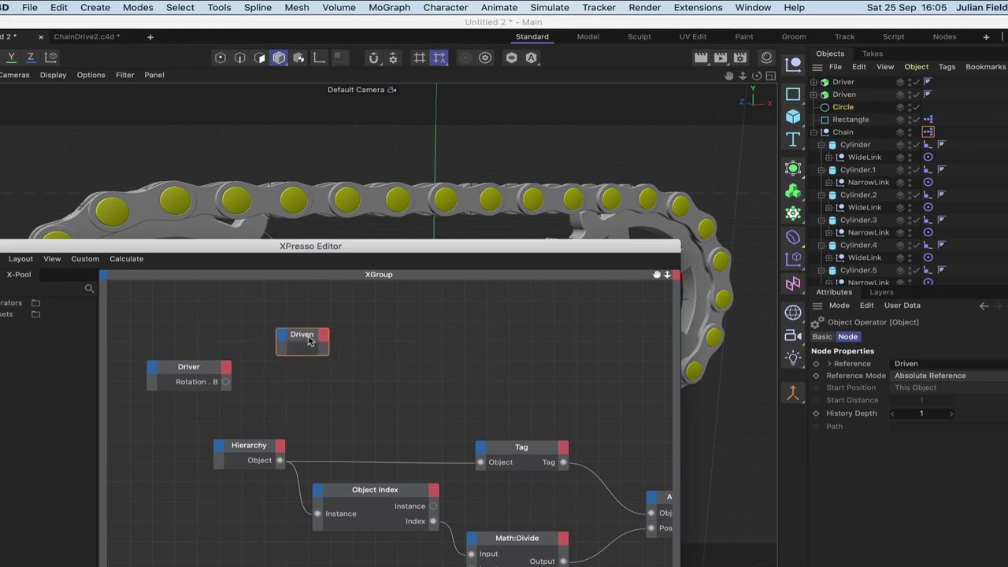
pyautogui.click(52, 259)
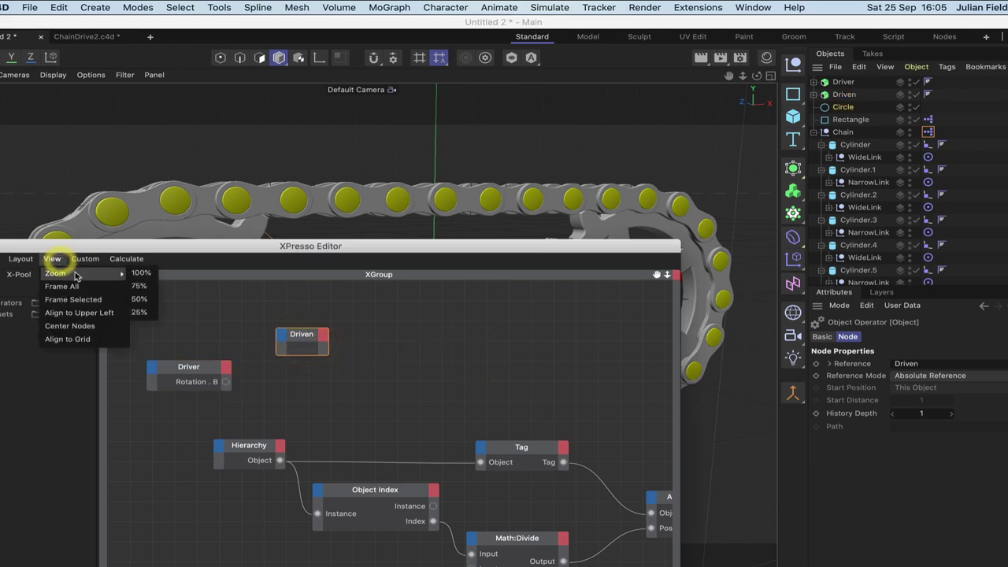
pyautogui.click(148, 275)
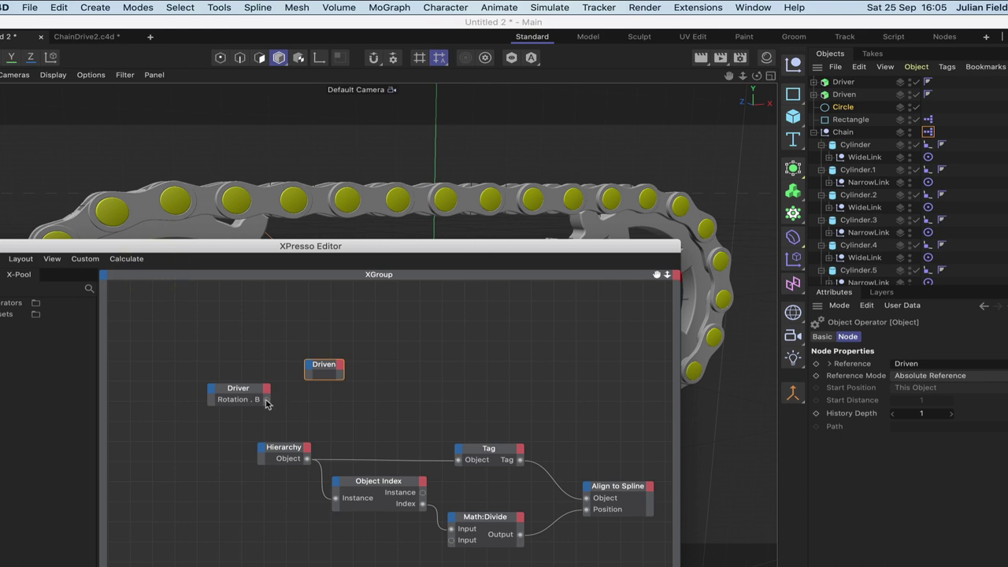
pyautogui.click(308, 367)
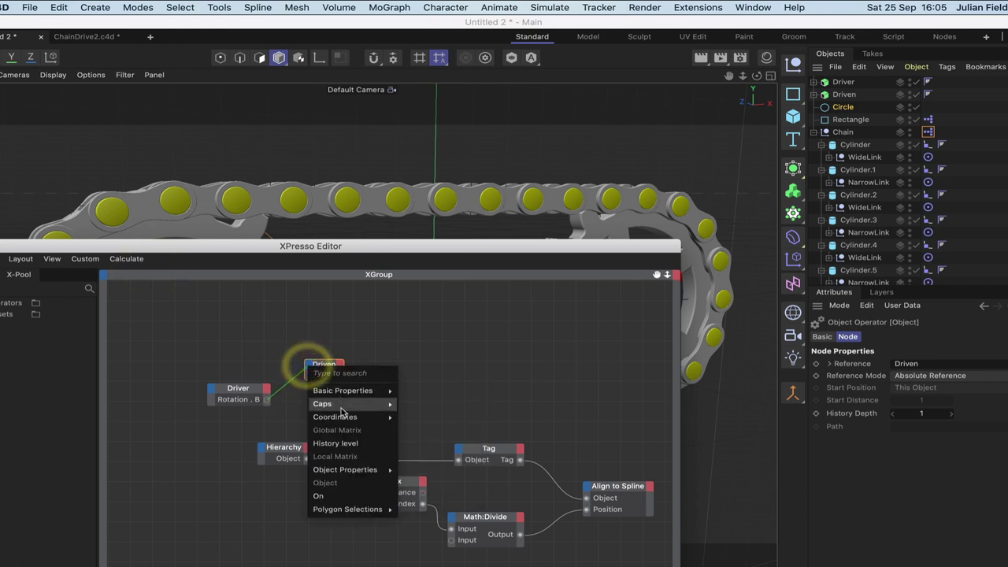
pyautogui.moveTo(334, 417)
pyautogui.moveTo(442, 446)
pyautogui.moveTo(438, 482)
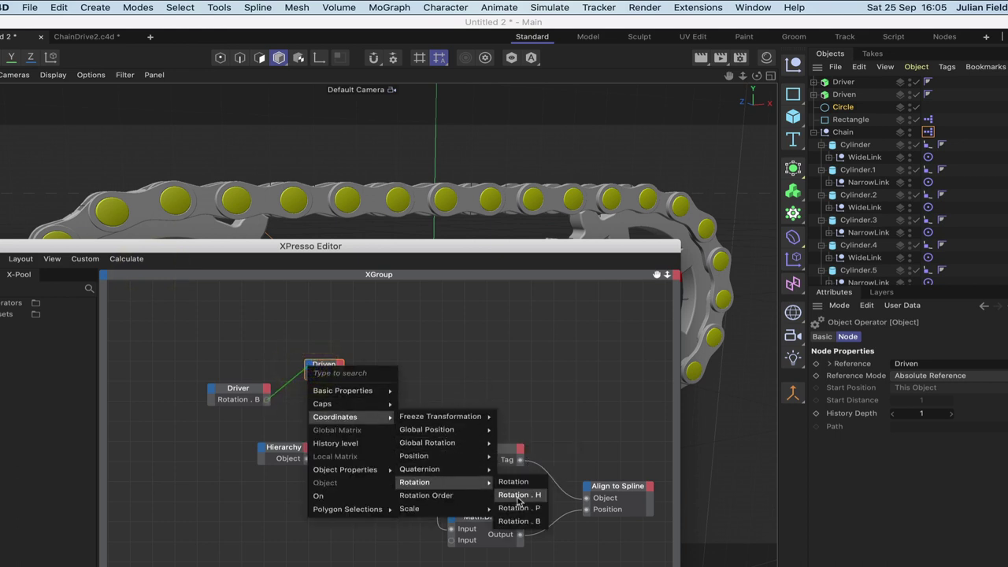
pyautogui.click(523, 521)
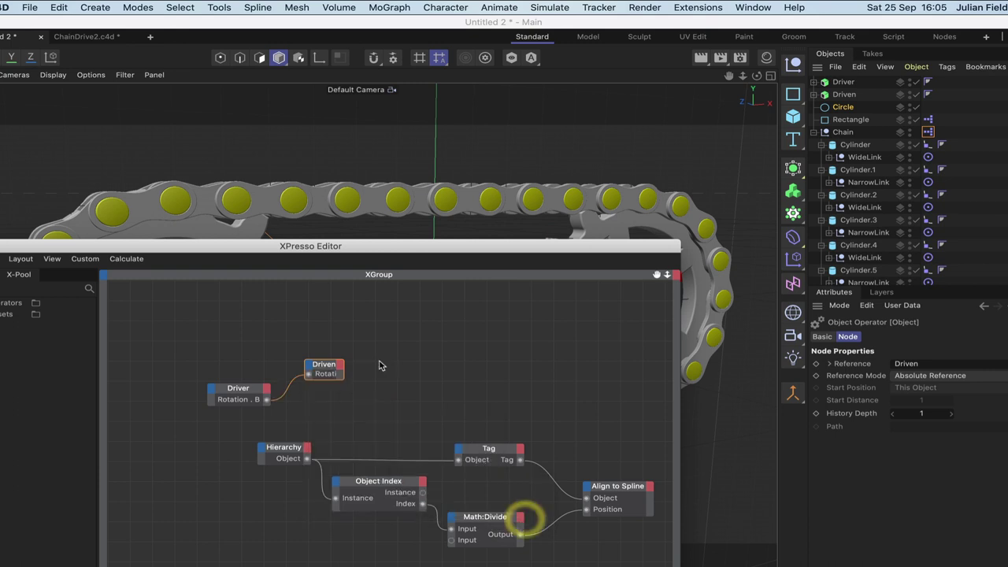
pyautogui.click(325, 361)
# Step: Clear the view of the gears and rotate the Driver gear about its axle to test the link to the Driven gear
pyautogui.moveTo(389, 250); pyautogui.dragTo(754, 352)
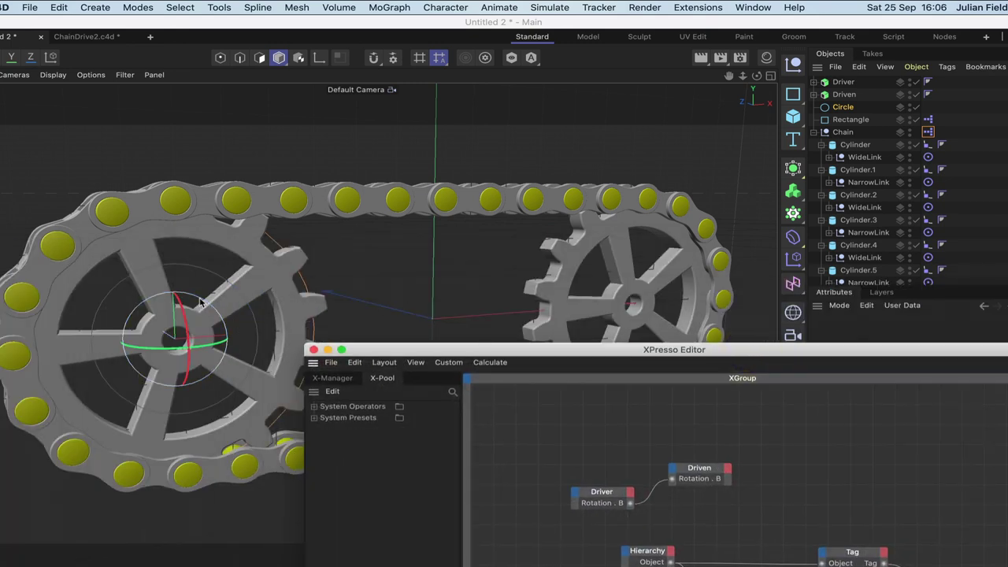
pyautogui.moveTo(202, 301); pyautogui.dragTo(185, 304)
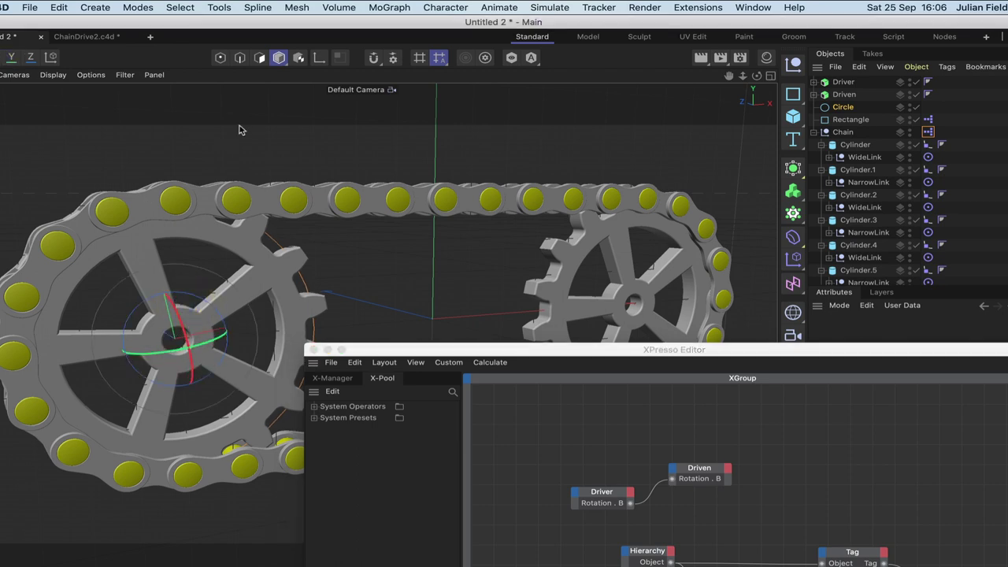
pyautogui.click(845, 82)
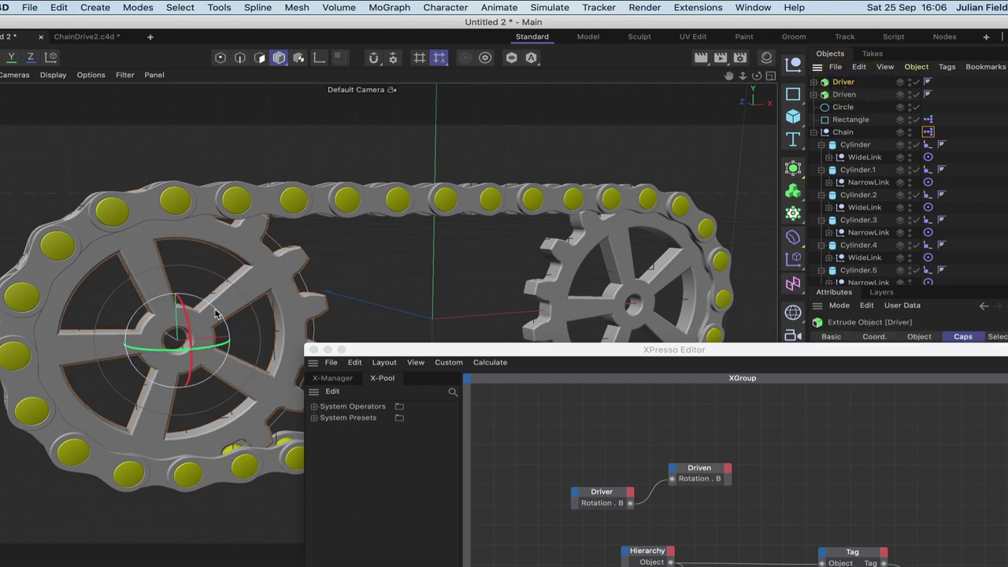
pyautogui.moveTo(215, 314); pyautogui.dragTo(236, 311)
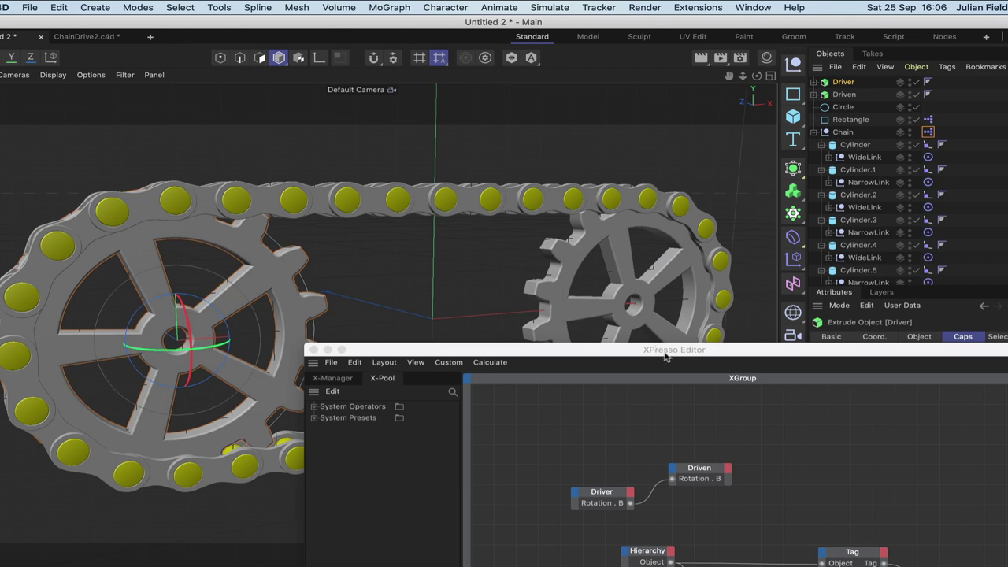
# Step: Add a Degree node below the Driven node and connect the Driver's Rotation . B output to its input
pyautogui.moveTo(666, 357); pyautogui.dragTo(342, 280)
pyautogui.click(382, 394)
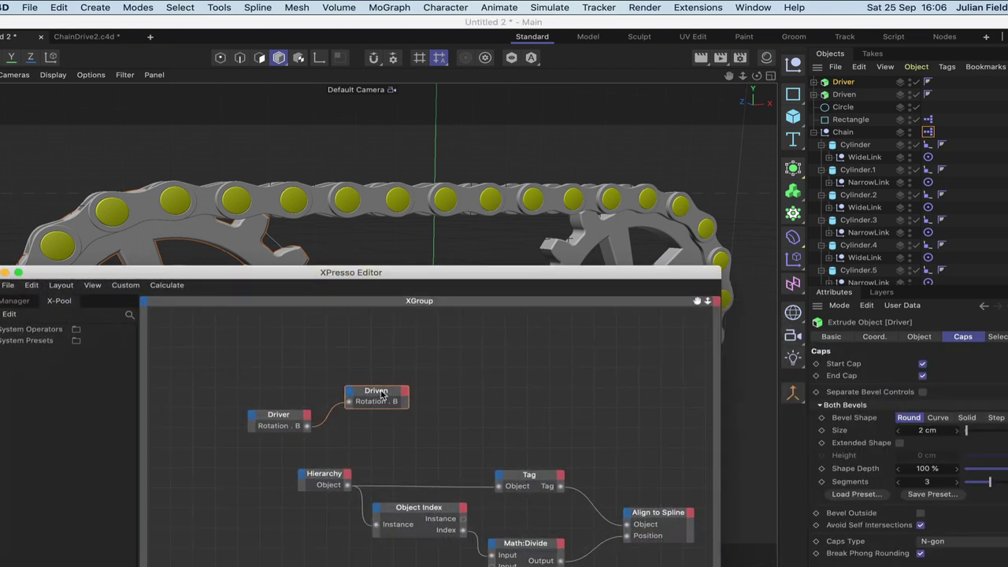
pyautogui.moveTo(382, 394); pyautogui.dragTo(375, 370)
pyautogui.rightClick(376, 411)
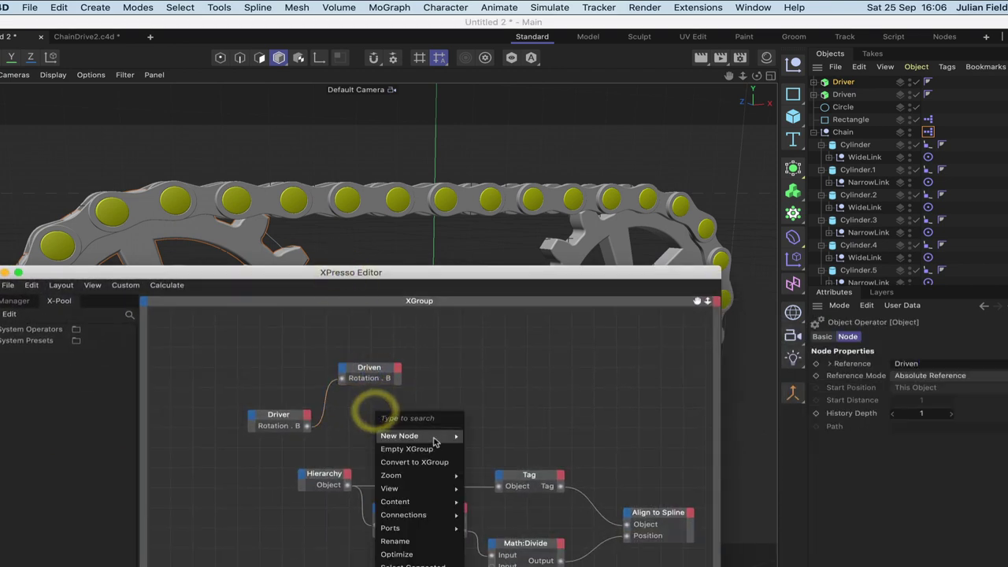
pyautogui.moveTo(433, 438)
pyautogui.moveTo(505, 436)
pyautogui.moveTo(572, 438)
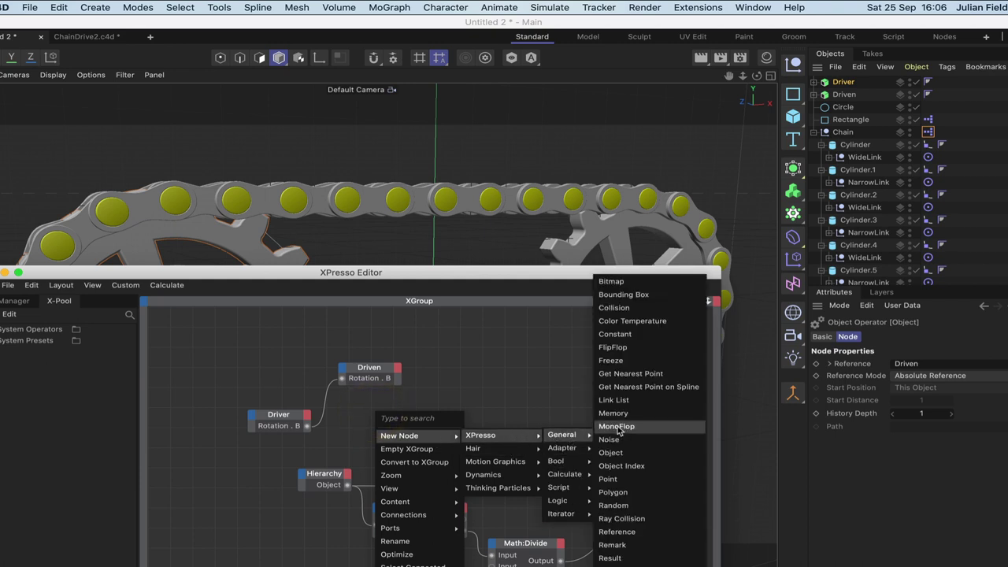
pyautogui.moveTo(565, 473)
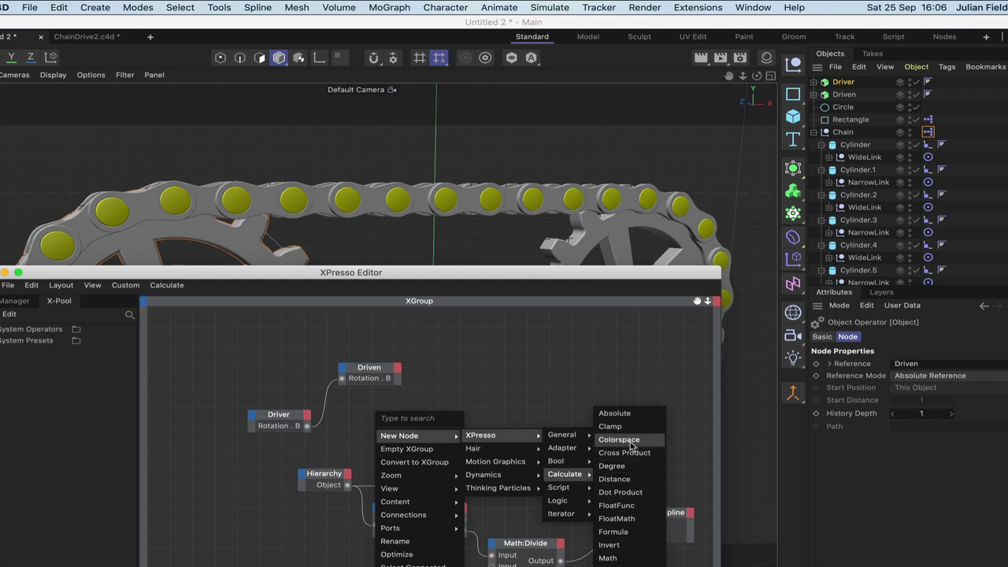
pyautogui.click(628, 470)
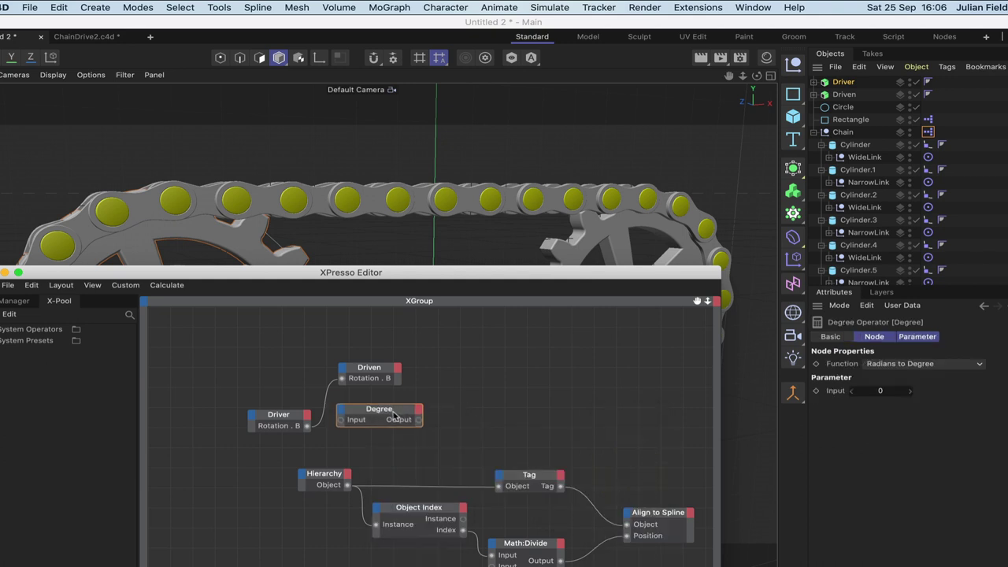
pyautogui.moveTo(405, 418); pyautogui.dragTo(385, 423)
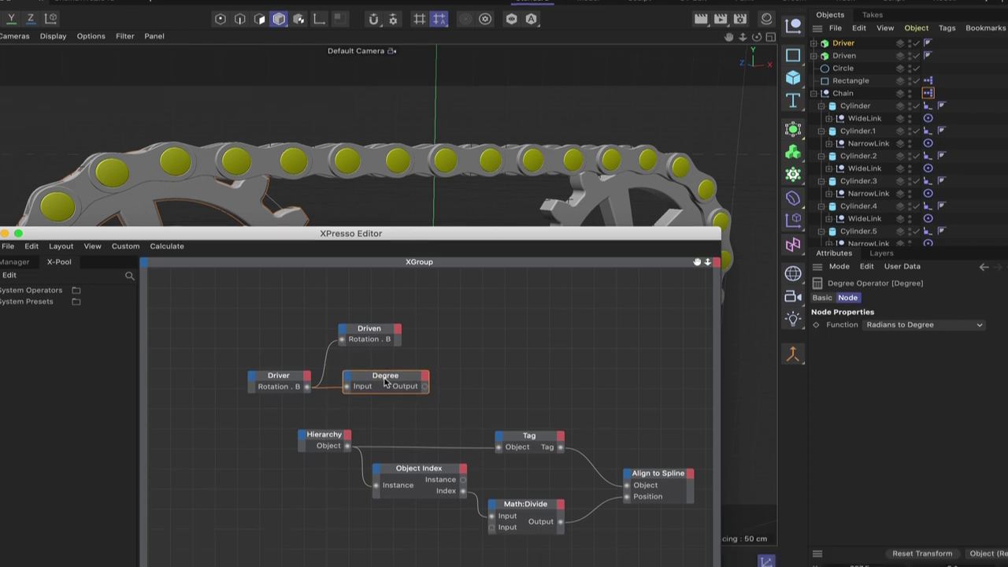
pyautogui.click(385, 420)
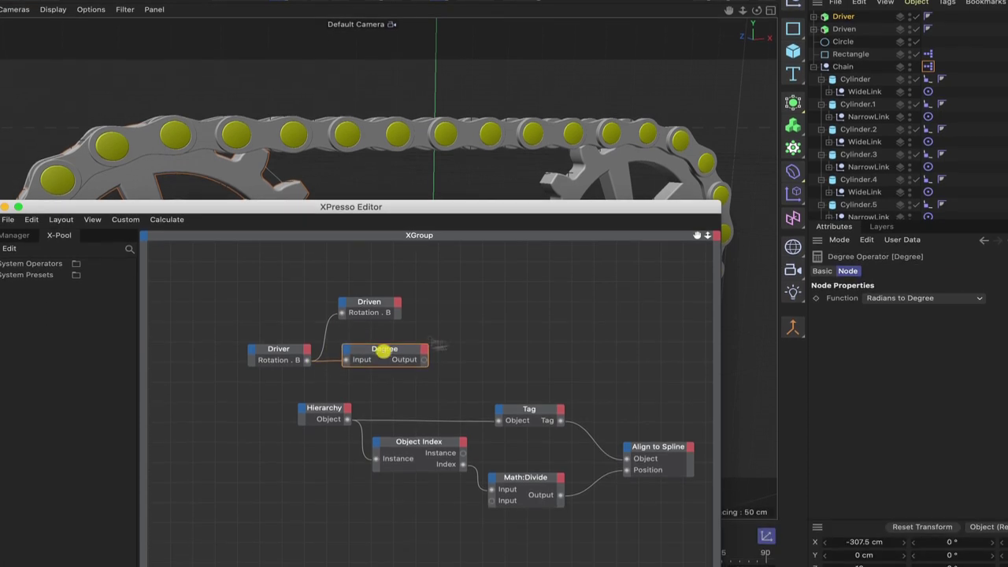
# Step: Add a Range Mapper node beside the Degree node and connect the Degree output to its input
pyautogui.rightClick(468, 325)
pyautogui.moveTo(493, 345)
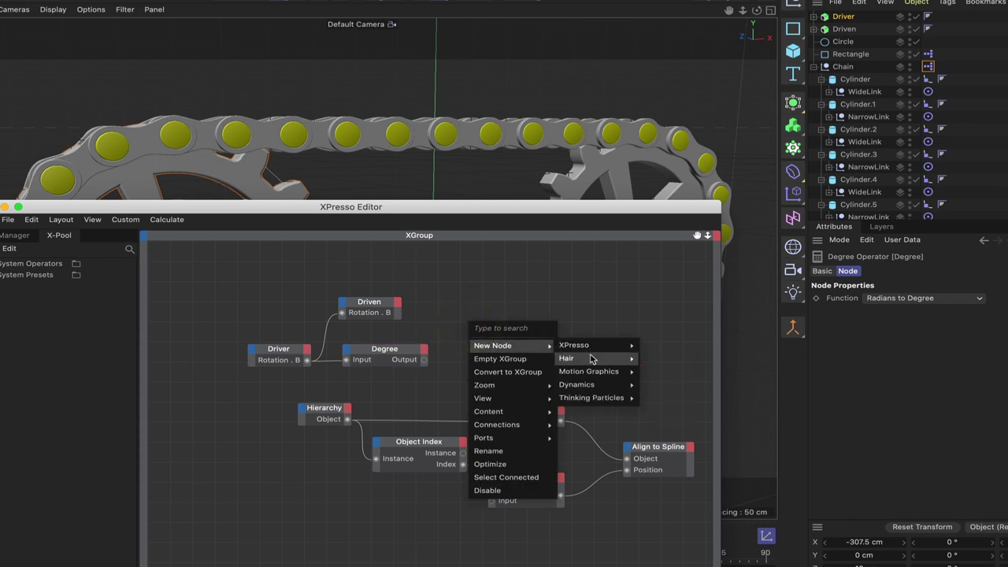
pyautogui.moveTo(599, 347)
pyautogui.moveTo(672, 385)
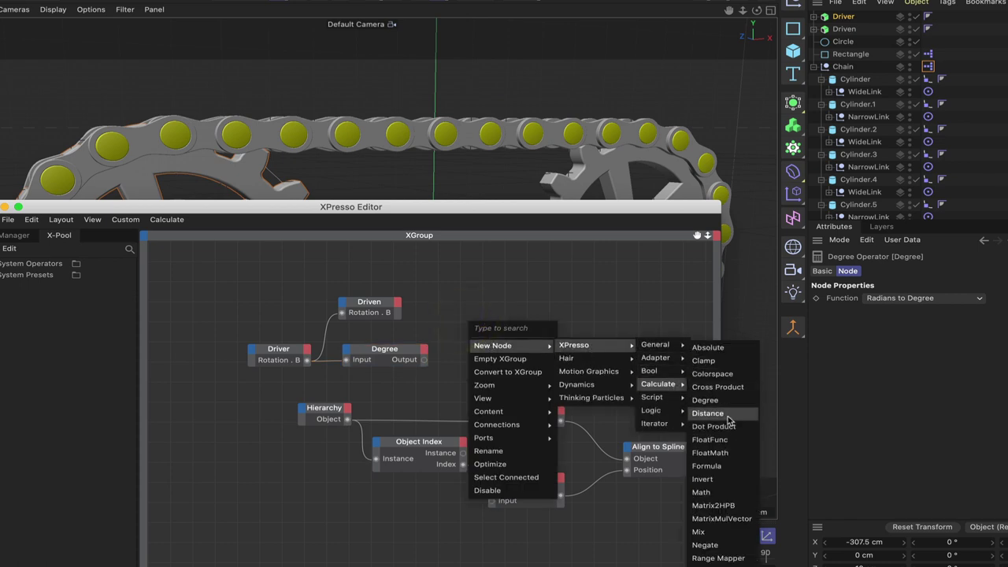
pyautogui.click(718, 558)
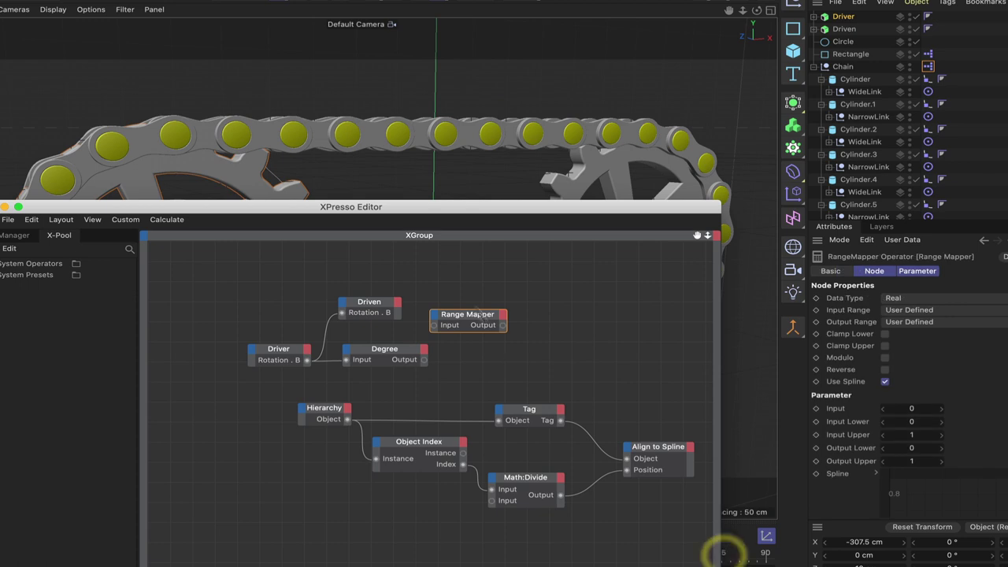
pyautogui.moveTo(471, 319); pyautogui.dragTo(494, 354)
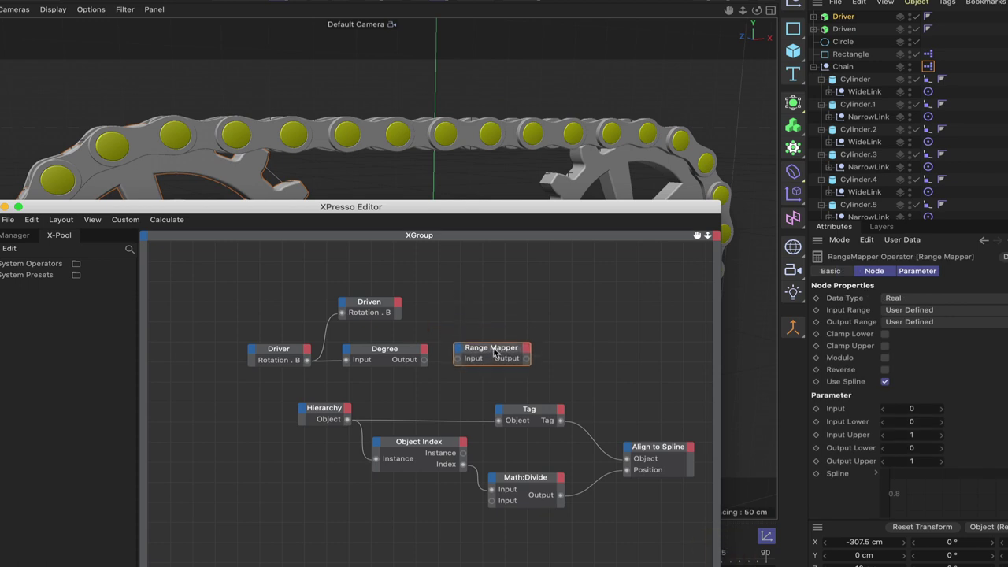
pyautogui.click(492, 352)
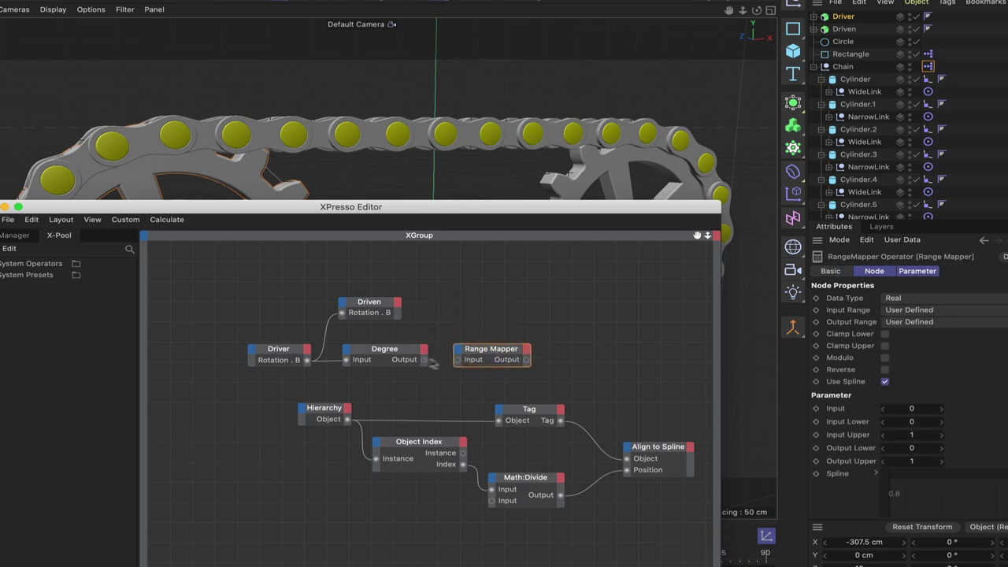
pyautogui.moveTo(455, 365); pyautogui.dragTo(458, 361)
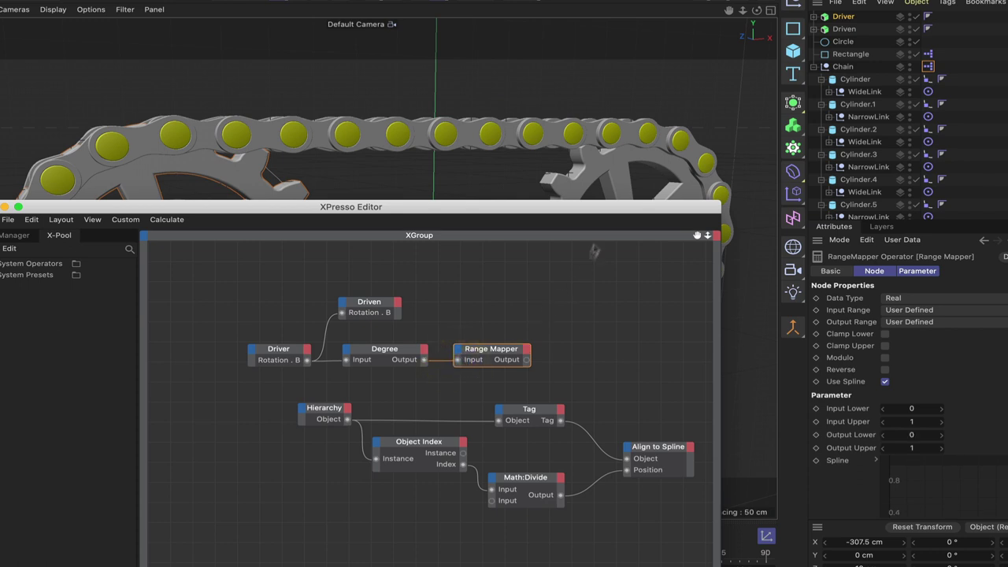
# Step: Copy the stored result from Calculator and set the Range Mapper node's Input Upper to 814.492
pyautogui.moveTo(634, 206); pyautogui.dragTo(490, 248)
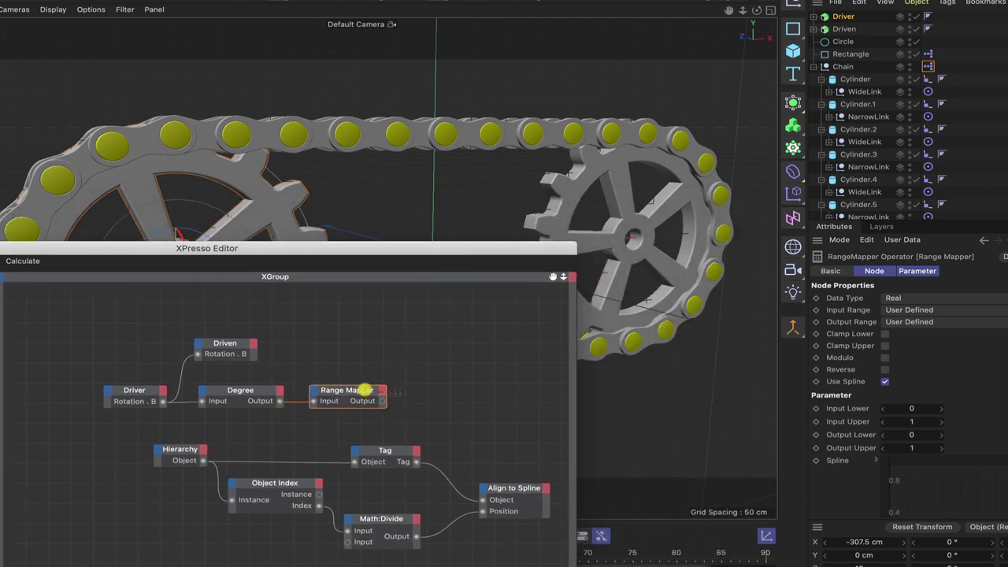
pyautogui.click(367, 391)
pyautogui.click(918, 423)
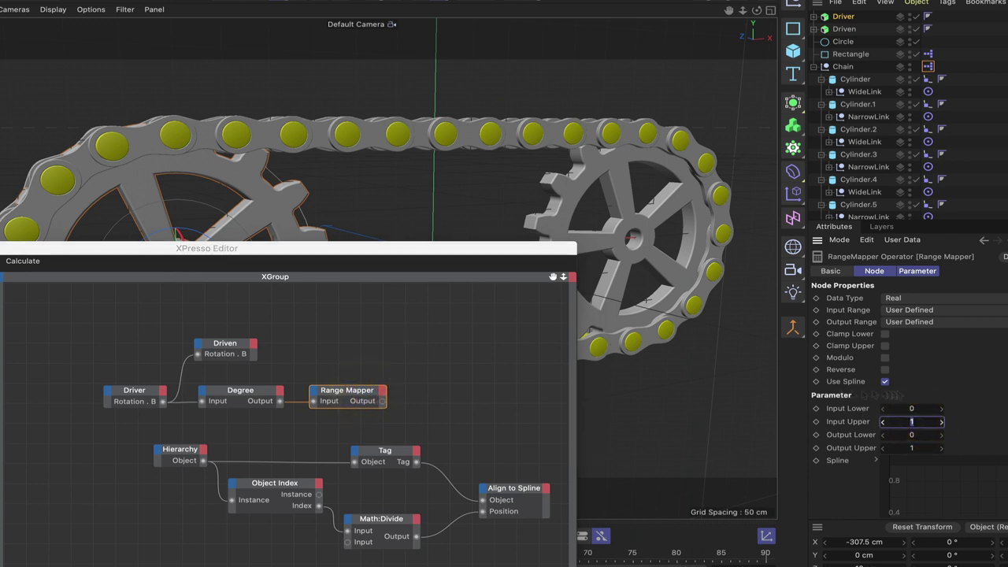
pyautogui.moveTo(313, 555)
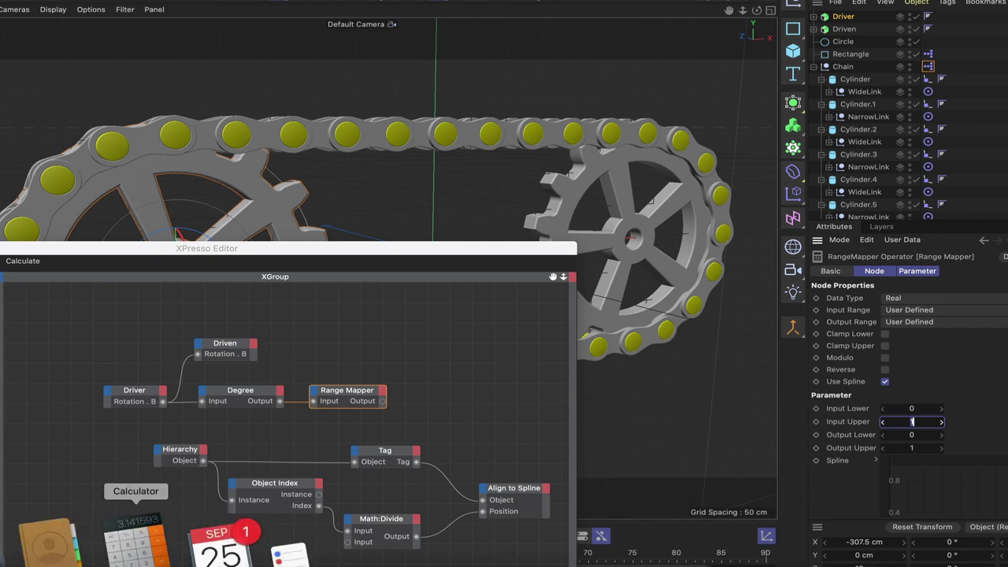
pyautogui.click(135, 552)
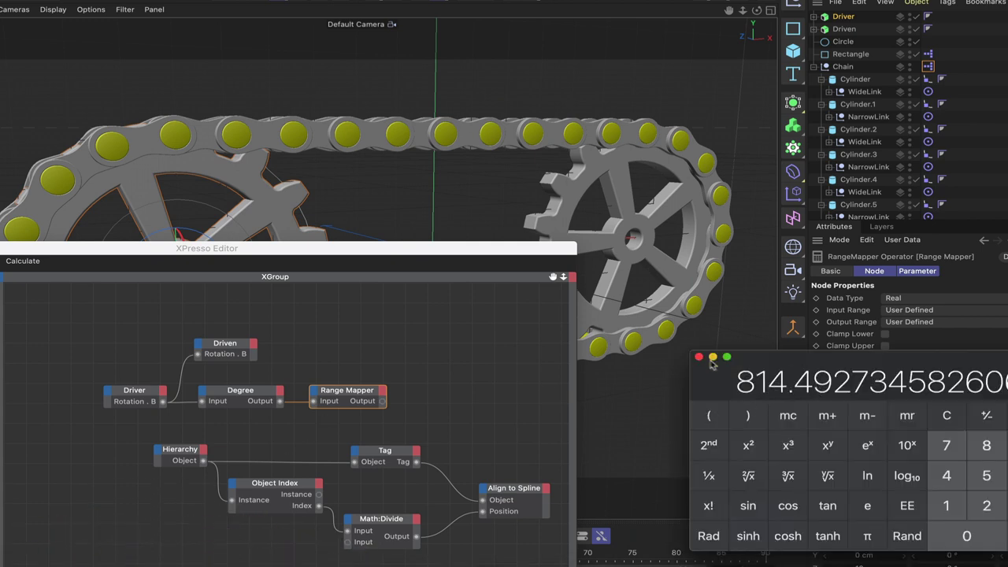
pyautogui.click(699, 357)
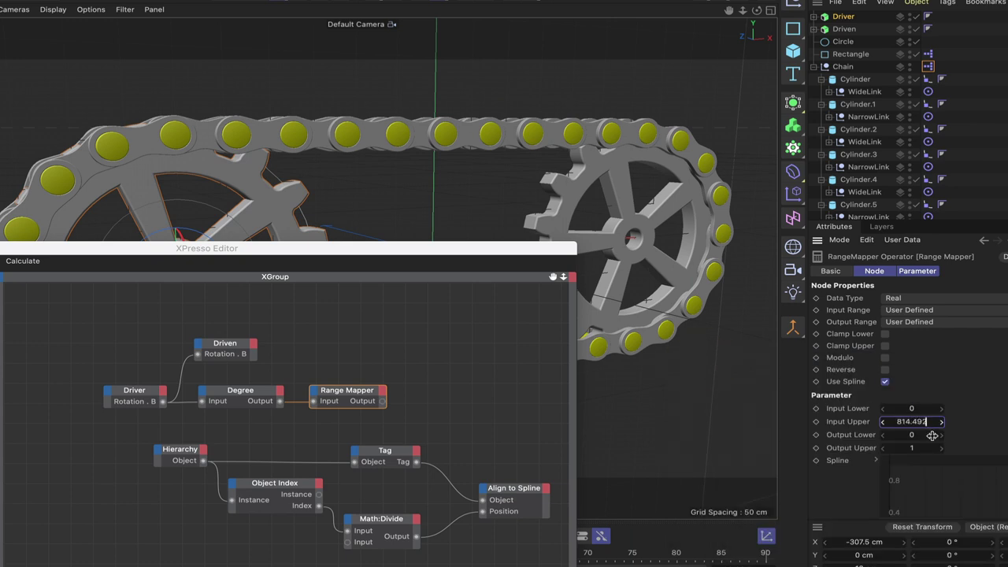
pyautogui.click(929, 436)
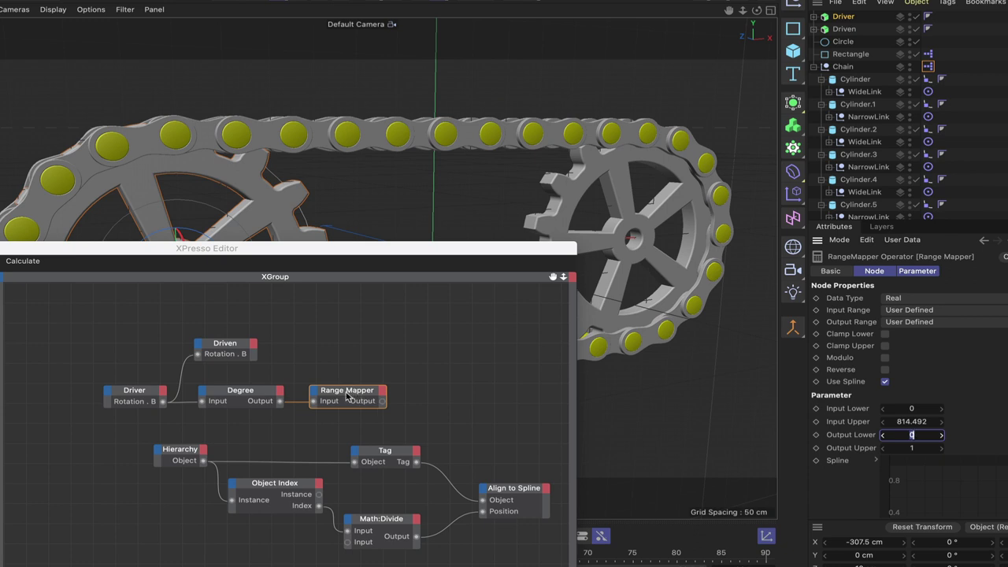
# Step: Duplicate the Math:Divide node beside the Range Mapper node and set the copy's function to Add
pyautogui.moveTo(347, 397); pyautogui.dragTo(381, 394)
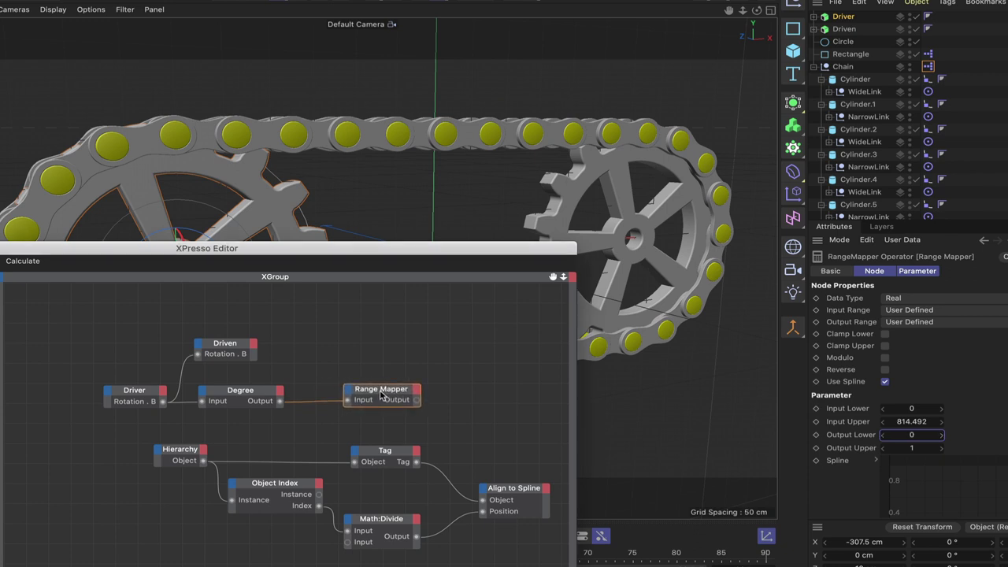
pyautogui.rightClick(462, 404)
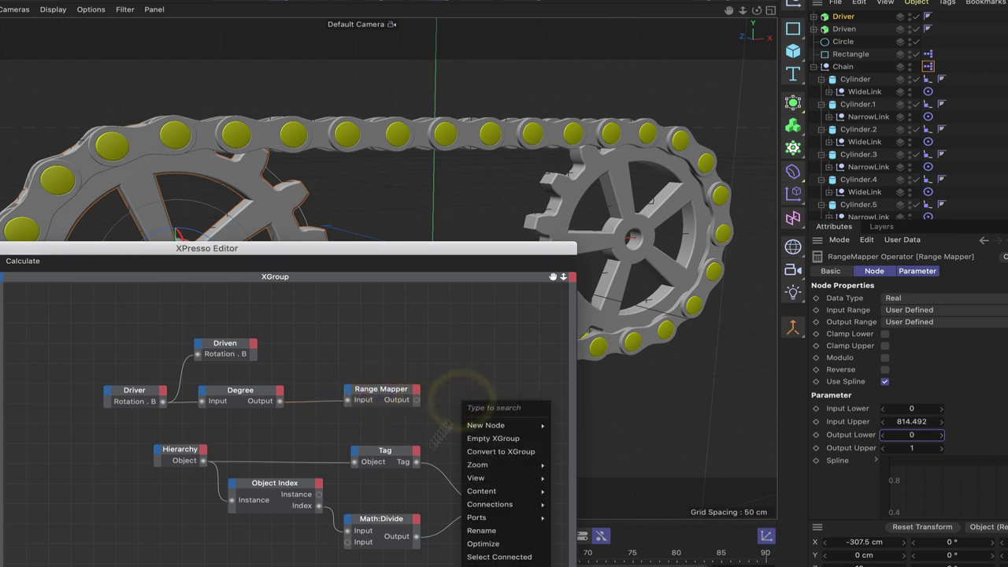
pyautogui.click(378, 513)
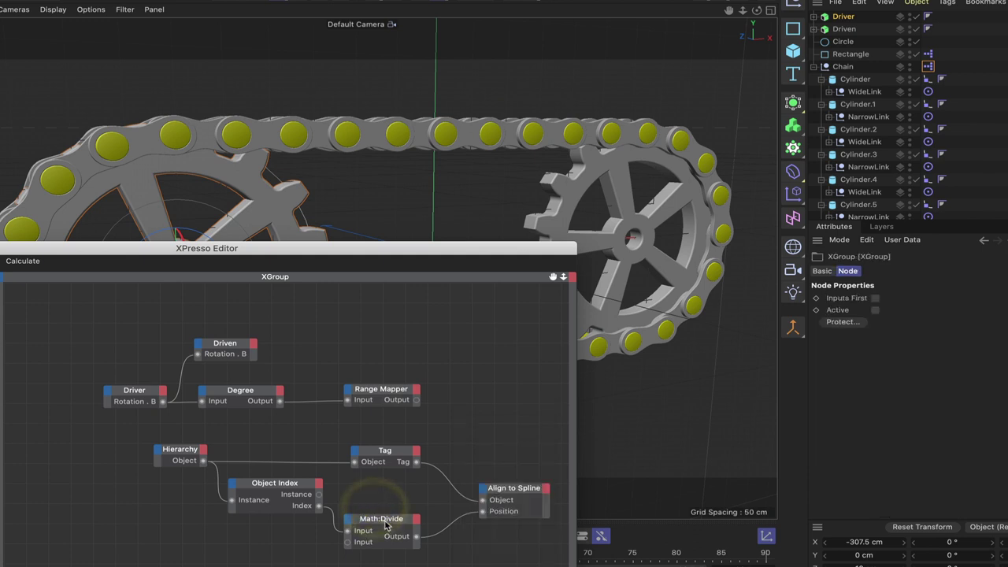
pyautogui.moveTo(380, 513); pyautogui.dragTo(404, 499)
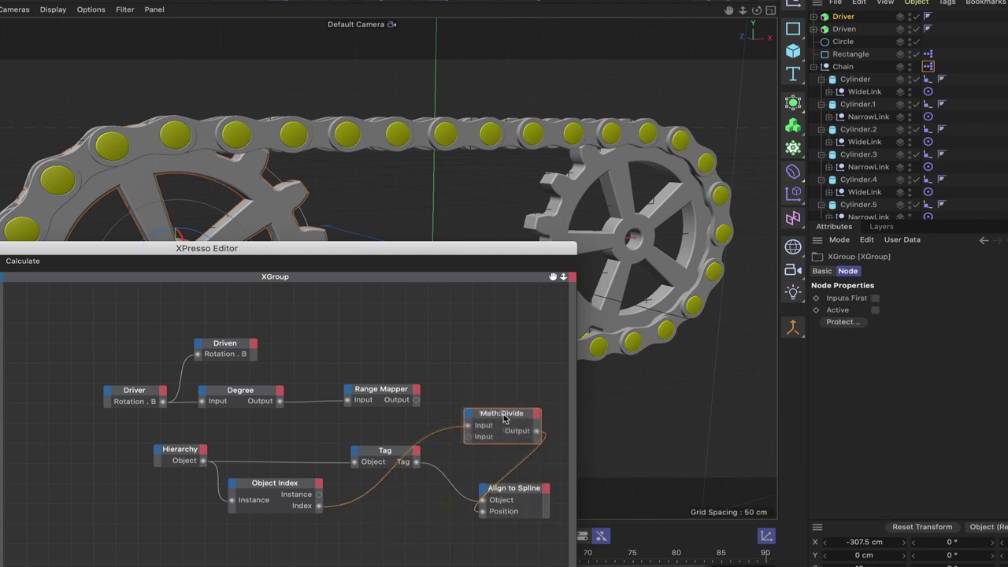
pyautogui.click(504, 407)
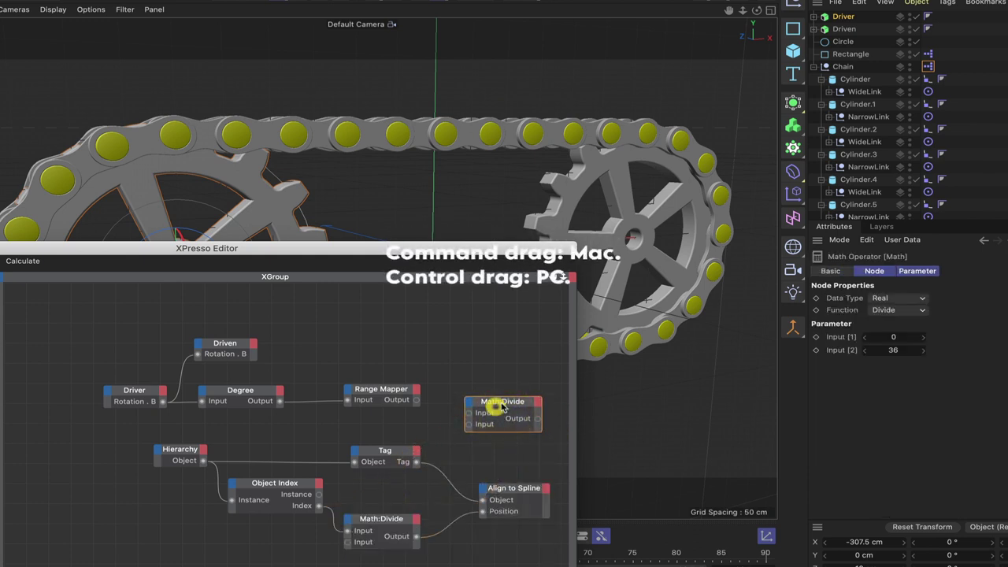
pyautogui.moveTo(501, 405); pyautogui.dragTo(488, 400)
pyautogui.click(898, 310)
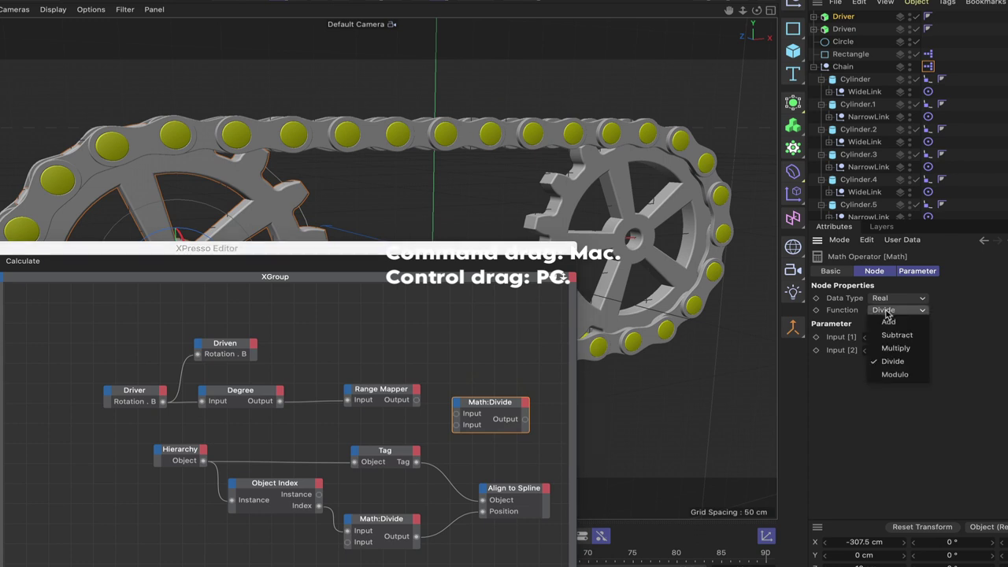
pyautogui.click(893, 323)
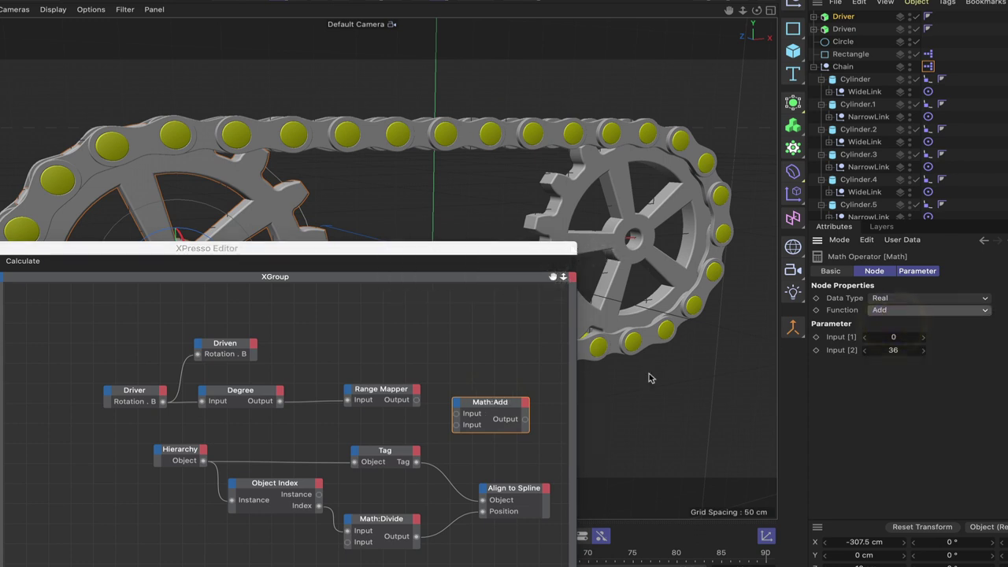
# Step: Connect the Range Mapper output and the Math:Divide output to the two inputs of the Math:Add node
pyautogui.moveTo(418, 403); pyautogui.dragTo(456, 415)
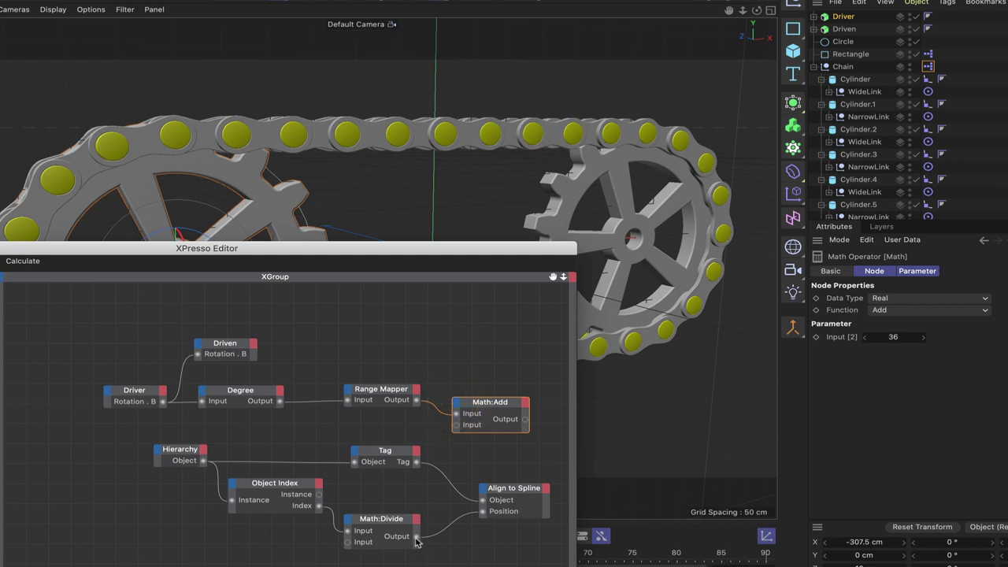
pyautogui.moveTo(416, 537); pyautogui.dragTo(441, 471)
pyautogui.moveTo(454, 435); pyautogui.dragTo(456, 425)
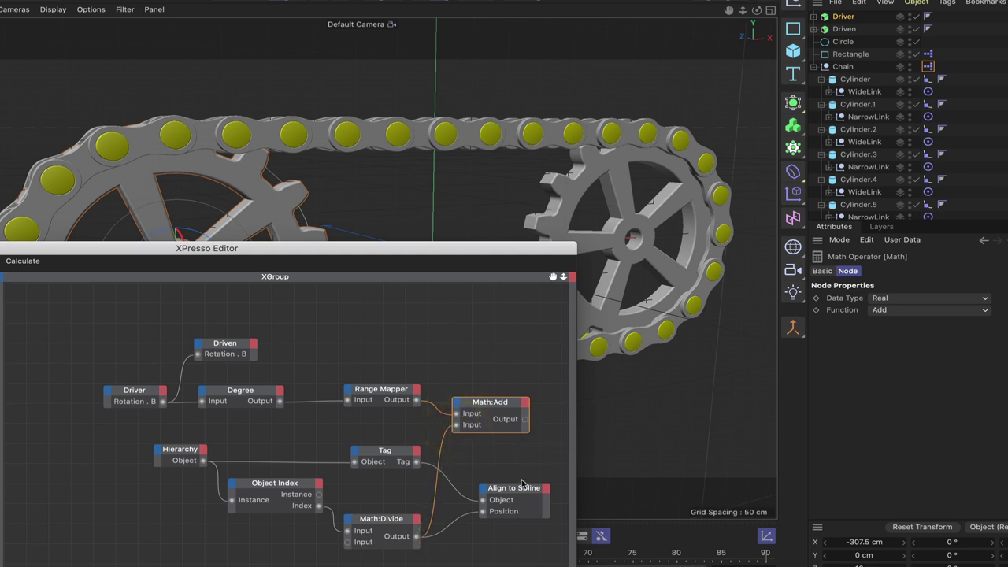
# Step: Connect the Math:Add output to the Align to Spline Position input, and place Math:Add between Math:Divide and Align to Spline
pyautogui.moveTo(520, 495); pyautogui.dragTo(611, 496)
pyautogui.moveTo(585, 468); pyautogui.dragTo(487, 453, button='middle')
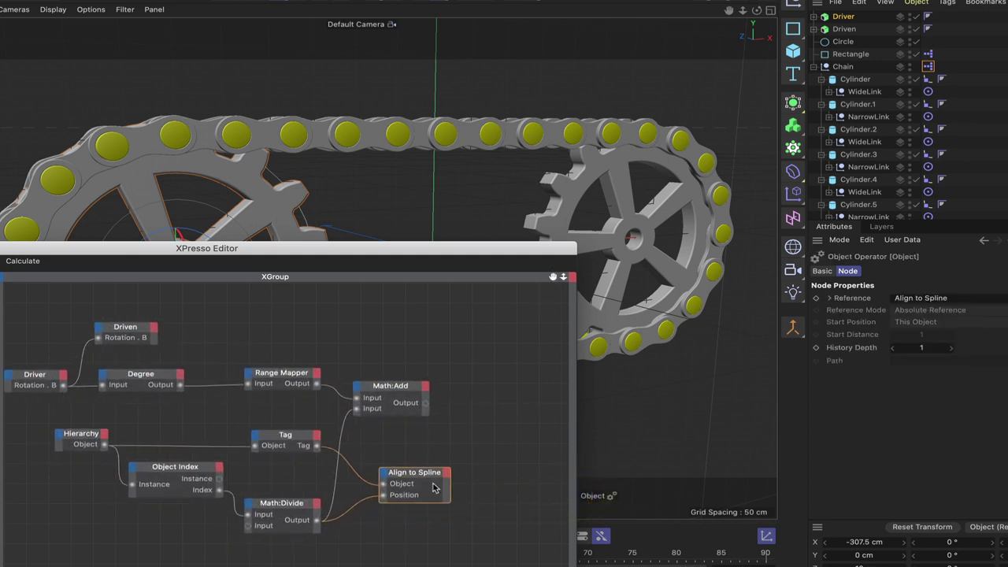
pyautogui.moveTo(429, 480); pyautogui.dragTo(516, 461)
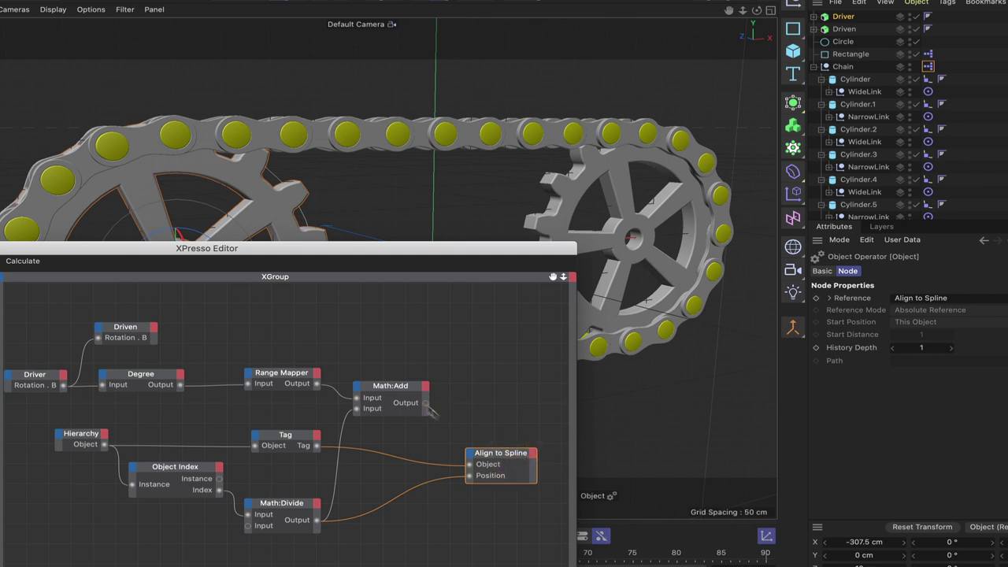
pyautogui.moveTo(427, 404); pyautogui.dragTo(470, 477)
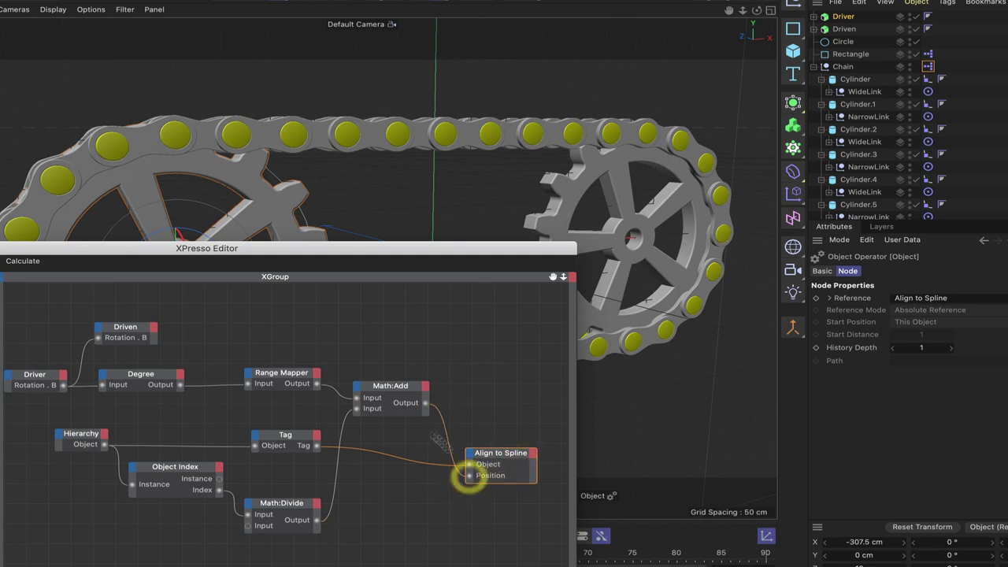
pyautogui.moveTo(389, 388); pyautogui.dragTo(399, 498)
# Step: Clear the view of the gears and rotate the Driver gear to test the chain's direction of travel
pyautogui.moveTo(462, 255); pyautogui.dragTo(462, 316)
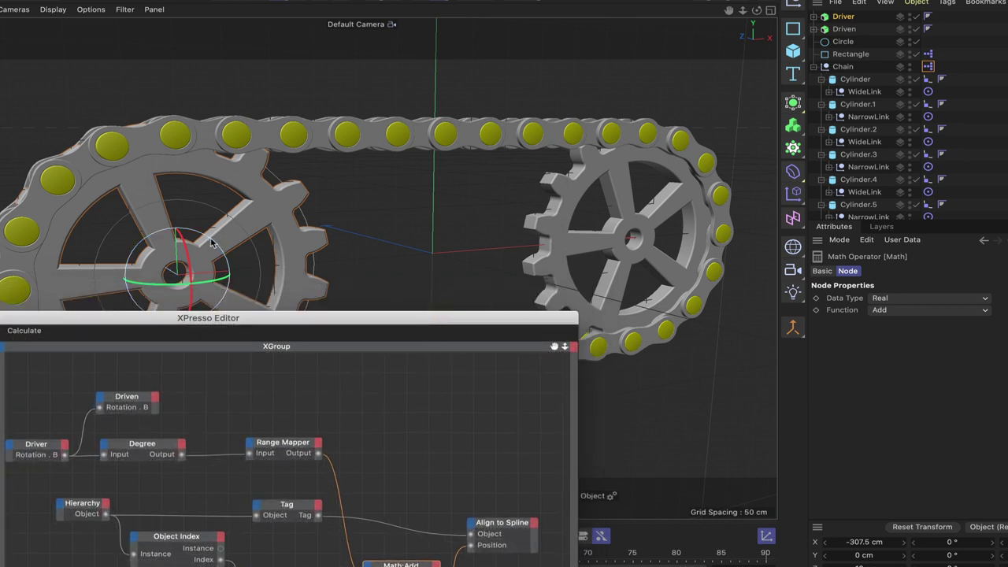
pyautogui.moveTo(211, 242); pyautogui.dragTo(207, 243)
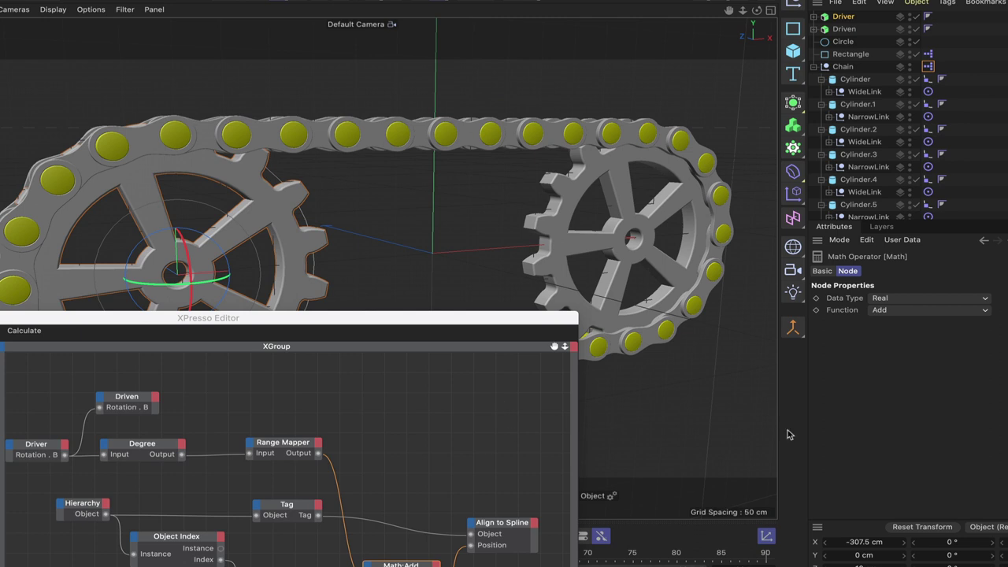
# Step: Set the Range Mapper node's Input Upper to -814.492 and rotate the Driver gear to test it
pyautogui.click(276, 451)
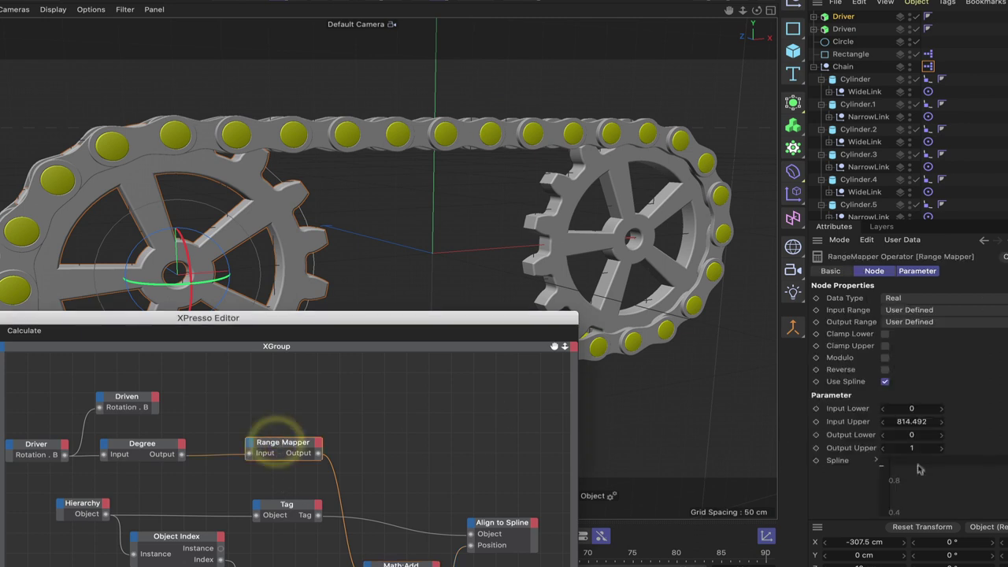
pyautogui.doubleClick(898, 422)
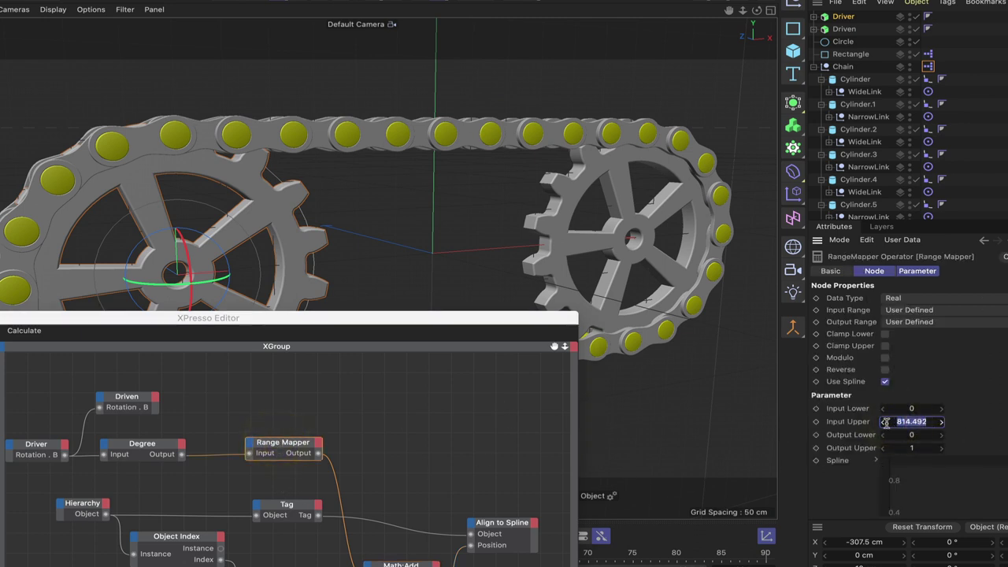
pyautogui.press('Return')
pyautogui.write('-')
pyautogui.moveTo(211, 240); pyautogui.dragTo(199, 235)
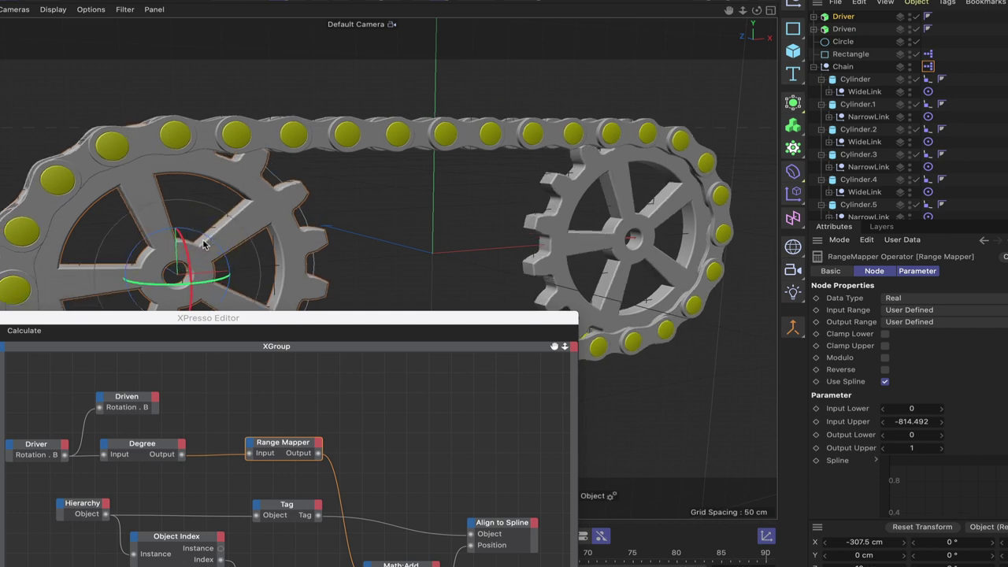
# Step: Examine the chain's fit on the Driver's teeth in a close front view while rotating the Driver gear
pyautogui.press('F4')
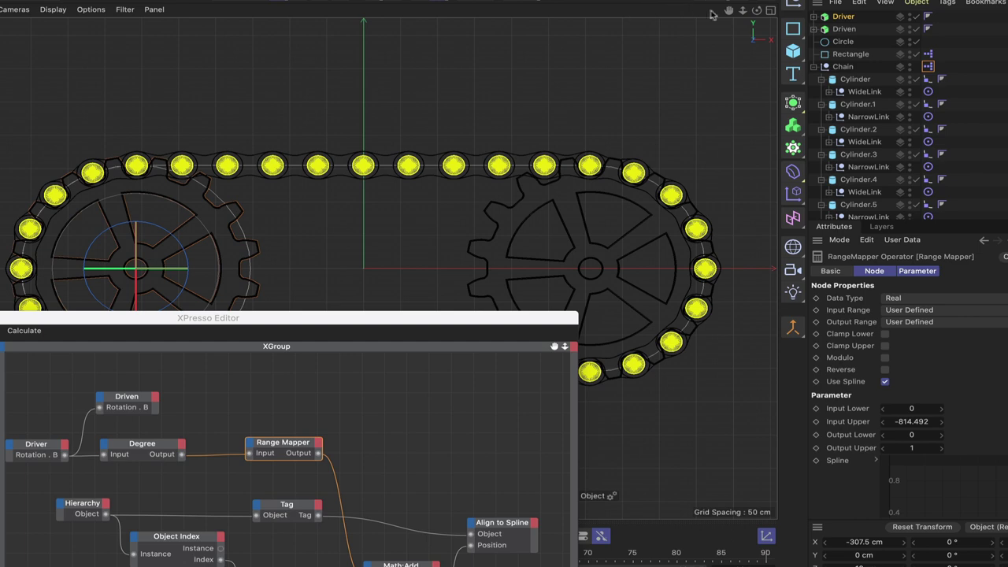
pyautogui.moveTo(728, 10); pyautogui.dragTo(363, 269)
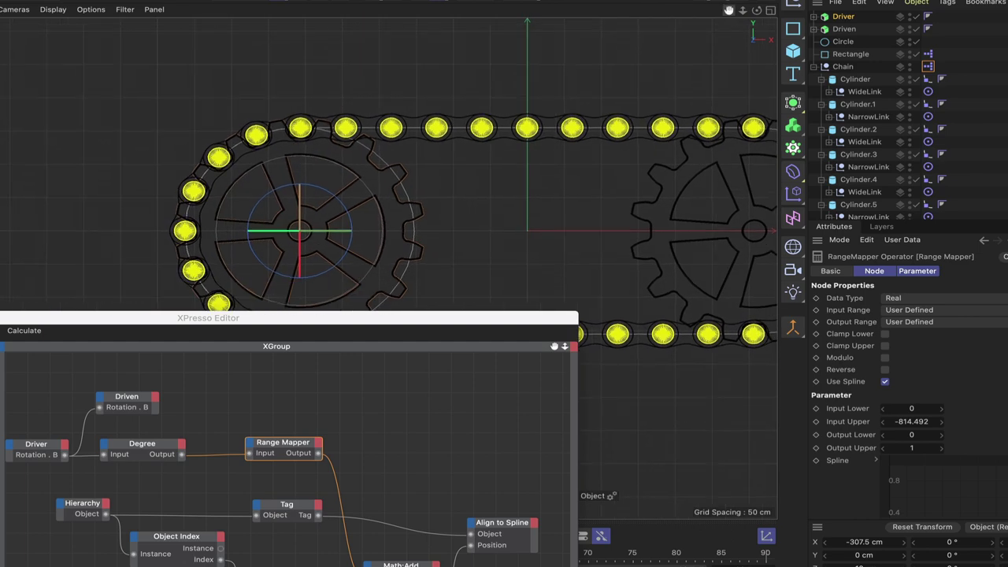
pyautogui.scroll(5, 362, 269)
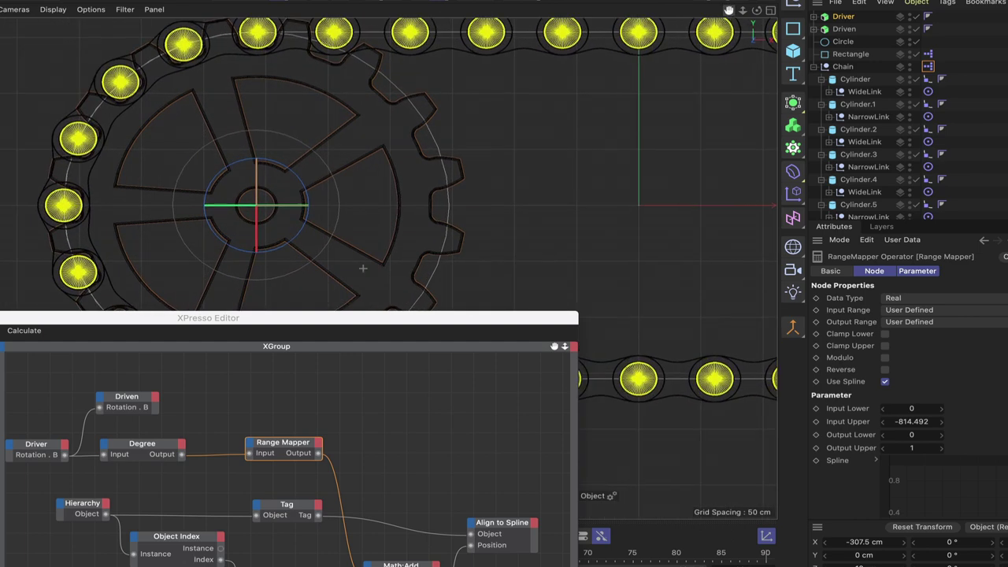
pyautogui.moveTo(360, 265); pyautogui.dragTo(360, 266)
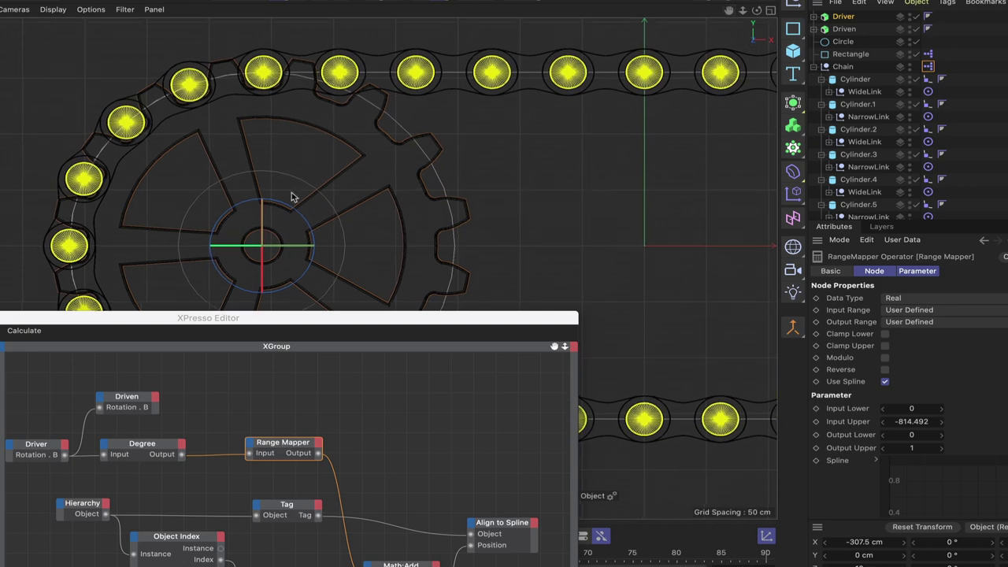
pyautogui.moveTo(296, 216); pyautogui.dragTo(208, 257)
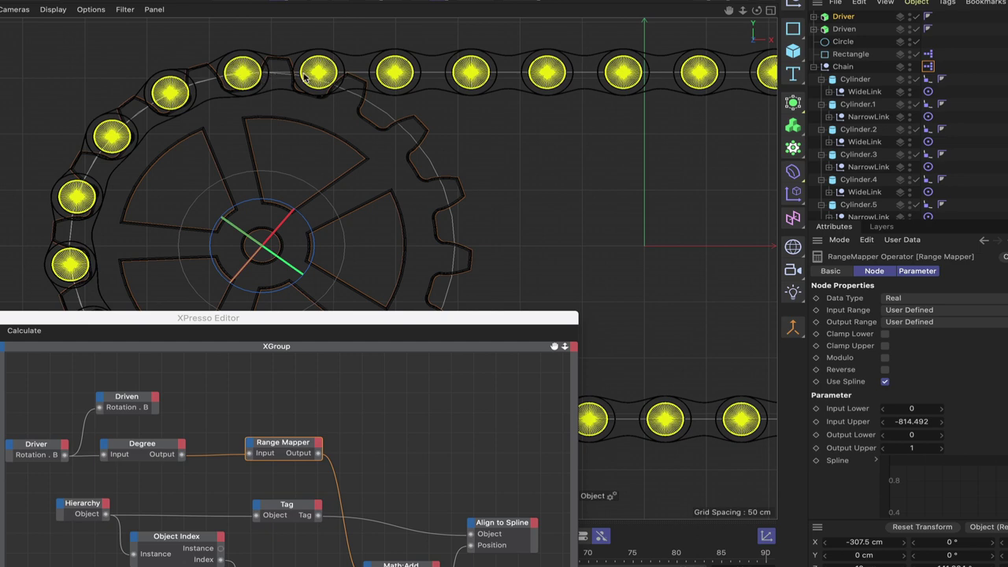
pyautogui.moveTo(266, 207); pyautogui.dragTo(289, 210)
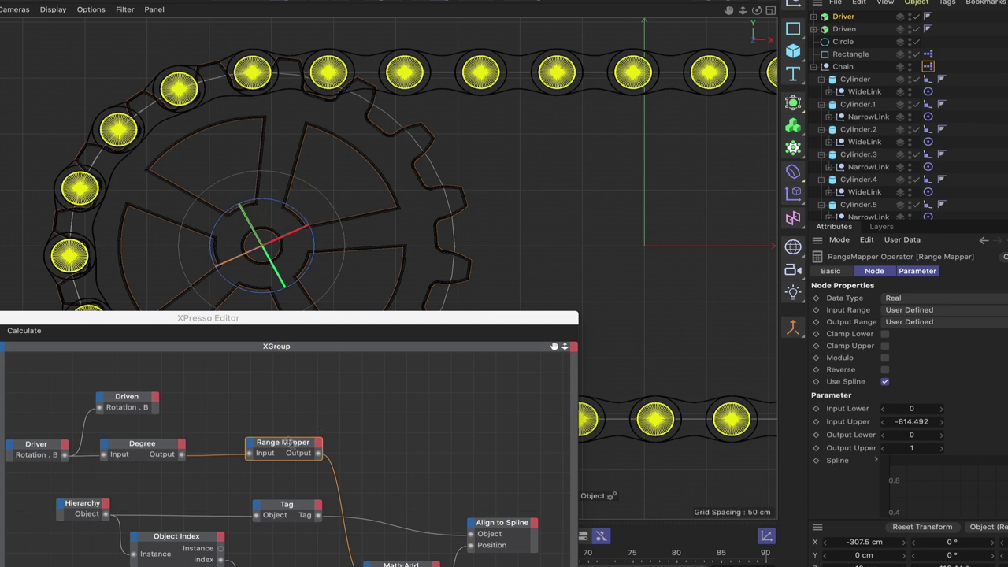
# Step: Set the Range Mapper node's Input Upper to -810
pyautogui.click(906, 431)
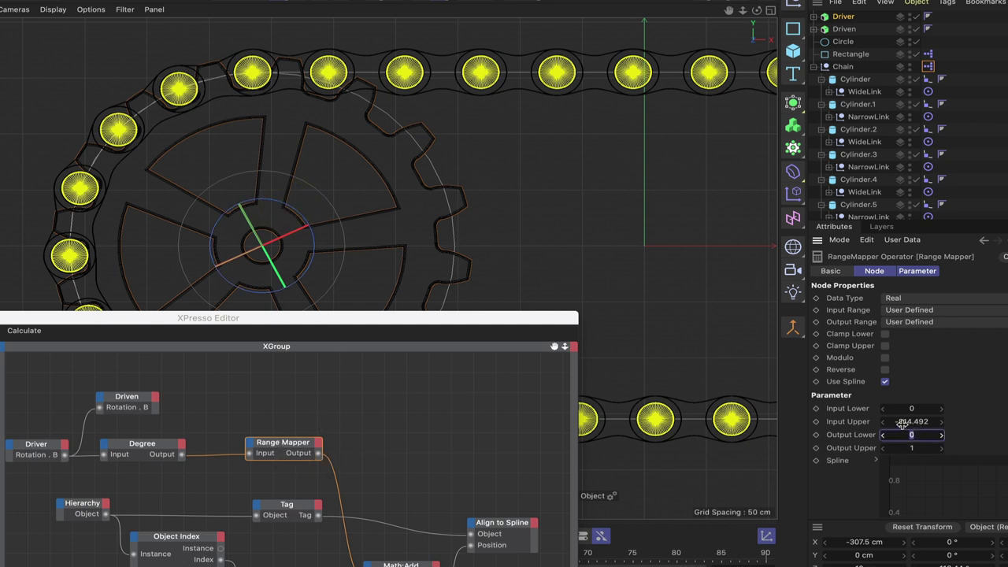
pyautogui.click(928, 422)
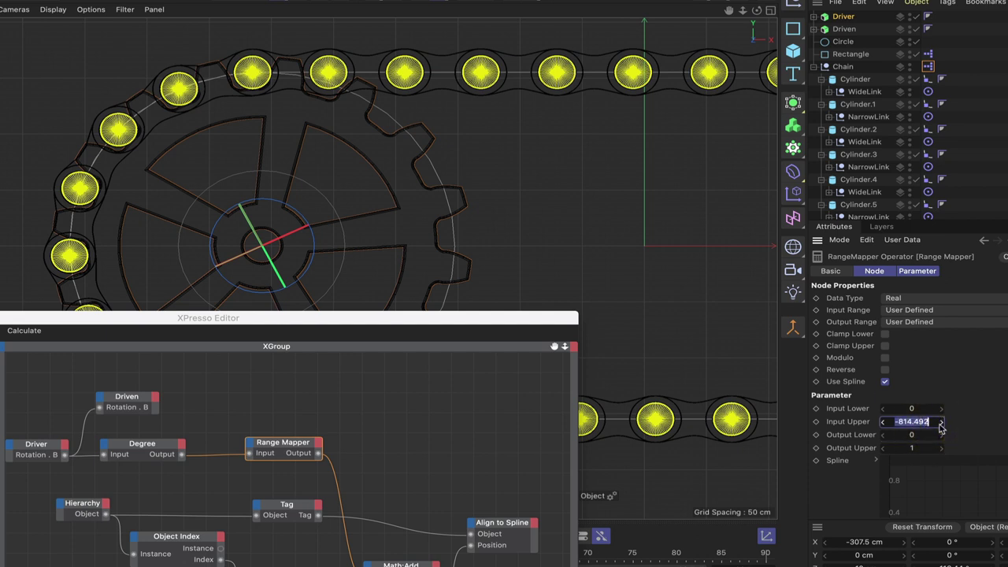
pyautogui.write('810')
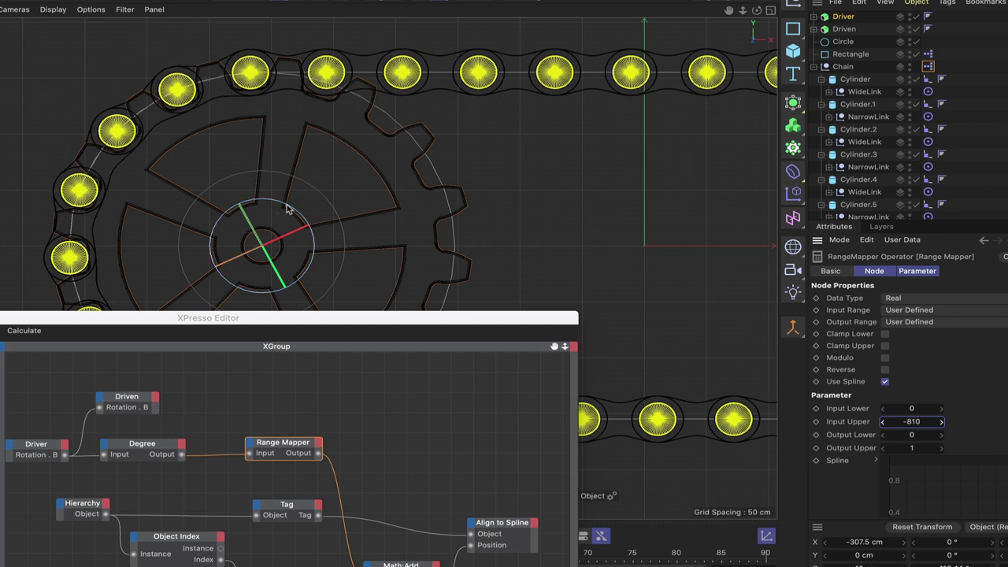
# Step: Rotate the Driver gear to check how the links follow its teeth, and bring the whole XPresso network into view
pyautogui.moveTo(287, 209); pyautogui.dragTo(271, 256)
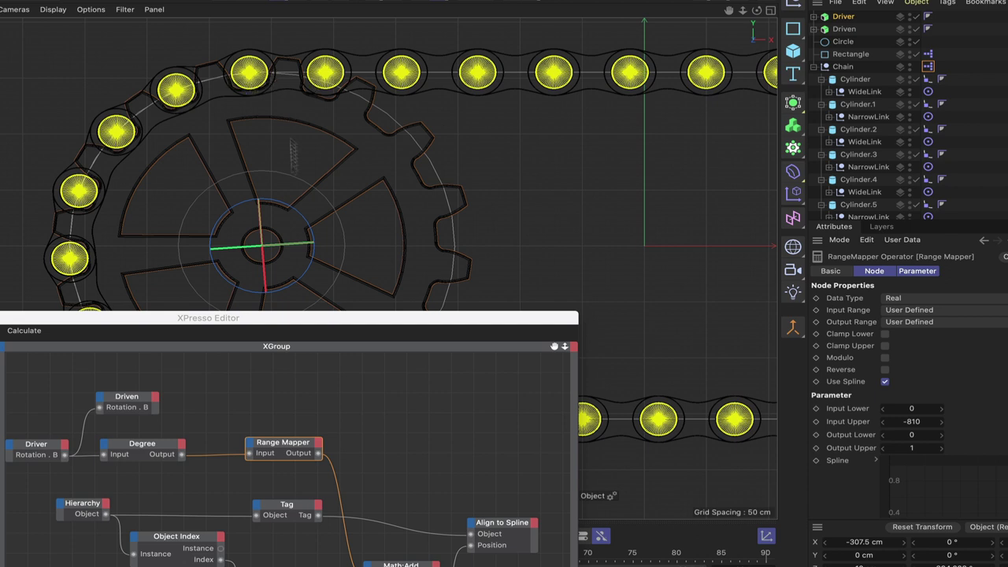
pyautogui.moveTo(315, 229); pyautogui.dragTo(245, 237)
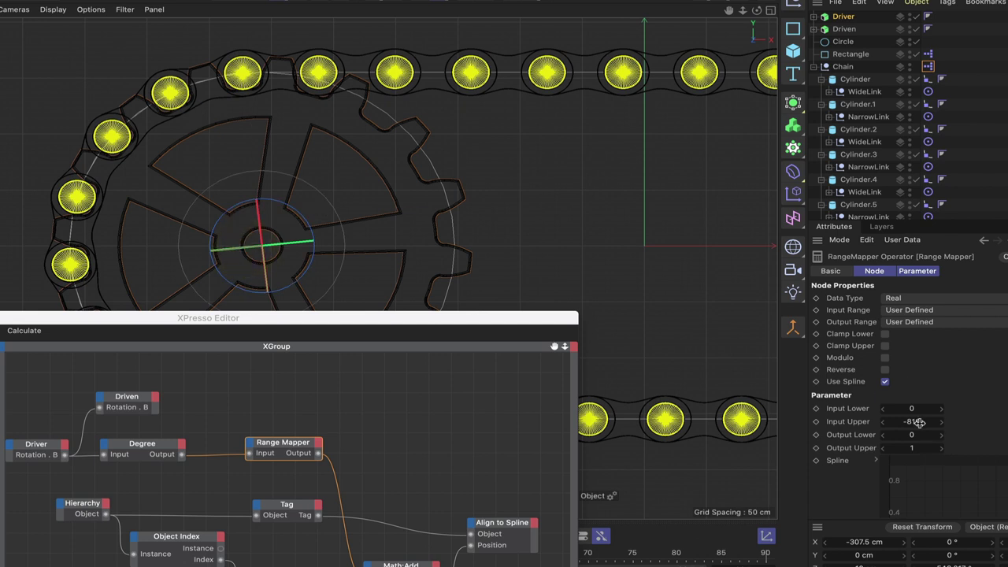
pyautogui.moveTo(434, 318); pyautogui.dragTo(705, 162)
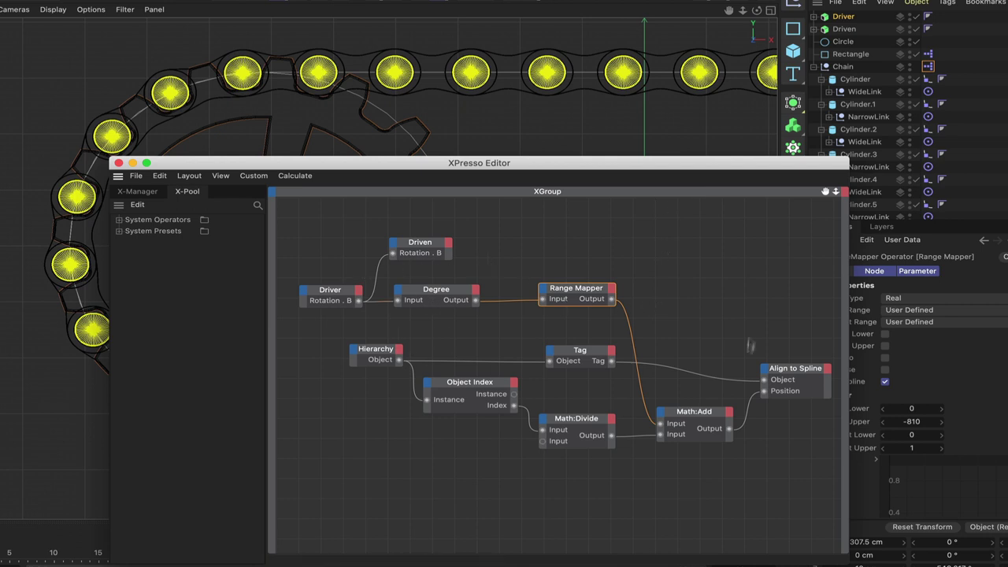
# Step: Close the XPresso Editor and rotate the Driver gear to check the whole chain drive in the perspective view
pyautogui.click(592, 297)
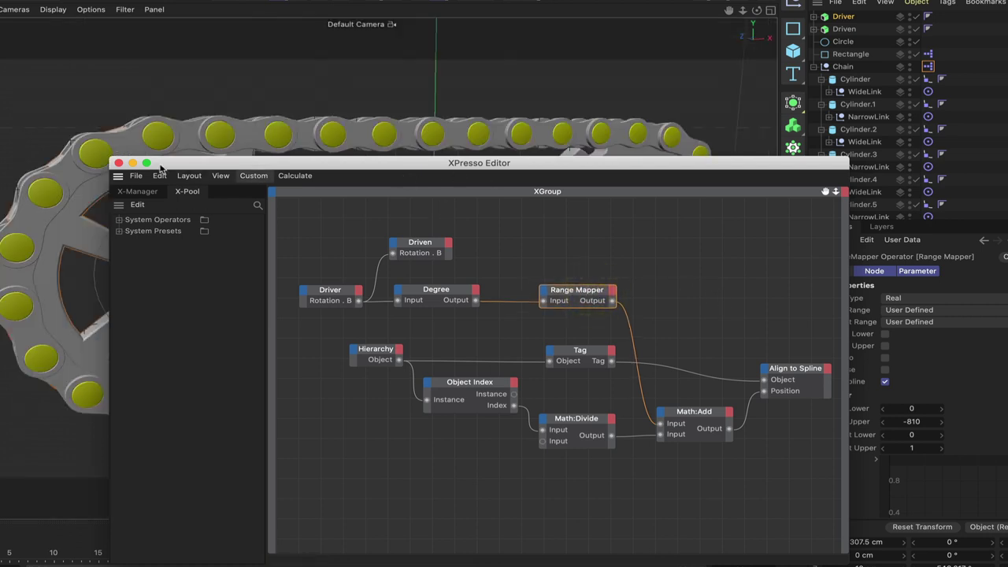
pyautogui.click(119, 163)
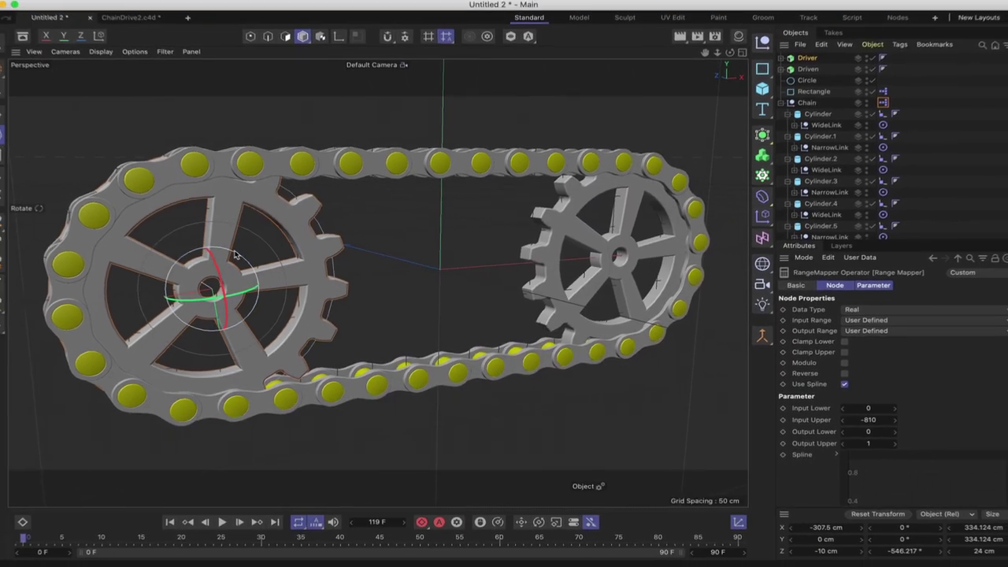
pyautogui.moveTo(178, 227); pyautogui.dragTo(172, 237)
pyautogui.moveTo(222, 264); pyautogui.dragTo(198, 299)
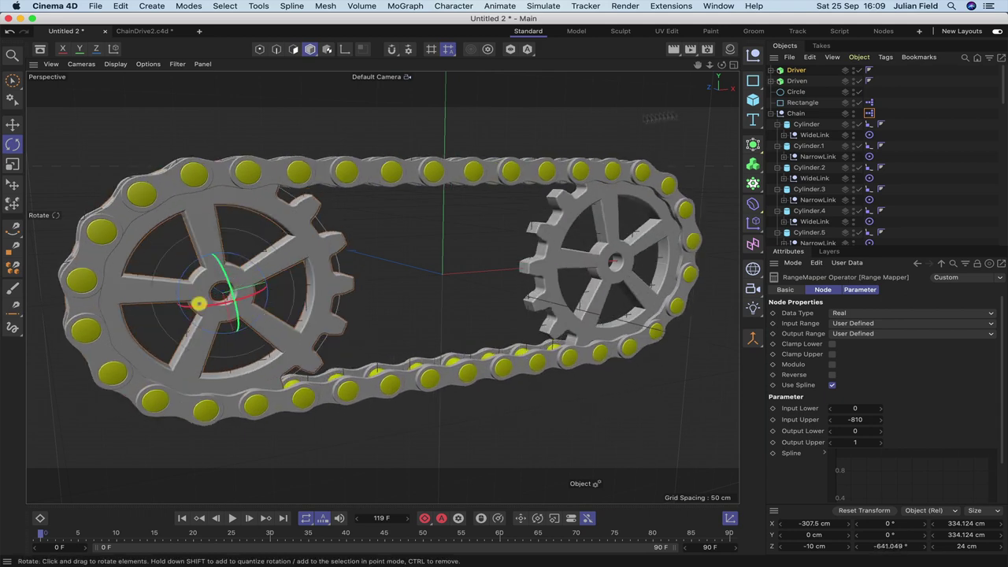
# Step: Group the Driver, Driven, Circle, Rectangle and Chain objects under one null and rename it ChainDrive
pyautogui.click(771, 114)
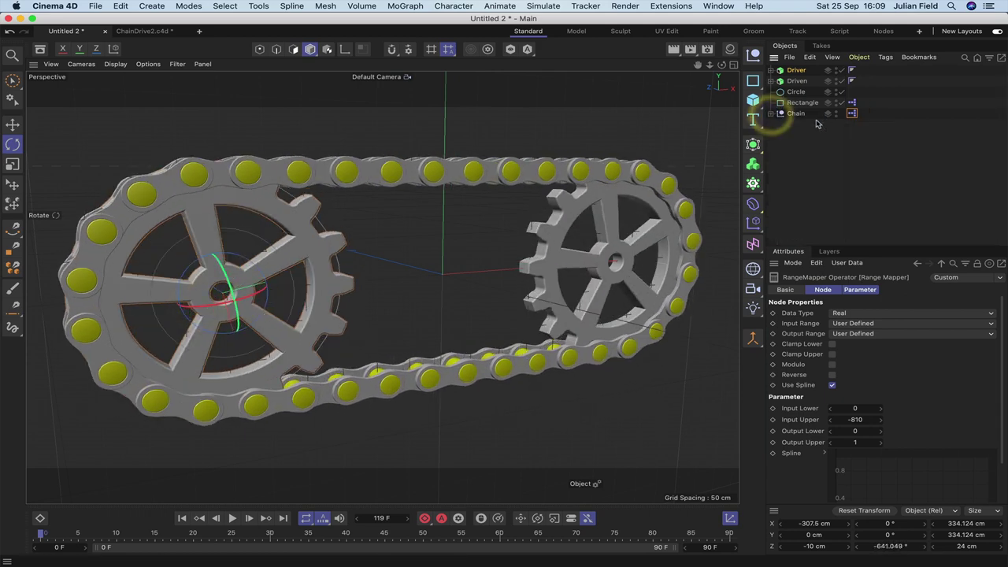
pyautogui.moveTo(796, 109); pyautogui.dragTo(791, 72)
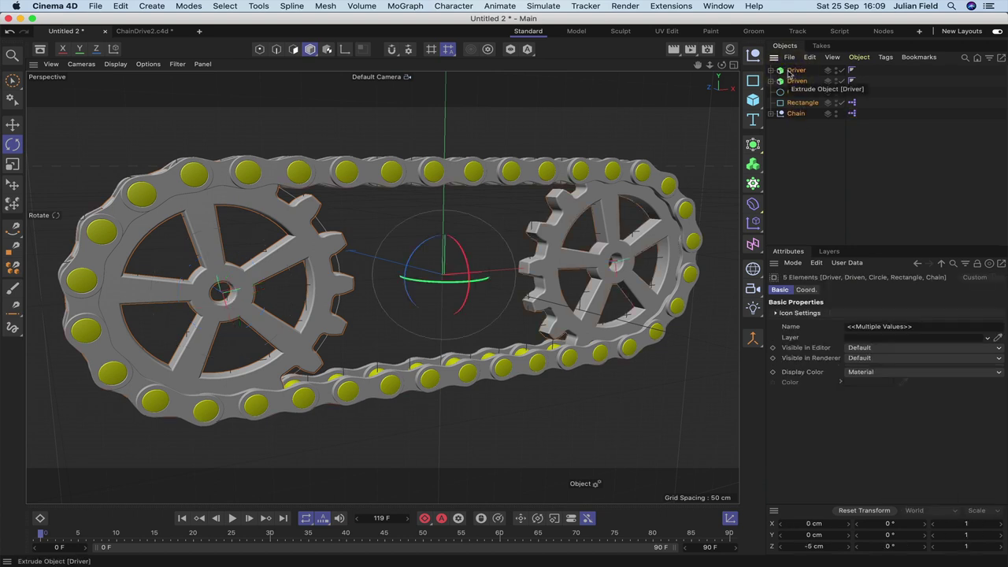
pyautogui.hotkey('alt', 'g')
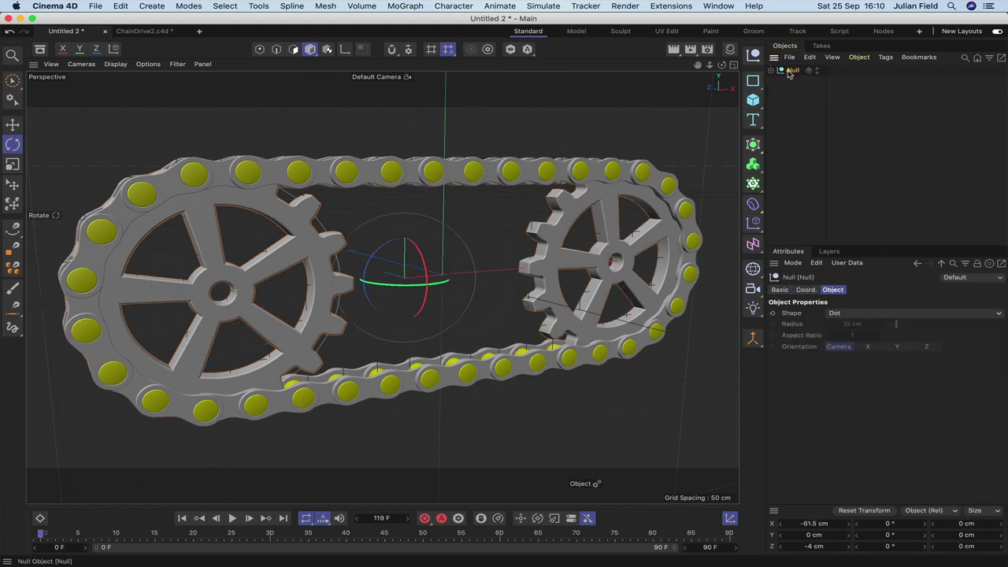
pyautogui.doubleClick(790, 70)
pyautogui.write('Cha')
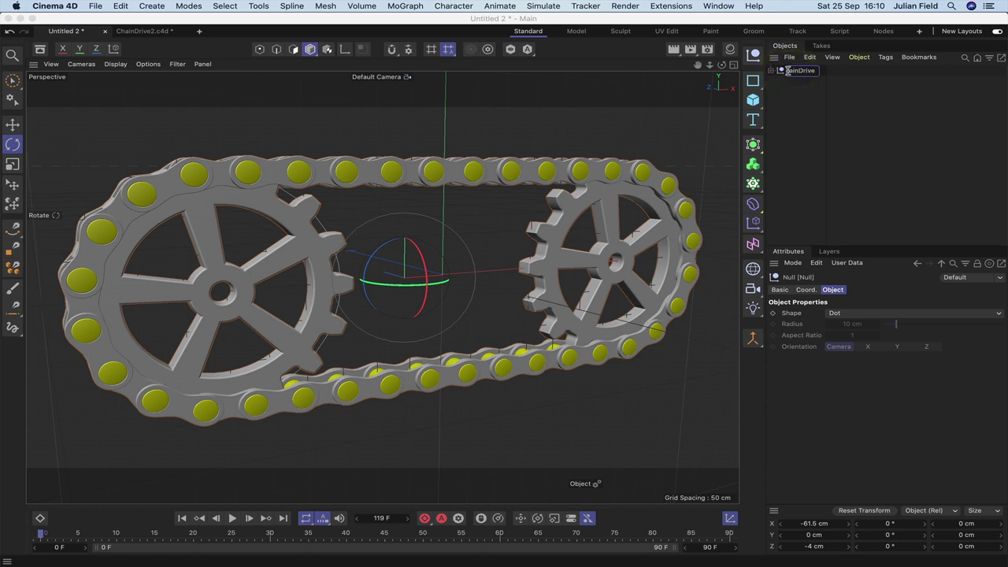
pyautogui.write('inDrive')
pyautogui.press('Return')
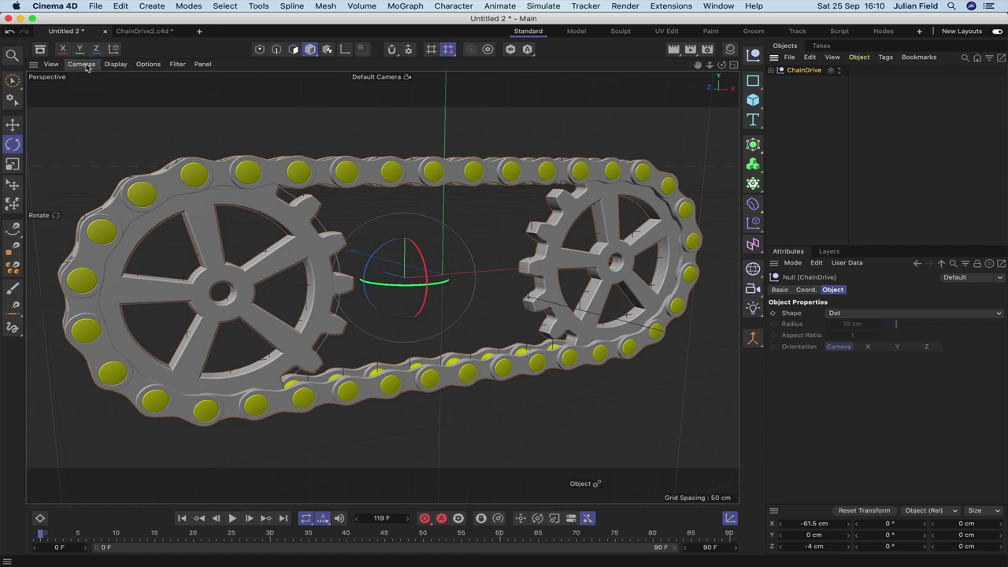
# Step: Move the ChainDrive null up about 53 cm in Y and rotate the Driver gear inside it to test the drive
pyautogui.click(12, 124)
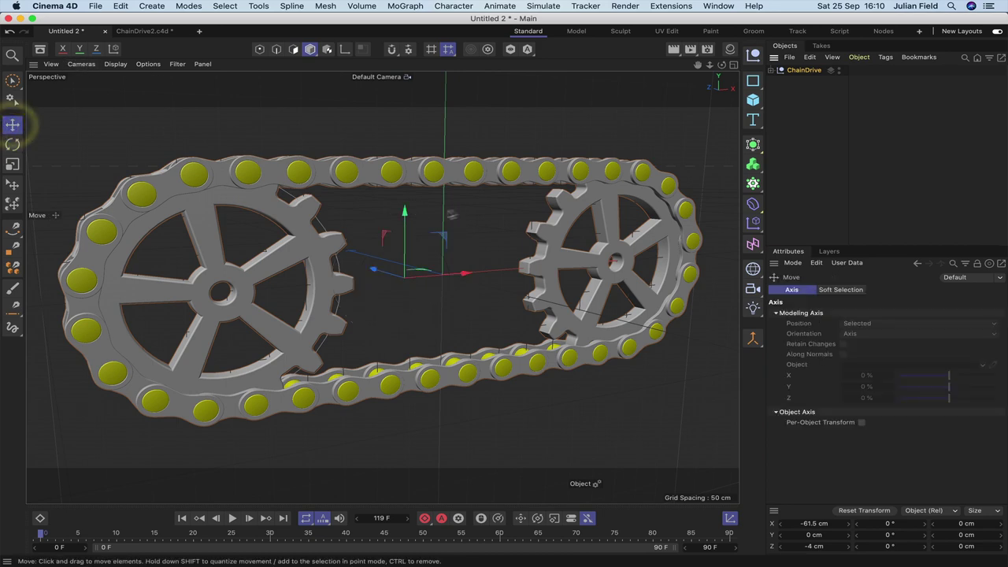
pyautogui.moveTo(403, 212); pyautogui.dragTo(405, 177)
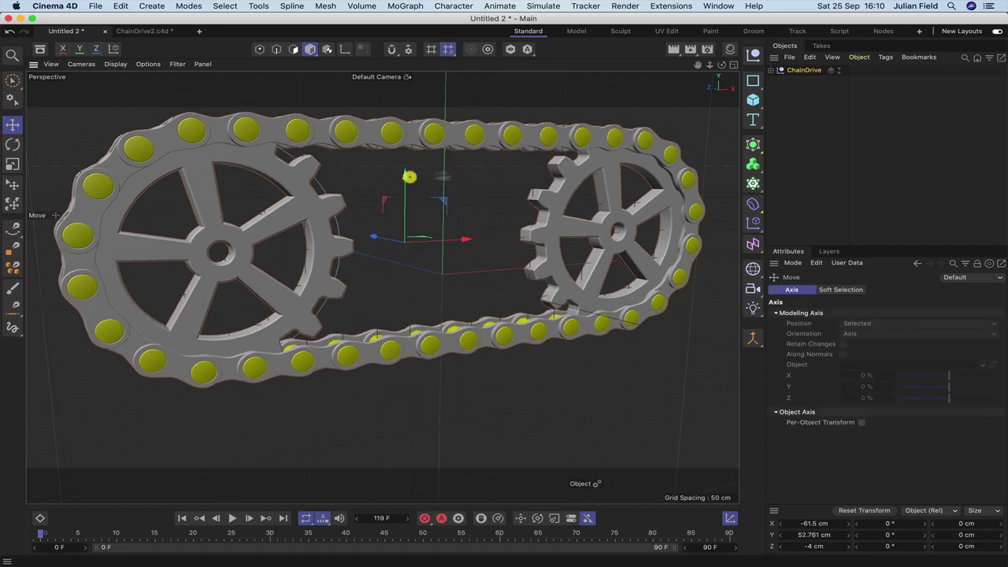
pyautogui.click(774, 70)
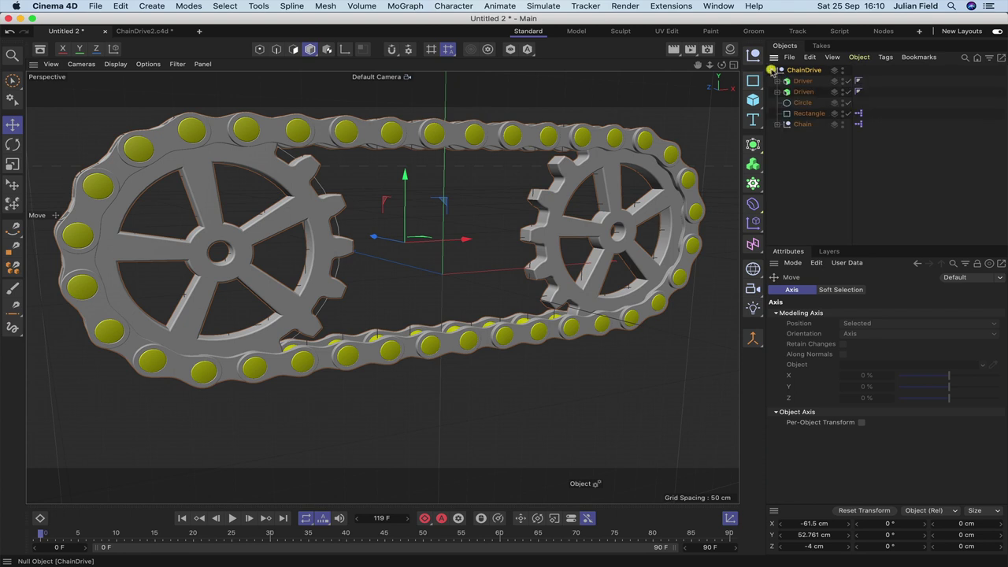
pyautogui.click(811, 81)
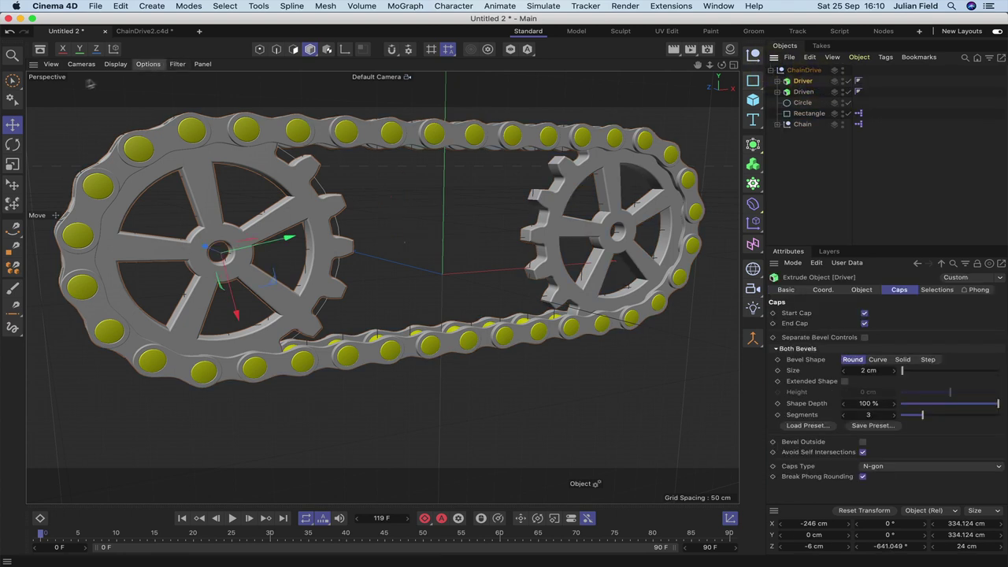
pyautogui.click(12, 145)
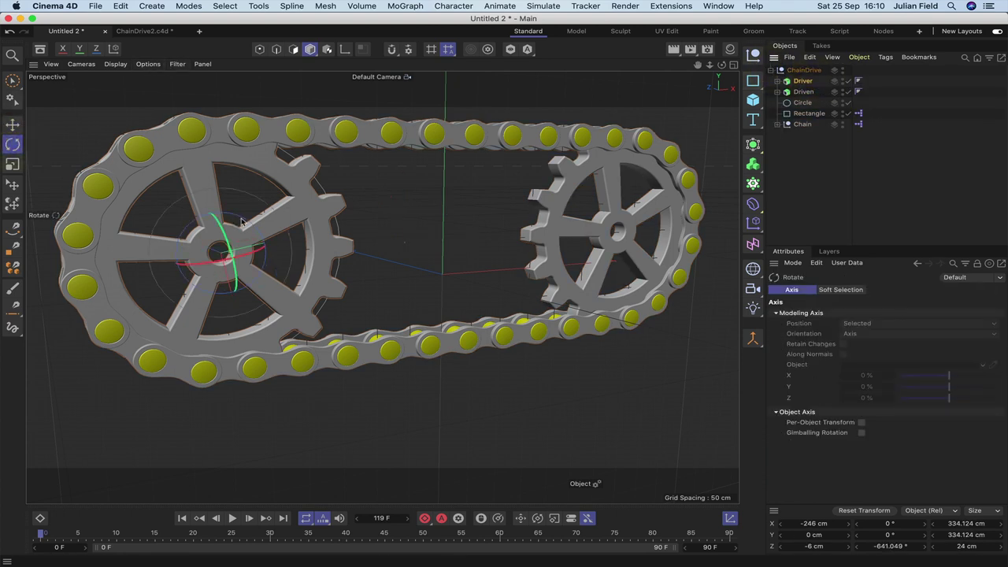
pyautogui.moveTo(245, 223); pyautogui.dragTo(261, 240)
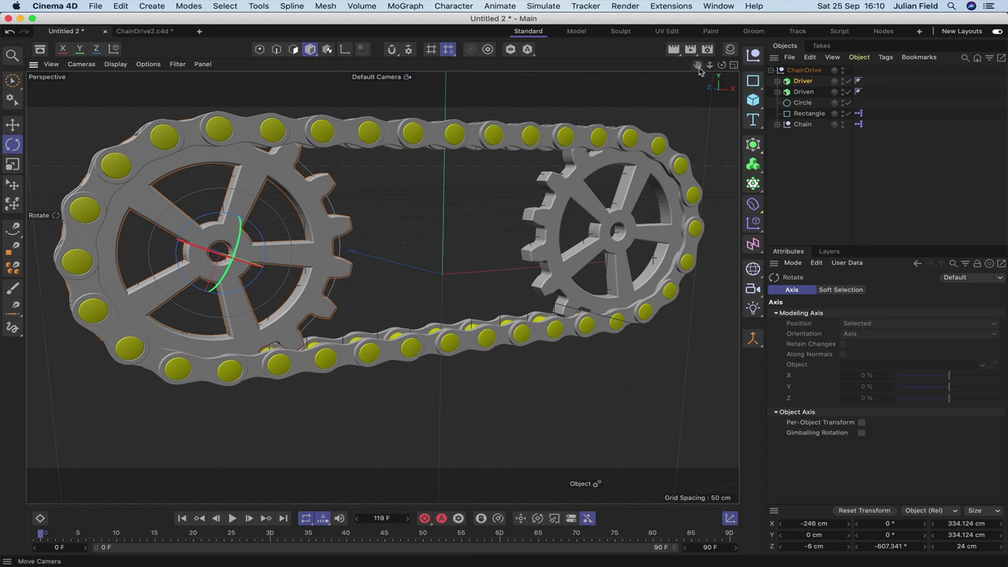
pyautogui.moveTo(697, 64); pyautogui.dragTo(717, 97)
pyautogui.moveTo(382, 287); pyautogui.dragTo(379, 299)
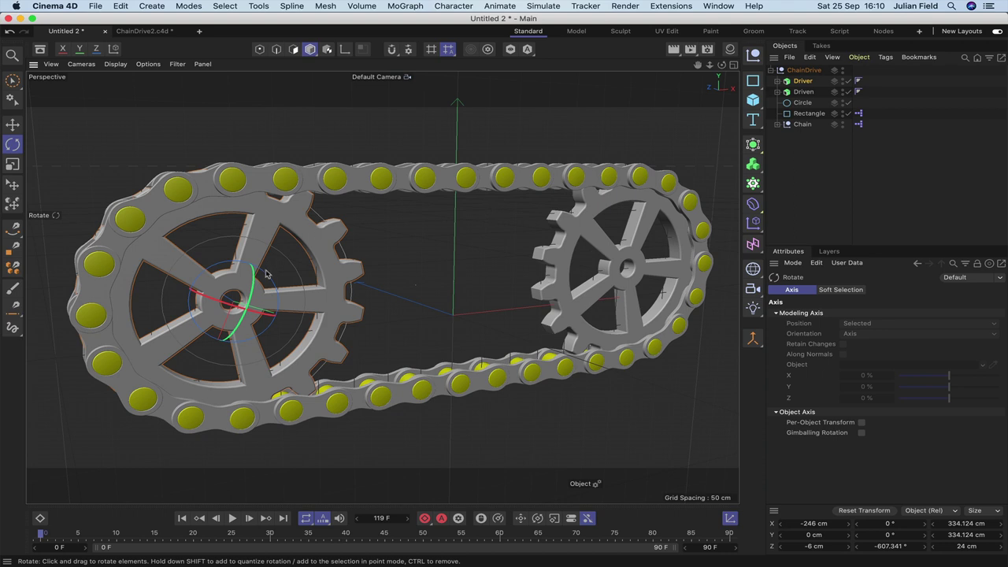
pyautogui.moveTo(267, 274); pyautogui.dragTo(260, 293)
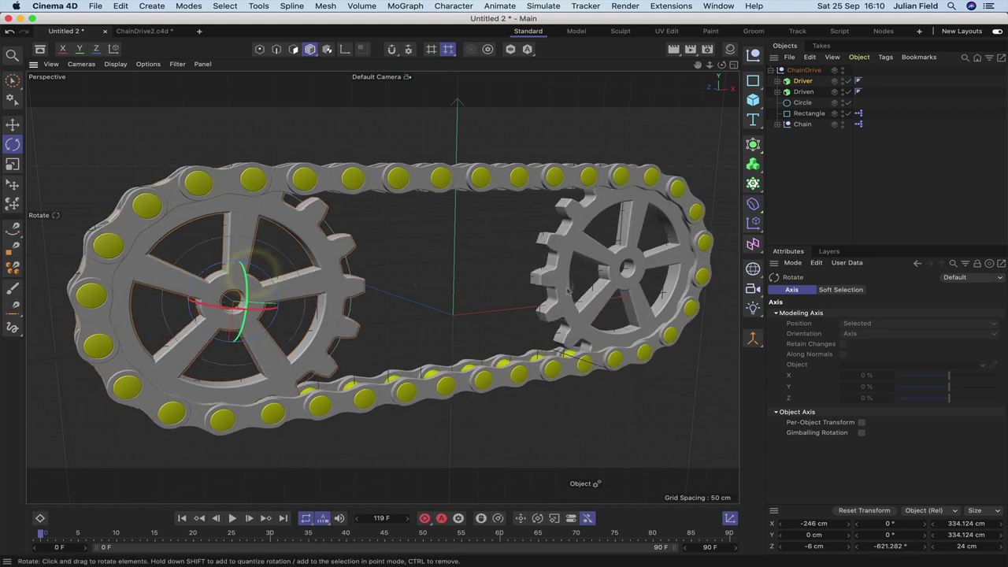
# Step: Reset the Driver gear's Z-axis (bank) rotation to 0°
pyautogui.click(803, 81)
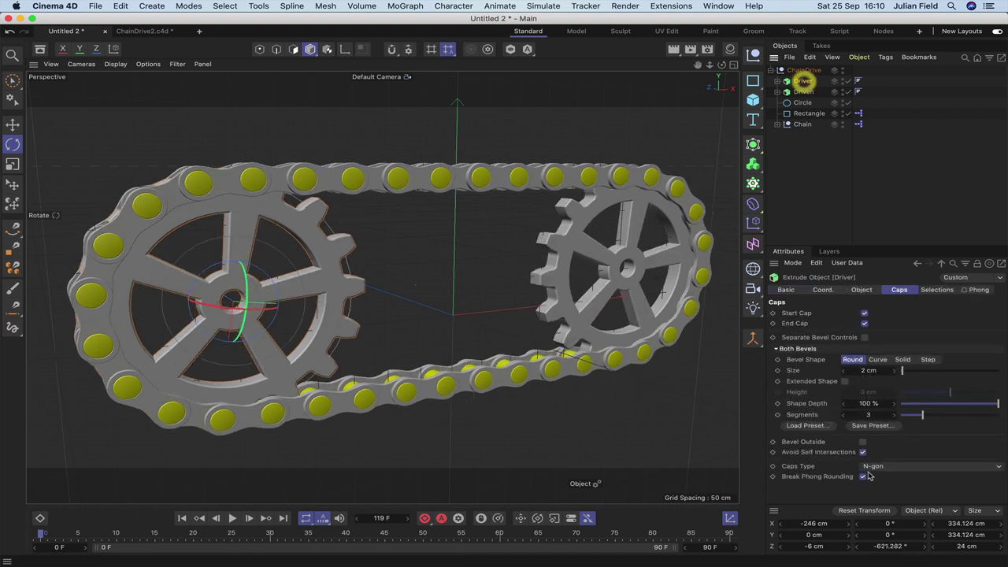
pyautogui.doubleClick(903, 546)
pyautogui.write('0')
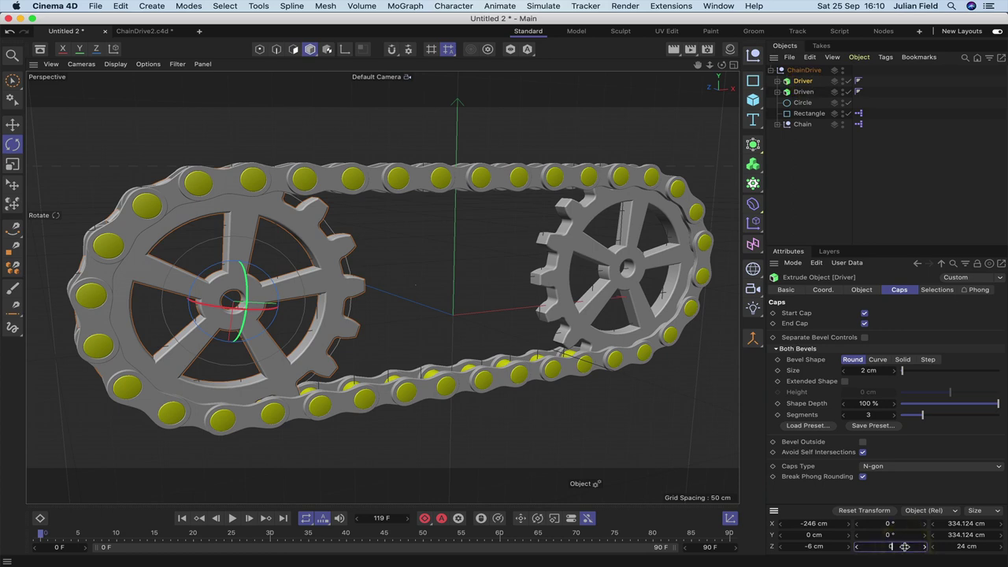
pyautogui.press('Return')
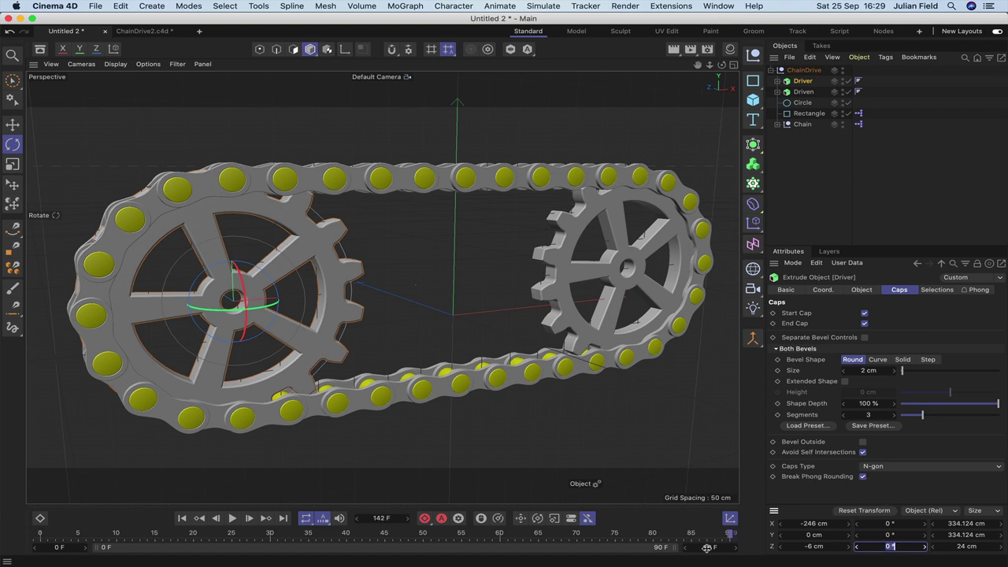
# Step: Set the end of the project timeline to 180 frames
pyautogui.doubleClick(708, 546)
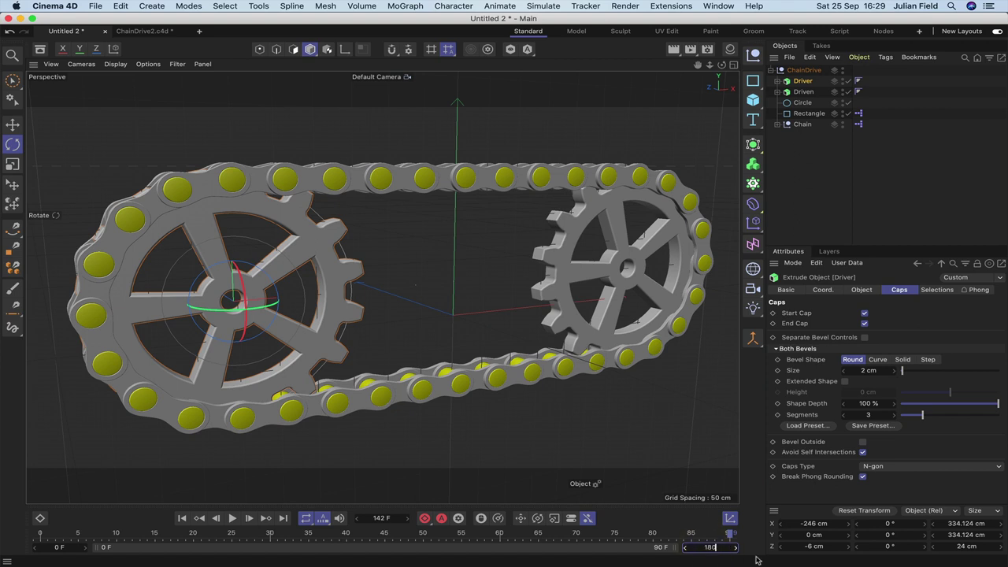
pyautogui.write('180')
pyautogui.press('Return')
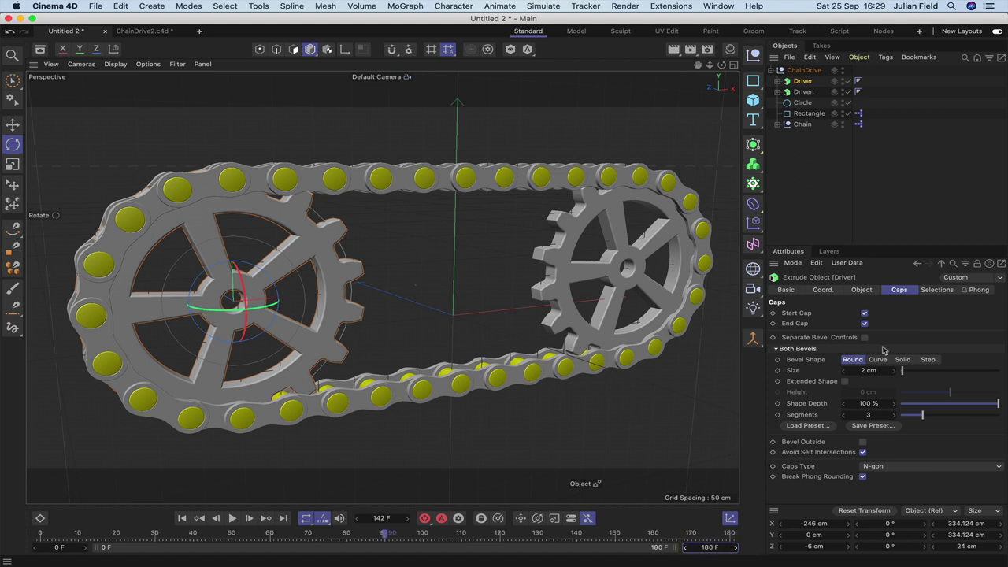
# Step: Set a keyframe at frame 0 for only the Driver's bank rotation (R.B), leaving heading and pitch unkeyed
pyautogui.click(824, 290)
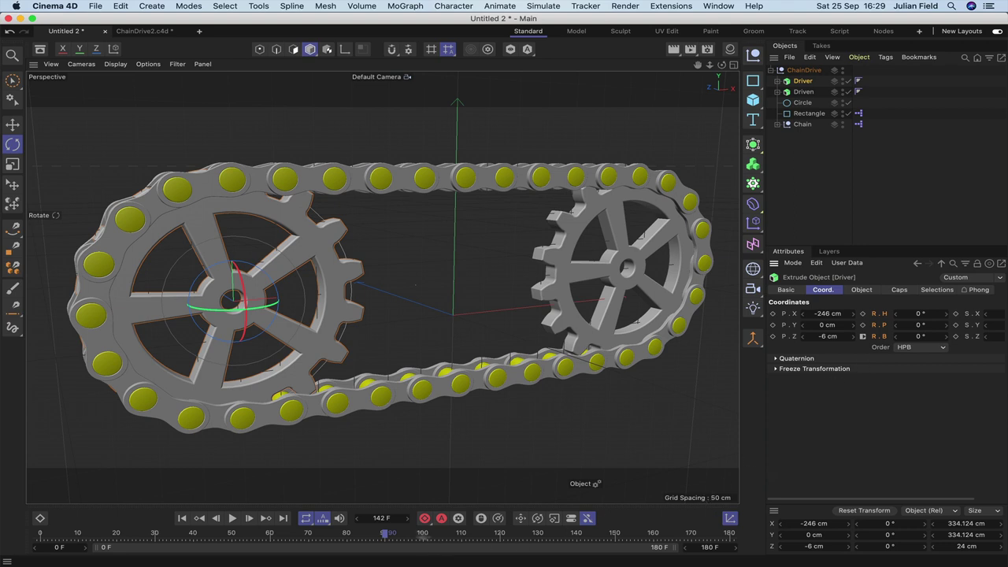
pyautogui.click(182, 518)
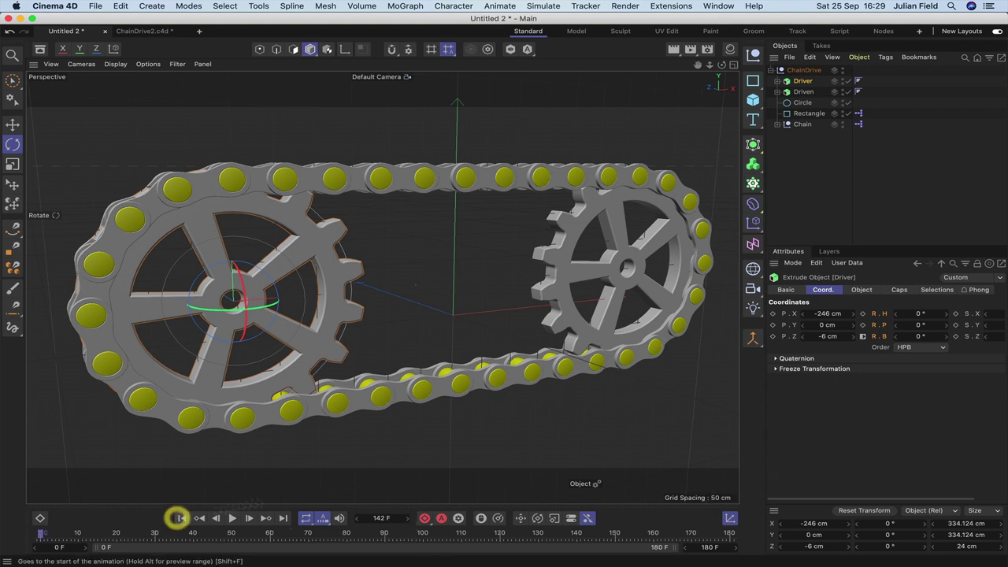
pyautogui.click(863, 336)
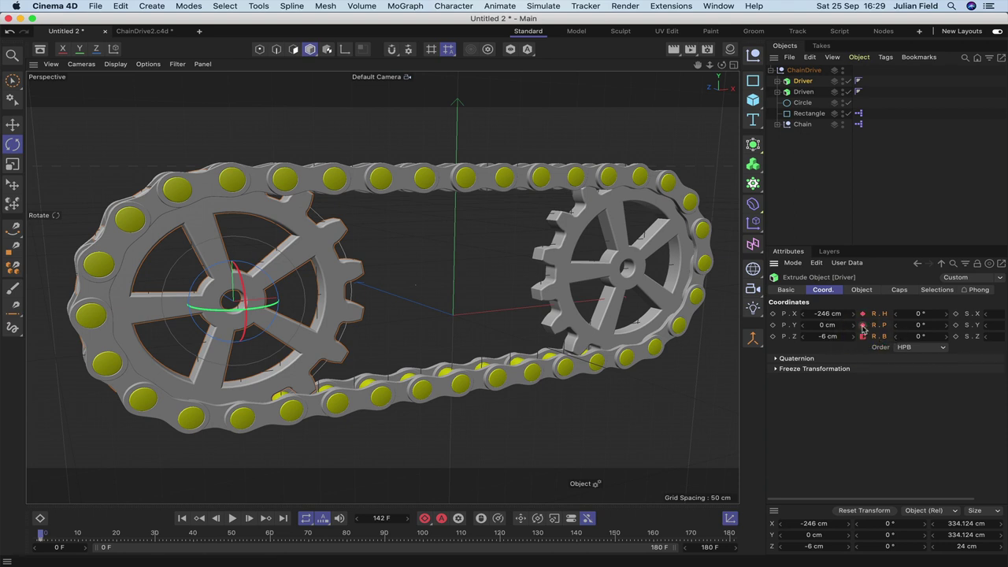
pyautogui.click(863, 325)
pyautogui.click(863, 325)
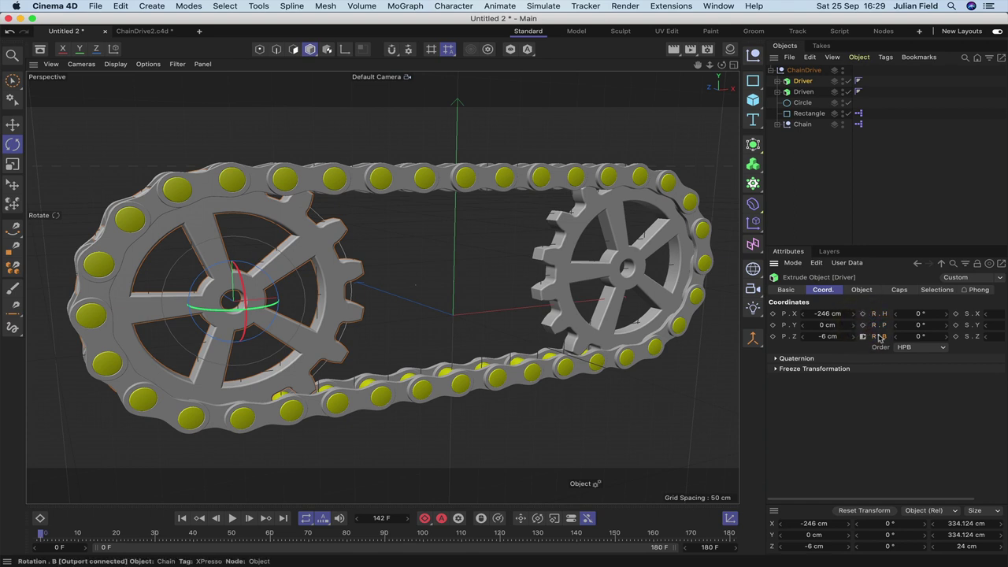
pyautogui.click(863, 338)
pyautogui.click(862, 337)
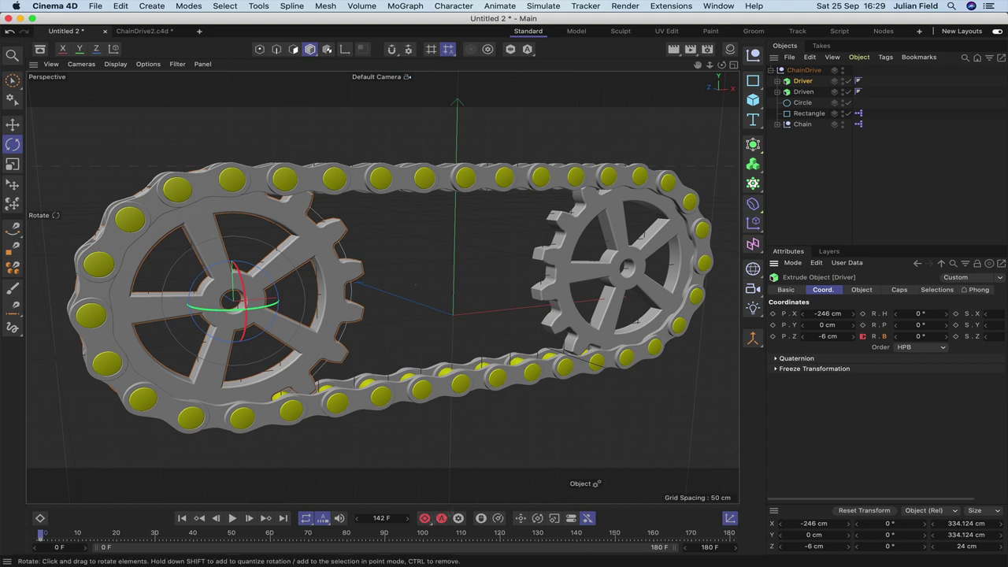
# Step: Set the Driver's bank rotation (R.B) to -720° at frame 180 and keyframe it
pyautogui.click(283, 519)
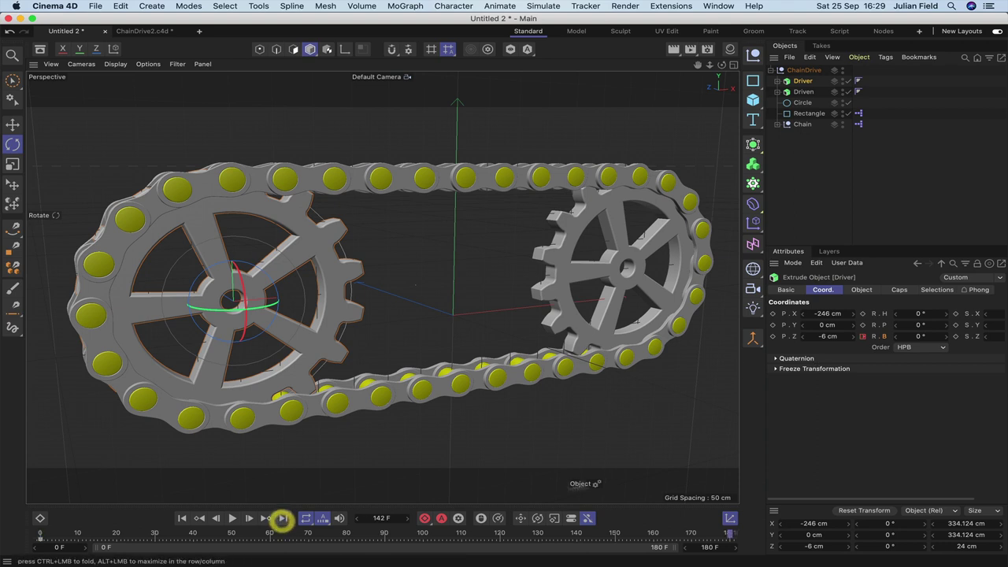
pyautogui.click(897, 337)
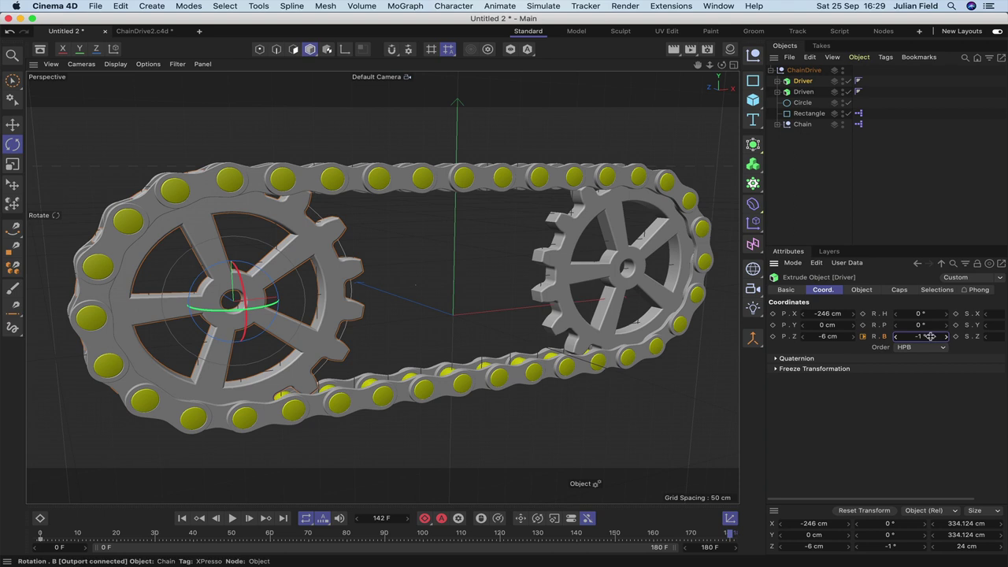
pyautogui.click(929, 337)
pyautogui.press('BackSpace')
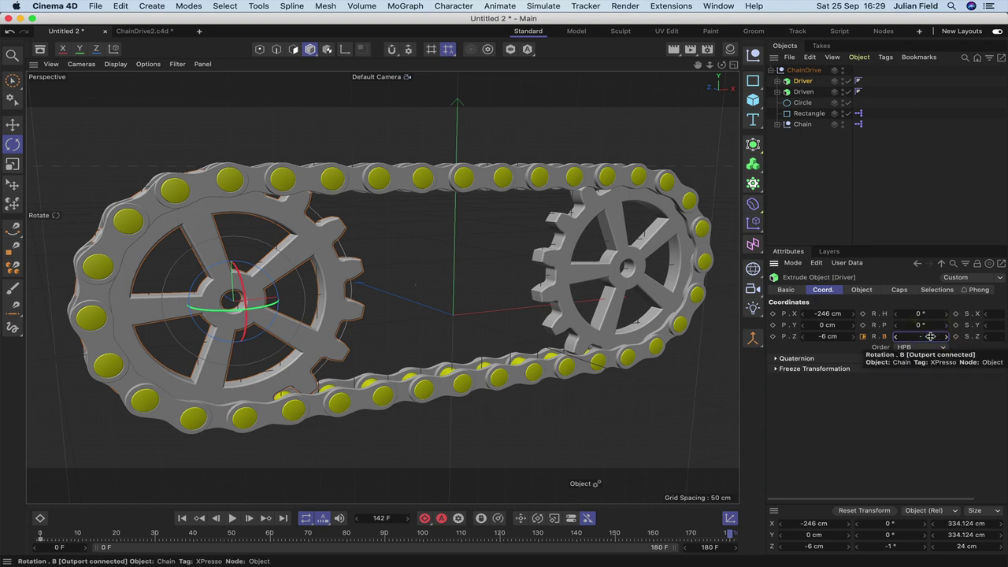
pyautogui.press('Return')
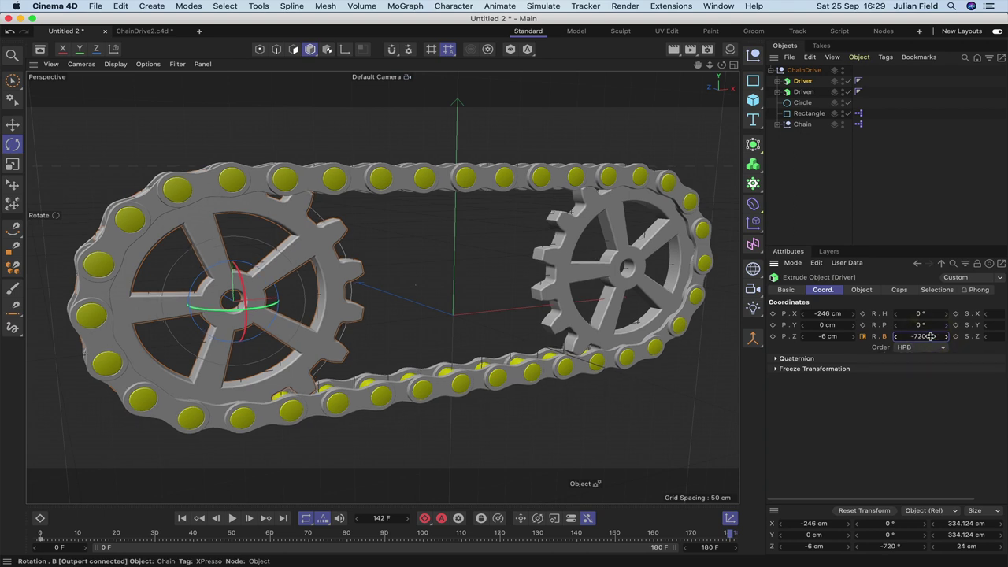
pyautogui.click(863, 336)
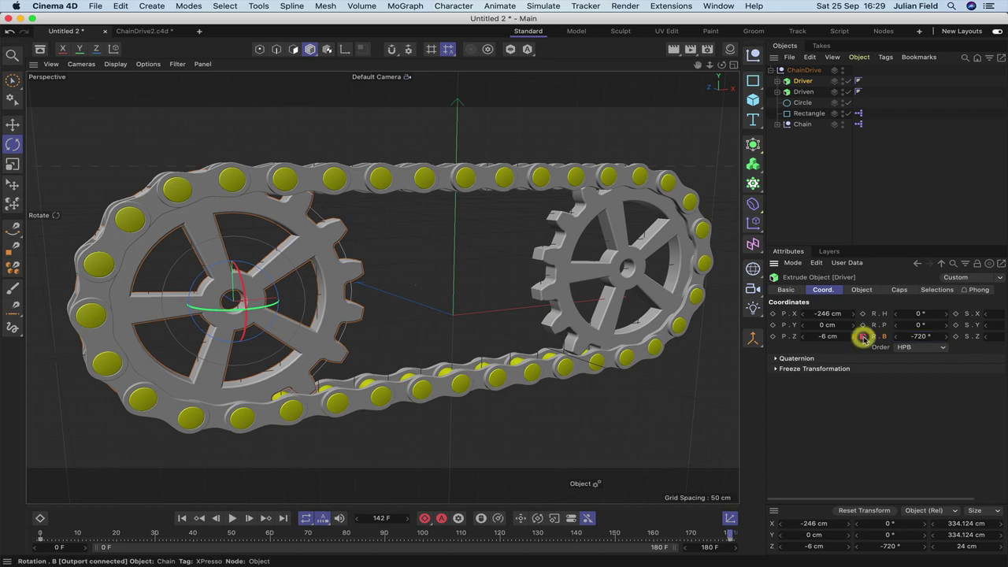
# Step: Play the animation from frame 0 and deselect all objects to watch the gears and chain run
pyautogui.click(181, 518)
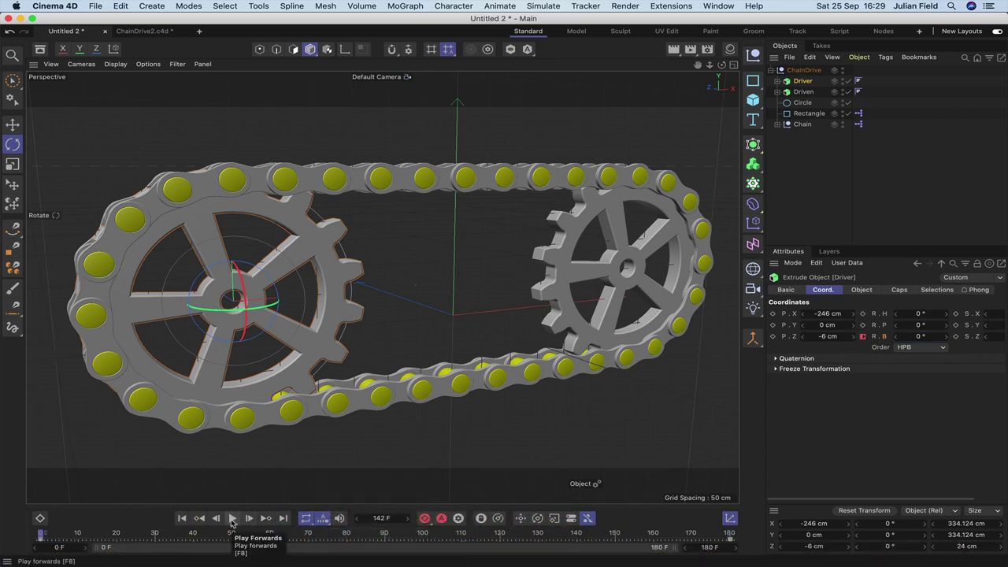
pyautogui.click(232, 518)
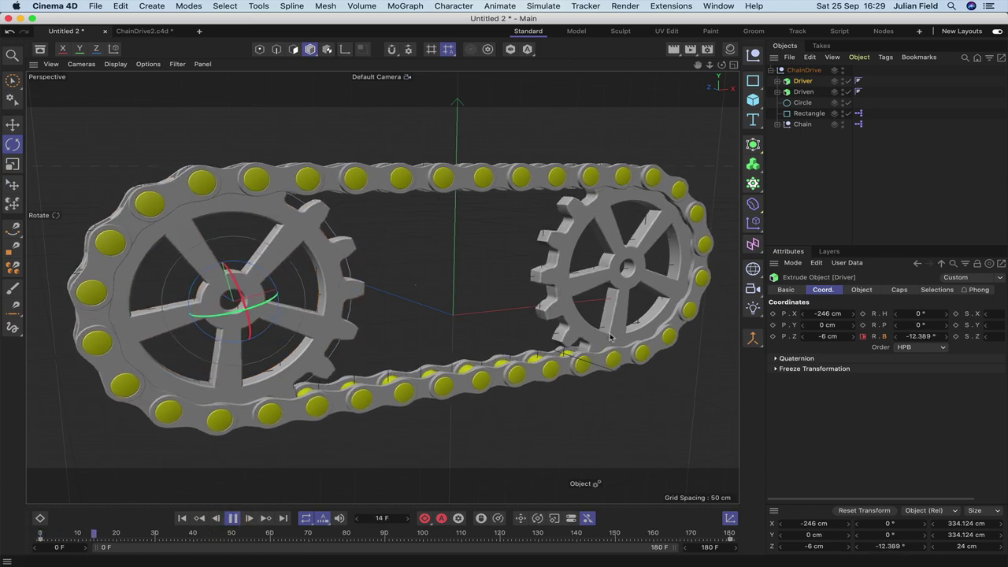
pyautogui.click(795, 175)
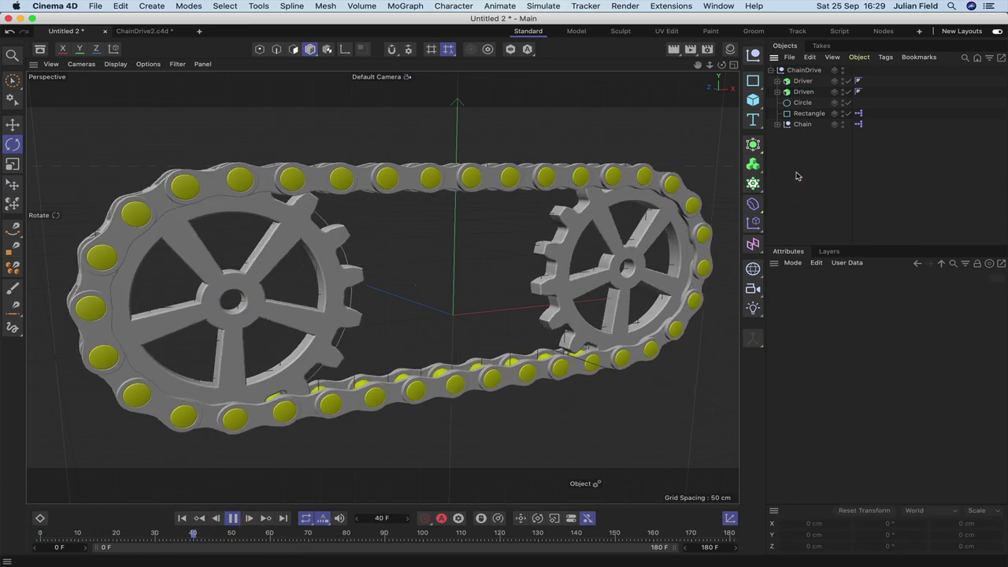